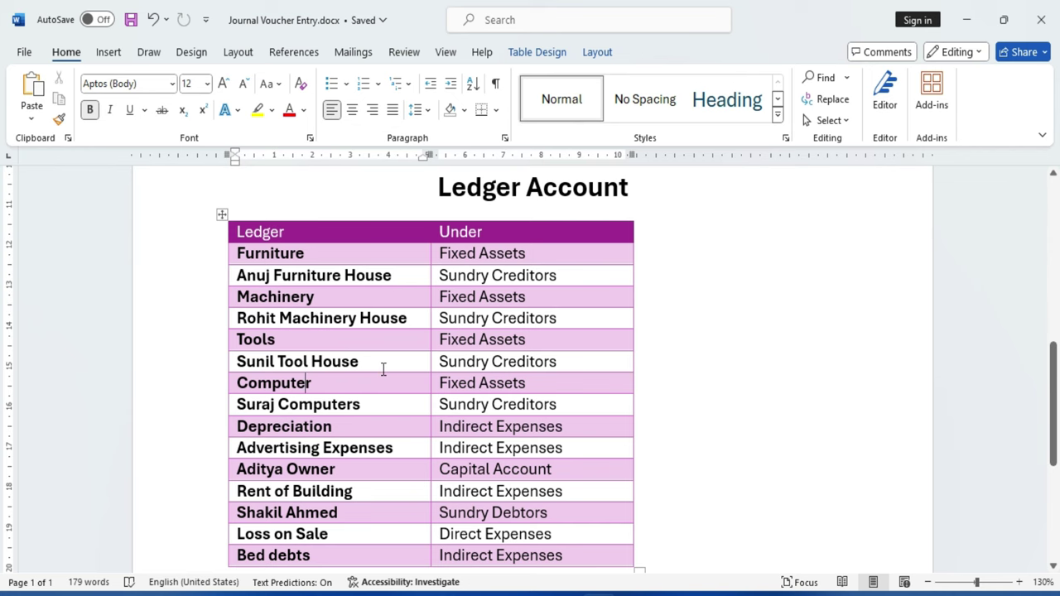
Switch to Busy and open a new journal voucher in the Main series dated 01-04-2024.
left_click(629, 591)
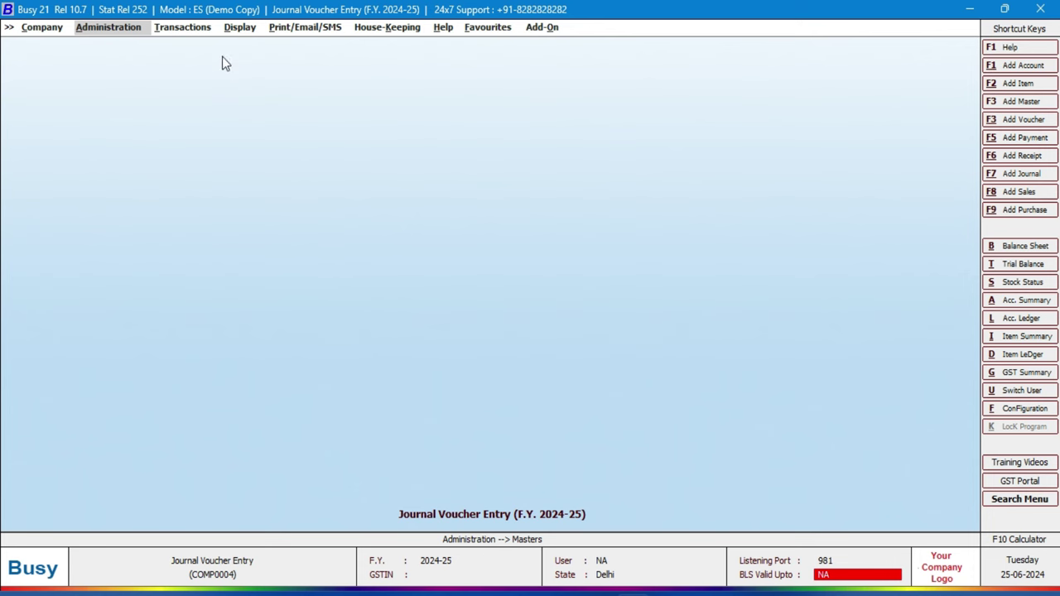
left_click(182, 29)
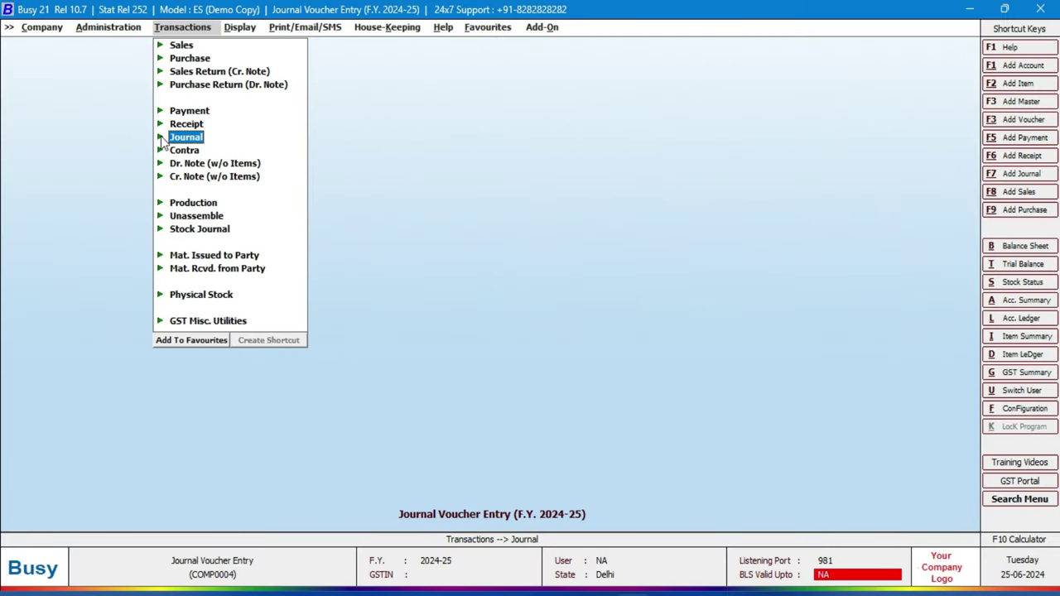
left_click(171, 138)
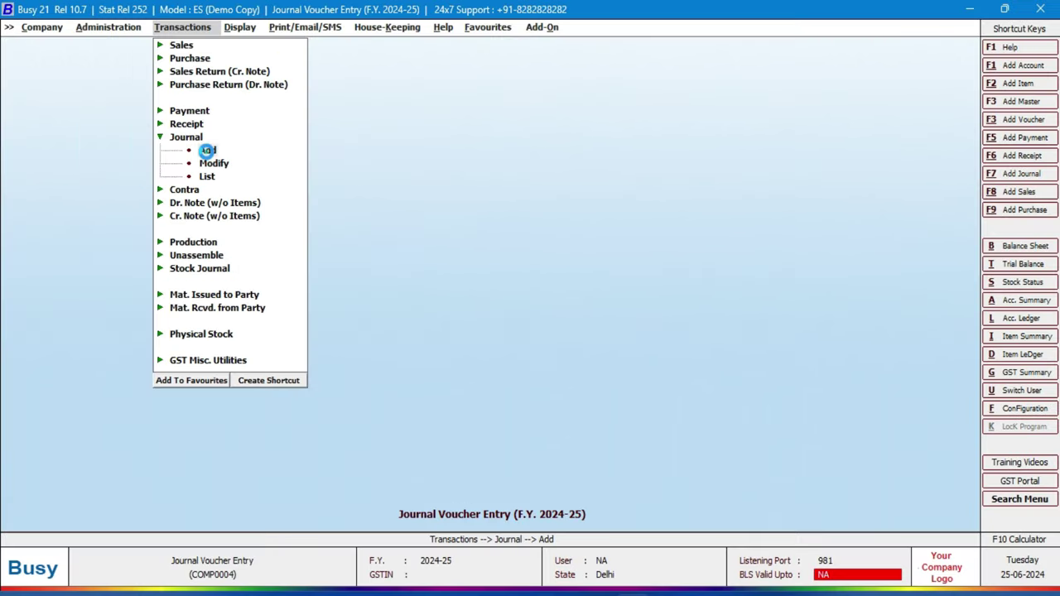
left_click(239, 199)
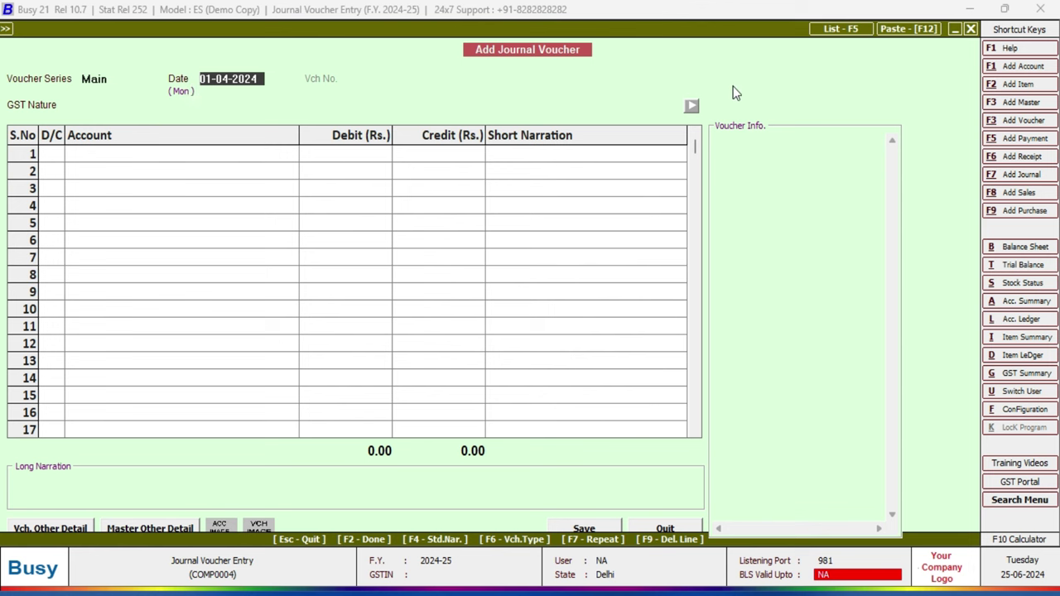
key("Return")
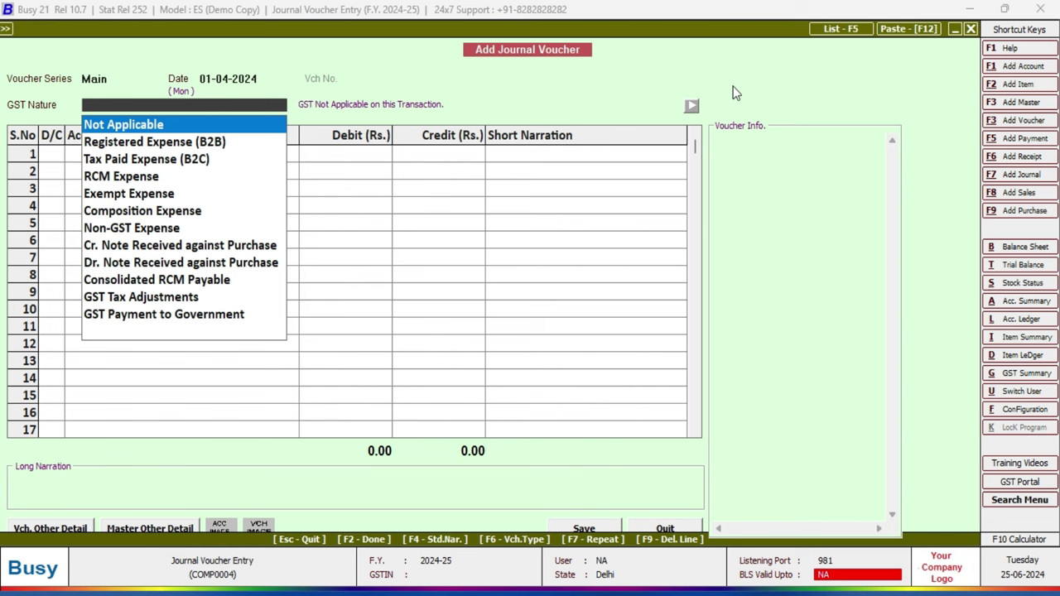
Examine the GST Nature options offered for the journal voucher and the description of each one.
key("Down")
key("Down")
key("Down")
key("Down")
key("Down")
key("Down")
key("Down")
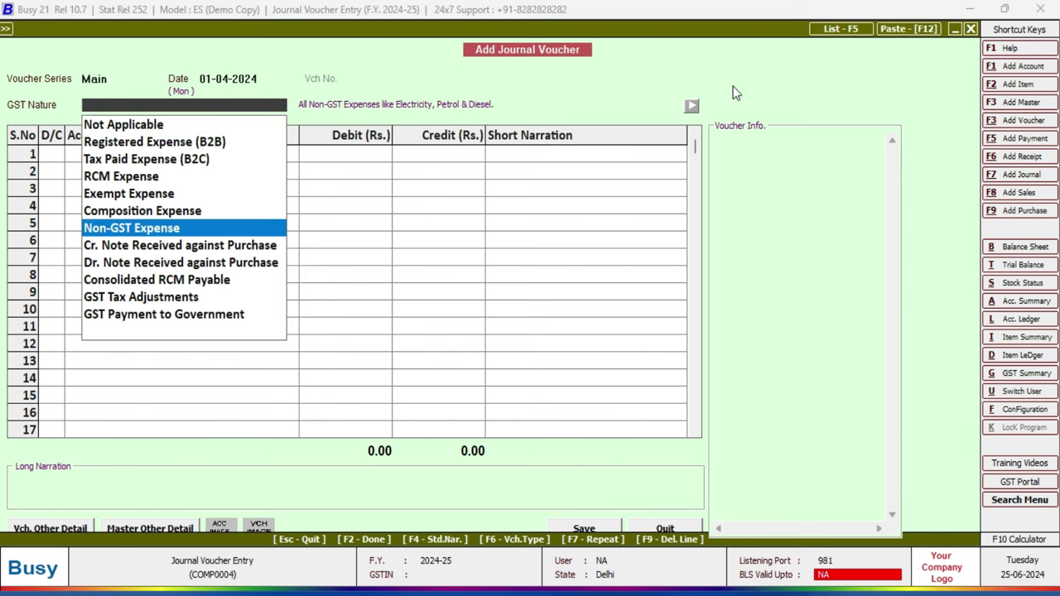
key("Up")
key("Up")
key("Up")
key("Up")
key("Up")
key("Up")
key("Up")
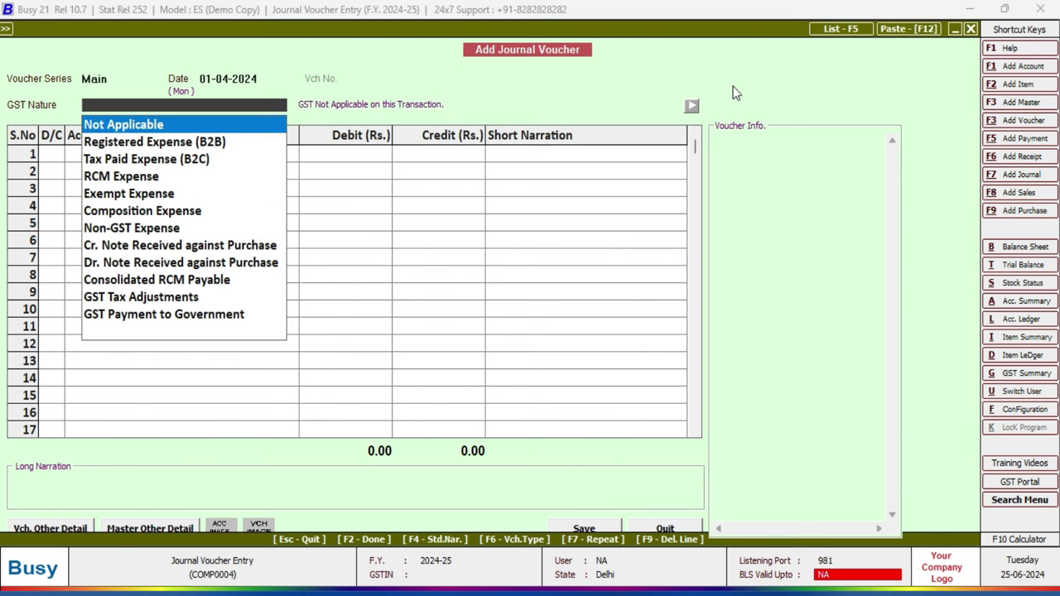
key("Down")
key("Down")
key("Down")
key("Down")
key("Down")
key("Down")
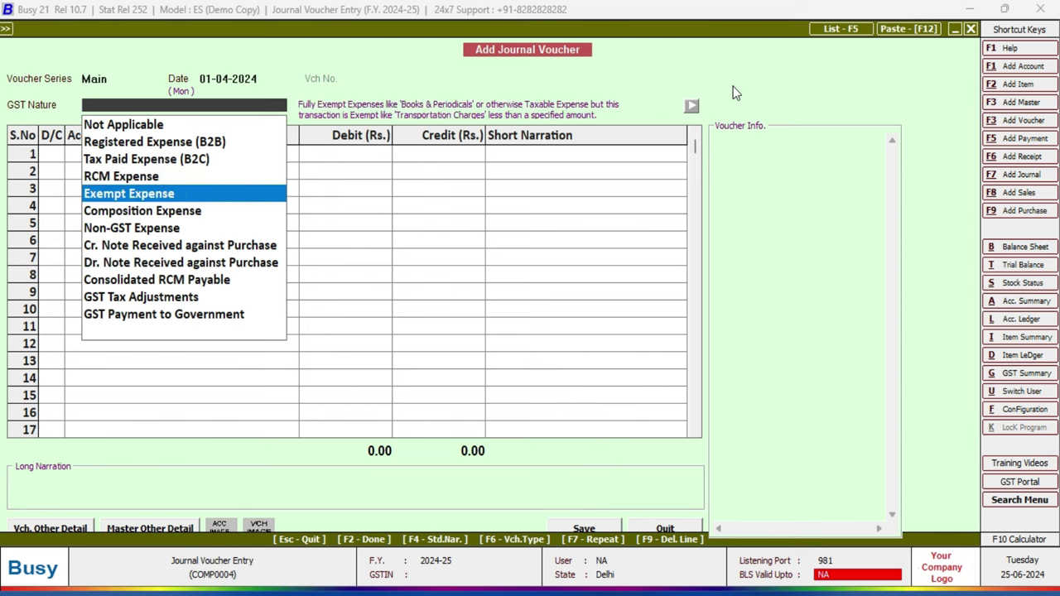
key("Down")
key("Down")
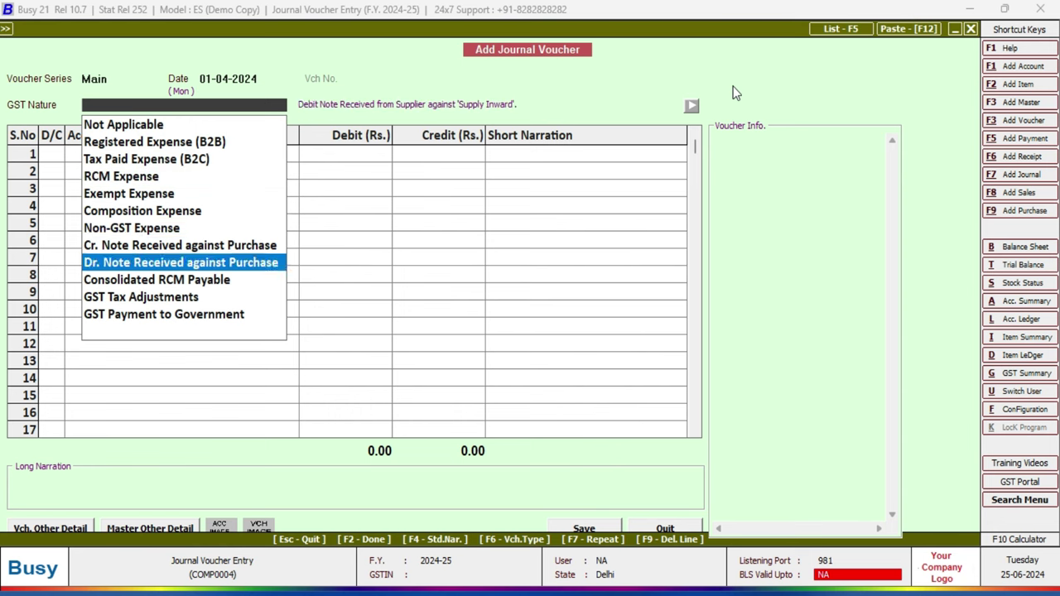
Set the voucher's GST Nature to Not Applicable and make the first row a debit entry.
key("Up")
key("Up")
key("Up")
key("Up")
key("Up")
key("Up")
key("Up")
key("Up")
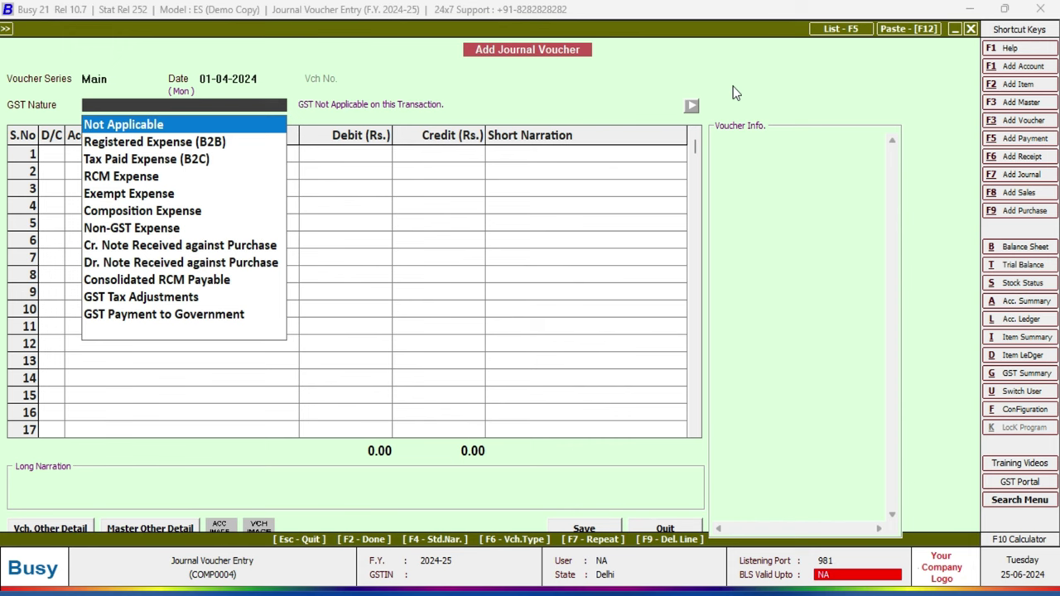
key("Return")
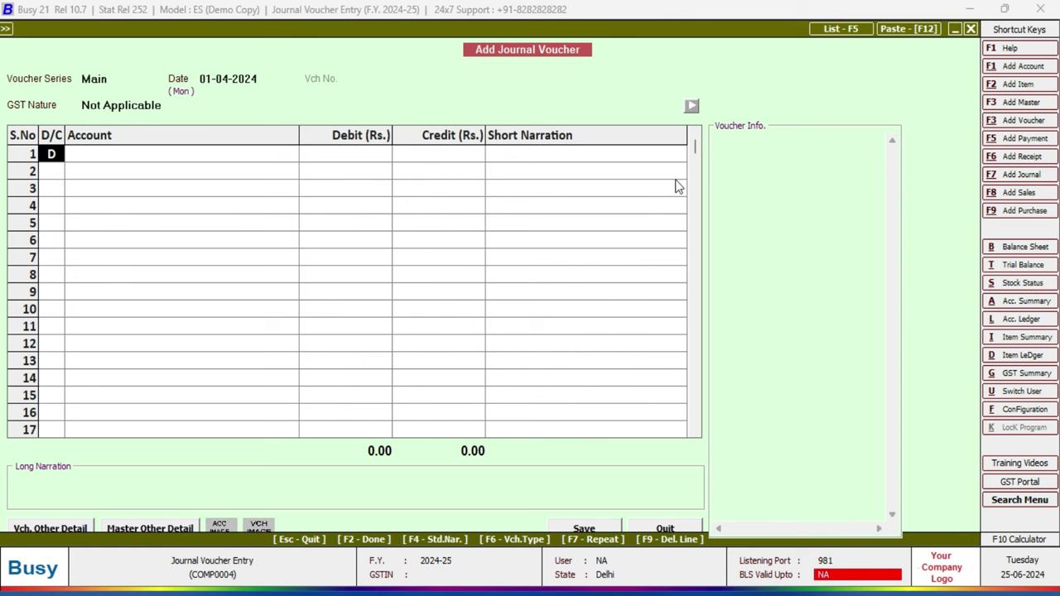
key("Return")
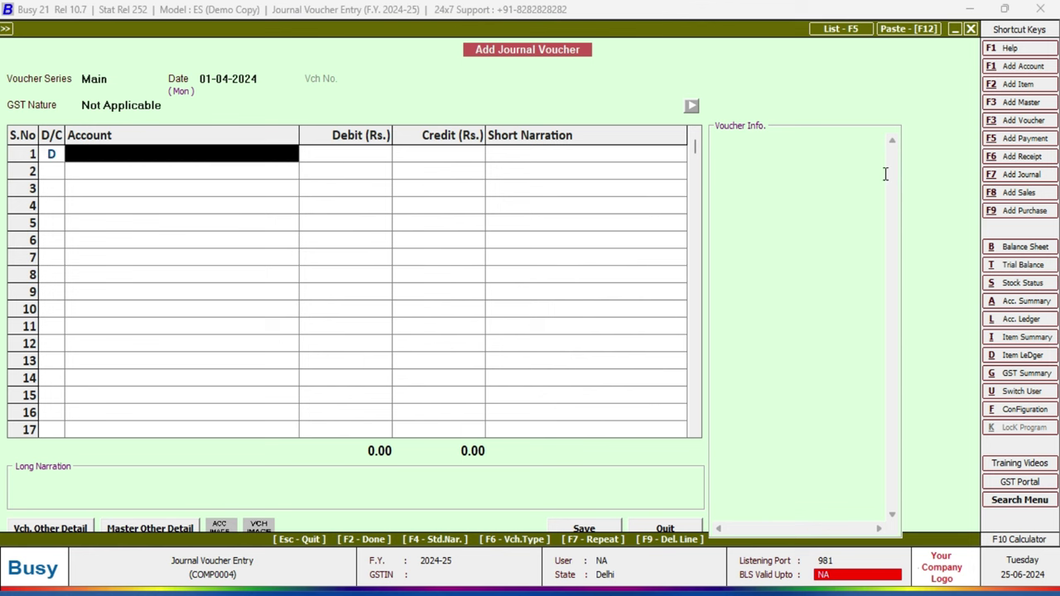
Switch to Word and review the furniture purchase transaction and the ledger groups for Furniture and its supplier.
key("alt+Tab")
left_click_drag(222, 240, 785, 239)
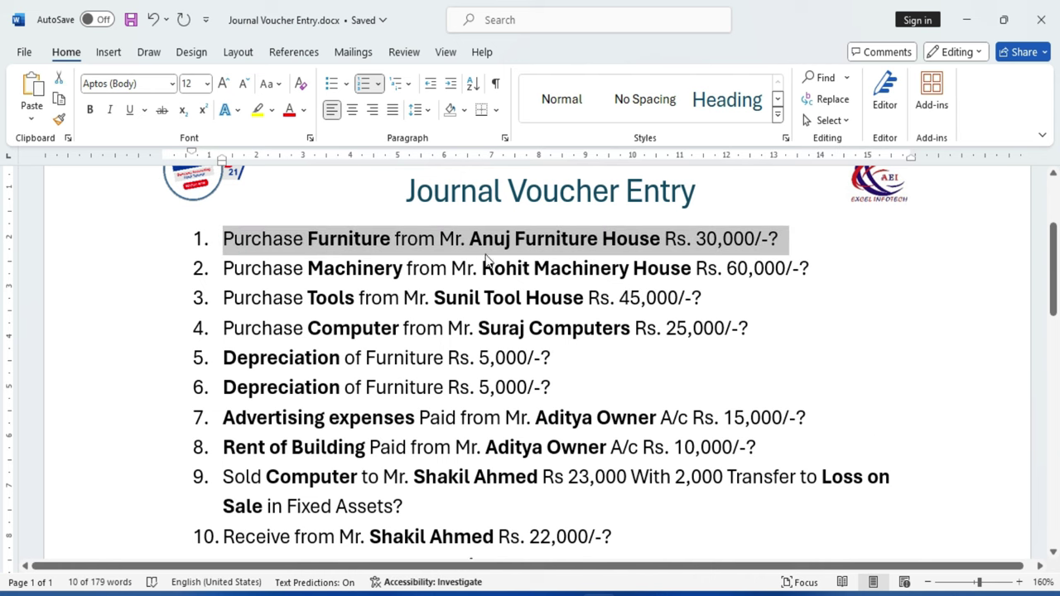
left_click(697, 238)
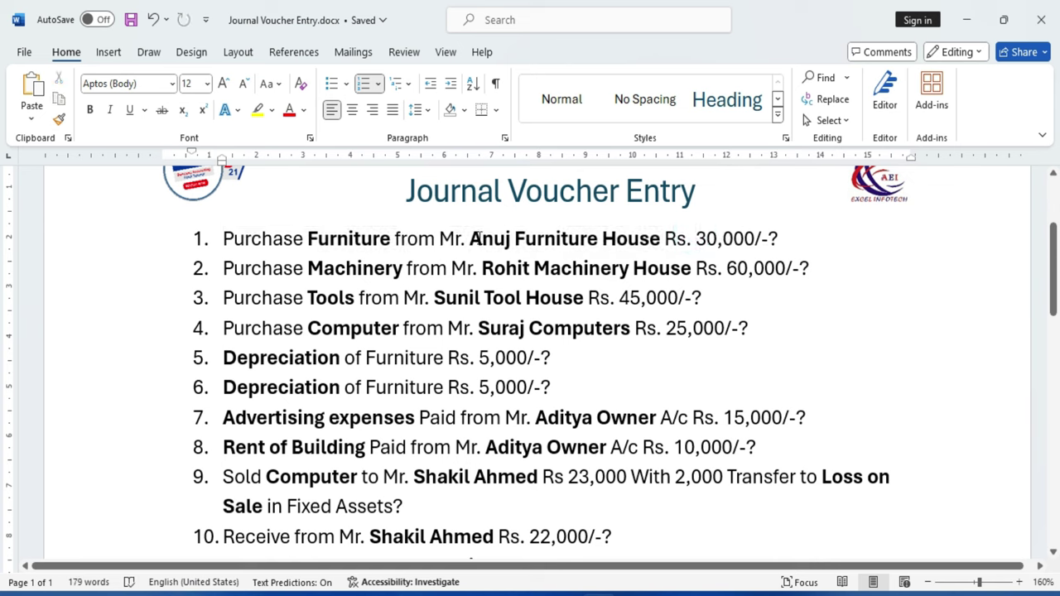
left_click_drag(663, 238, 476, 238)
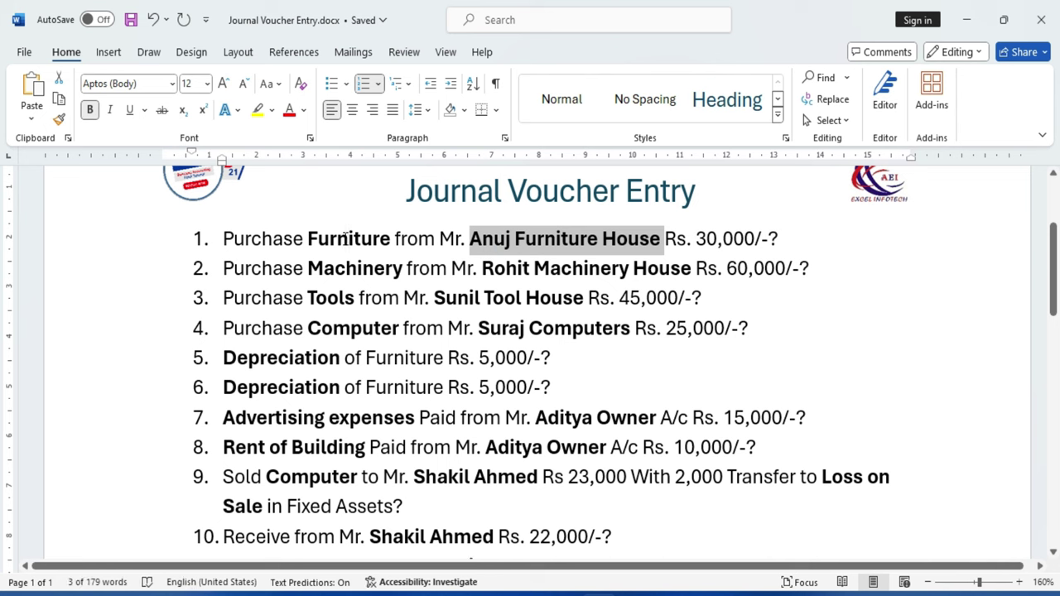
double_click(346, 238)
left_click(346, 239)
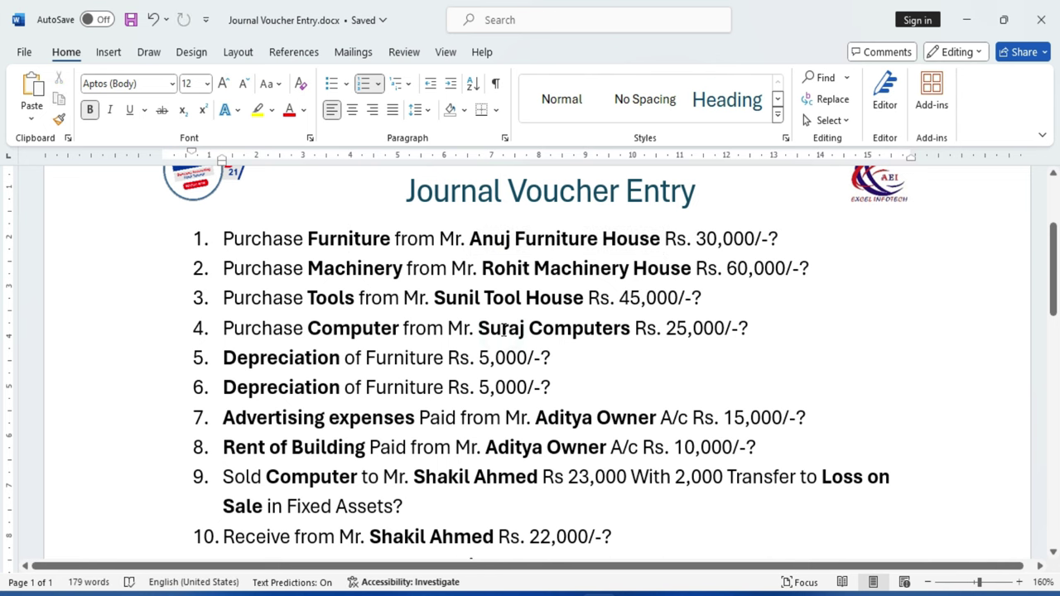
scroll(466, 385, "down", 5)
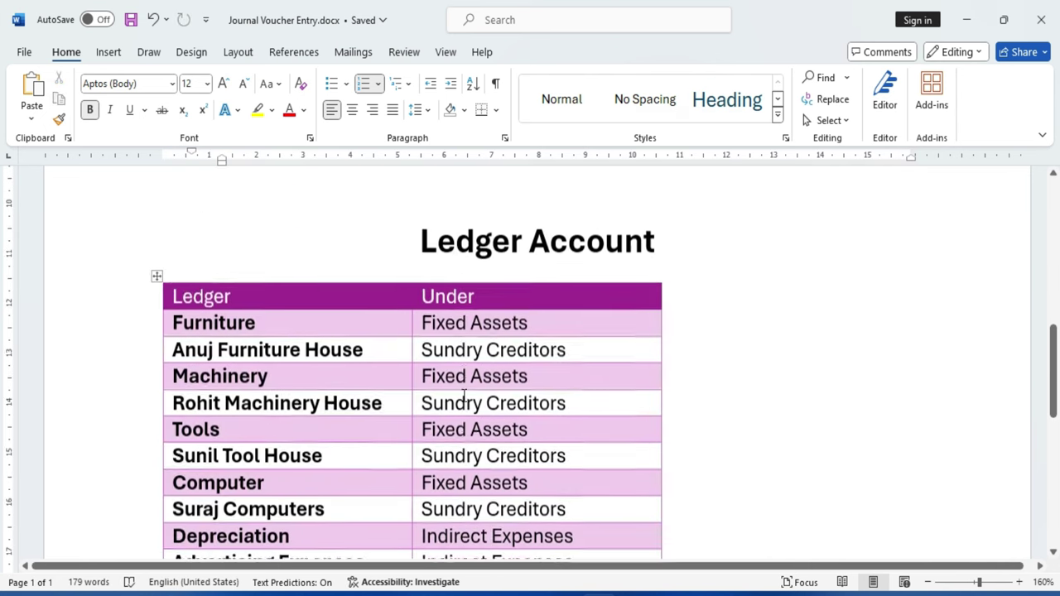
left_click(217, 315)
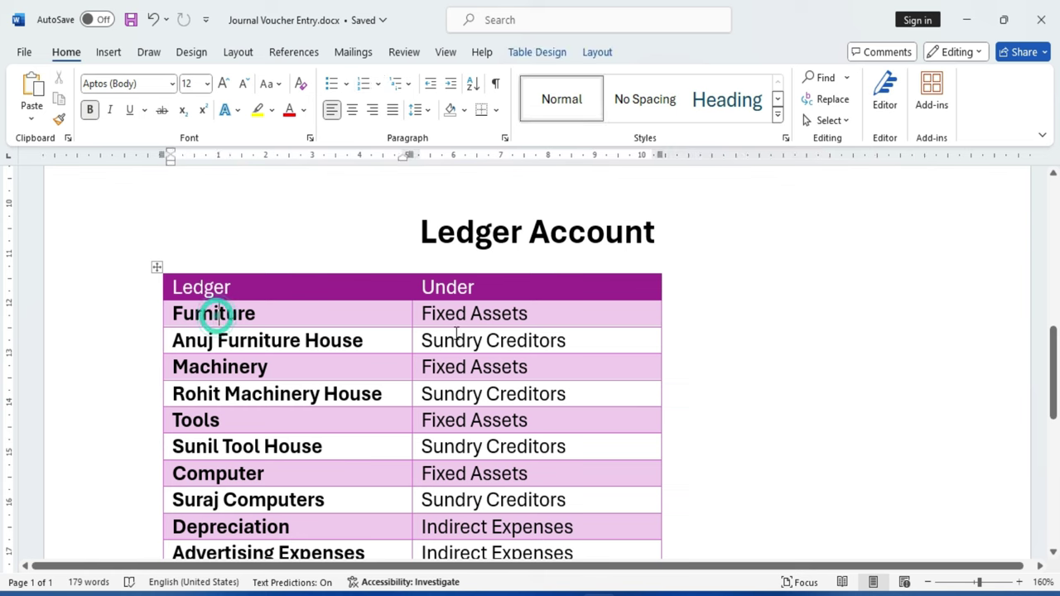
double_click(433, 312)
left_click(241, 348)
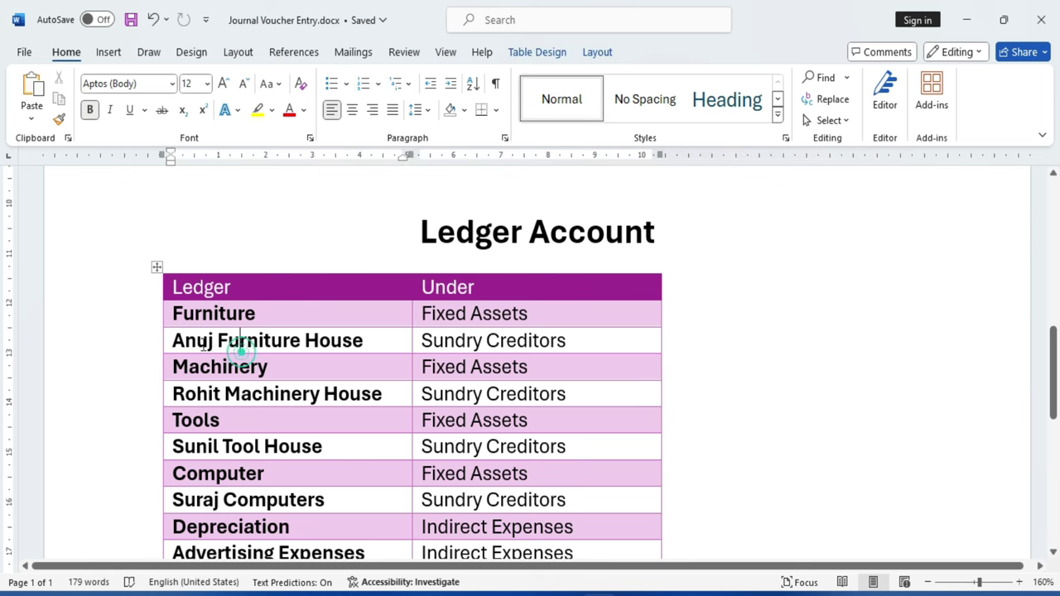
triple_click(201, 344)
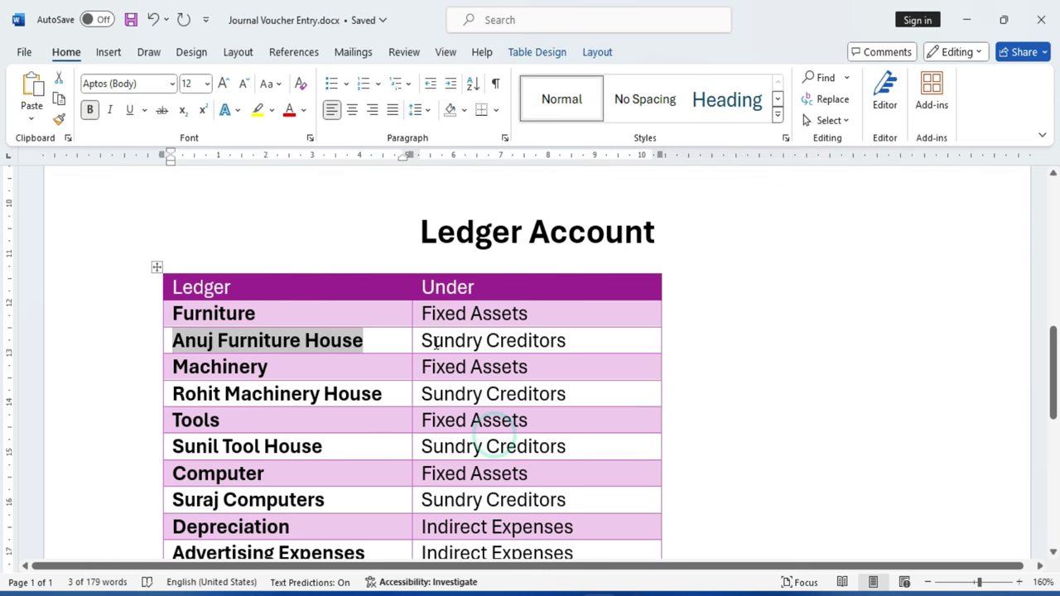
triple_click(420, 339)
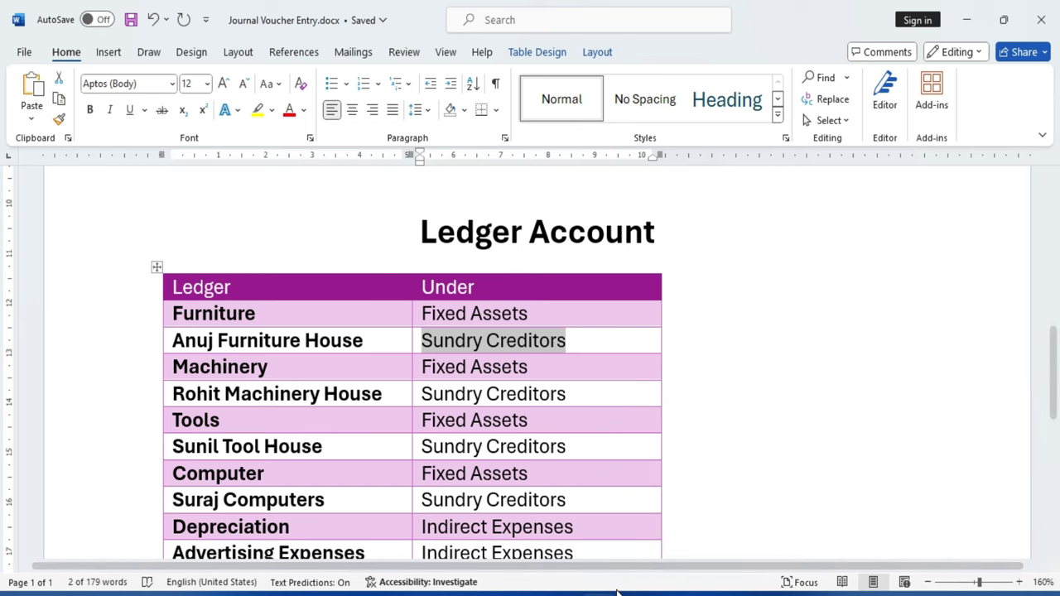
Switch back to Busy and create an account named Furniture under the Fixed Assets group from the first row.
key("alt+Tab")
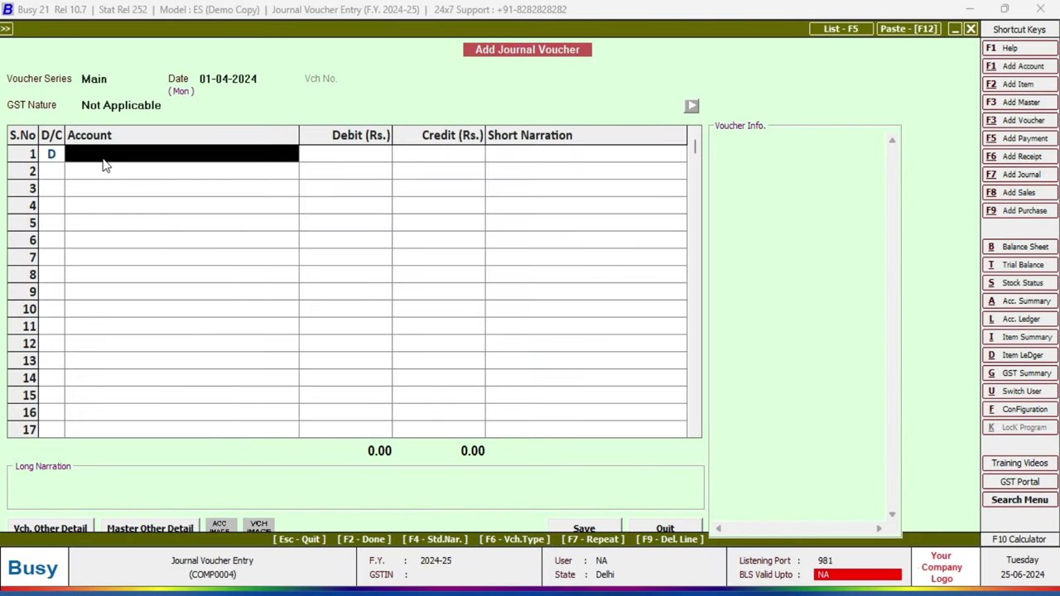
key("F3")
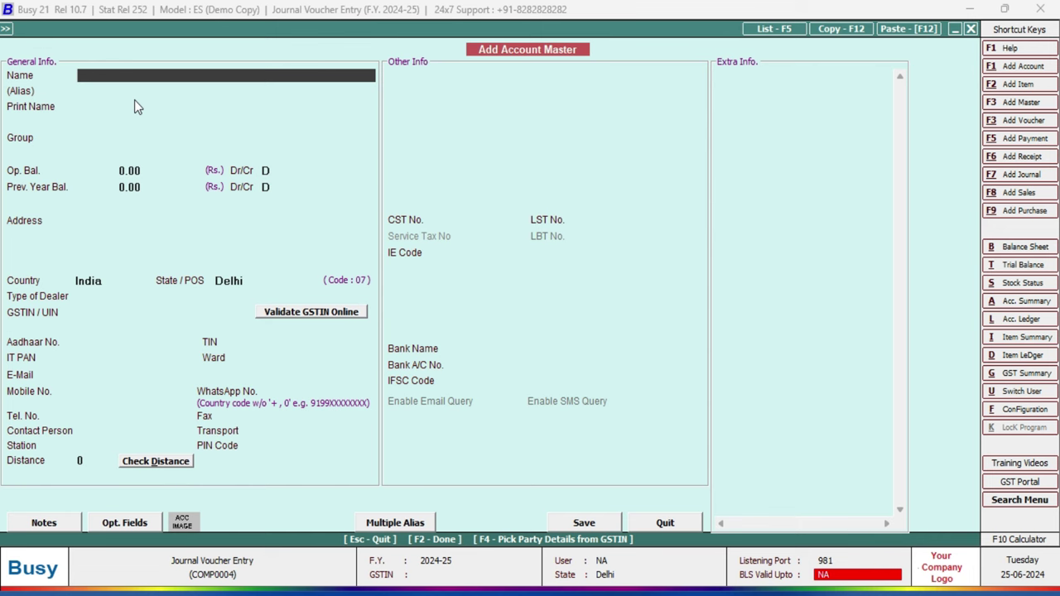
type("Furniture")
key("Return")
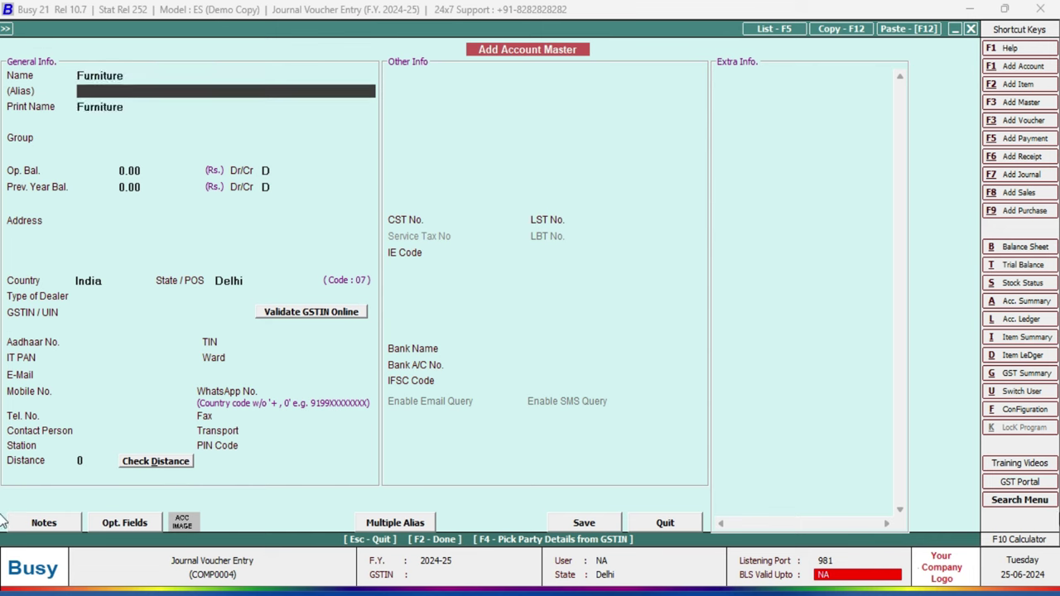
key("Return")
key("Return")
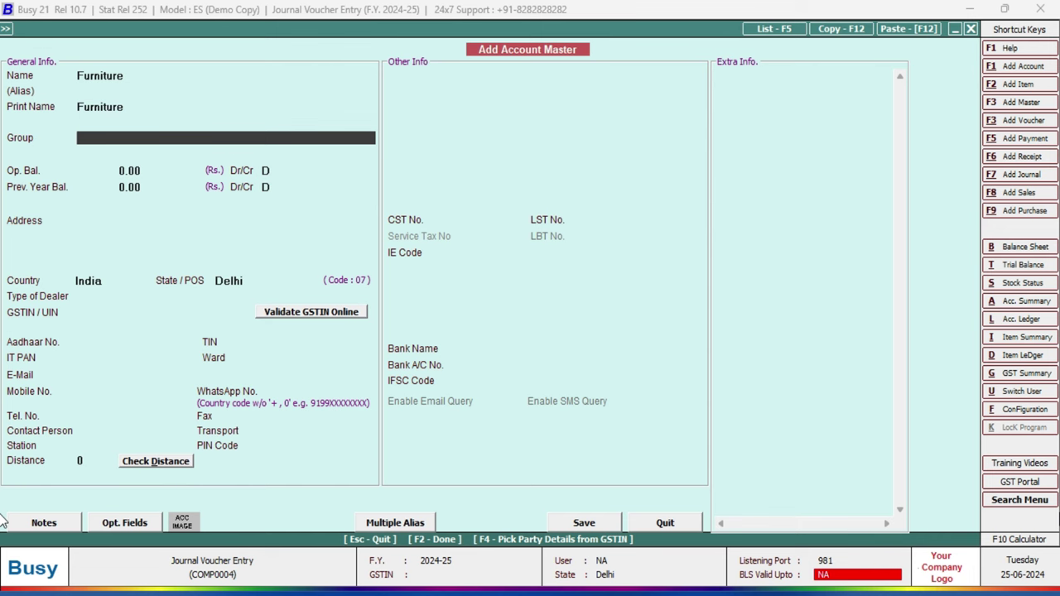
type("Fi")
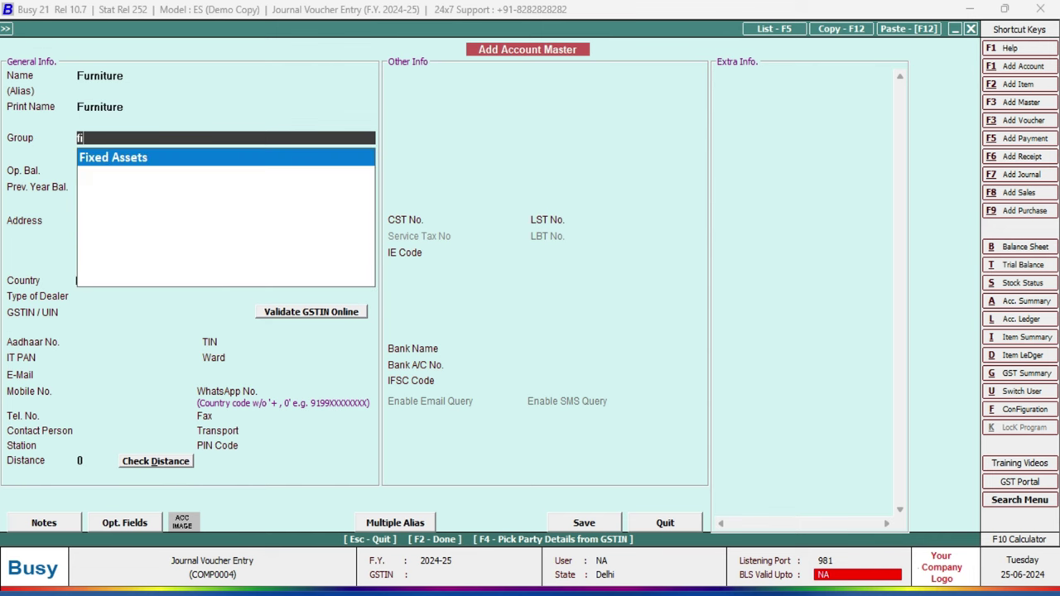
key("Return")
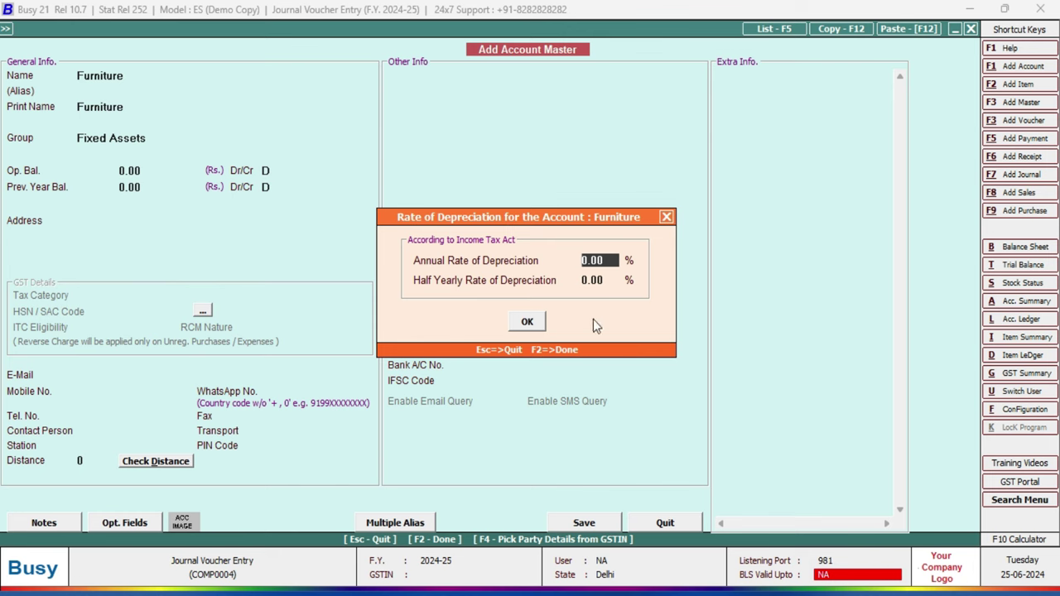
Keep the depreciation rates at 0.00% and save the Furniture account master.
left_click(533, 323)
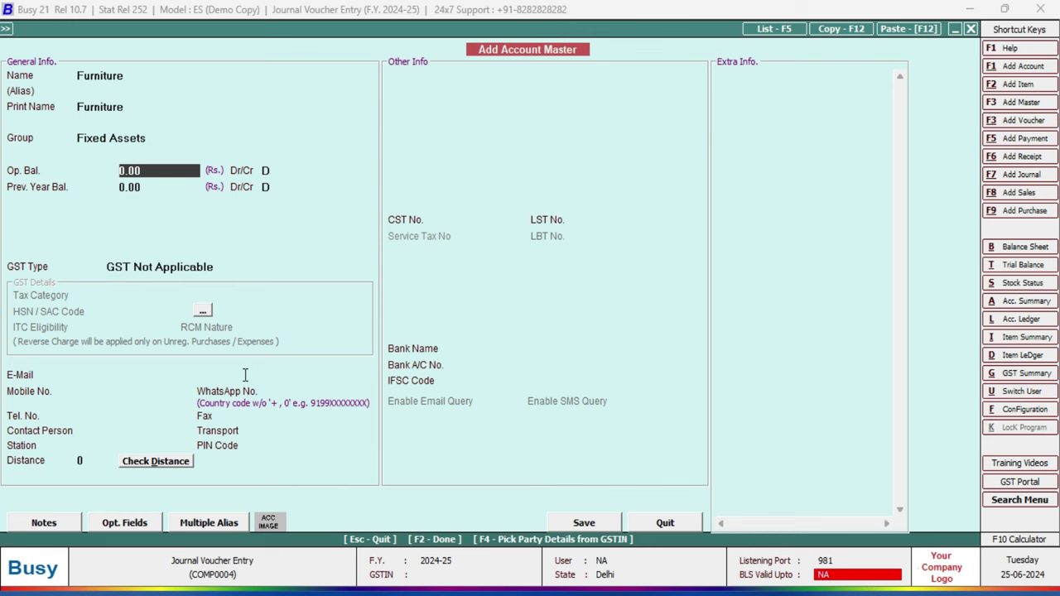
key("F2")
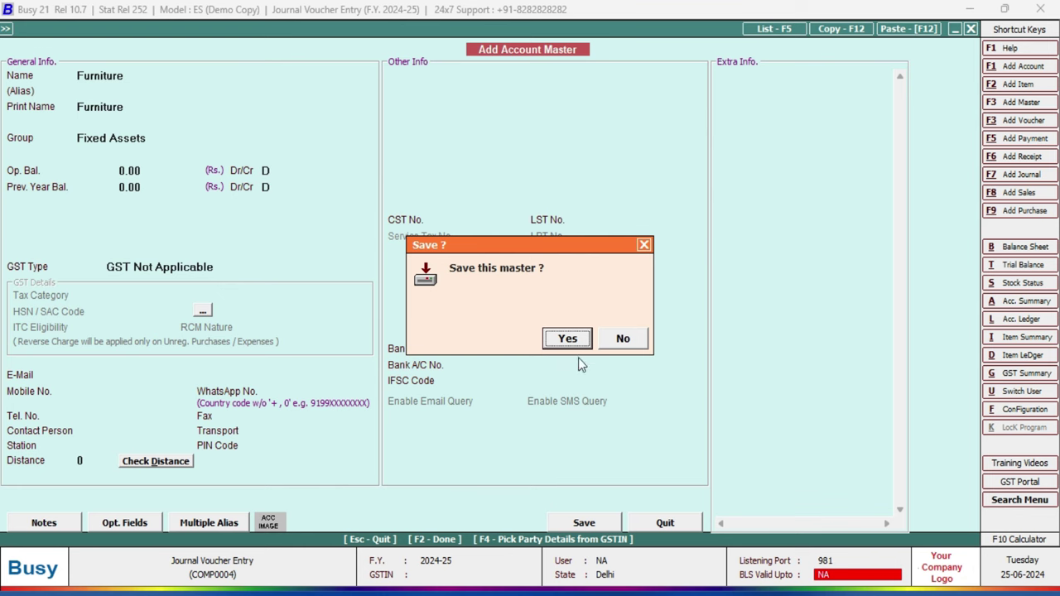
left_click(566, 334)
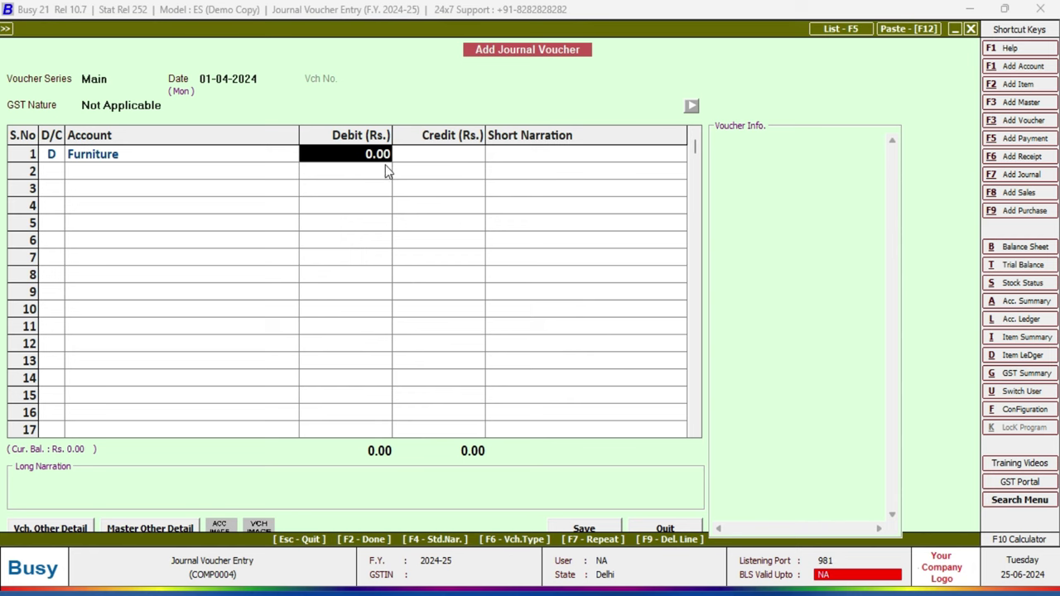
Check the furniture purchase amount in Word, enter it in Busy as a 30,000 debit without narration, and make the second row a credit entry.
key("alt+Tab")
left_click(783, 390)
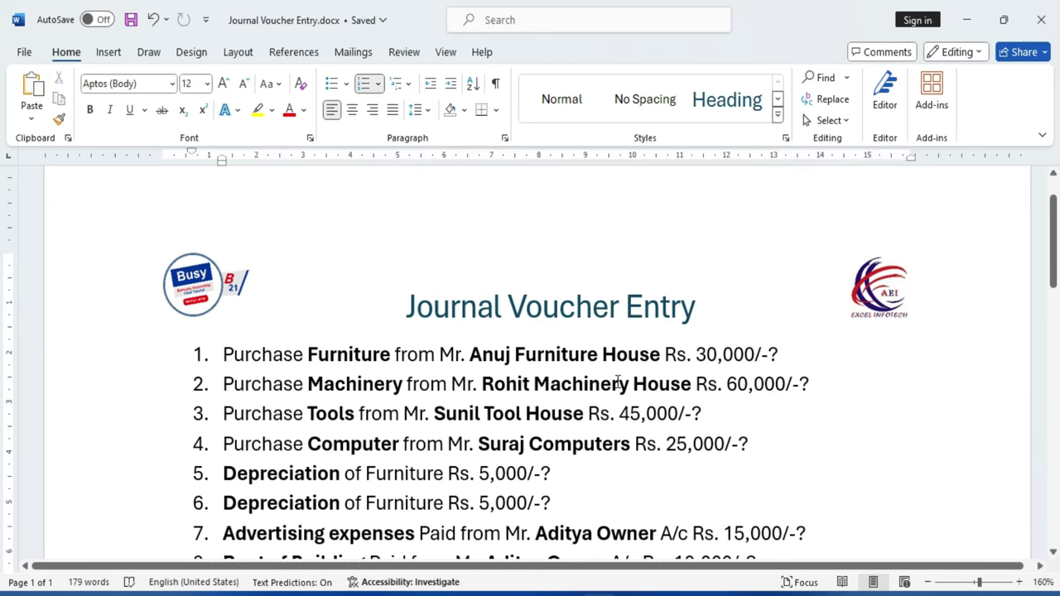
double_click(700, 356)
key("alt+Tab")
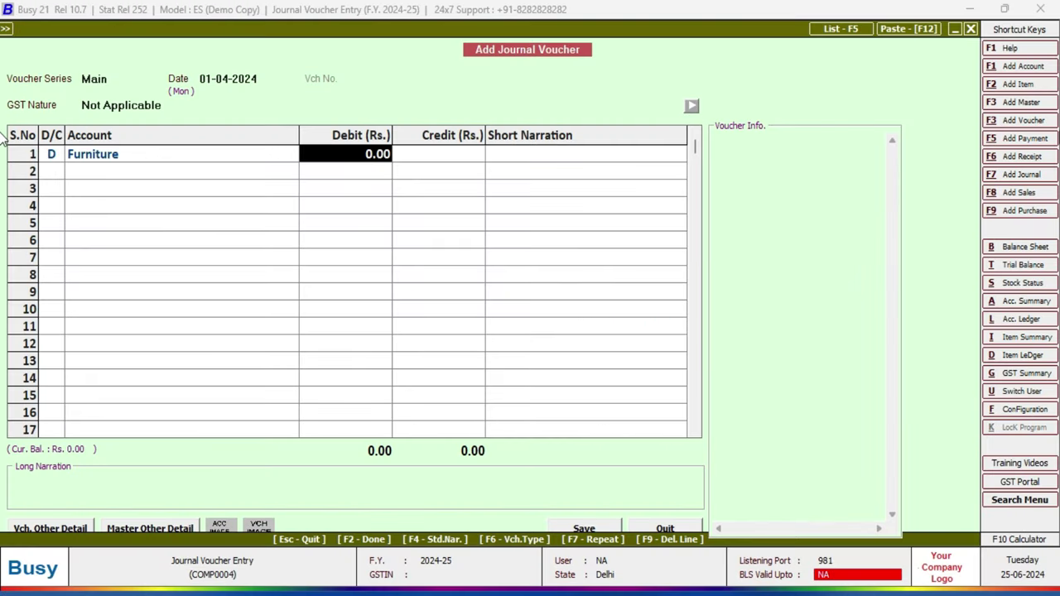
type("30000")
key("Return")
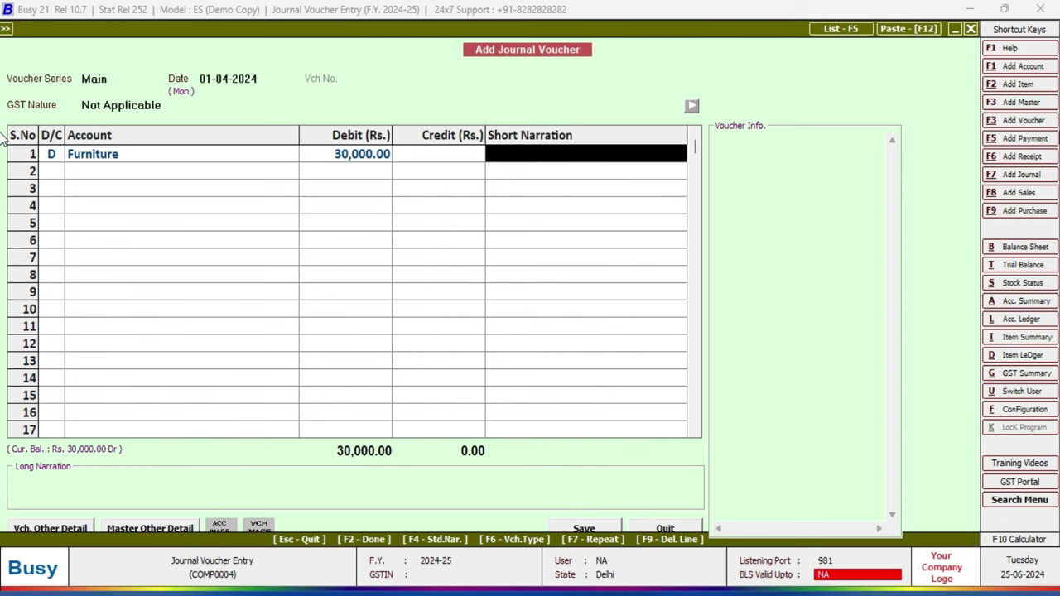
key("Return")
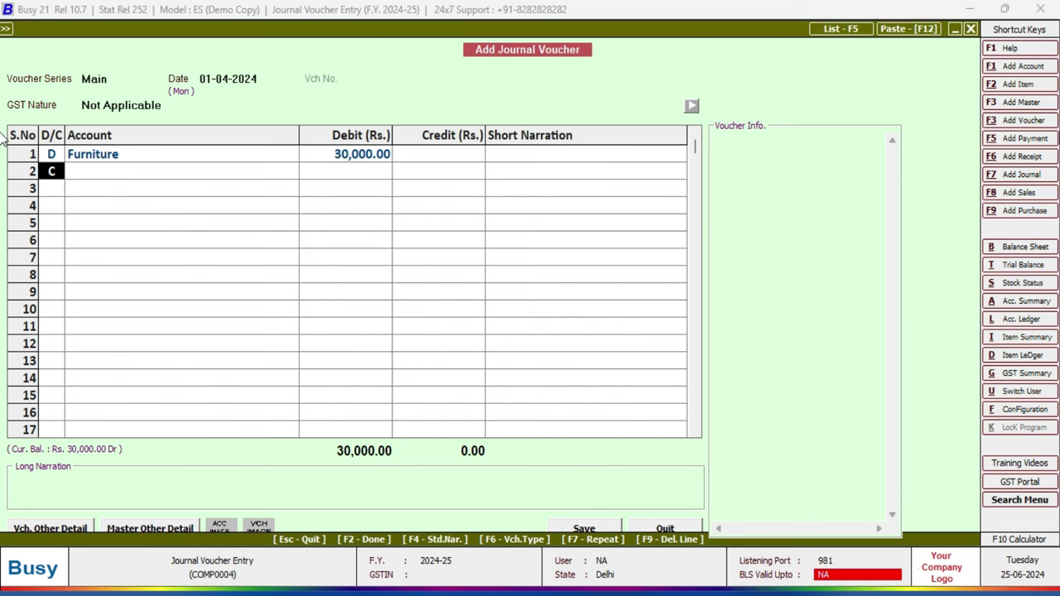
key("Return")
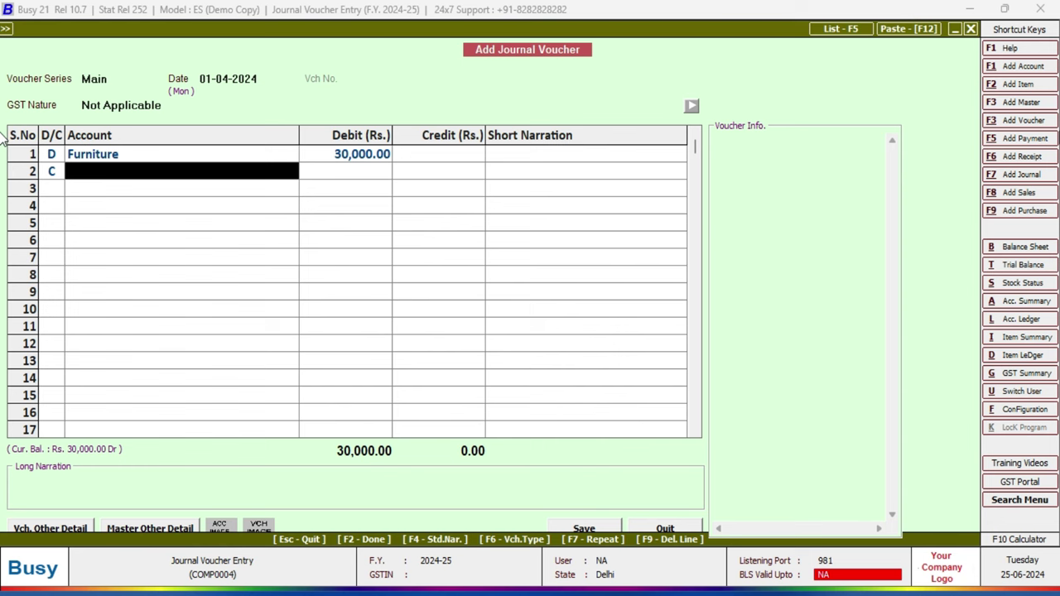
Copy Anuj Furniture House from the first transaction in Word and use it in Busy to name a new account for the credit row.
key("alt+Tab")
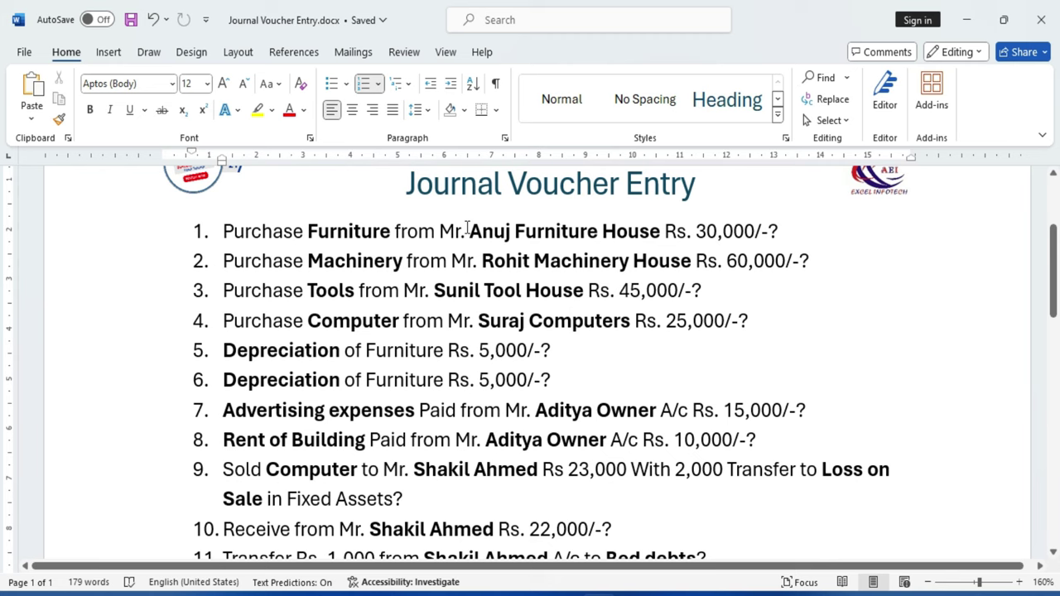
left_click_drag(470, 233, 640, 236)
key("ctrl+c")
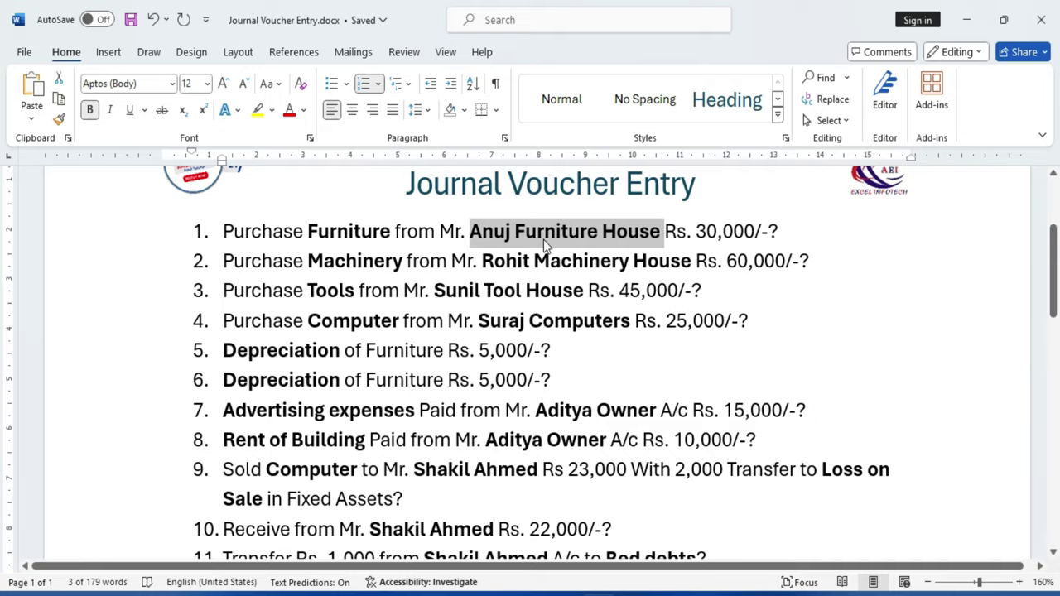
key("F3")
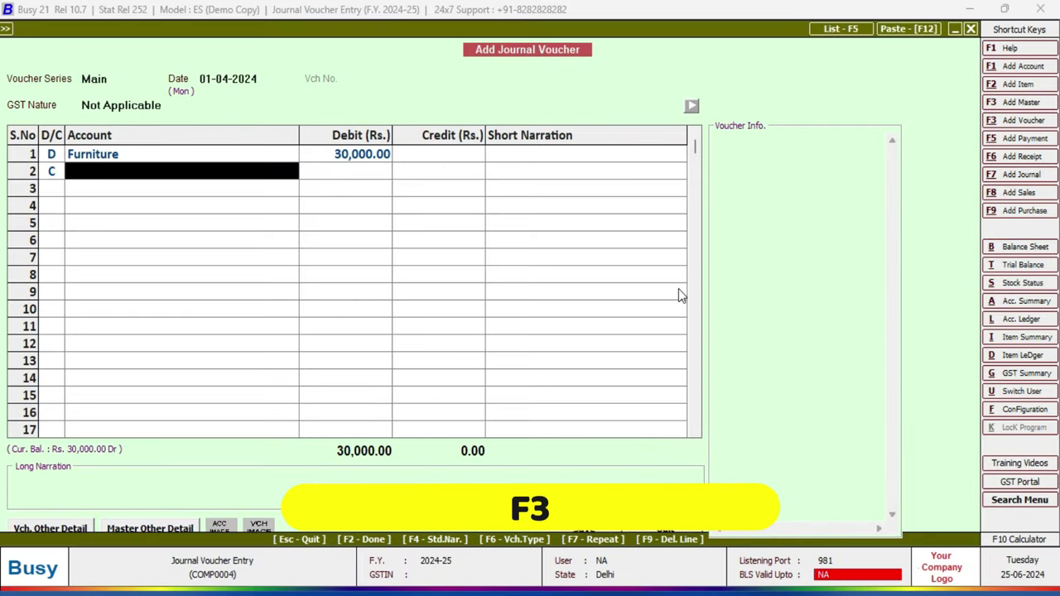
key("ctrl+v")
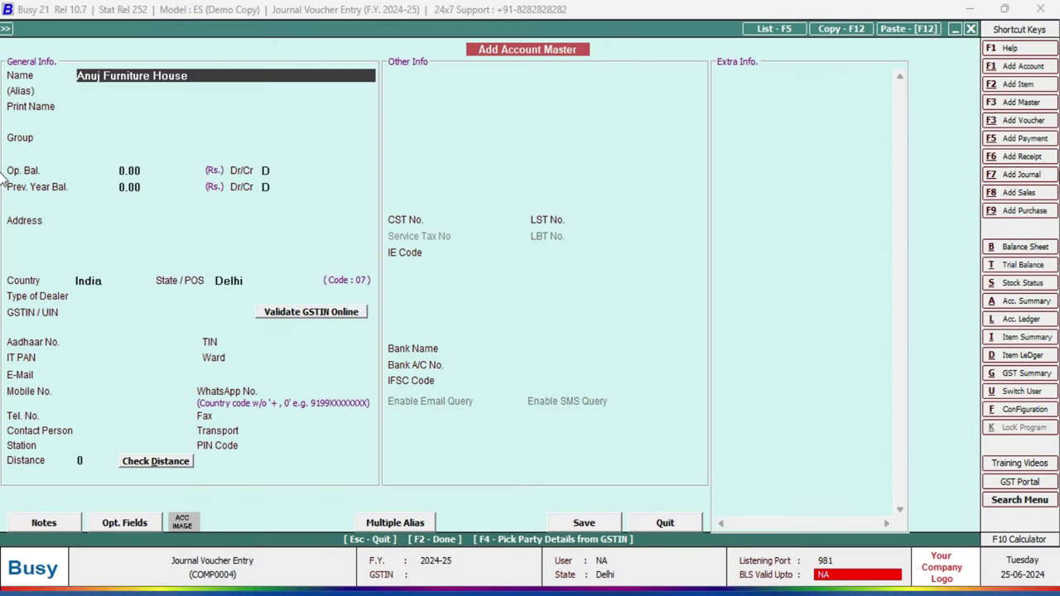
Leave the alias empty, keep the print name, and assign Anuj Furniture House to the Sundry Creditors group.
key("Return")
key("Return")
key("Return")
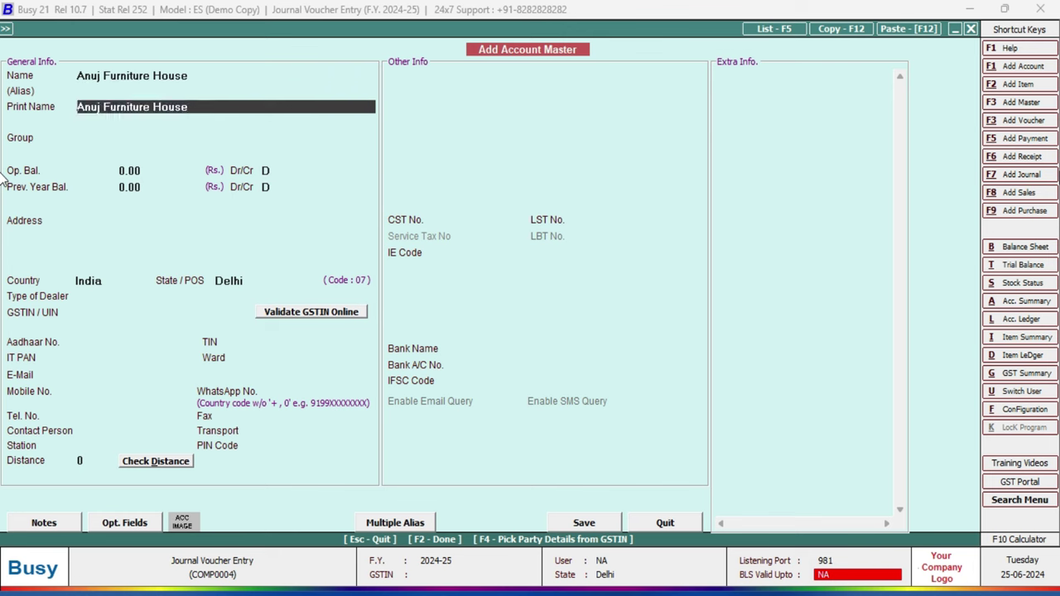
type("sun")
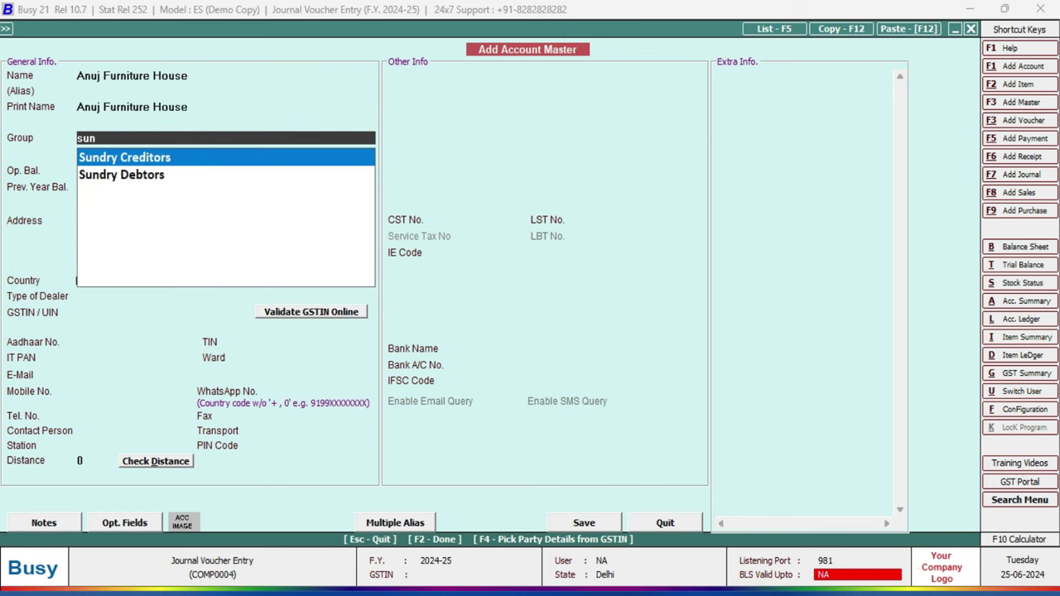
key("Return")
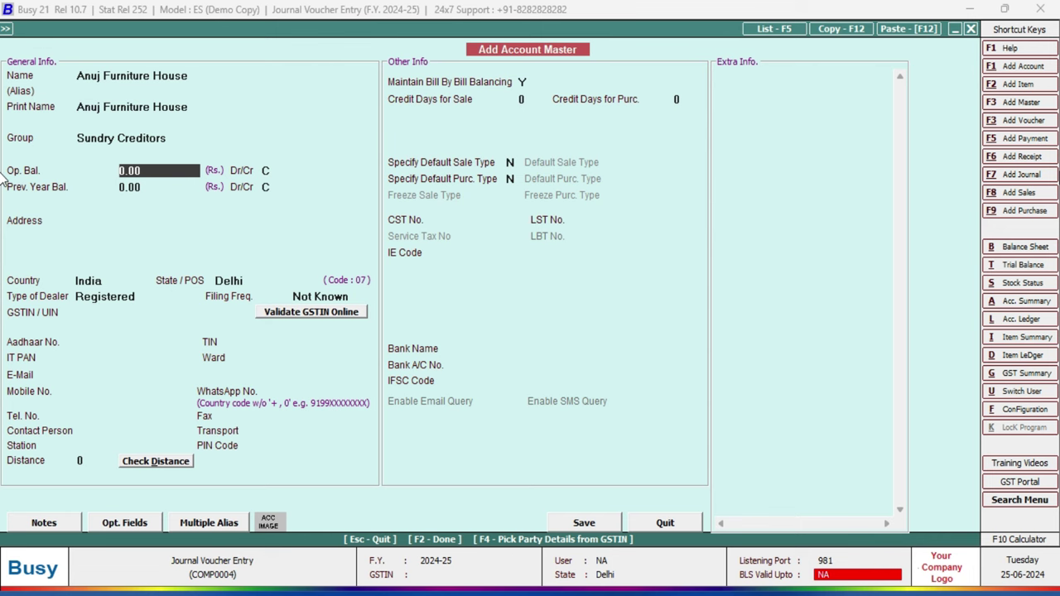
Keep the balances and address defaults, set the dealer type to Un-Registered, and save the Anuj Furniture House account master.
key("Return")
key("Return")
key("Return")
key("Return")
key("Return")
key("Return")
key("Return")
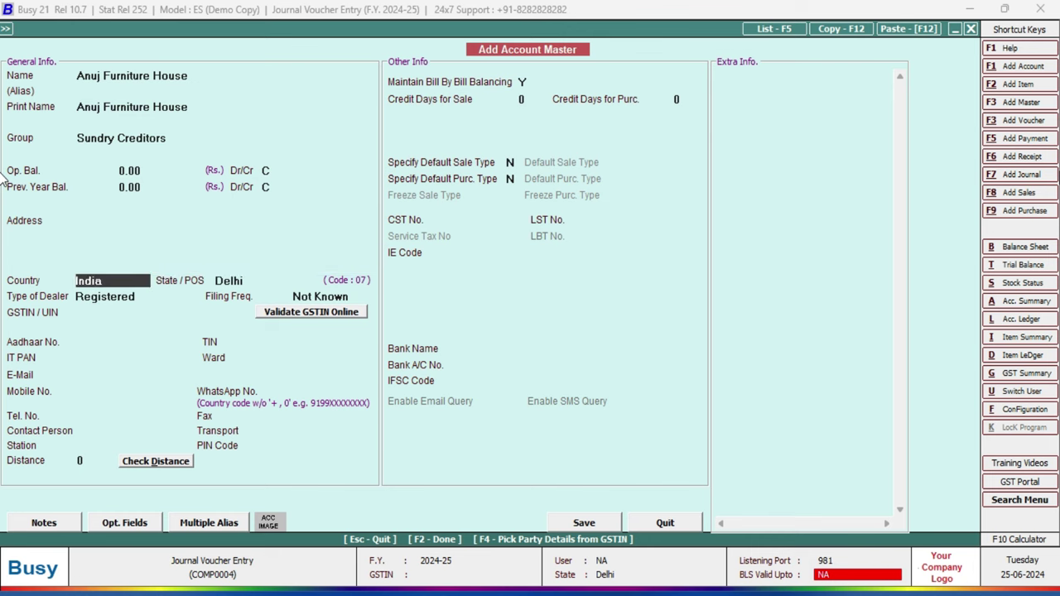
key("Return")
key("Return")
key("Down")
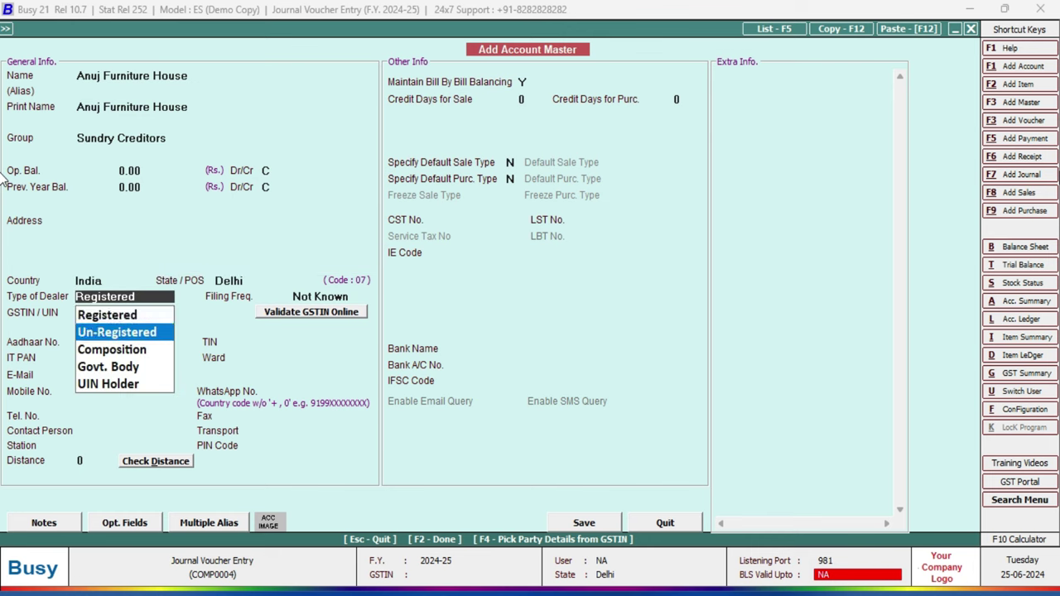
key("Return")
key("F2")
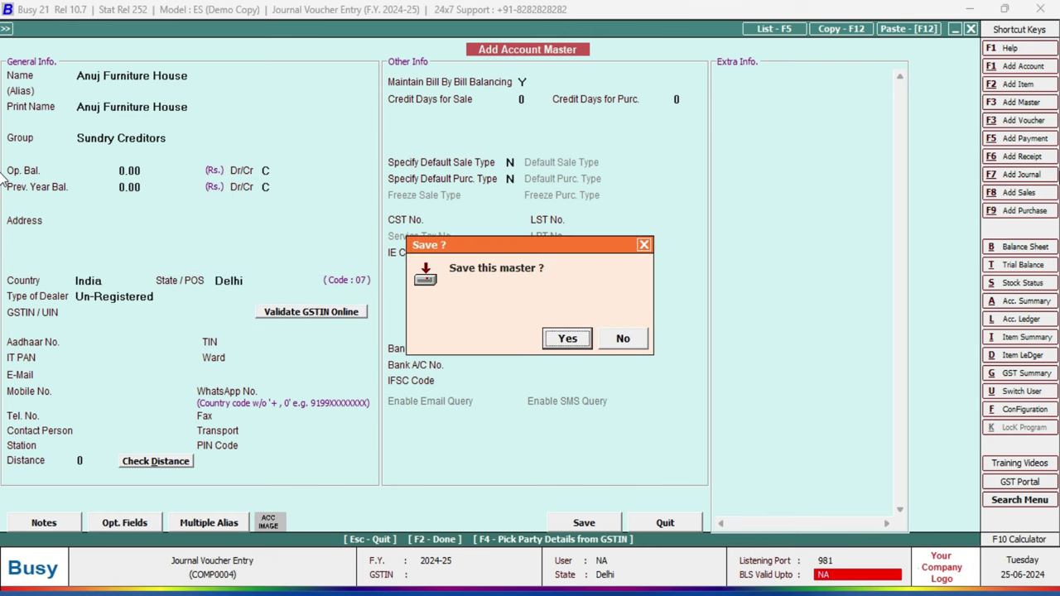
key("Return")
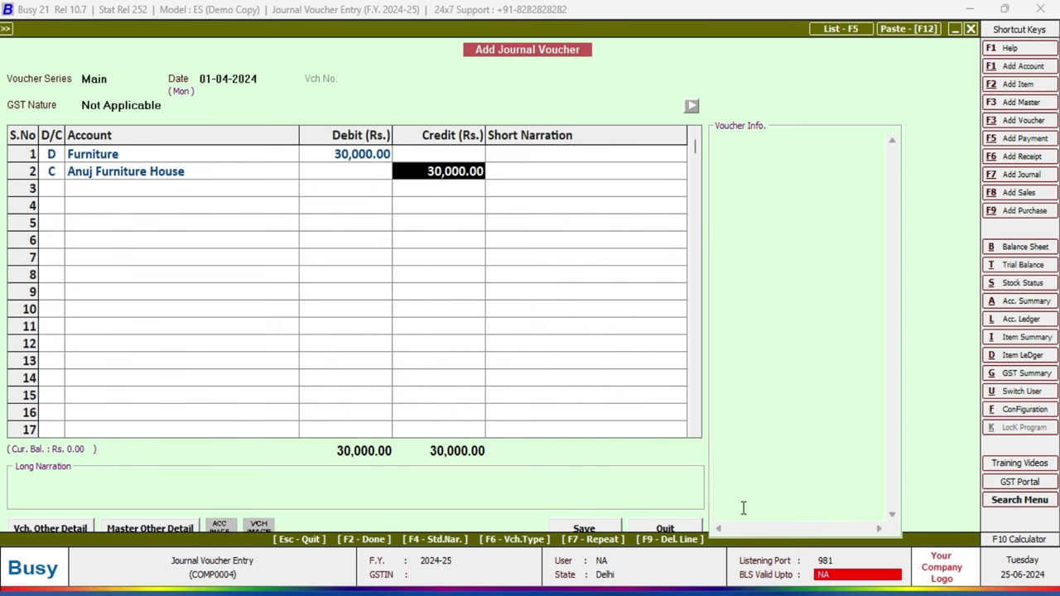
Save the furniture purchase voucher and switch to Word to check the machinery purchase transaction.
left_click(581, 527)
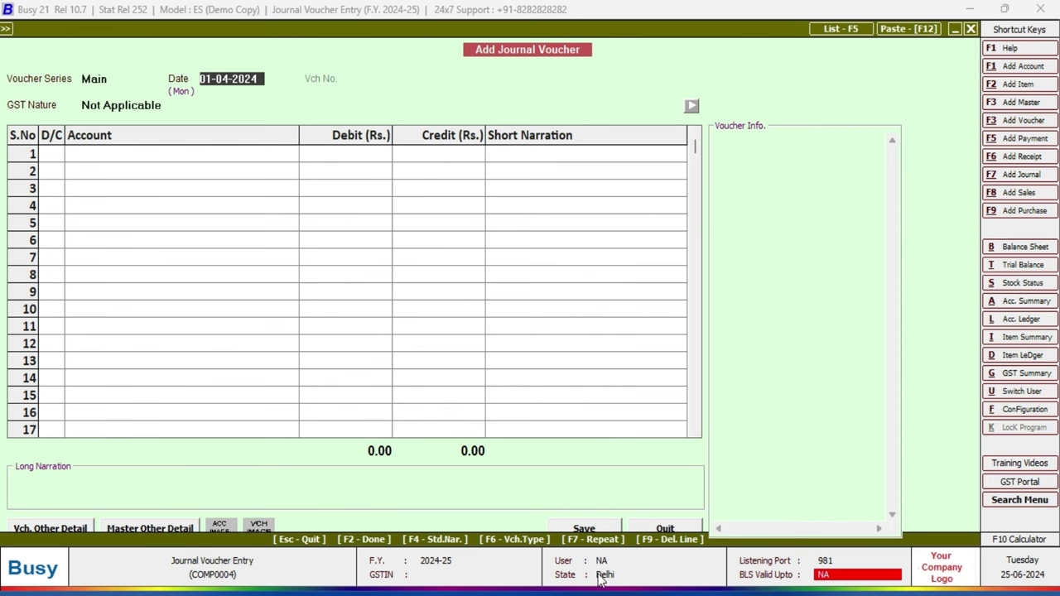
key("alt+Tab")
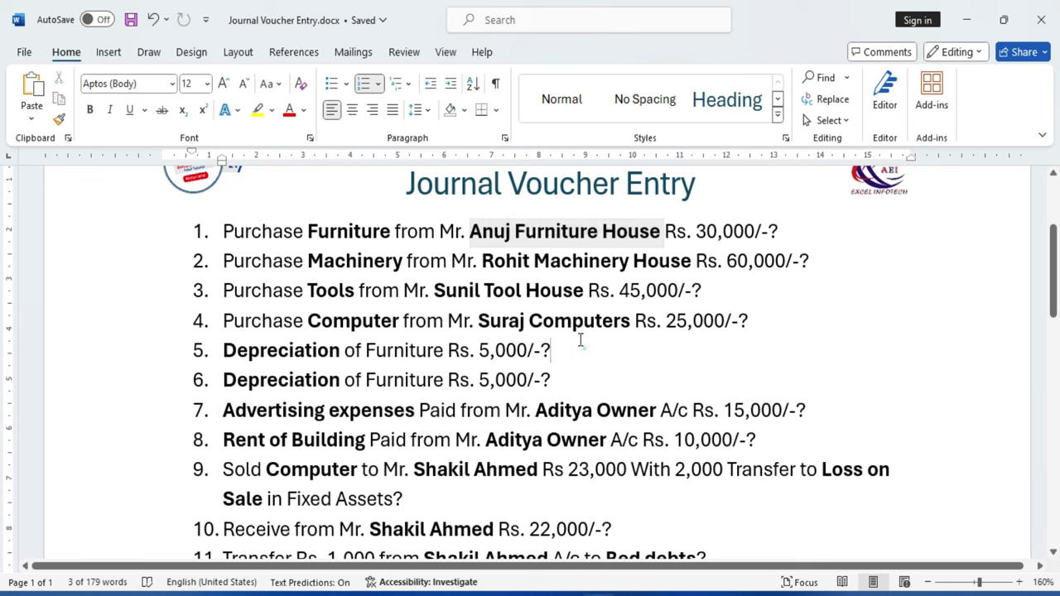
left_click(583, 346)
left_click(457, 290)
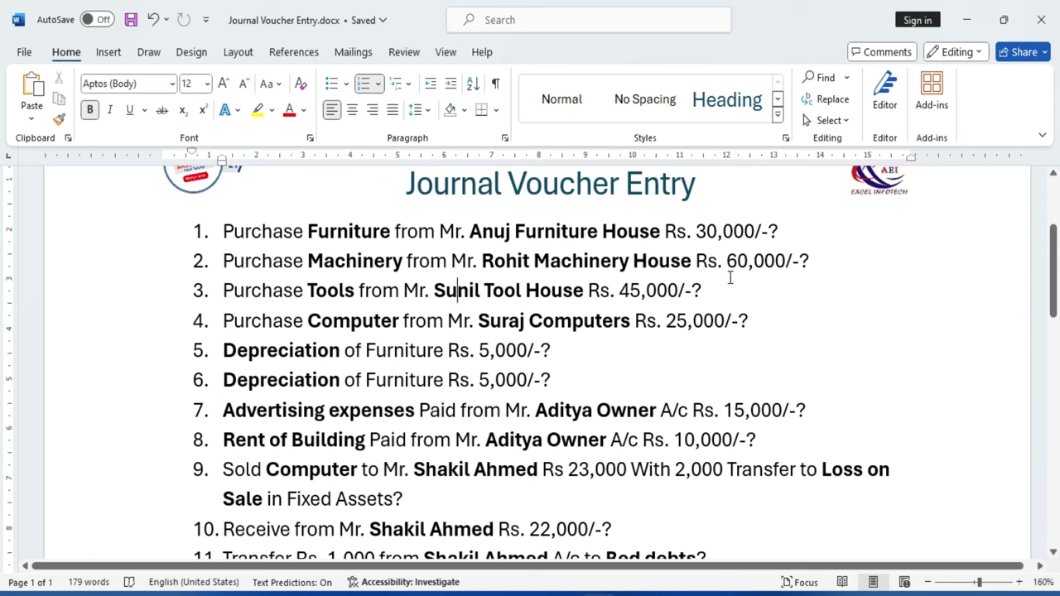
left_click(356, 258)
double_click(356, 259)
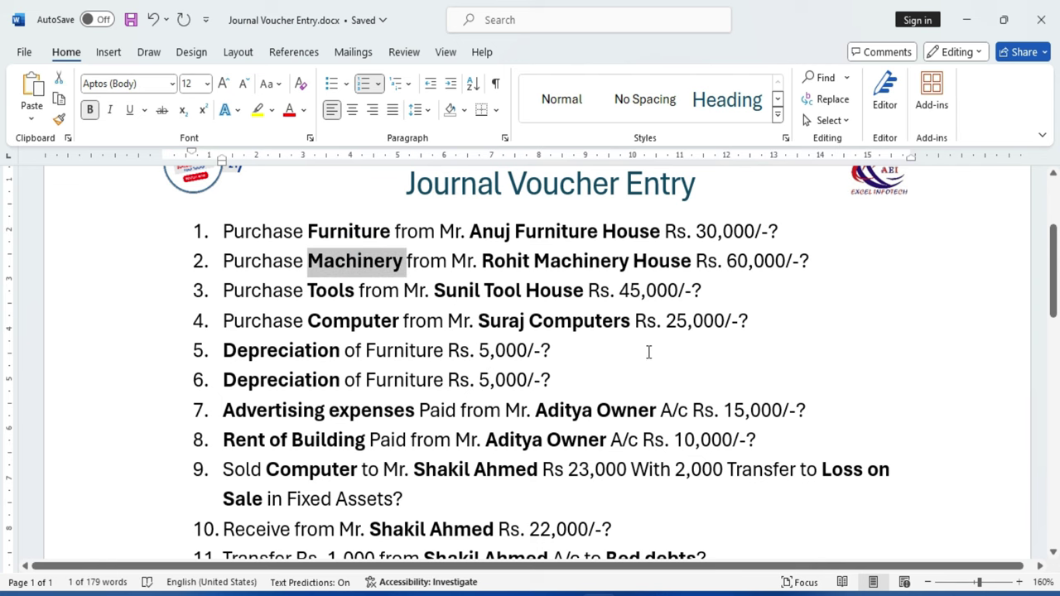
Switch back to Busy and create an account named Machinery under the Fixed Assets group from the first debit row, keeping the voucher date 01-04-2024.
key("alt+Tab")
key("Return")
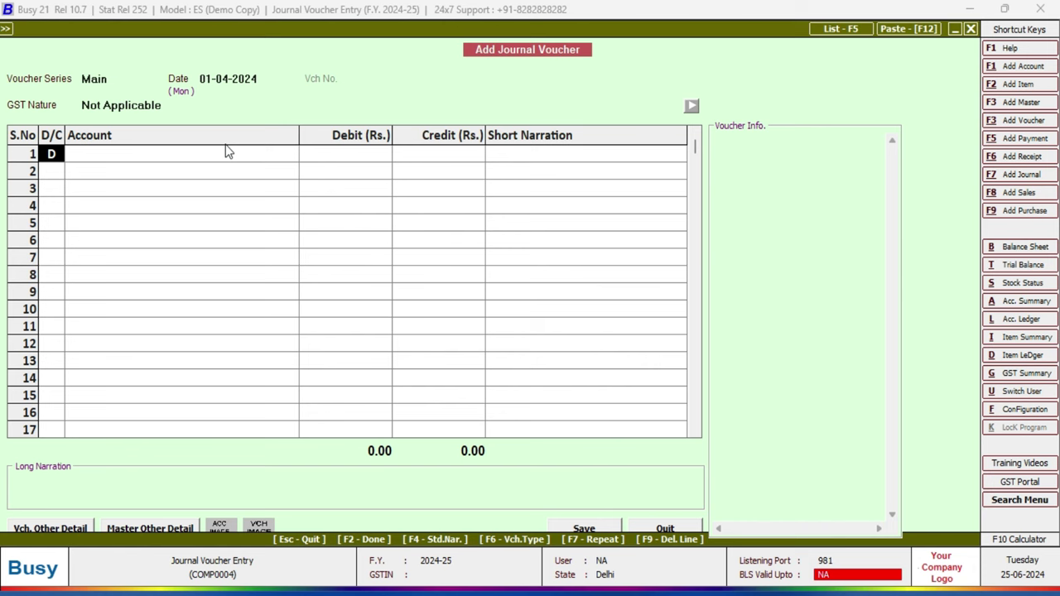
key("Return")
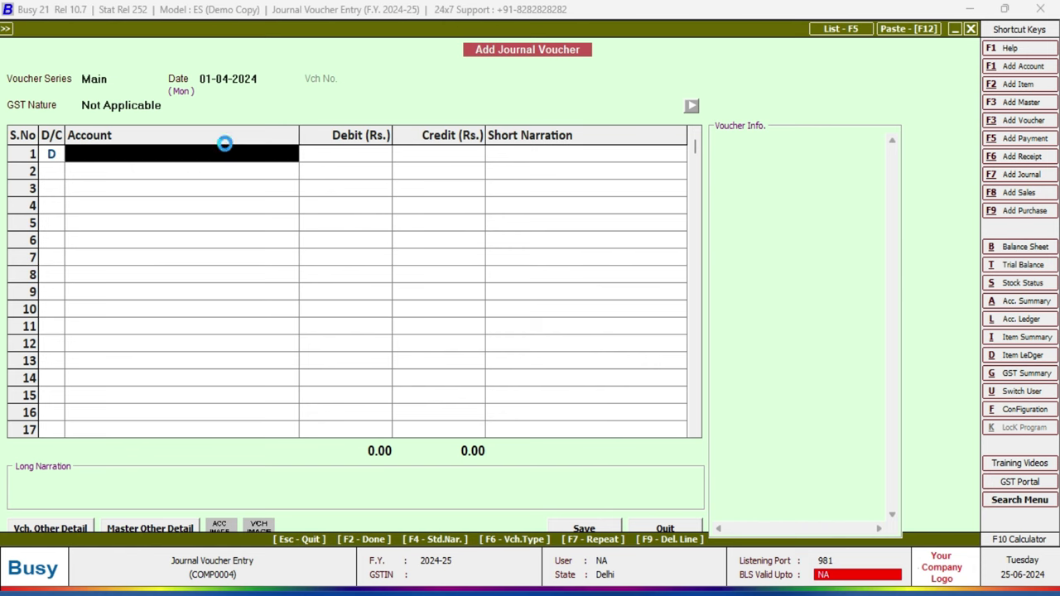
key("alt+F1")
type("Machinery")
key("Return")
key("Return")
key("Return")
type("f")
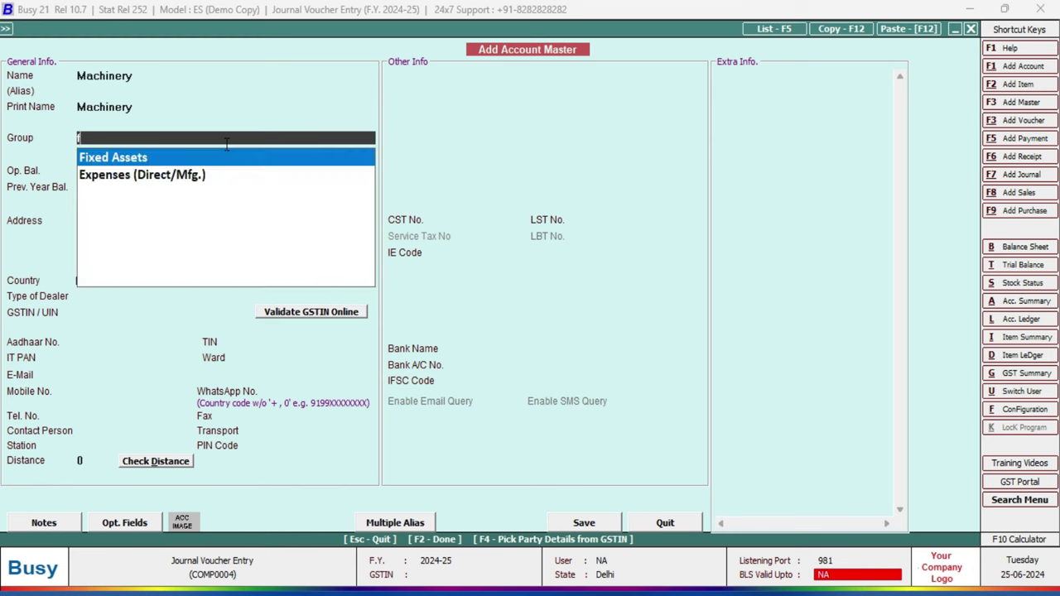
key("Return")
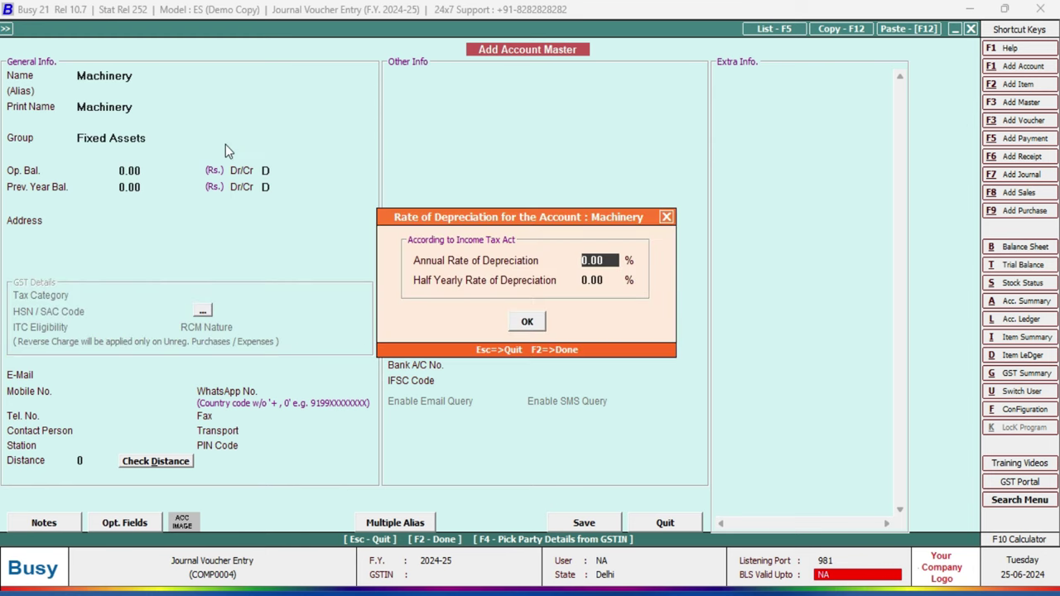
Accept the 0.00% depreciation rates for Machinery and save its account master.
left_click(521, 326)
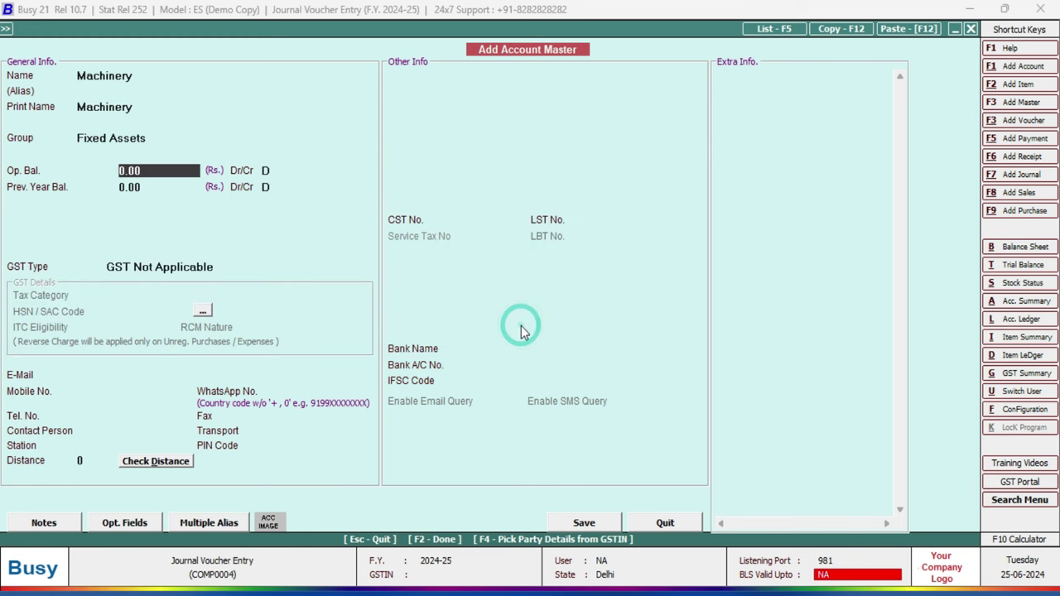
key("F2")
left_click(552, 340)
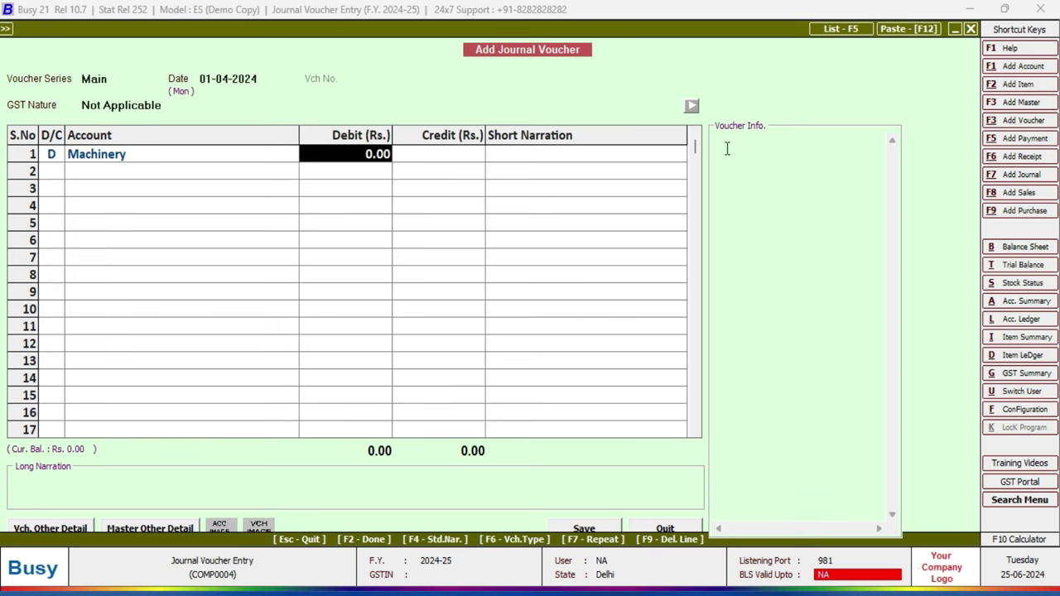
Debit Machinery with 60,000 without a short narration and make the second row a credit entry.
type("60")
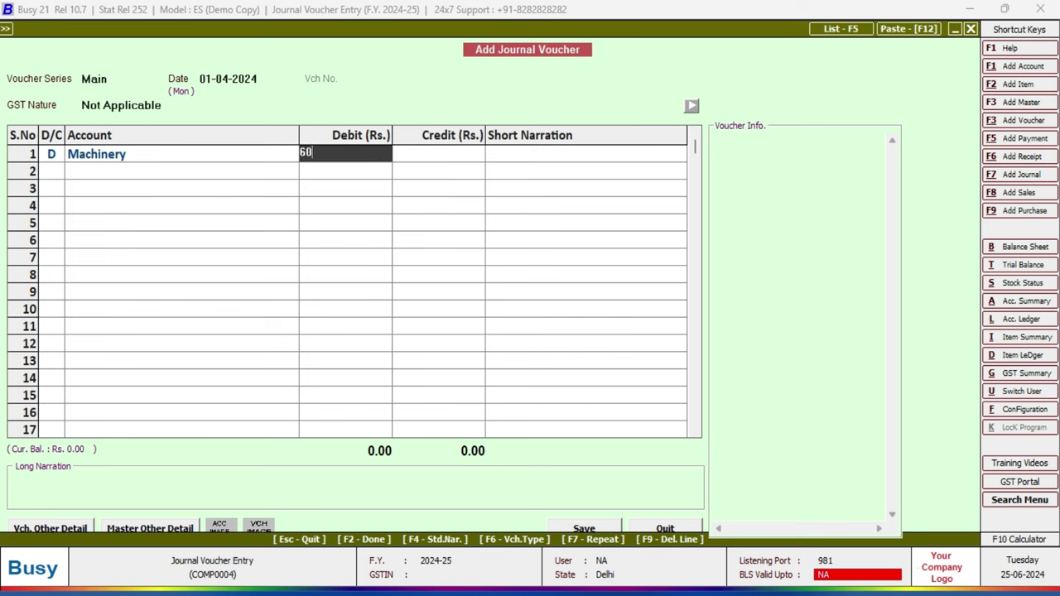
type(",000")
key("Return")
key("Return")
key("Return")
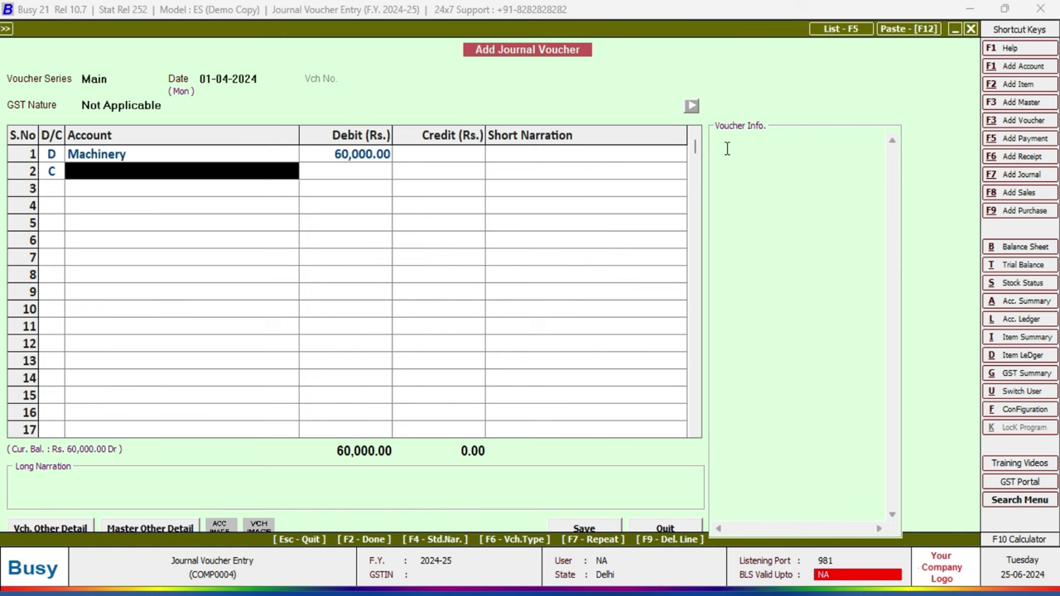
Start a new account for the credit row and name it Rohit Machinery House, copied from the second transaction in Word.
key("F3")
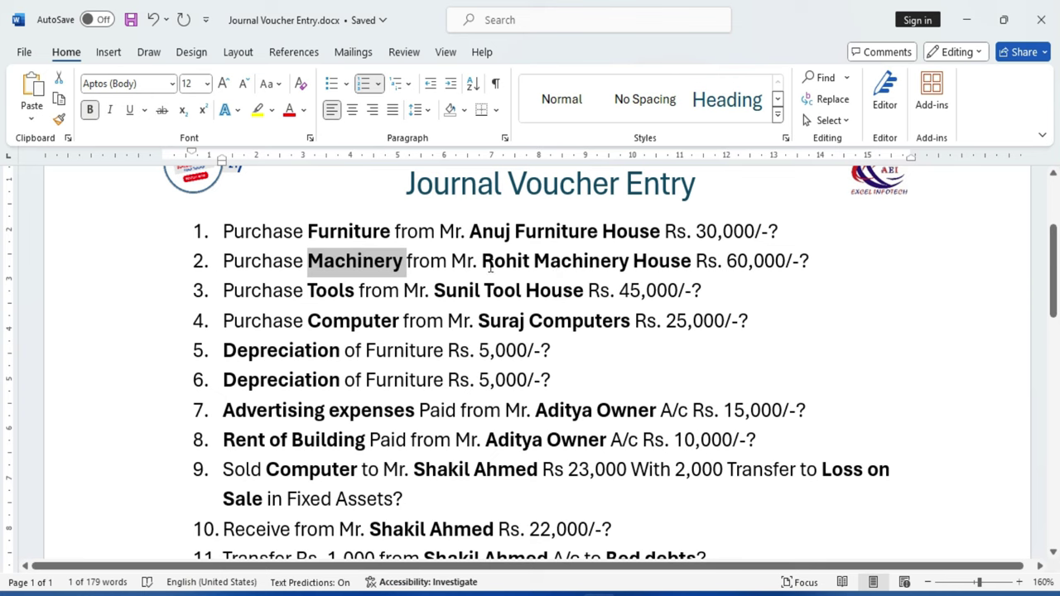
left_click_drag(482, 263, 694, 263)
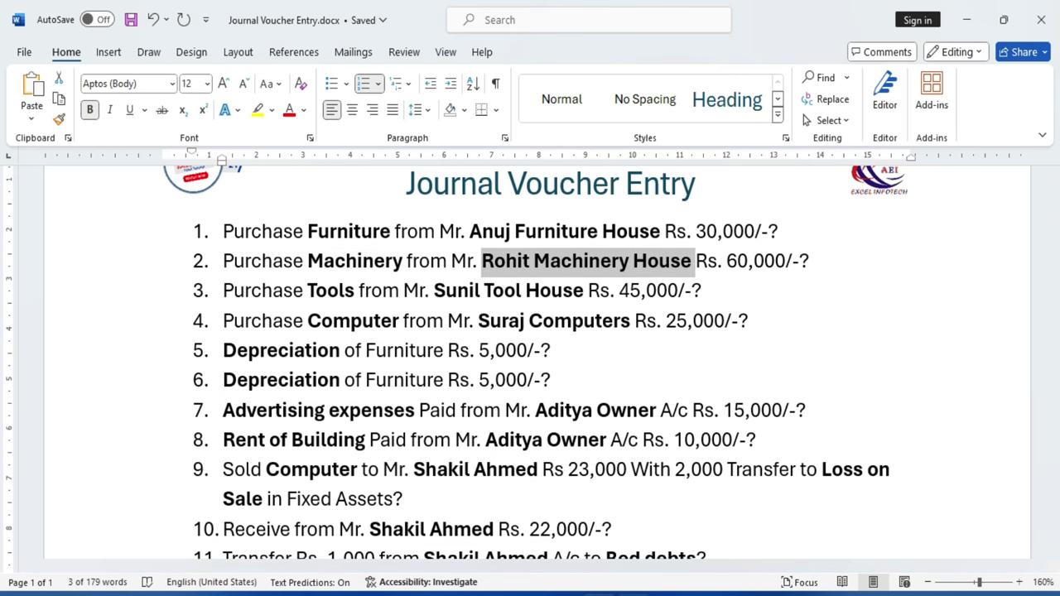
key("alt+Tab")
type("Rohit Machinery House")
Leave the alias blank and place Rohit Machinery House in the Sundry Creditors group.
key("Return")
key("Return")
key("Return")
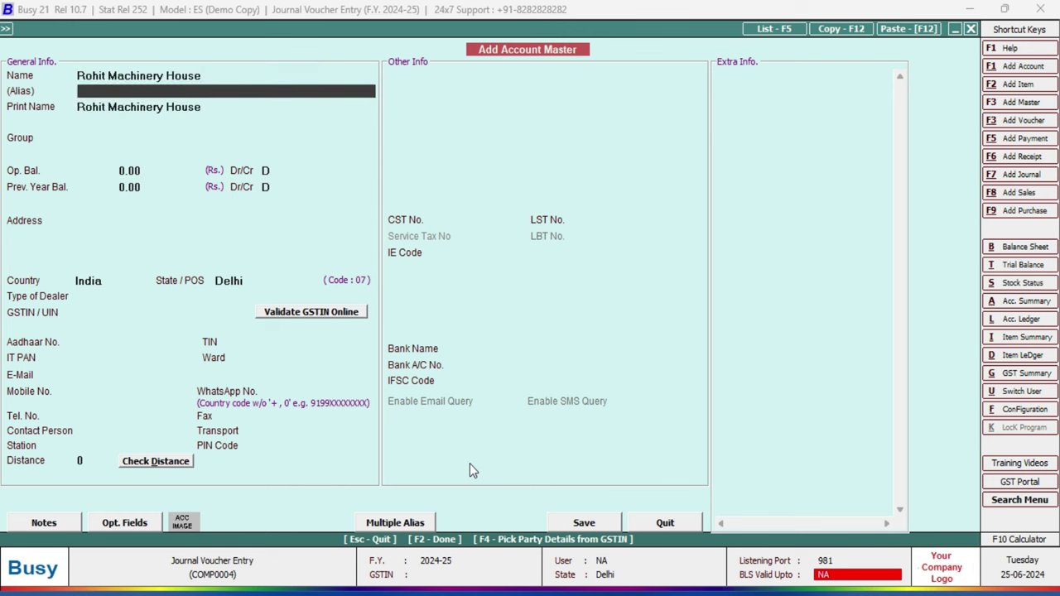
type("s")
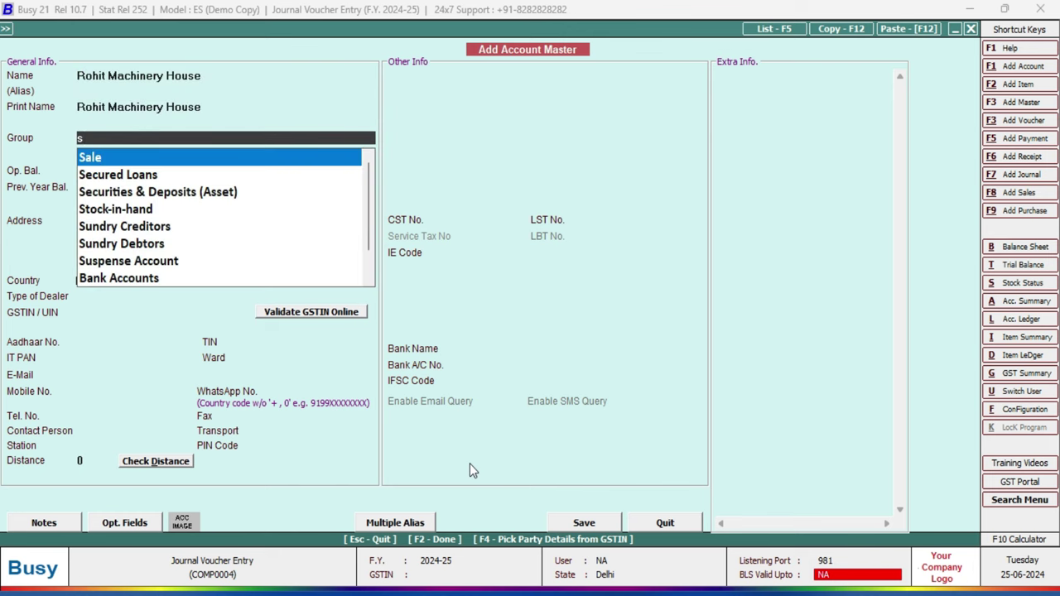
type("u")
key("Return")
Set the dealer type of Rohit Machinery House to Un-Registered, keep the other defaults, and save the account master.
key("Return")
key("Return")
key("Return")
key("Return")
key("Return")
key("Return")
key("Return")
key("Return")
key("Return")
key("Return")
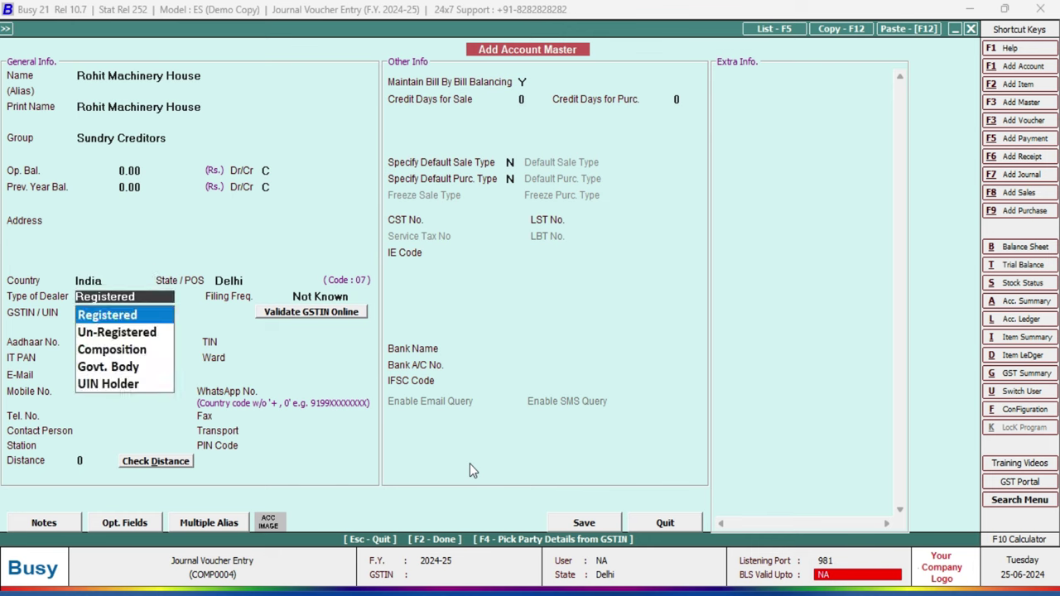
key("Down")
key("Return")
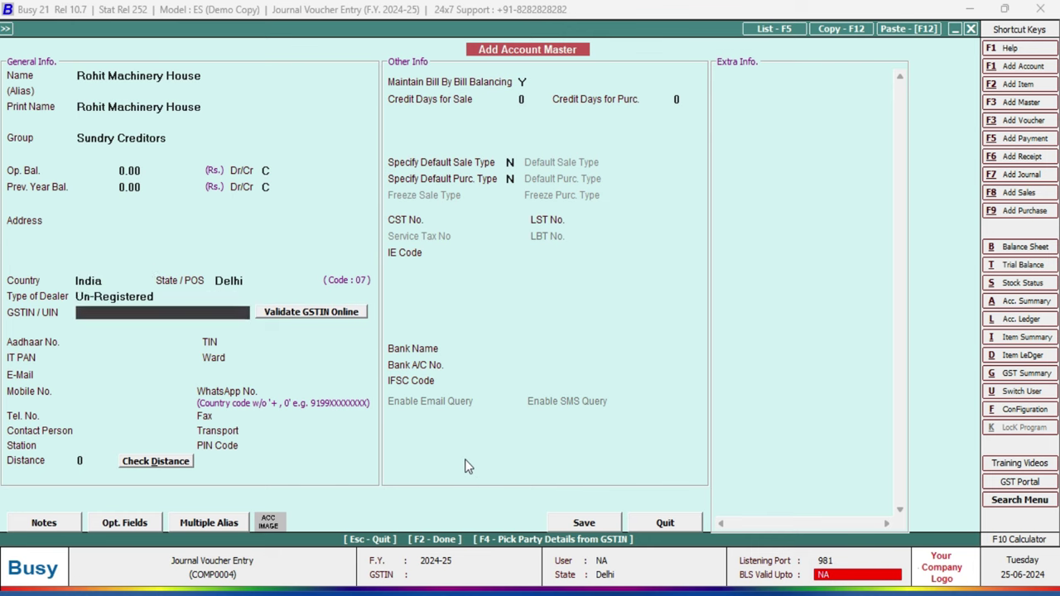
key("F2")
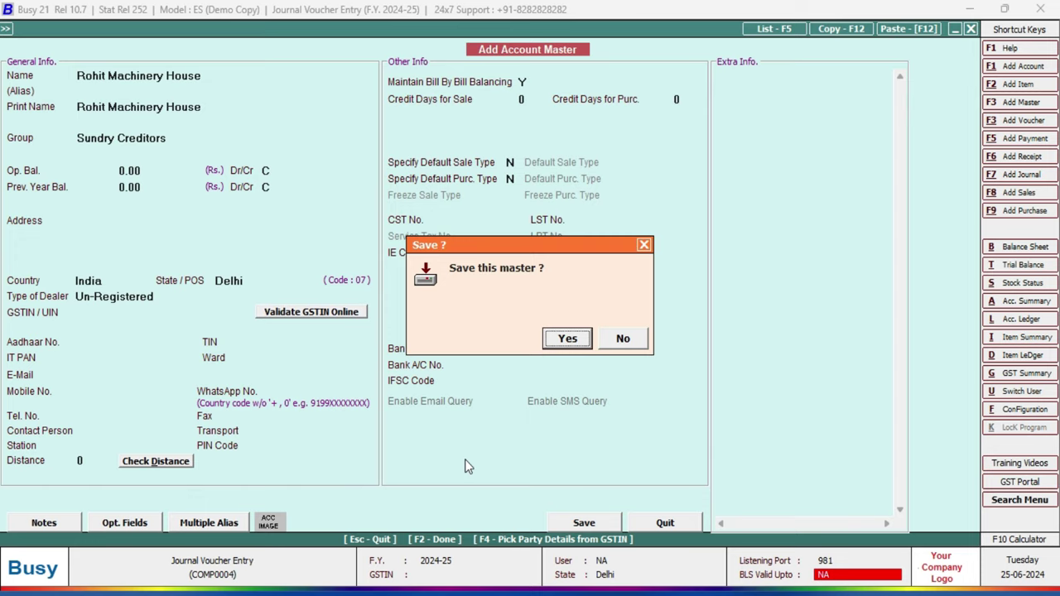
key("Return")
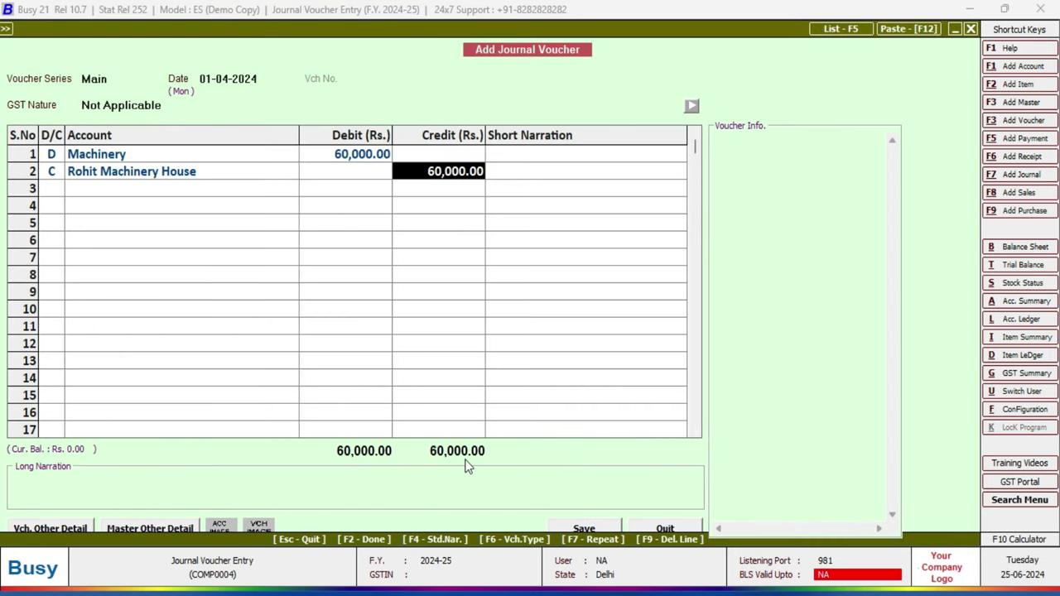
Save the machinery purchase voucher and check the tools purchase from Sunil Tool House in Word before returning to Busy.
left_click(596, 526)
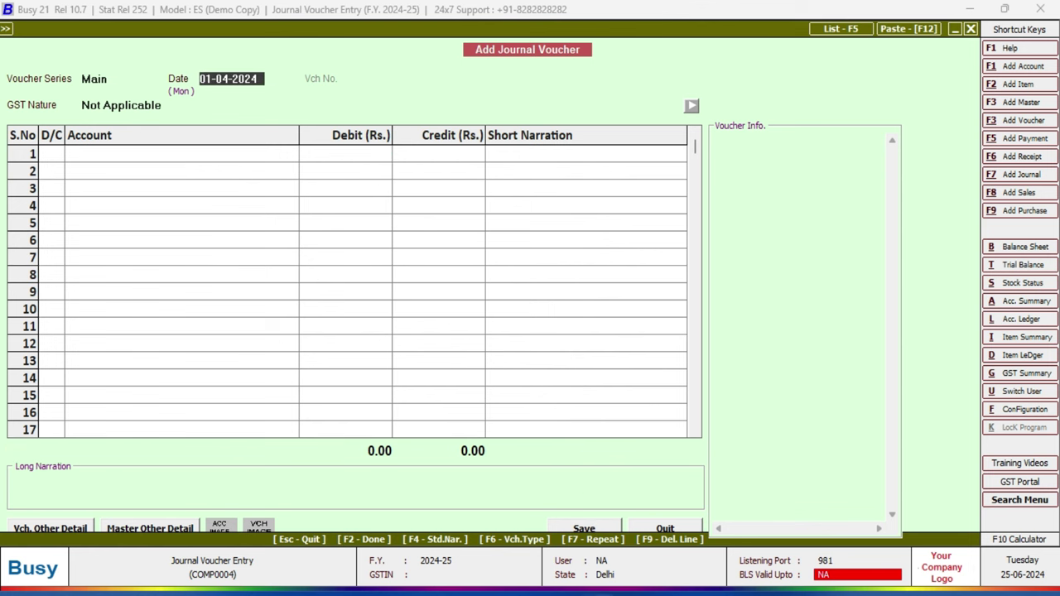
left_click(603, 593)
double_click(331, 291)
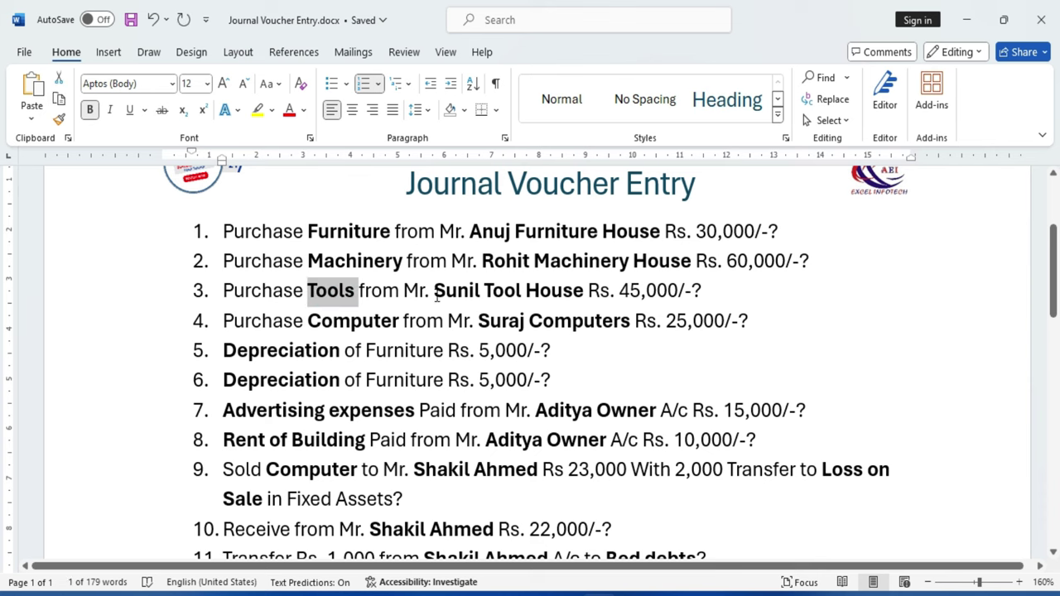
left_click_drag(433, 292, 555, 296)
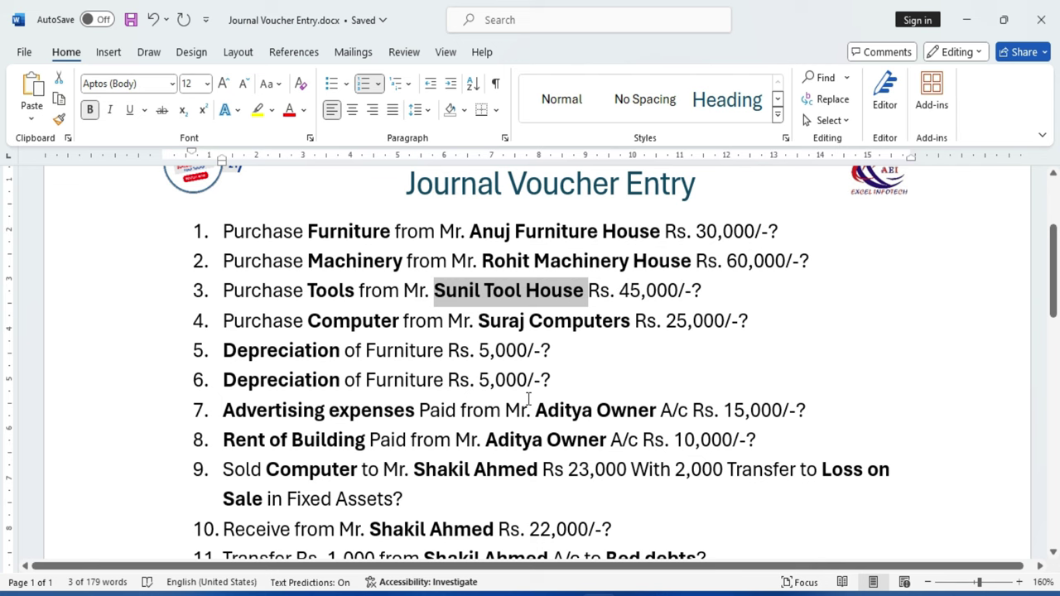
left_click(639, 584)
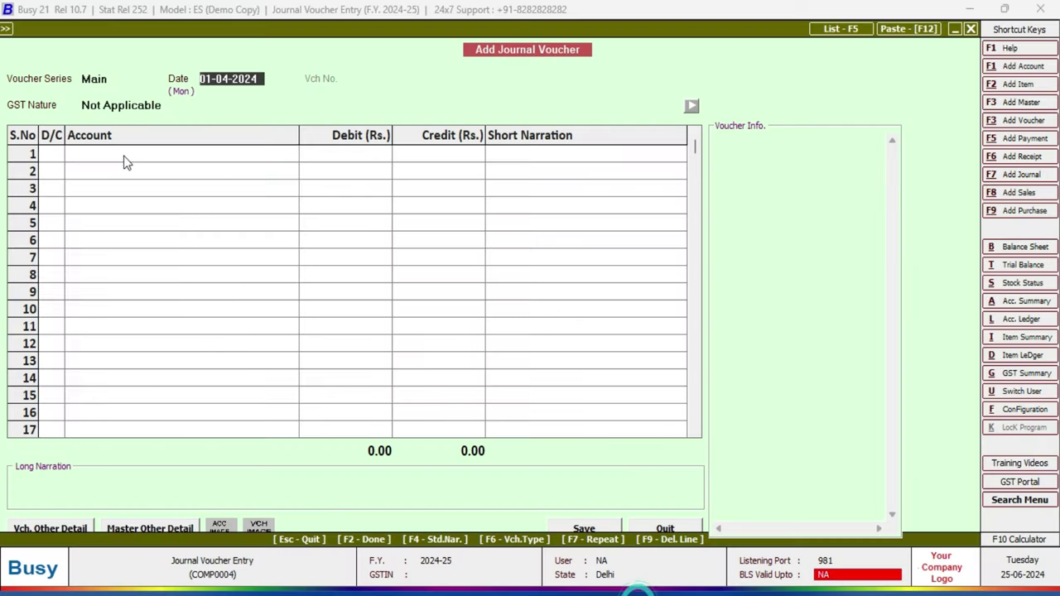
Start a new account for the first debit row, name it Tools and leave its alias blank.
left_click(103, 155)
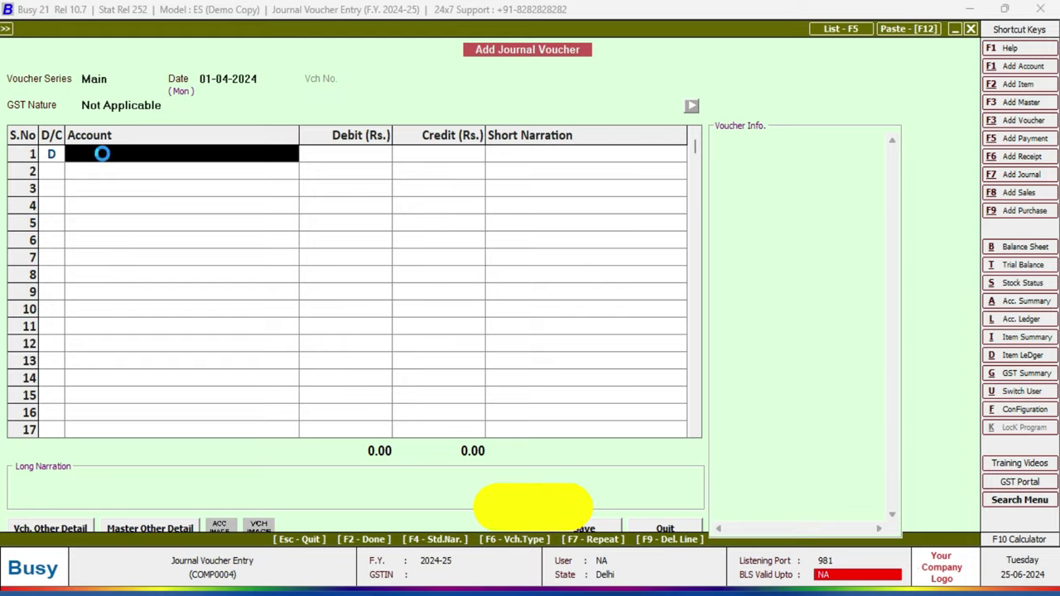
key("F3")
type("Tools")
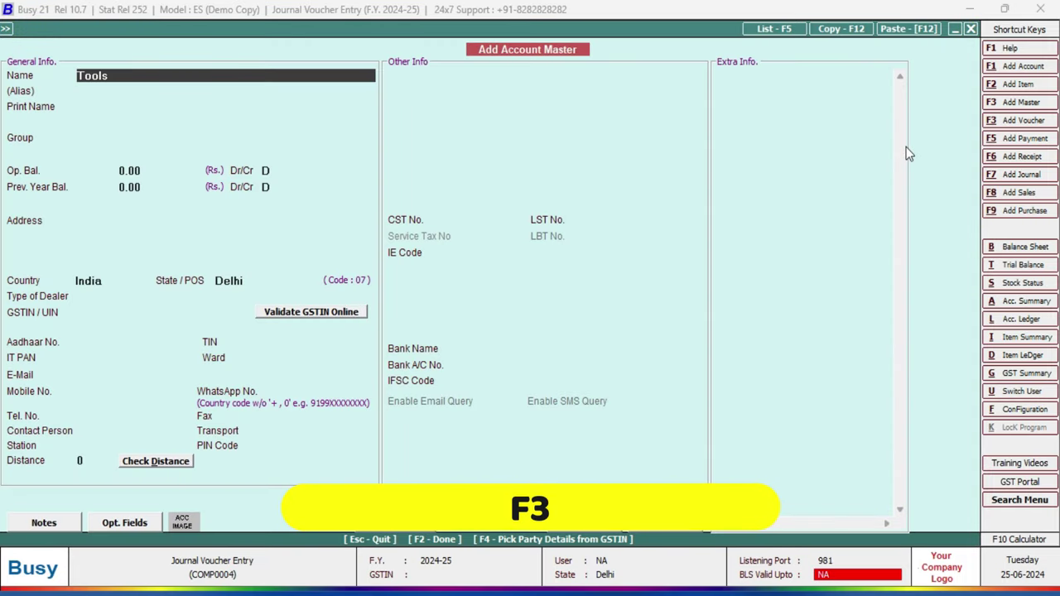
key("Return")
key("Return")
key("Return")
Place the Tools account in the Fixed Assets group, keep the default depreciation rates, and save the account master.
type("F")
key("Return")
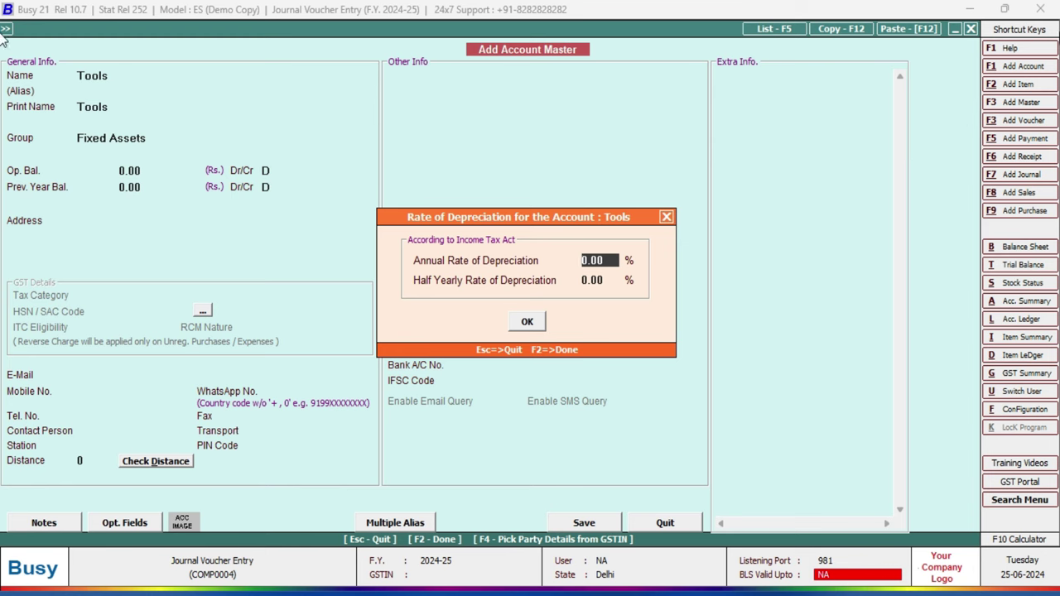
left_click(540, 317)
key("F2")
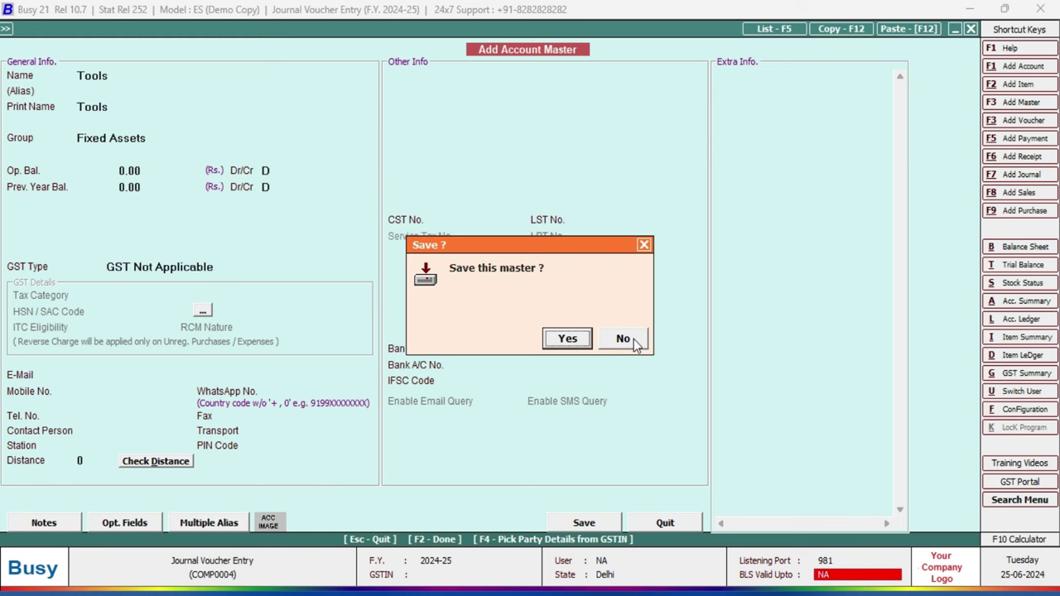
key("Return")
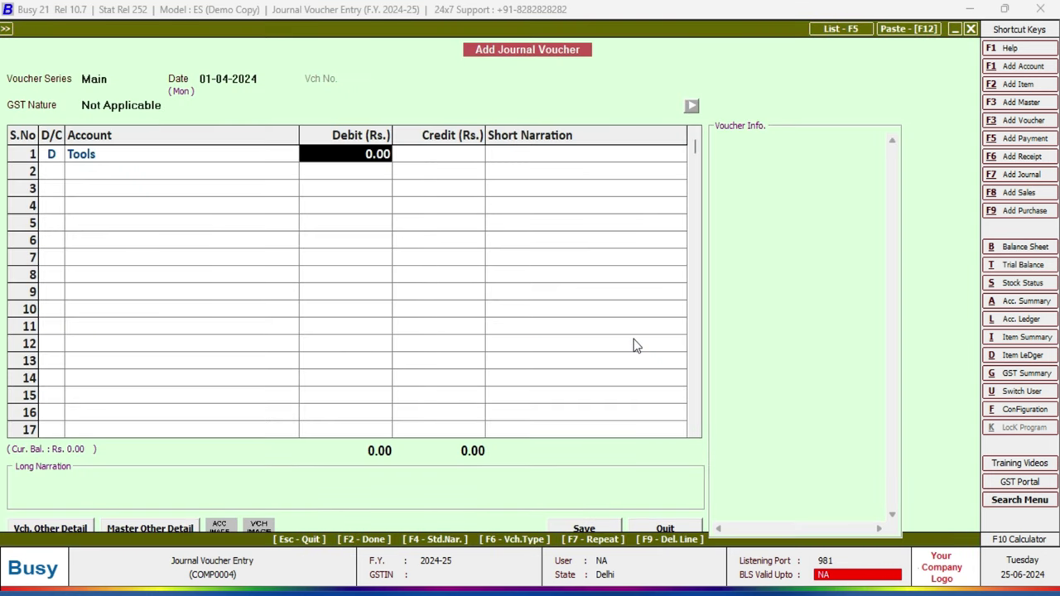
Debit Tools with 45000, leave the short narration blank, and make the second row a credit entry.
type("45000")
key("Return")
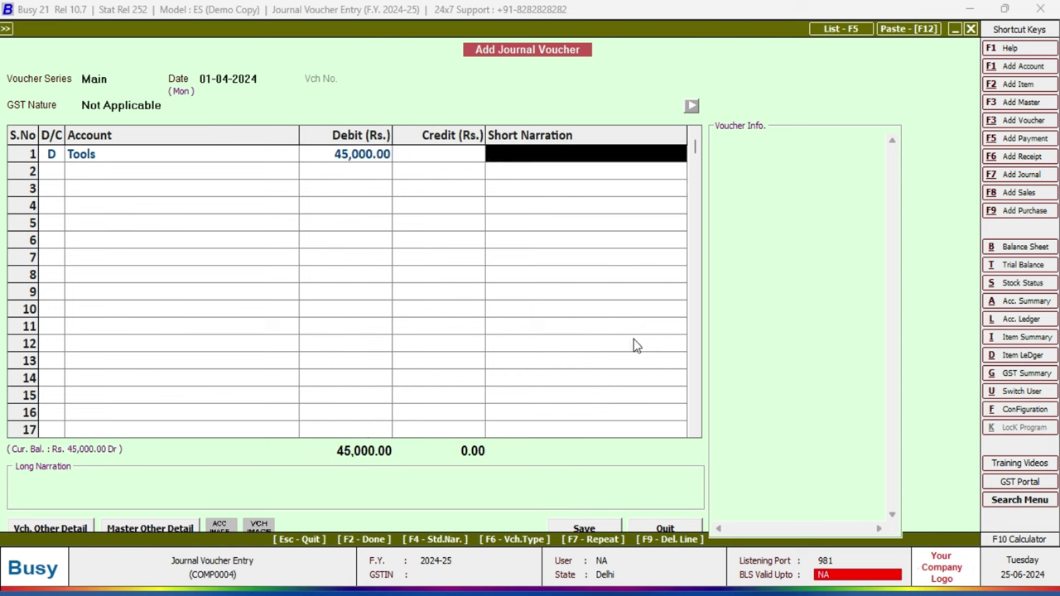
key("Return")
key("Return")
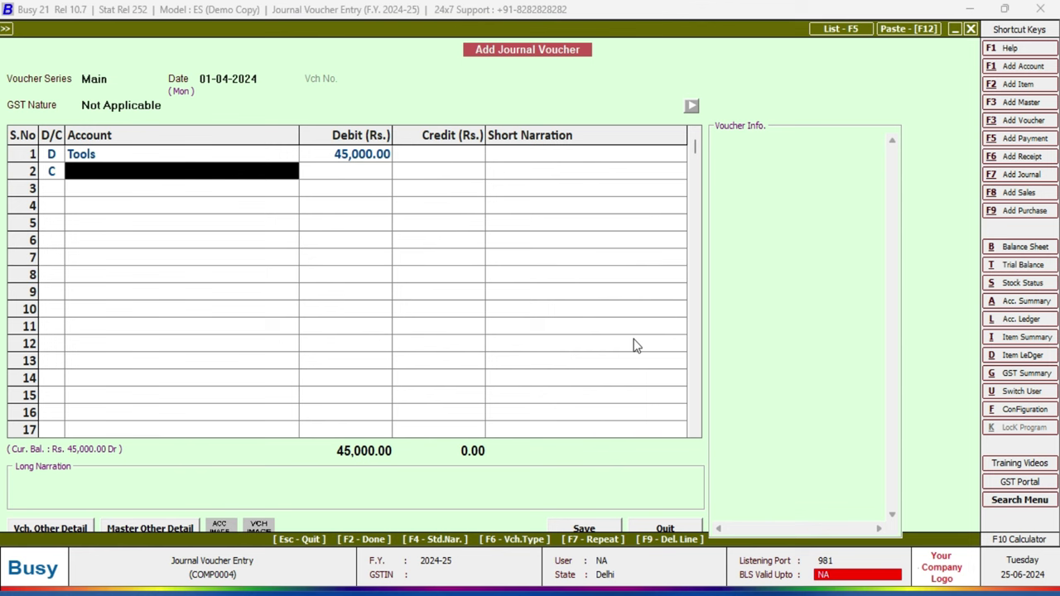
Start a new account for the credit row, name it Sunil Tool House and leave the alias blank.
key("F3")
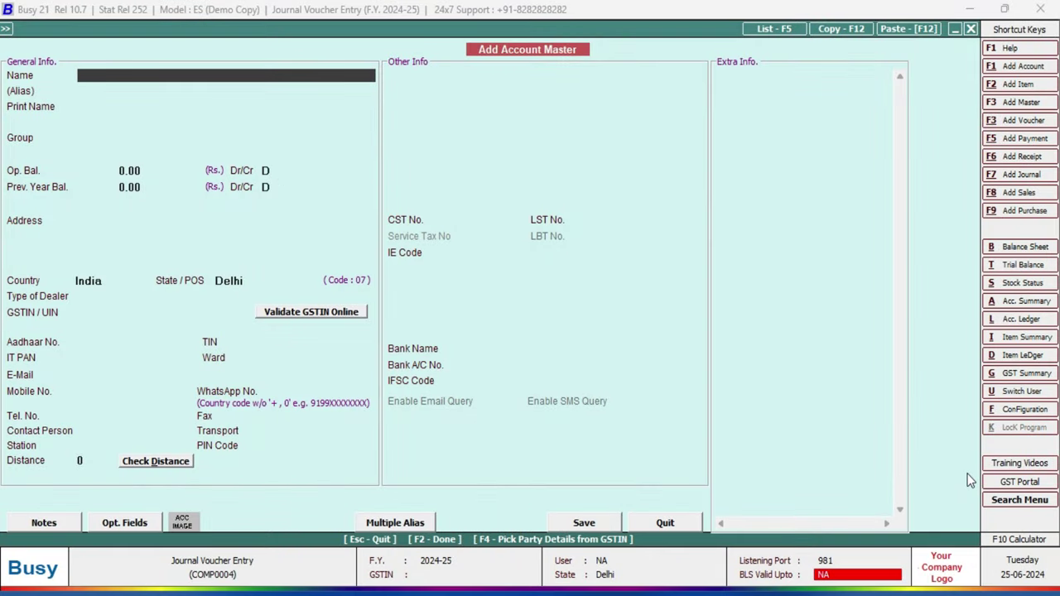
type("Sunil Tool House")
key("Return")
key("Return")
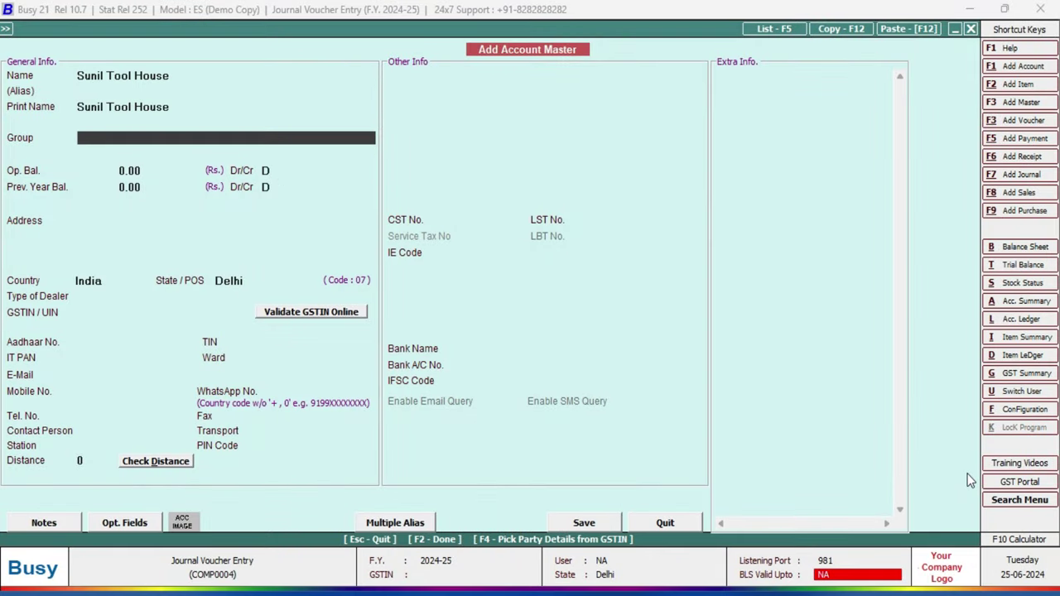
Place Sunil Tool House in the Sundry Creditors group, keeping the default balances, blank address, country and state.
type("su")
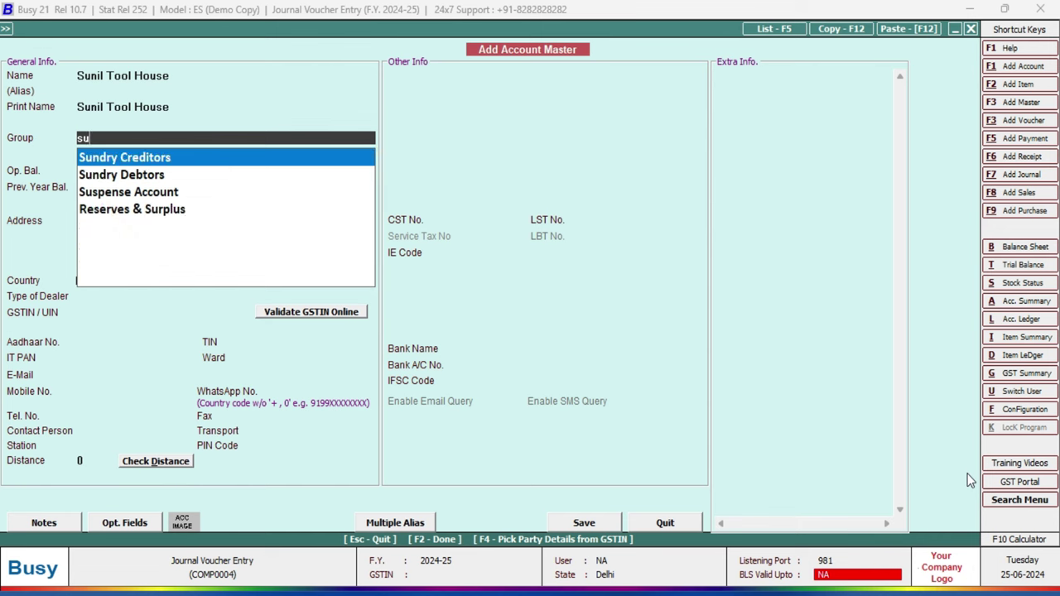
key("Return")
key("Return")
key("Return")
key("Return")
key("Return")
key("Return")
key("Return")
key("Return")
key("Return")
key("Return")
key("Return")
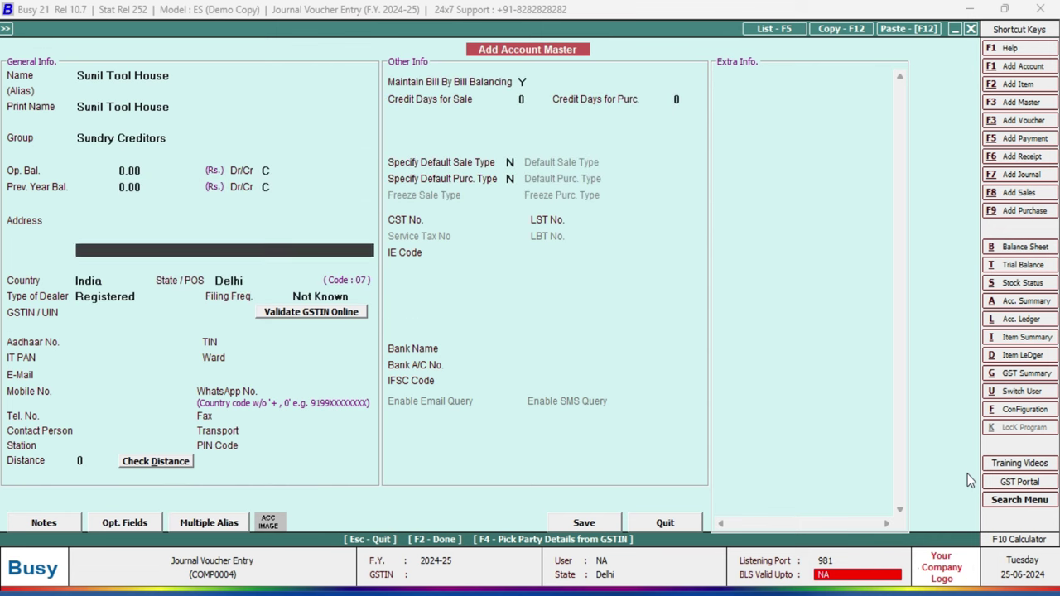
Set the dealer type of Sunil Tool House to Un-Registered and save the account master.
key("Down")
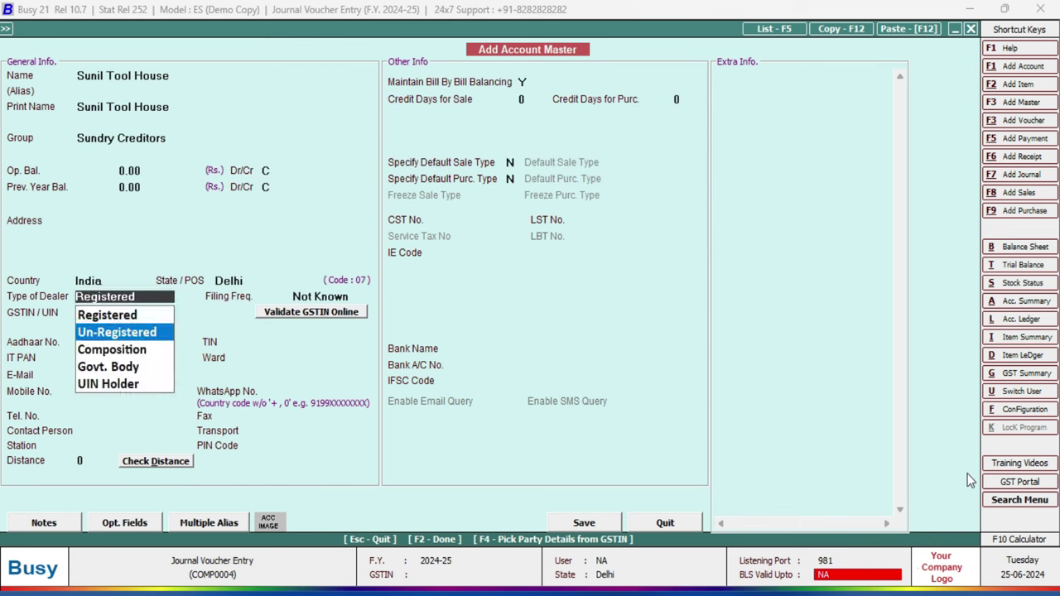
key("Return")
key("Escape")
key("Escape")
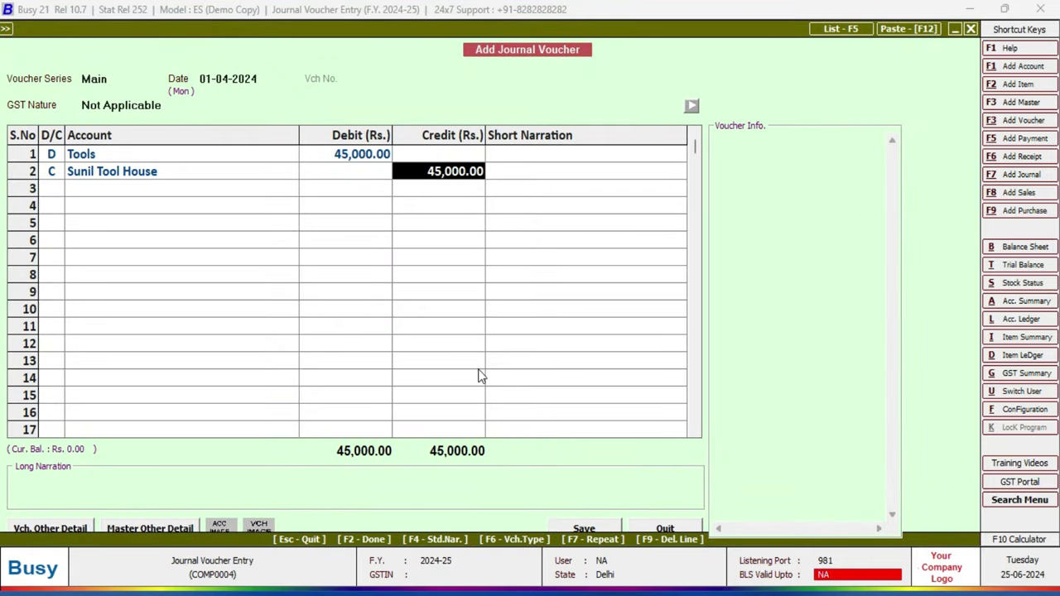
Save the tools purchase voucher and check the computer purchase from Suraj Computers in Word.
left_click(585, 528)
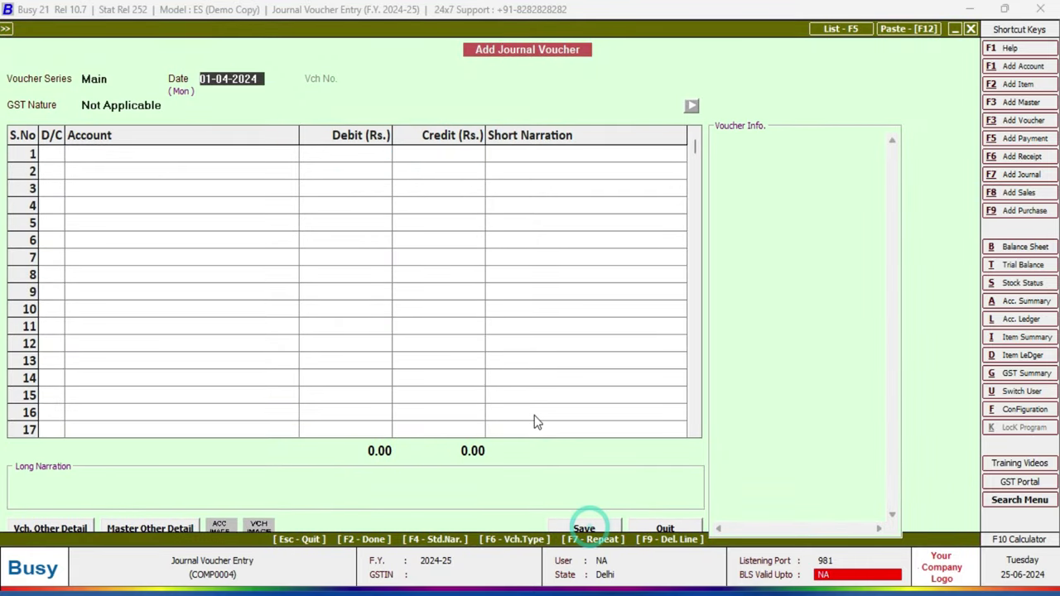
key("alt+Tab")
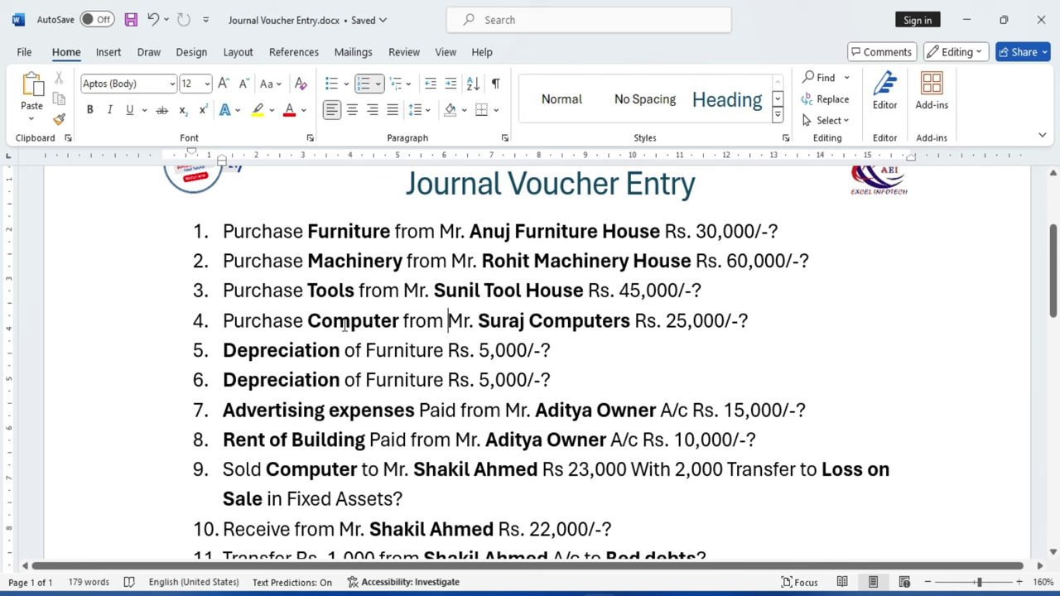
double_click(352, 324)
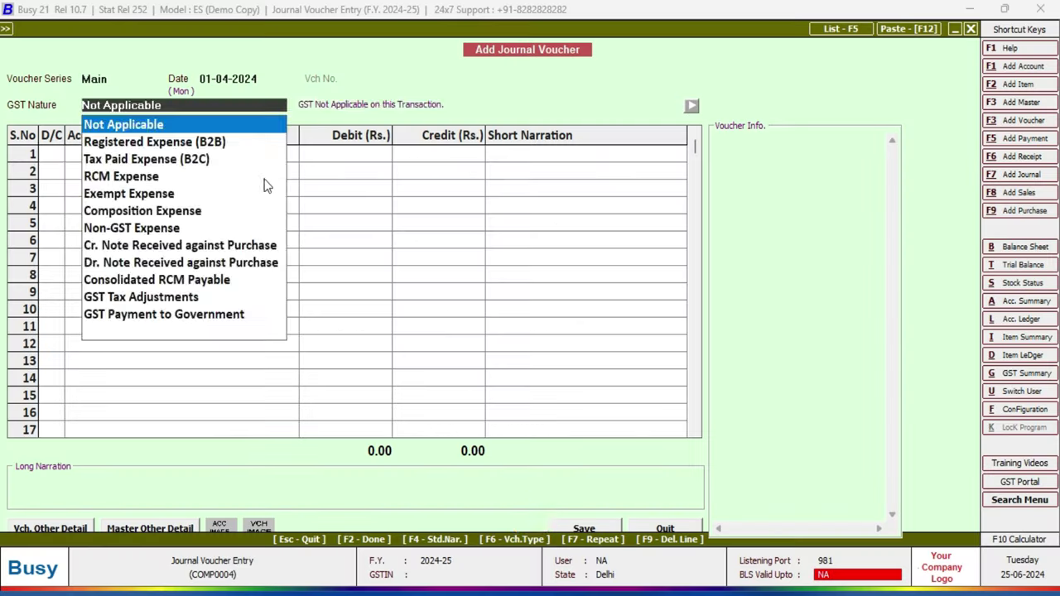
Back in Busy, keep GST nature Not Applicable and start a new account named Computer for the first debit row.
key("Return")
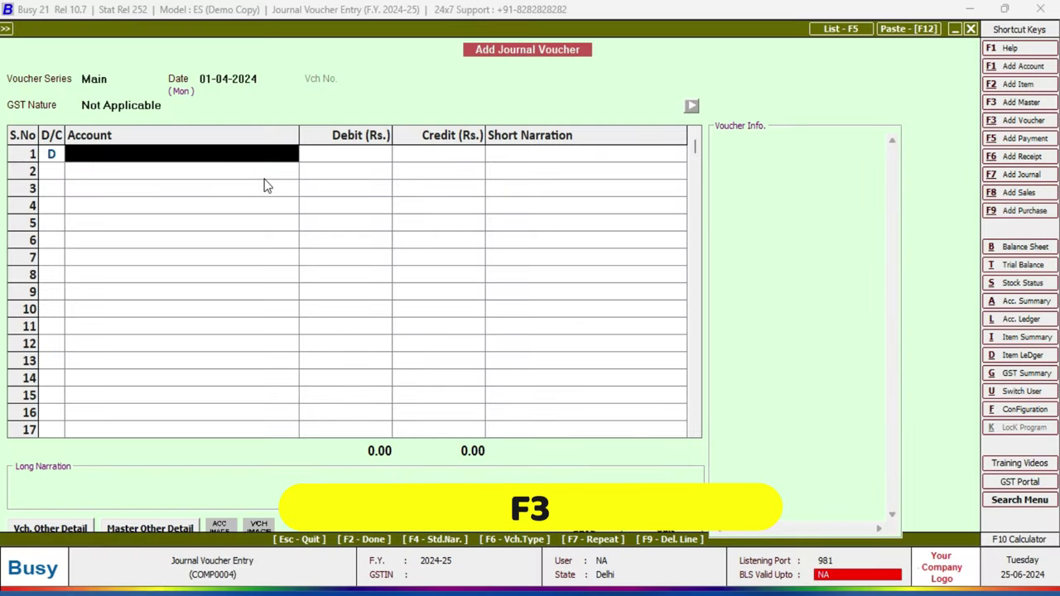
key("F3")
type("Computer")
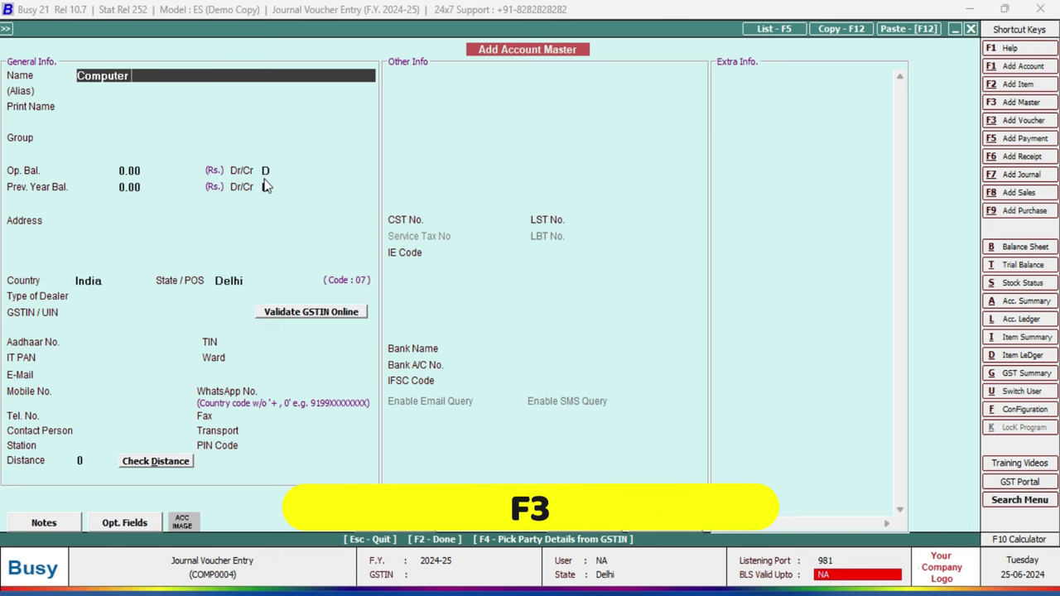
key("Return")
key("Return")
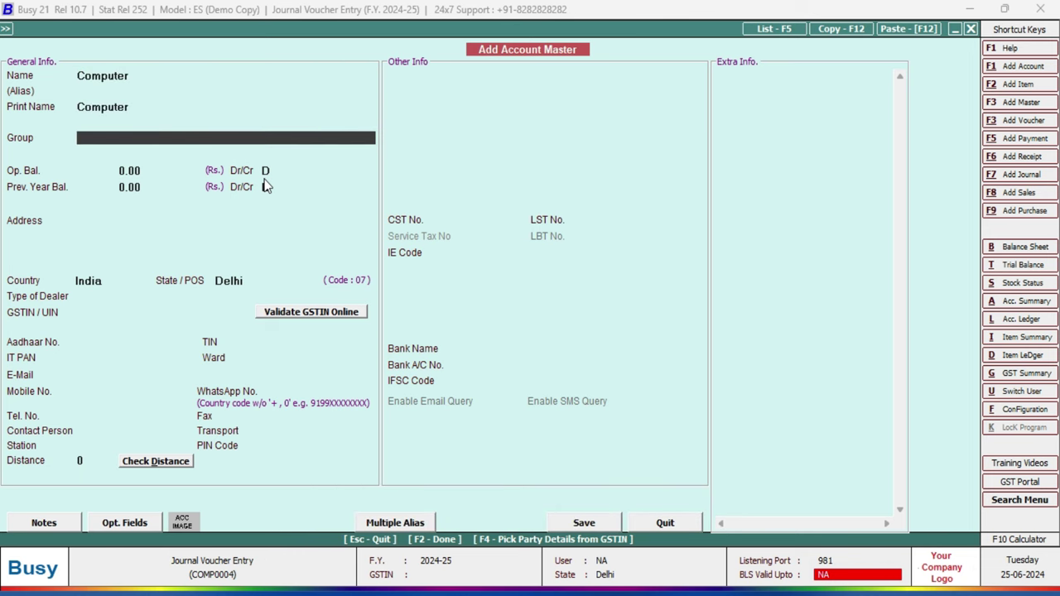
Place the Computer account in the Fixed Assets group, keep the default depreciation rates, and save the account master.
type("f")
key("Return")
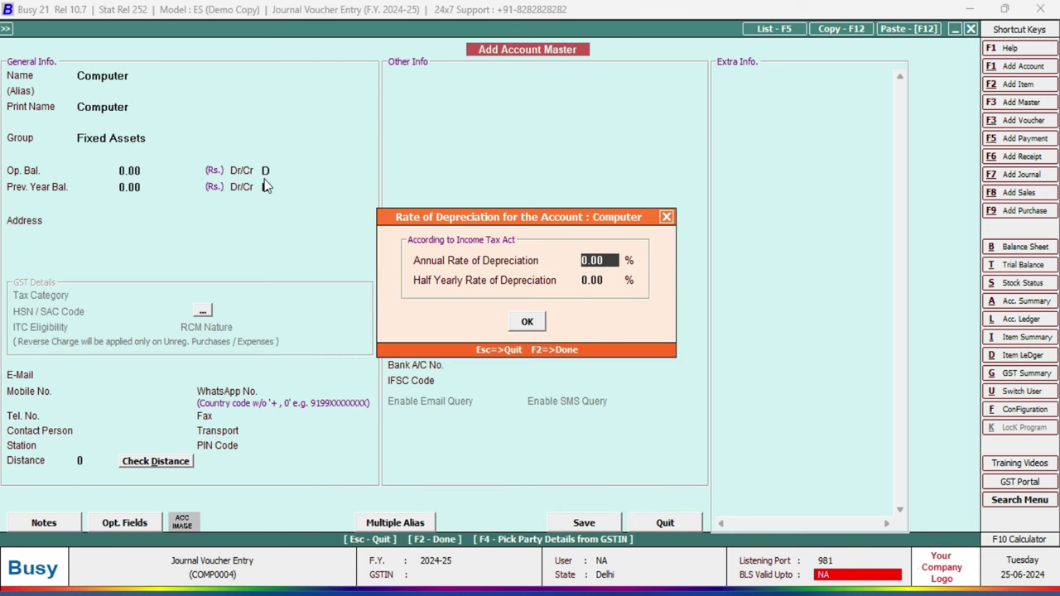
left_click(527, 322)
key("F2")
key("Return")
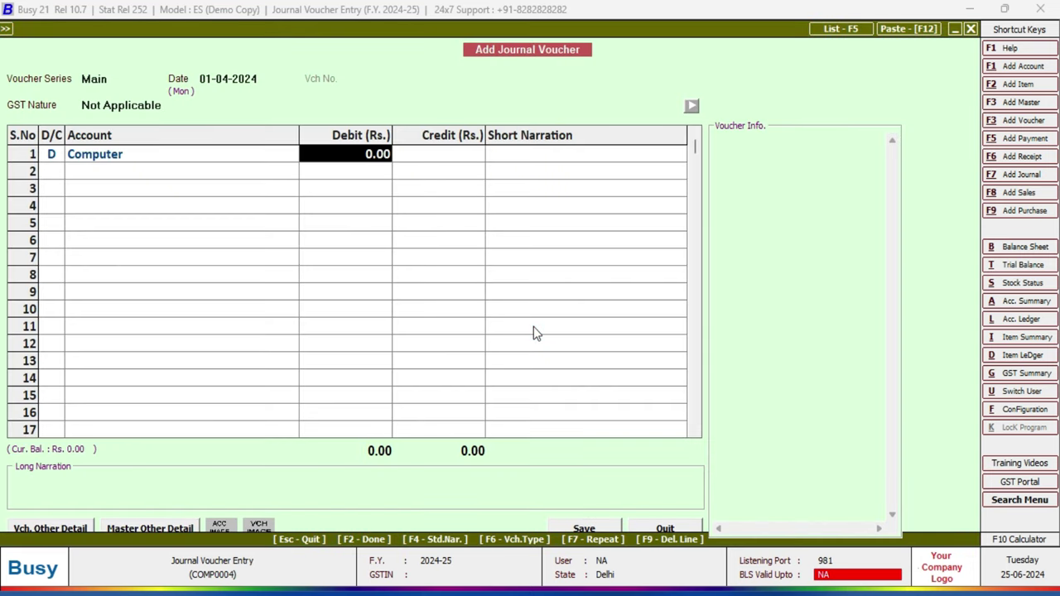
Debit Computer with 25,000, leave the short narration blank, and make the second row a credit entry.
type("25,")
type("000")
key("Return")
key("Return")
key("Return")
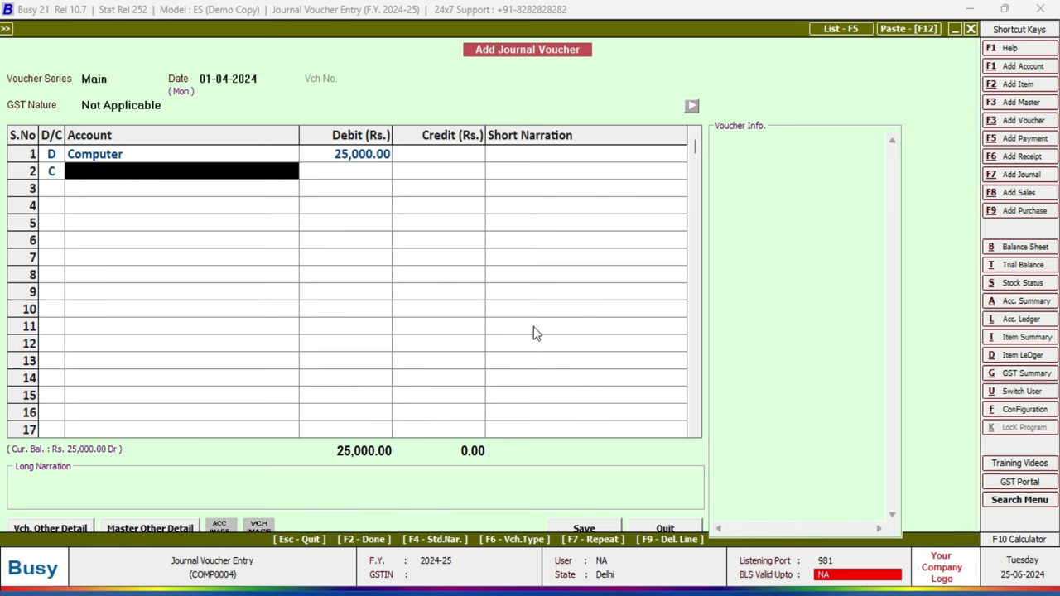
Switch to Word and copy the supplier name Suraj Computers from the fourth transaction.
key("alt+Tab")
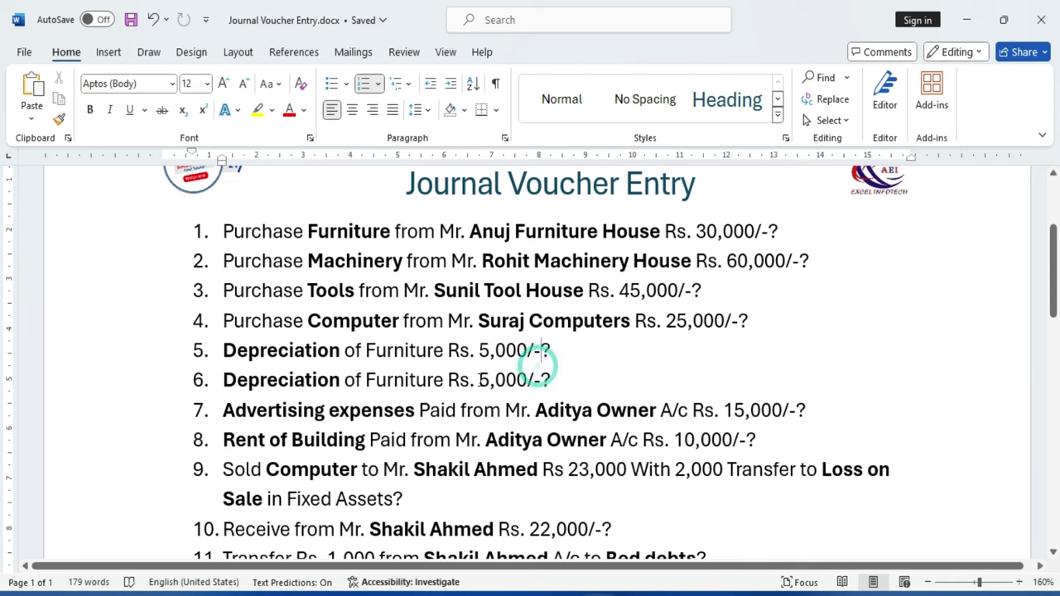
left_click_drag(471, 323, 631, 325)
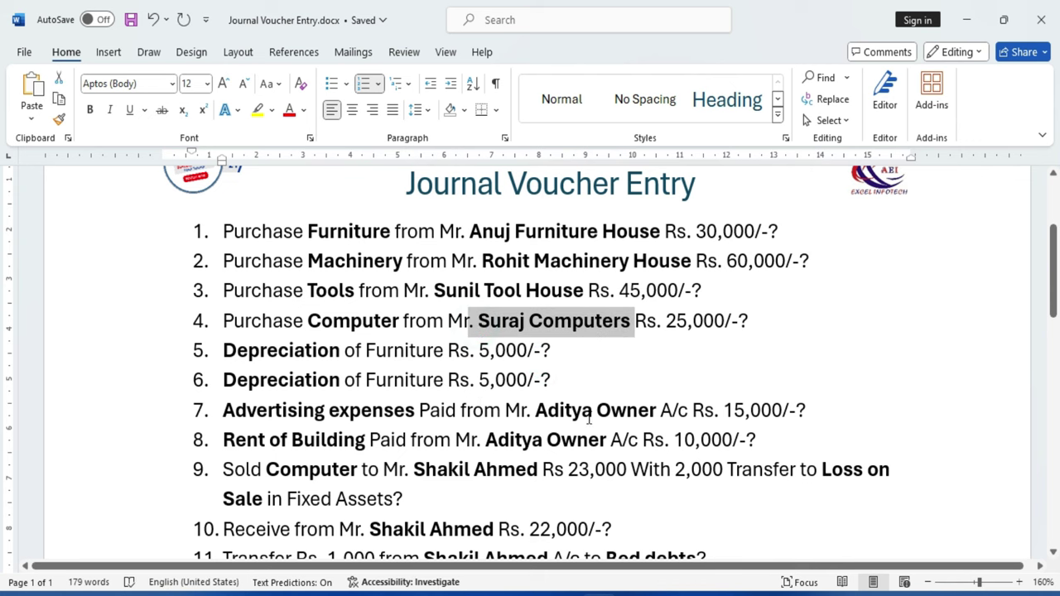
left_click(518, 365)
left_click_drag(479, 324, 633, 325)
key("ctrl+c")
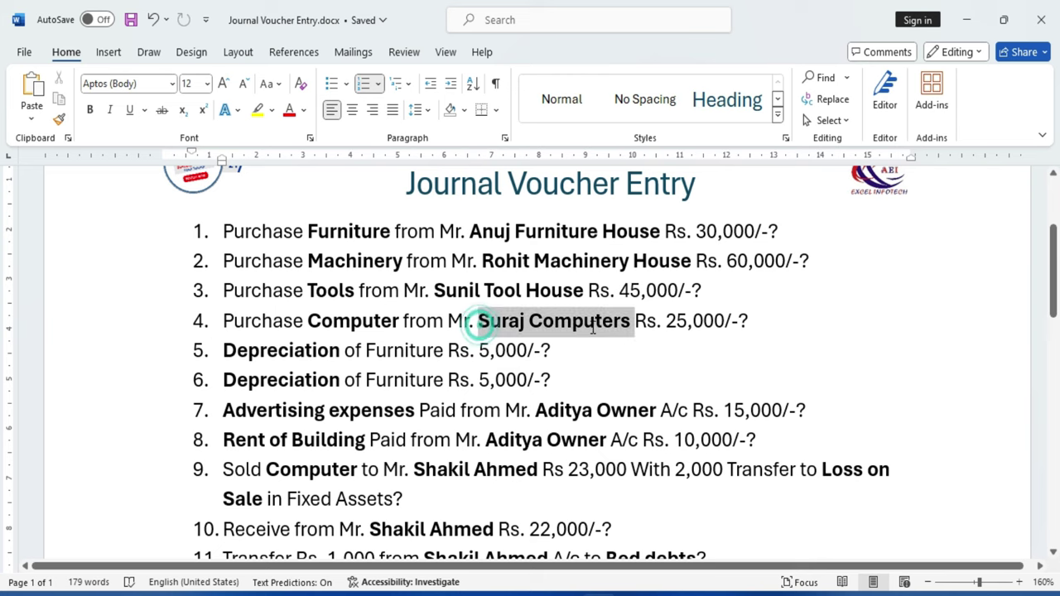
Return to Busy, start a new account for the credit row and name it Suraj Computers with the copied text, leaving the alias blank.
key("alt+Tab")
key("alt+c")
key("ctrl+v")
key("Return")
key("Return")
key("Return")
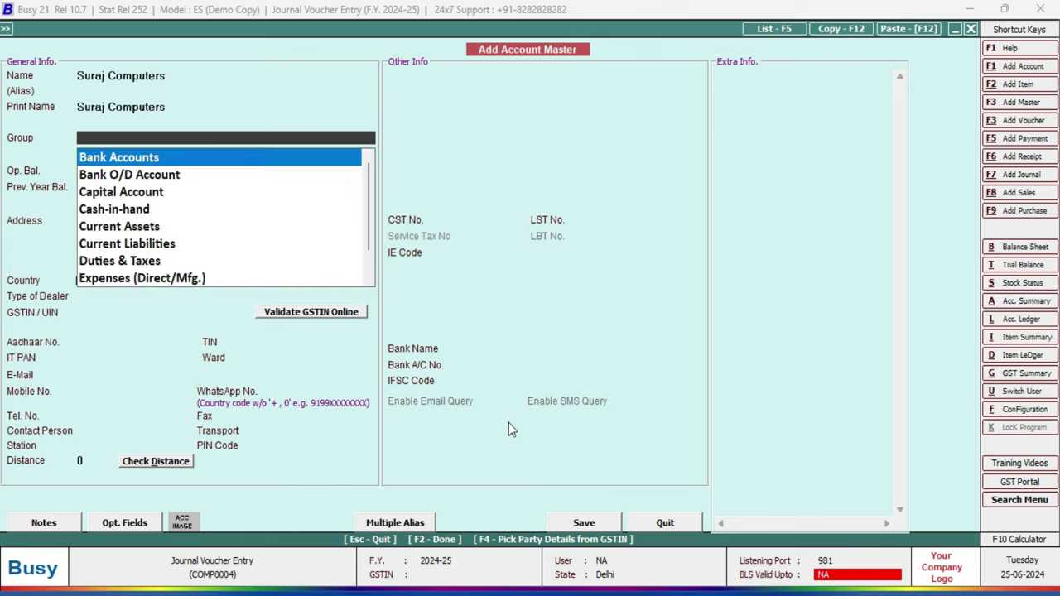
Place Suraj Computers in the Sundry Creditors group, keeping the default balances, blank address, country and state.
type("sun")
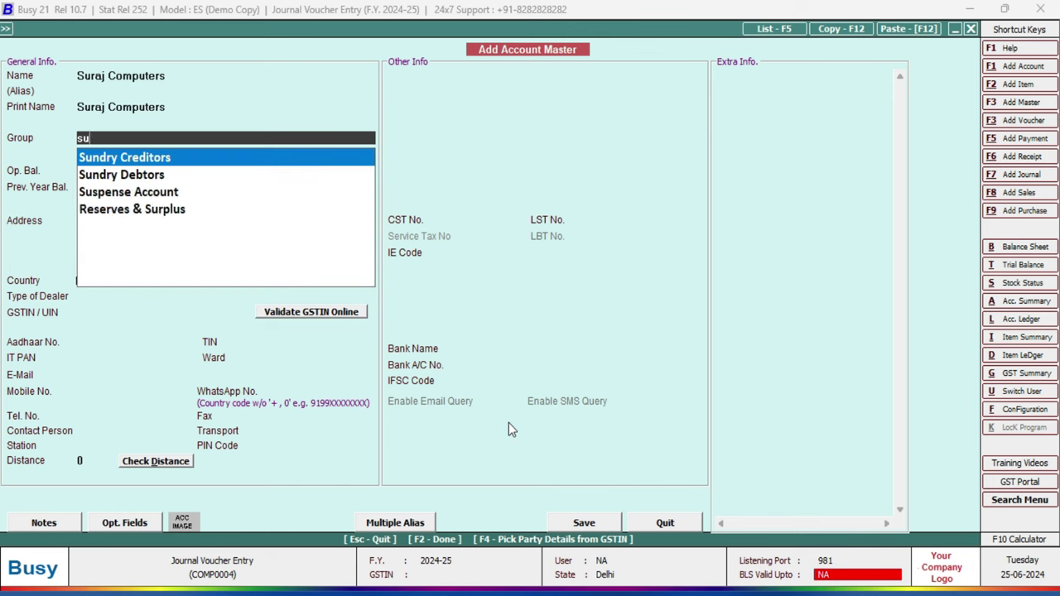
key("Return")
key("Return")
key("Return")
key("Return")
key("Return")
key("Return")
key("Return")
key("Return")
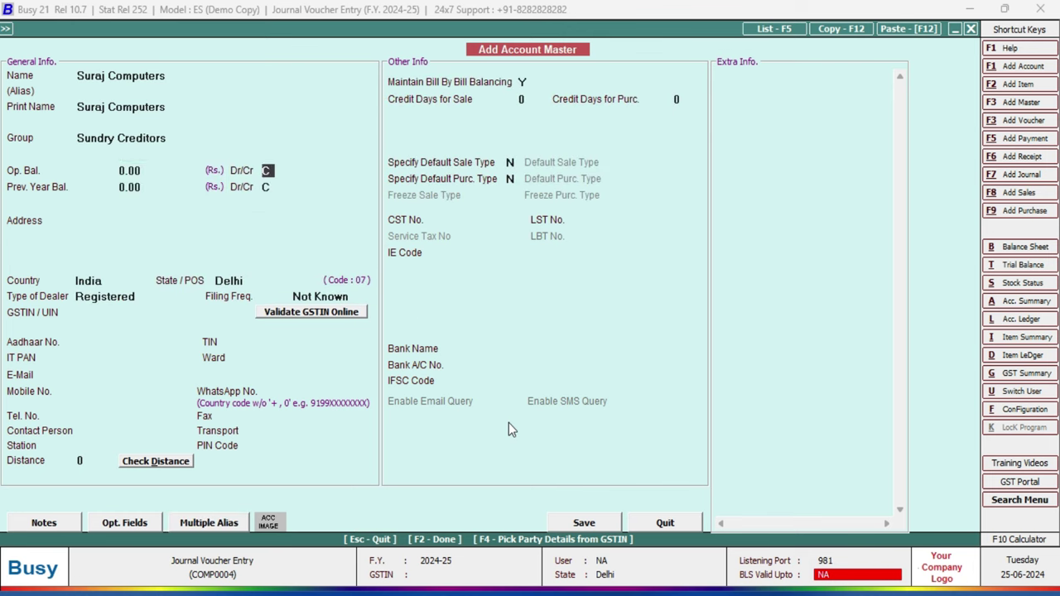
key("Return")
key("Return")
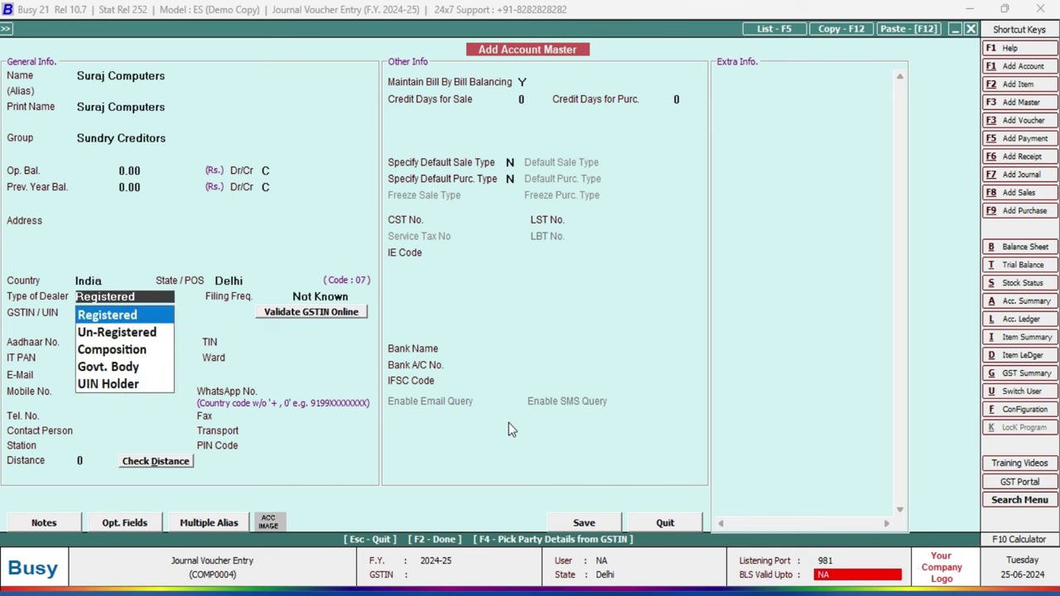
Set the dealer type of Suraj Computers to Un-Registered and save the account master.
key("Down")
key("Return")
key("F2")
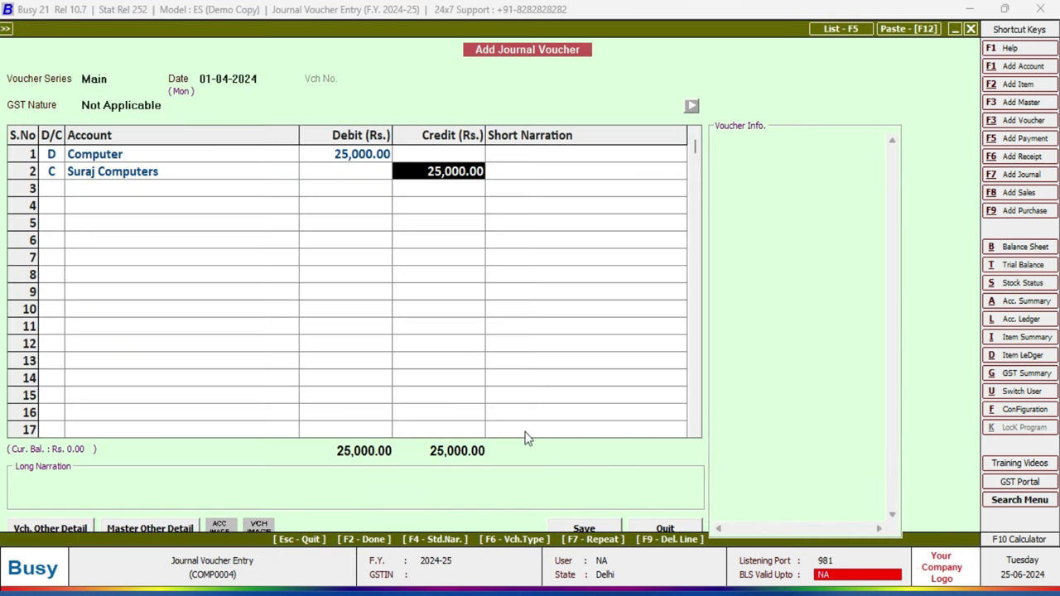
Save the computer purchase voucher and review the four purchase transactions and the two depreciation entries in Word.
left_click(602, 530)
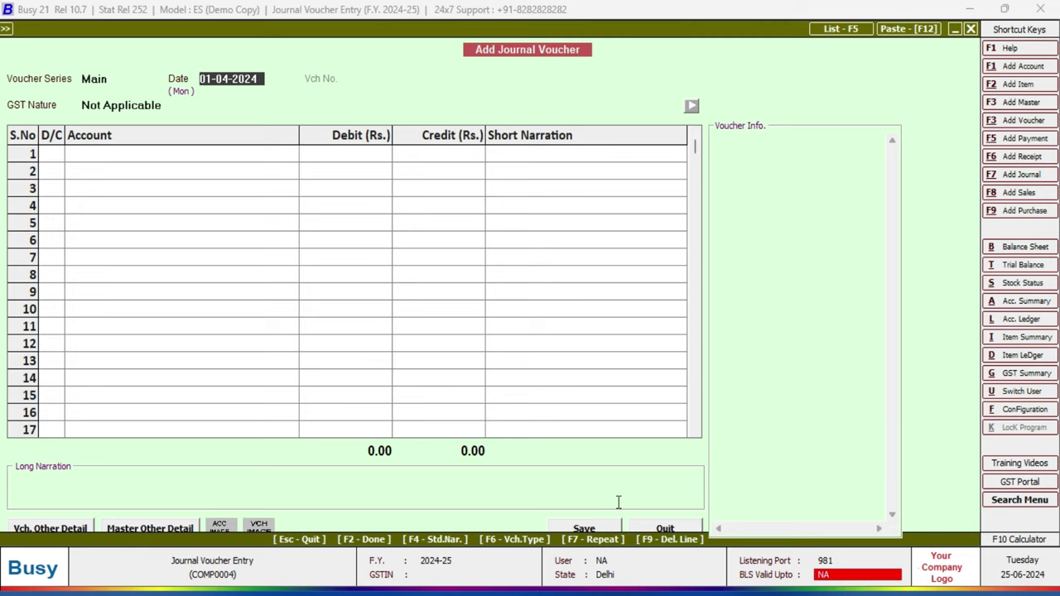
key("alt+Tab")
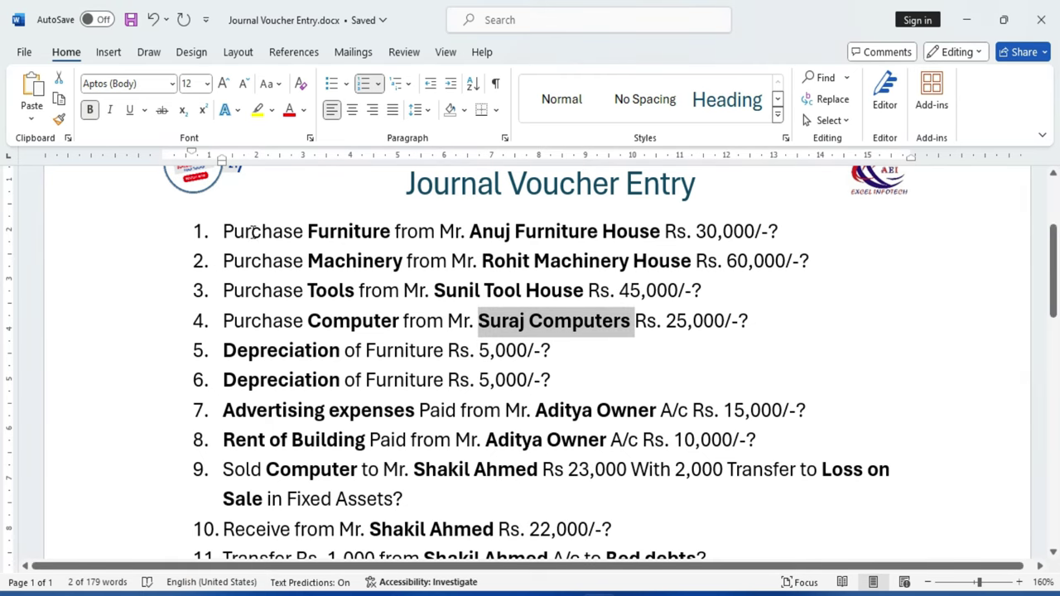
left_click_drag(220, 231, 752, 319)
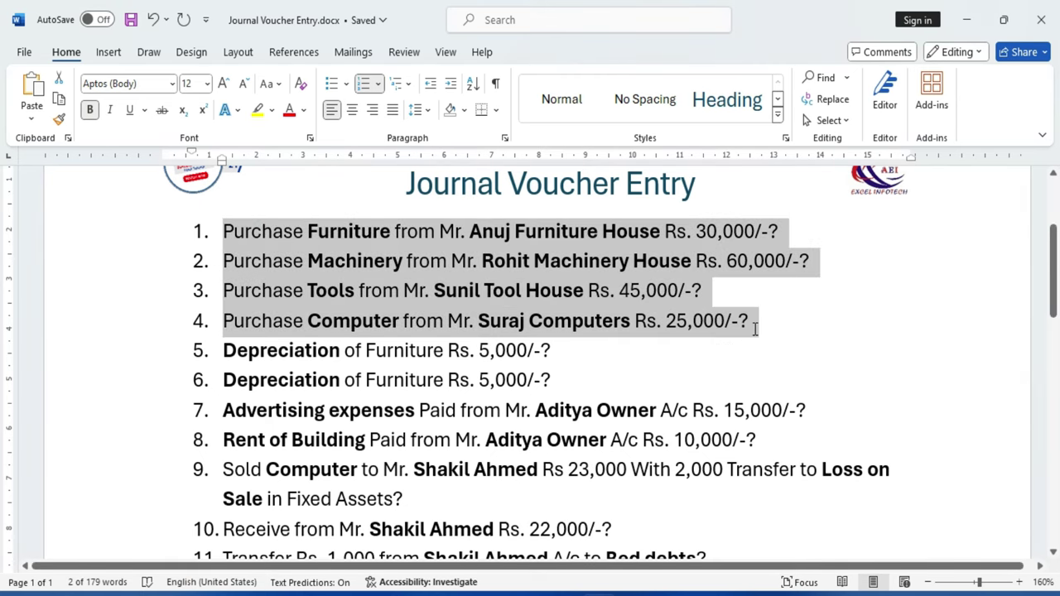
left_click(319, 290)
left_click_drag(224, 231, 749, 322)
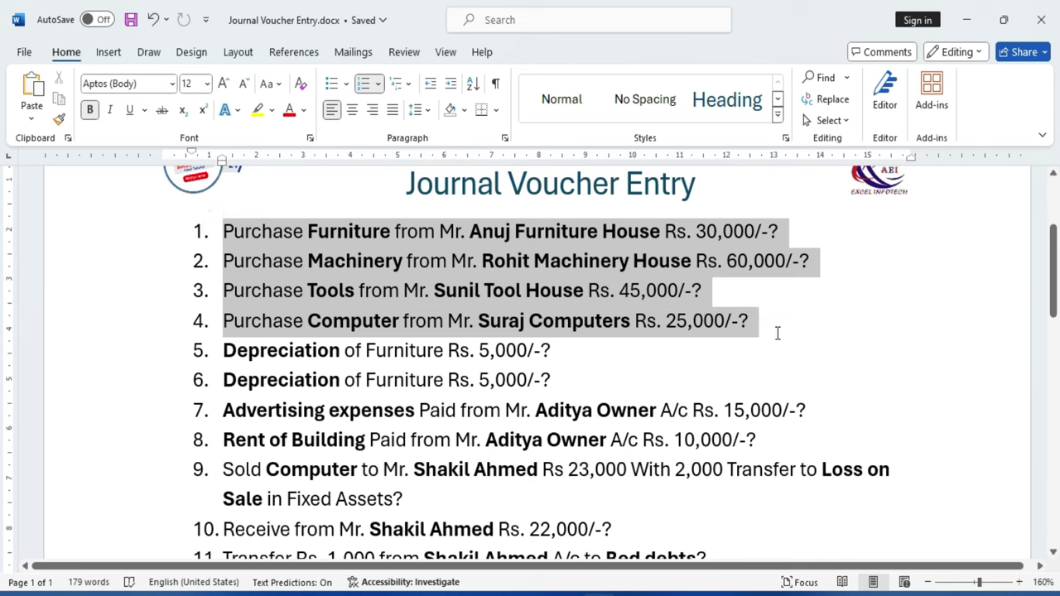
left_click(371, 377)
left_click_drag(224, 350, 518, 377)
left_click(337, 231)
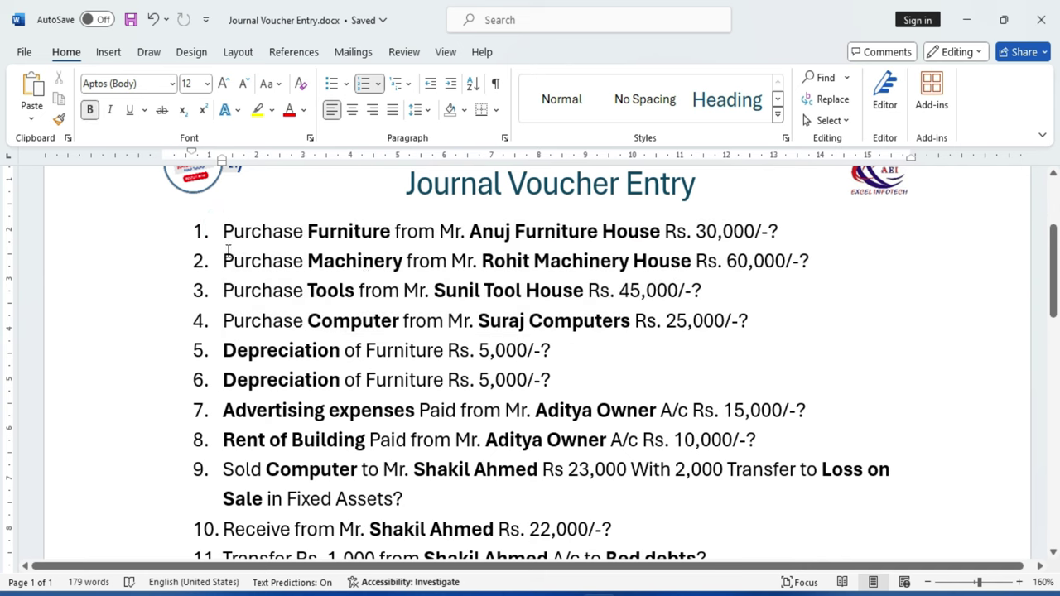
Review the four purchase transactions for furniture, machinery, tools and computer in the Word document.
left_click_drag(221, 228, 752, 322)
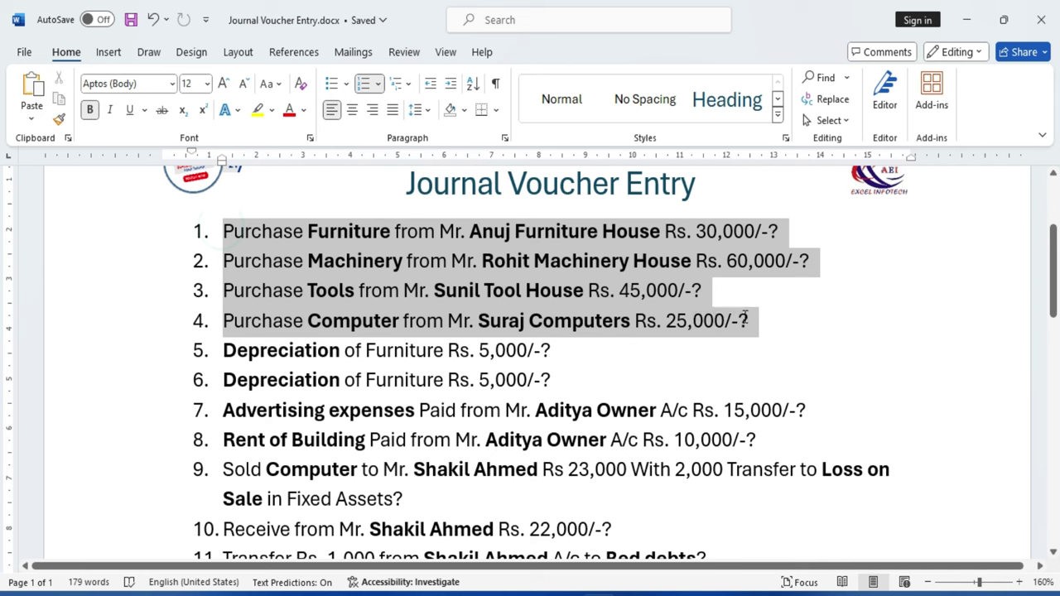
left_click(350, 313)
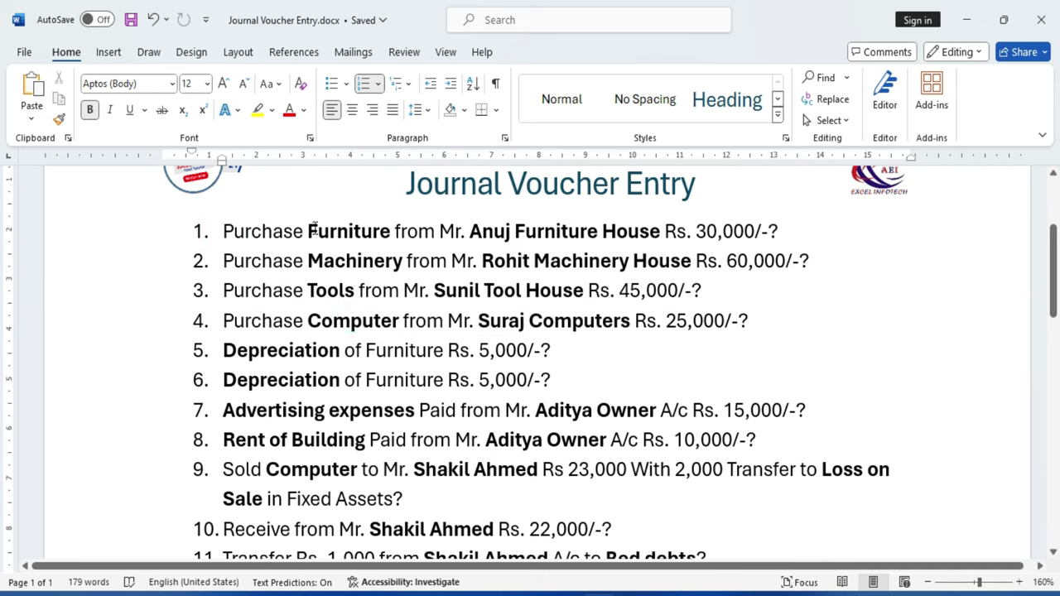
left_click_drag(223, 230, 753, 320)
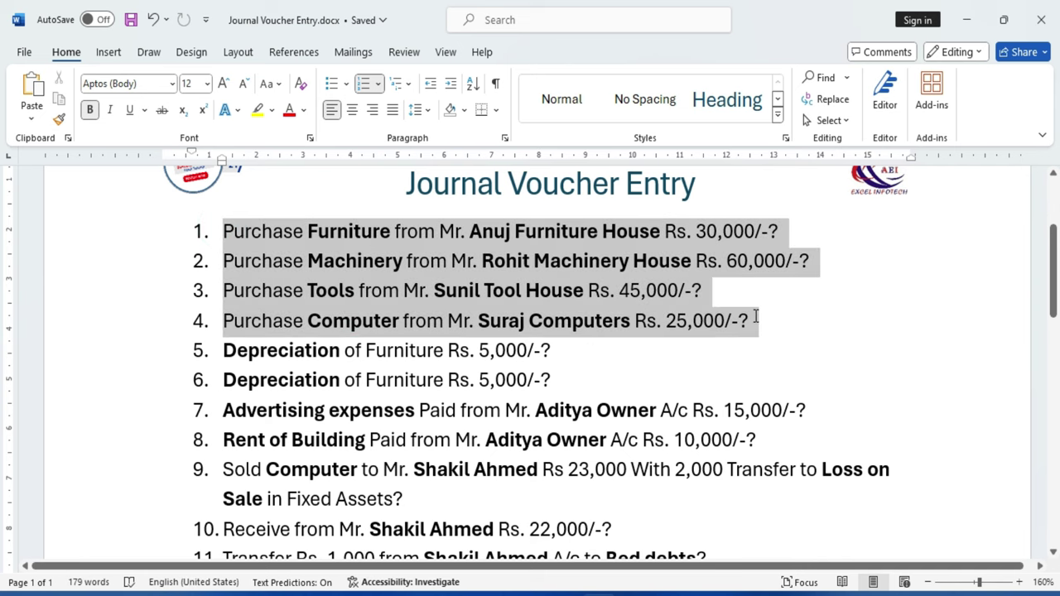
left_click(430, 262)
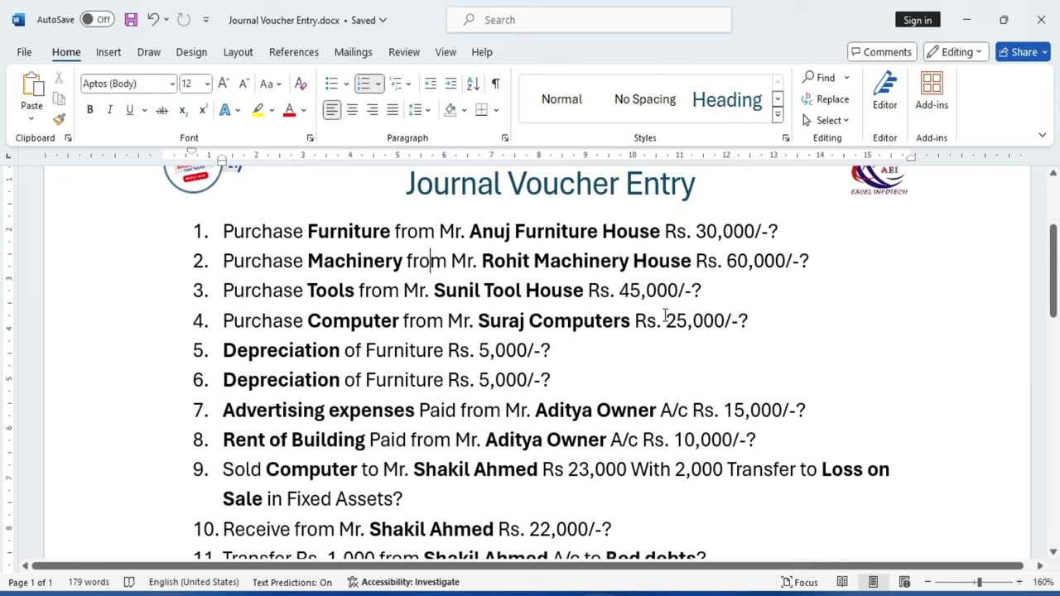
Examine the account names and amounts in the furniture and machinery depreciation entries, items 5 and 6.
double_click(263, 354)
double_click(276, 348)
left_click(279, 207)
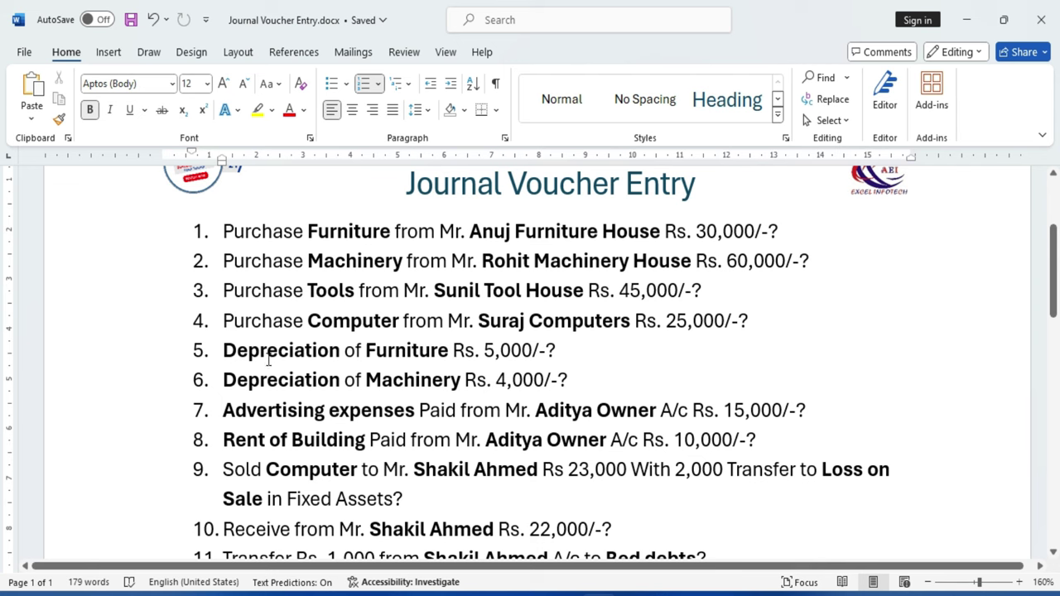
double_click(269, 357)
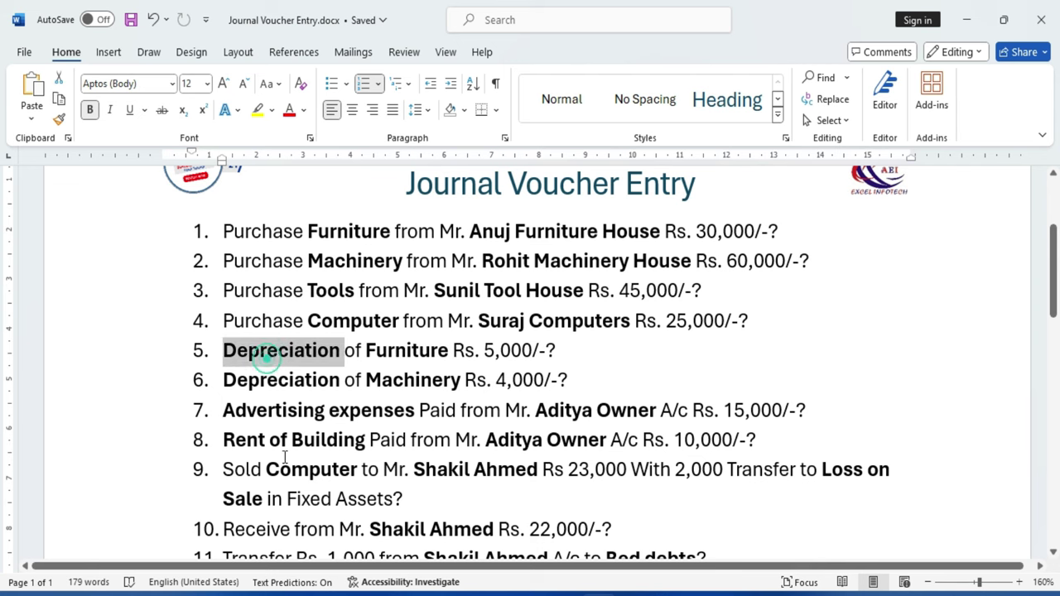
double_click(389, 350)
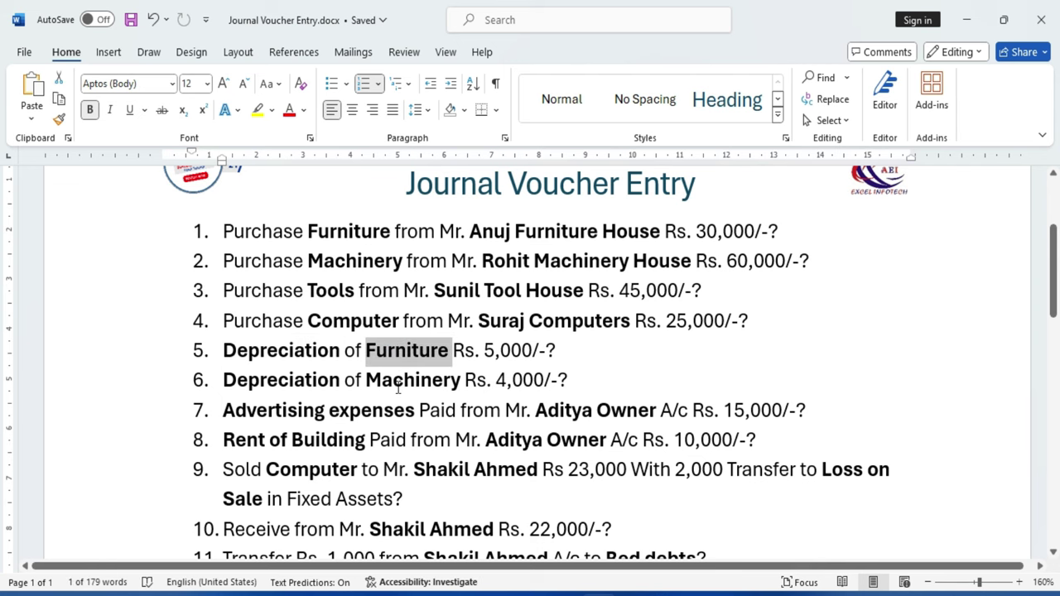
double_click(399, 381)
left_click_drag(248, 350, 439, 362)
left_click(507, 358)
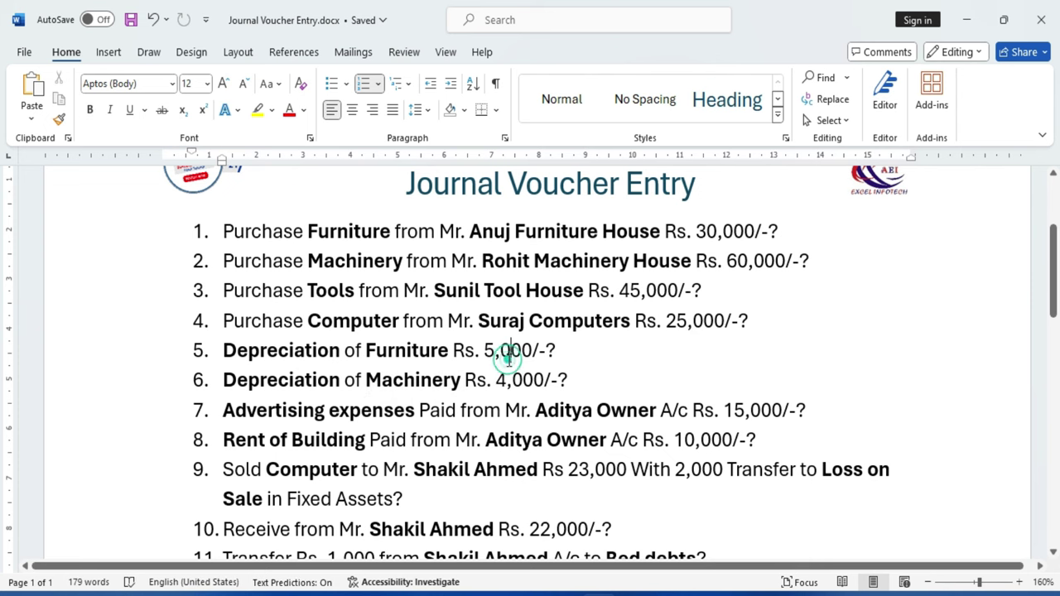
triple_click(562, 351)
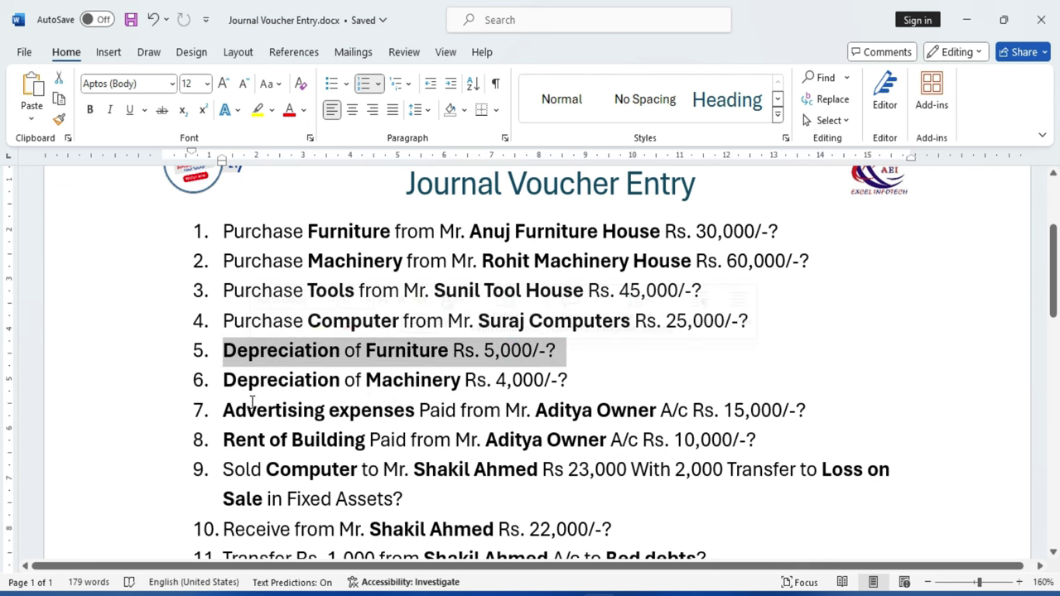
left_click(406, 350)
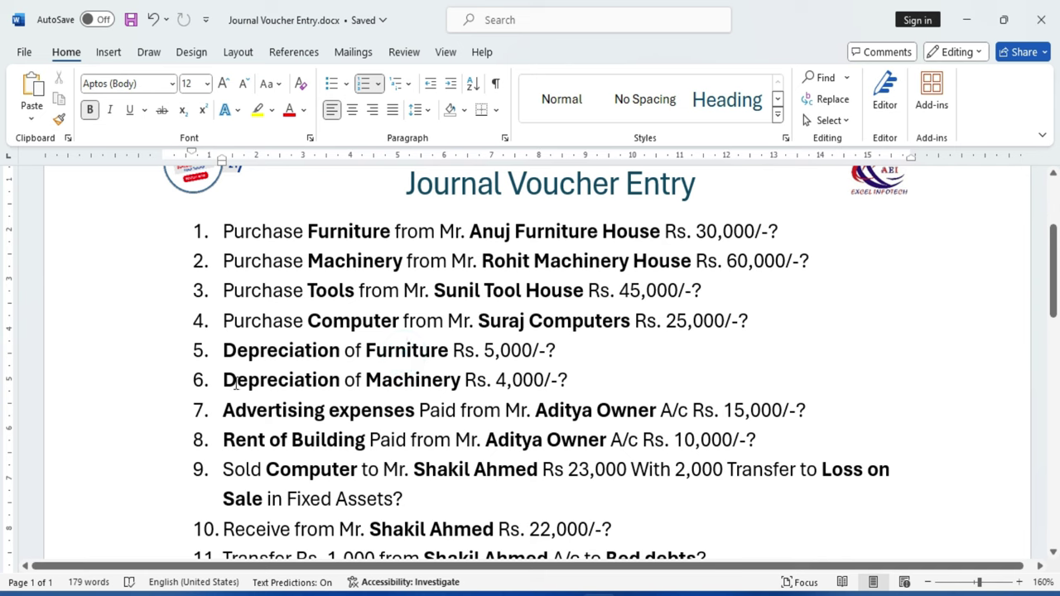
left_click_drag(226, 380, 410, 385)
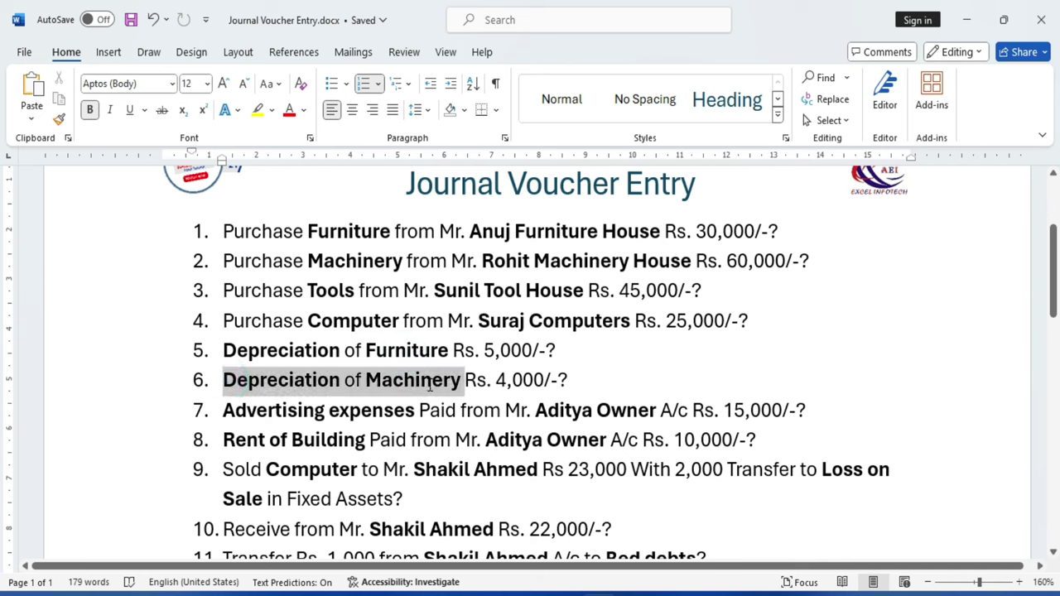
left_click(504, 386)
left_click_drag(504, 386, 375, 391)
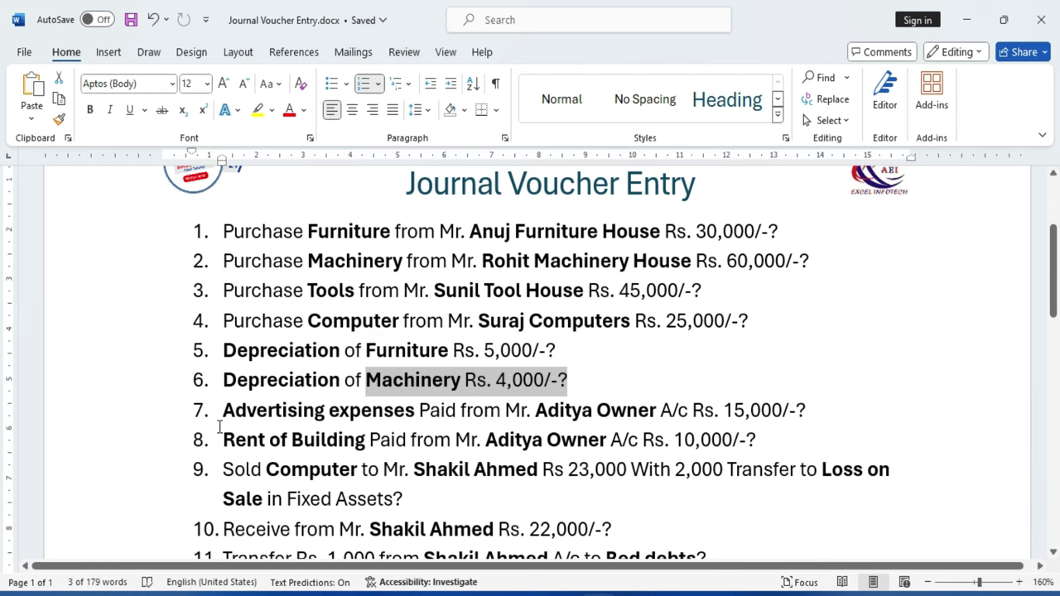
left_click(225, 352)
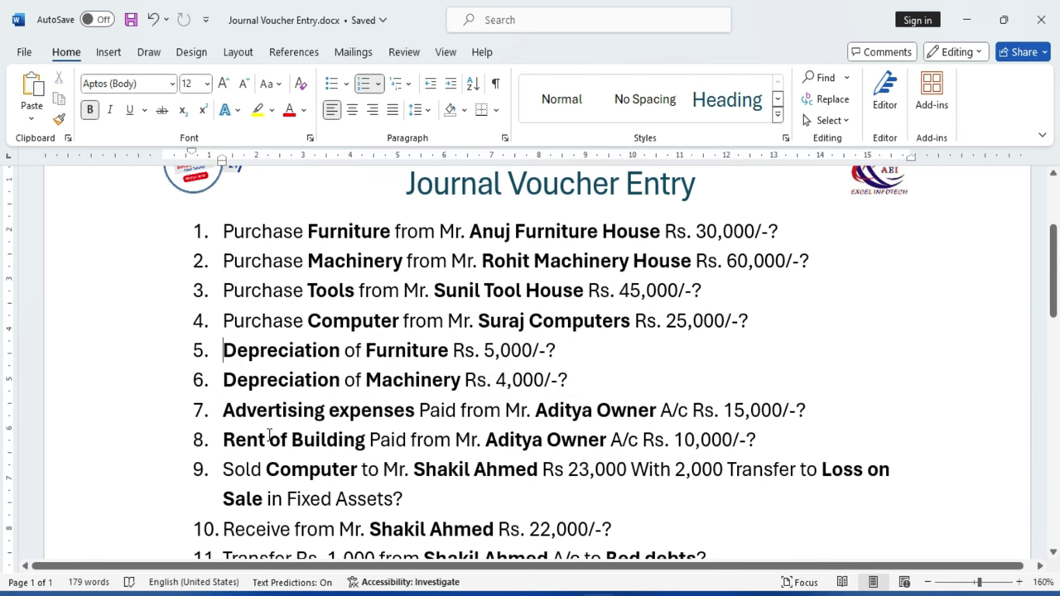
Copy "Depreciation" from item 5, switch to Busy and use it to name a new debit-row account, leaving the alias blank.
double_click(273, 359)
key("ctrl+c")
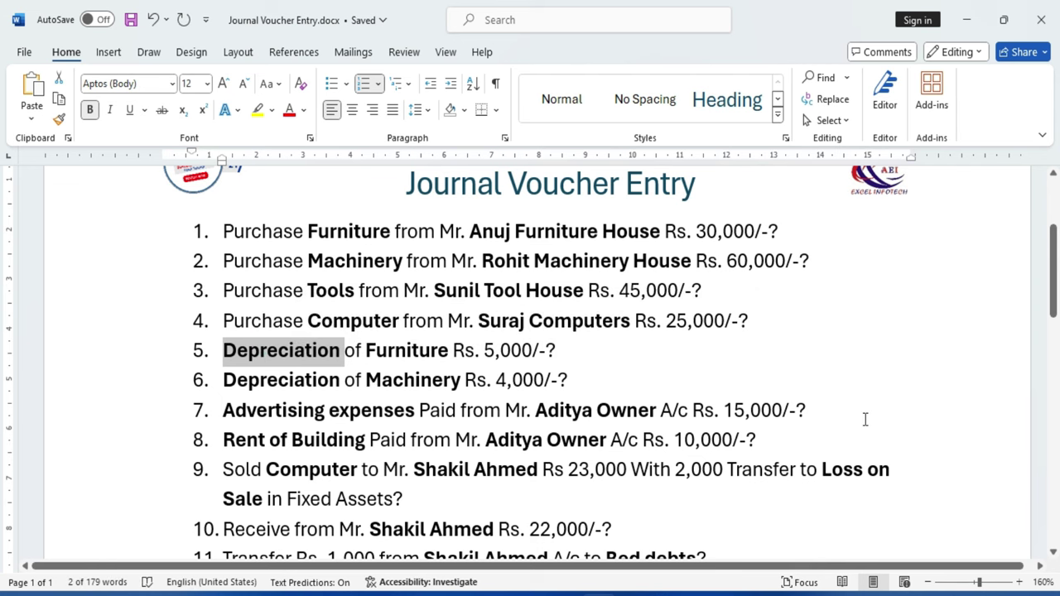
key("alt+Tab")
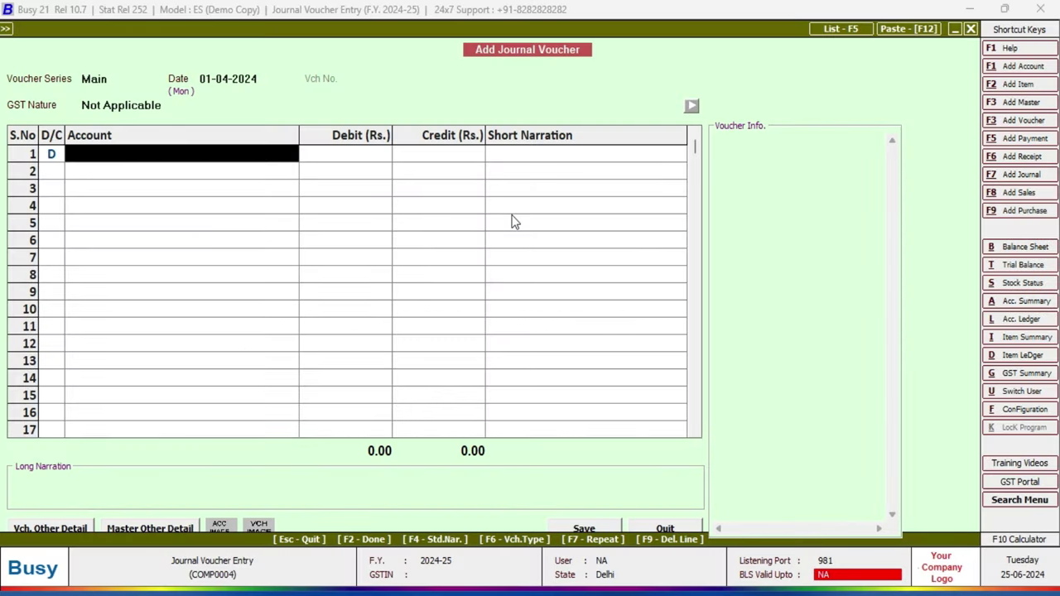
key("alt+F1")
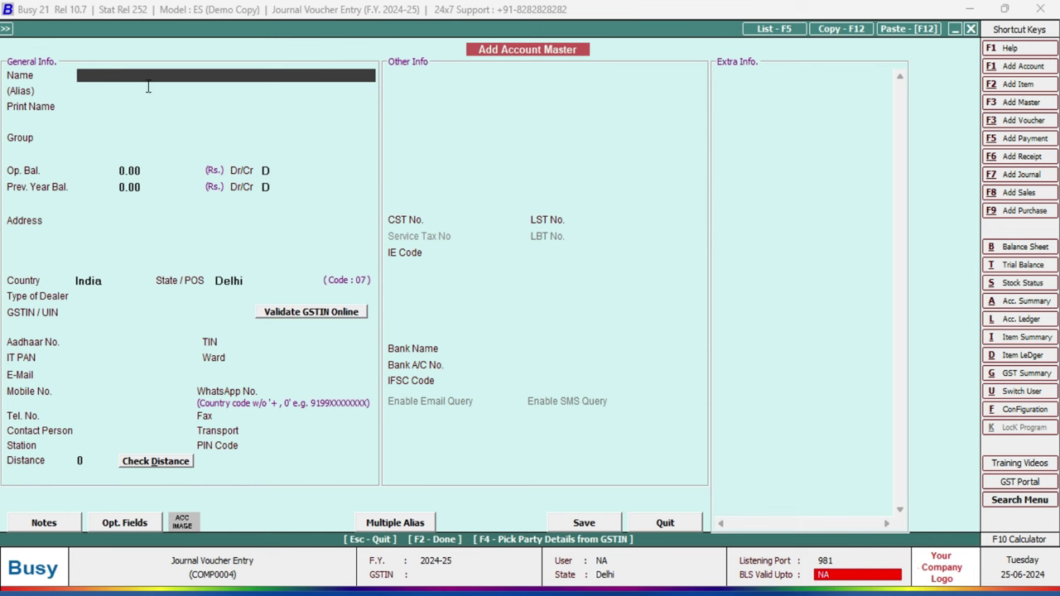
key("ctrl+v")
key("Return")
key("Return")
key("Return")
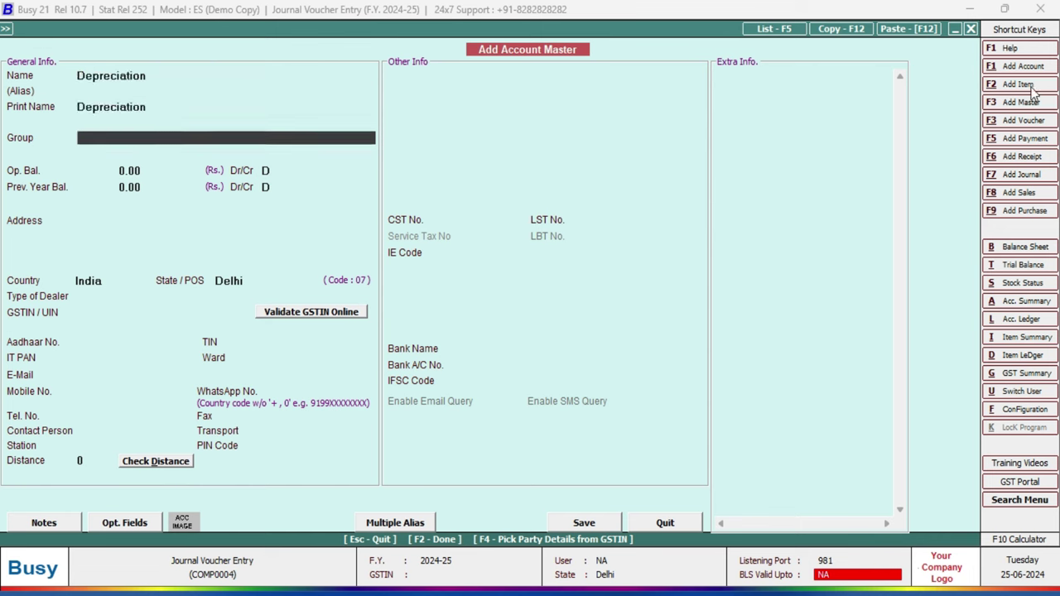
Place the Depreciation account in the Expenses (Indirect/Admn.) group and save the account master.
type("in")
key("Down")
key("Down")
key("Down")
key("Down")
key("Return")
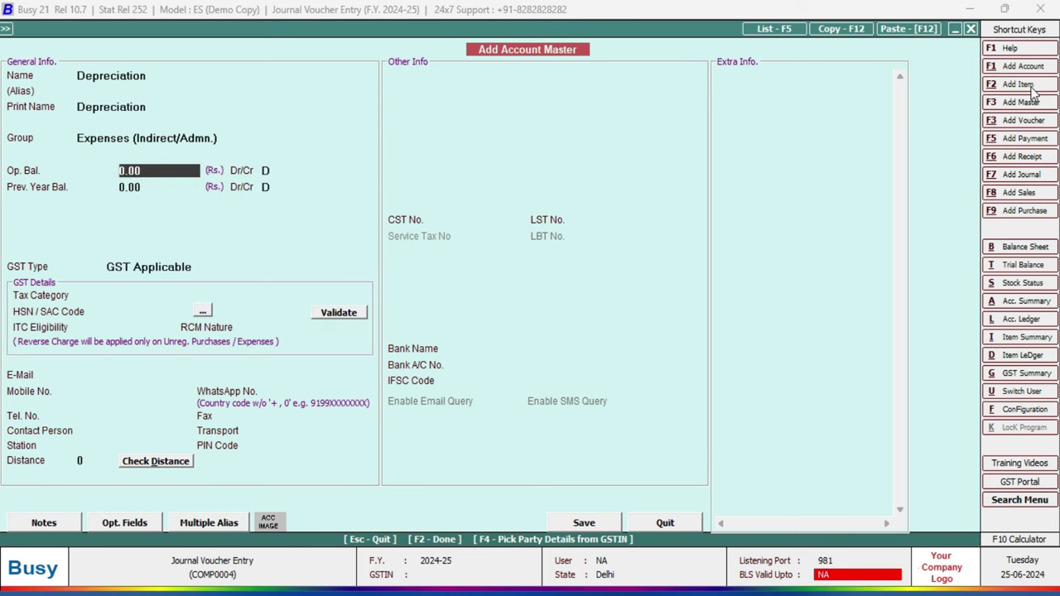
key("F2")
key("Return")
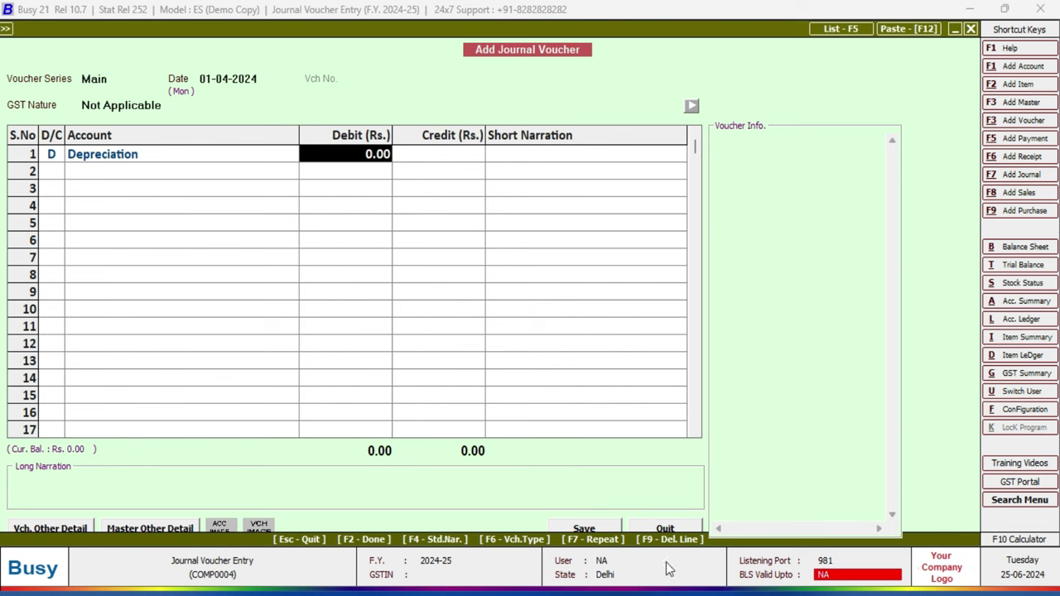
Check the furniture depreciation amount in Word and debit Depreciation with 5,000 in the Busy journal voucher.
key("alt+Tab")
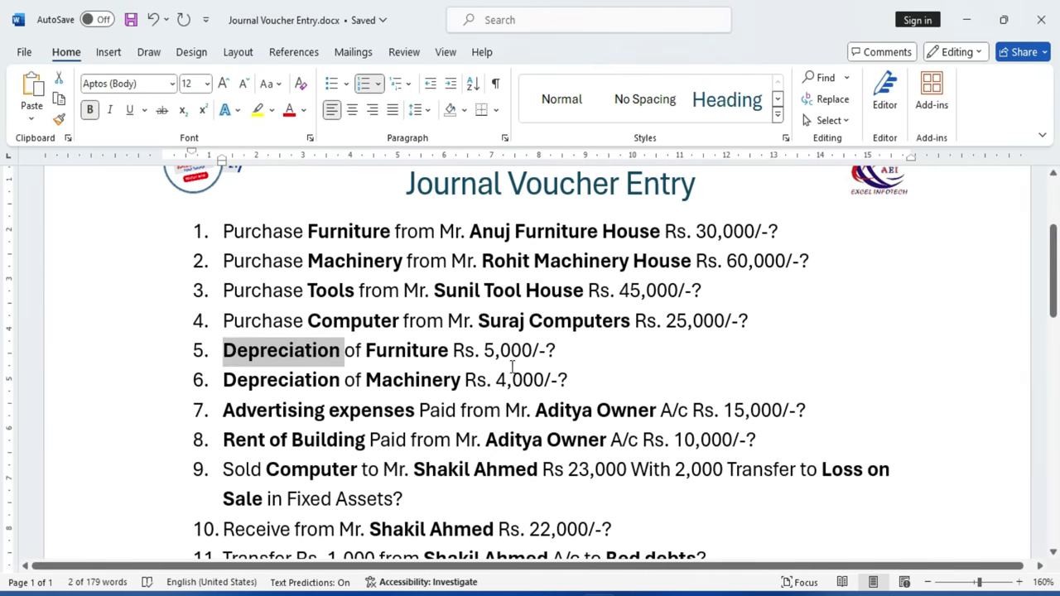
double_click(495, 353)
left_click(396, 355)
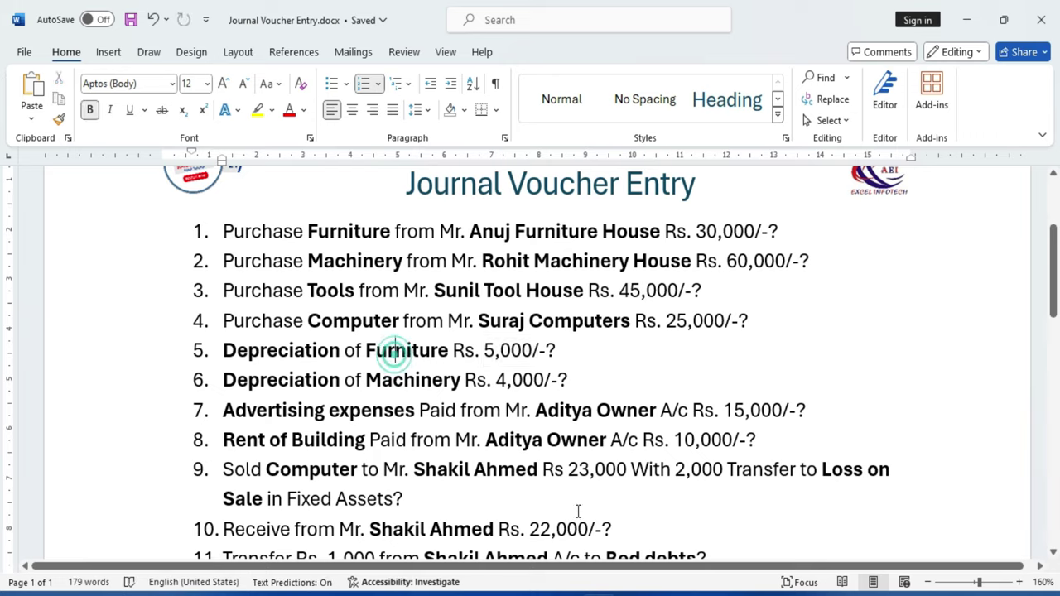
key("alt+Tab")
type("500")
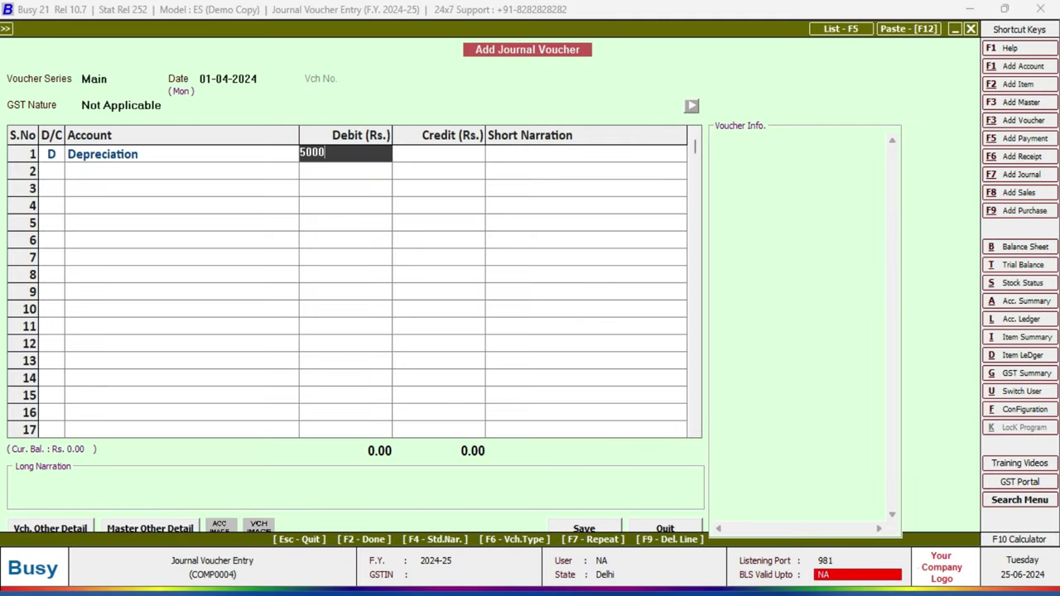
key("Return")
key("Return")
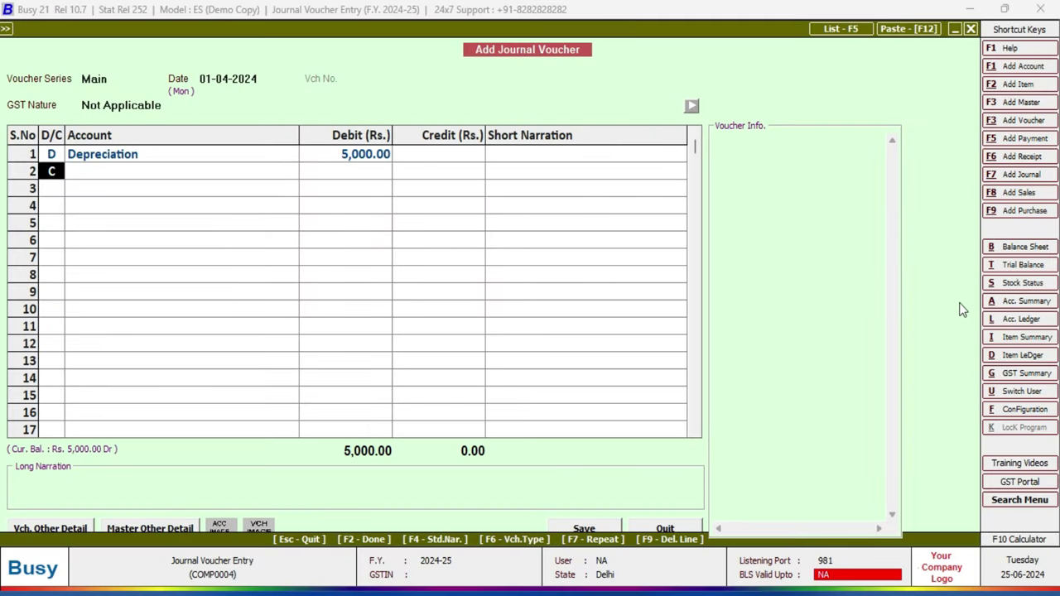
Credit the Furniture account with 5,000, leave the narrations blank and save the voucher.
key("Return")
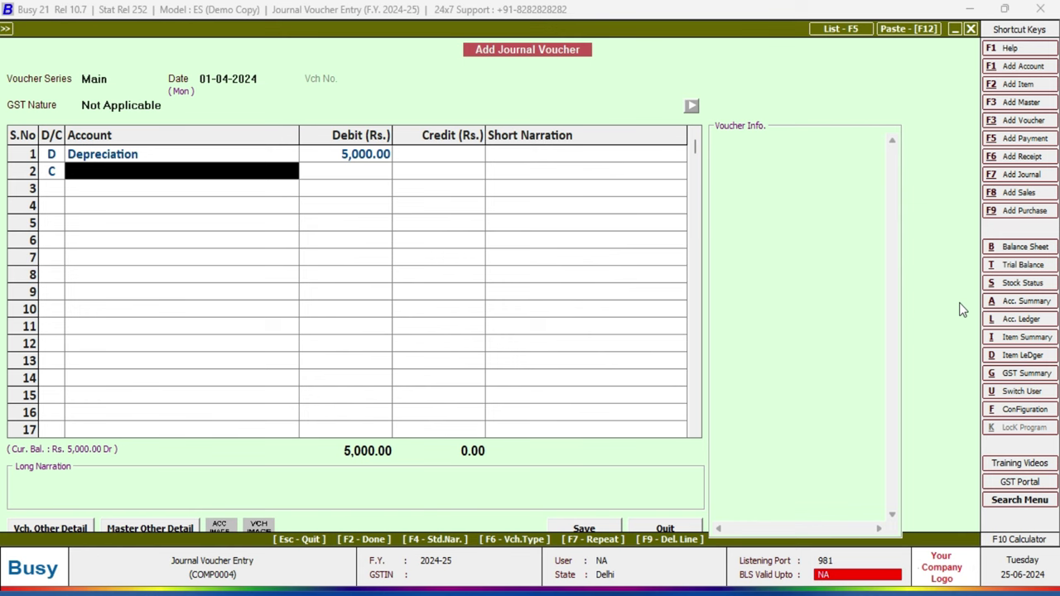
type("fu")
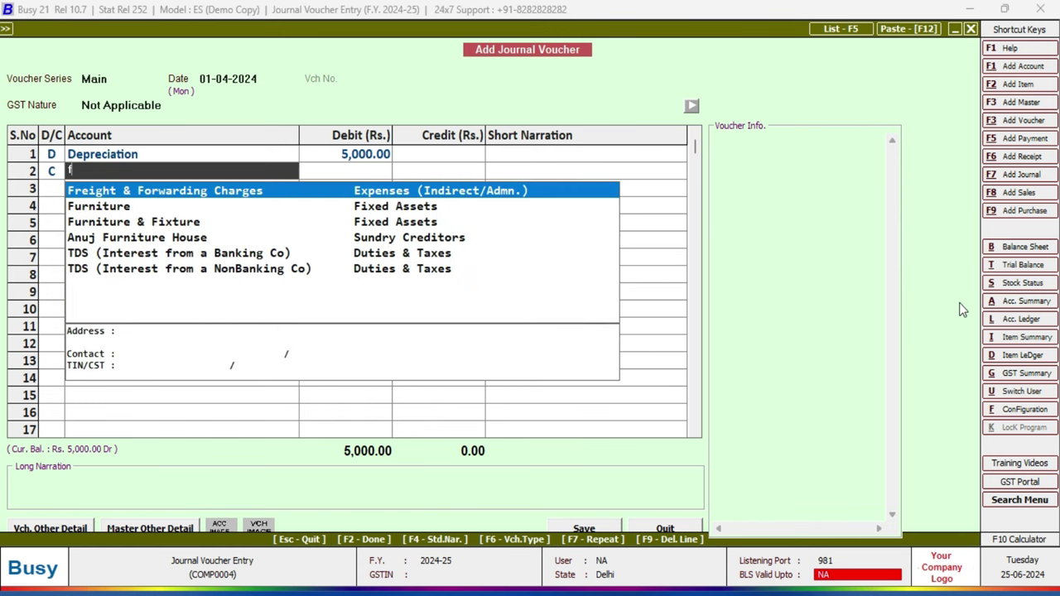
key("Return")
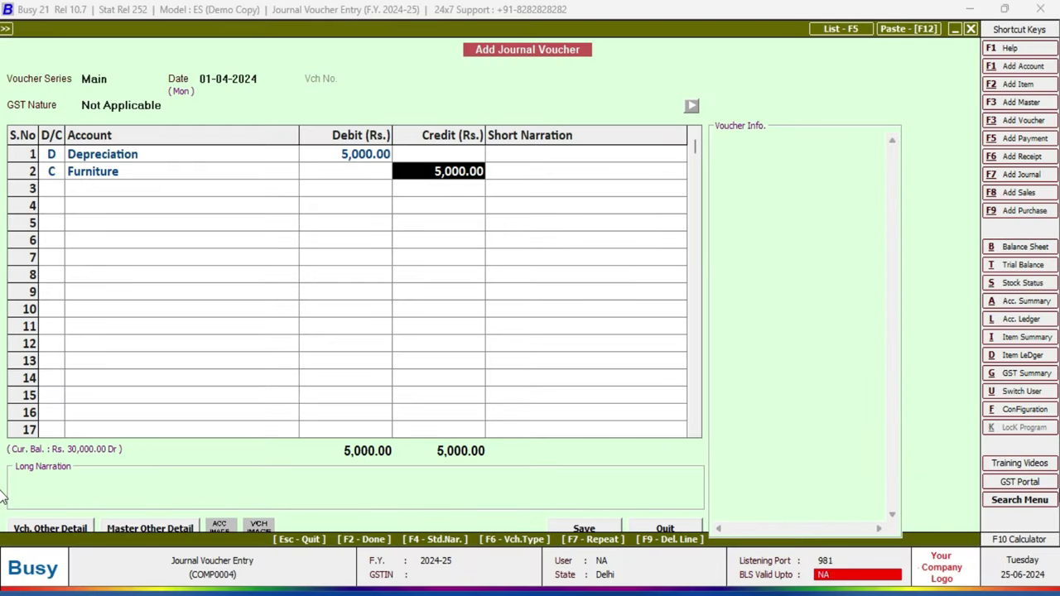
key("Return")
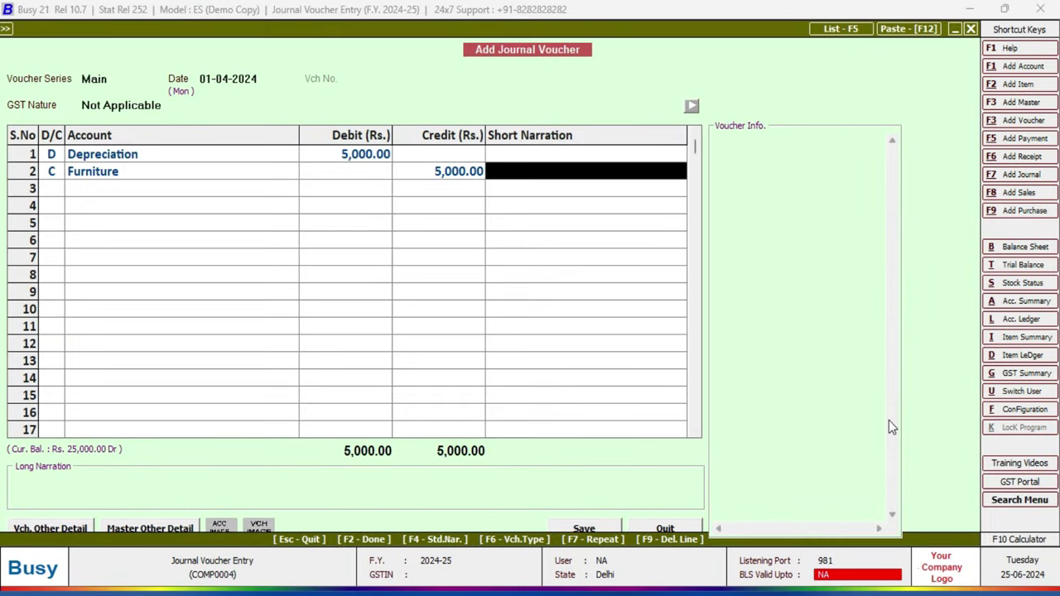
key("Return")
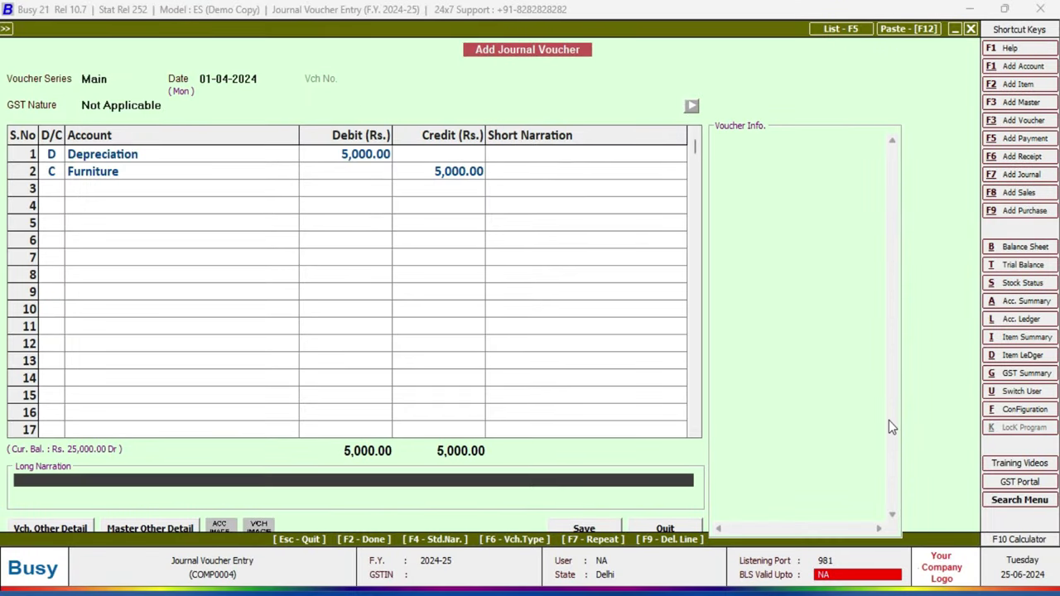
key("Return")
key("Return")
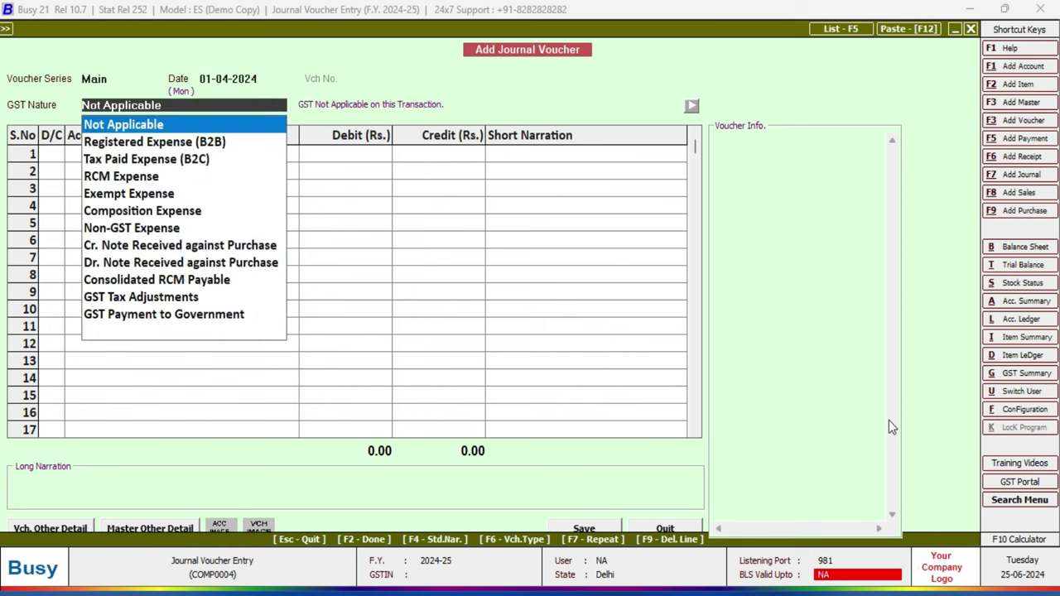
Keep GST Nature as Not Applicable for the new voucher, check item 6 in Word and debit Depreciation with 4,000.
key("Return")
key("Return")
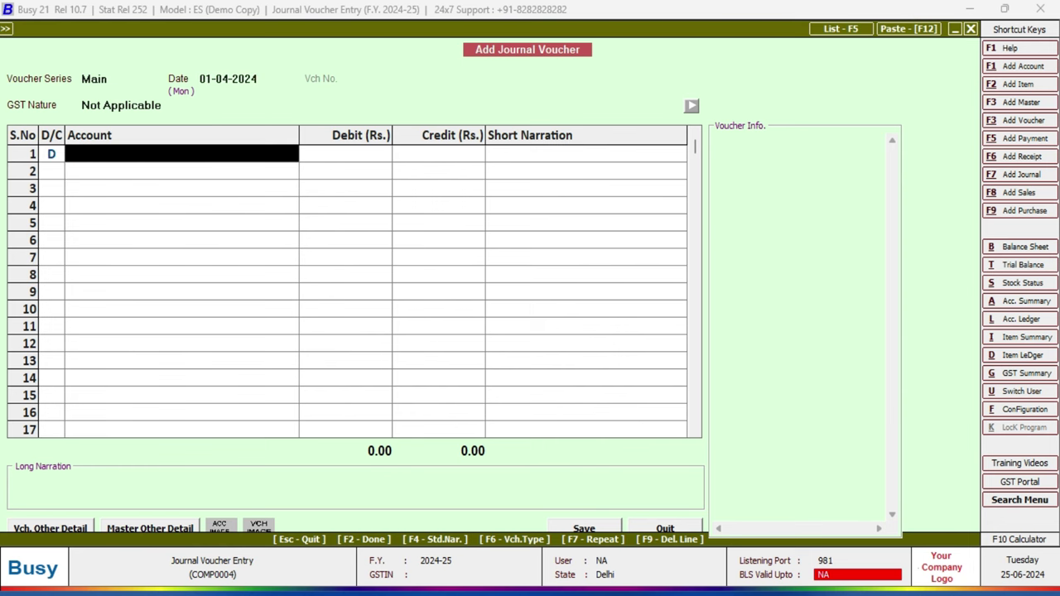
key("alt+Tab")
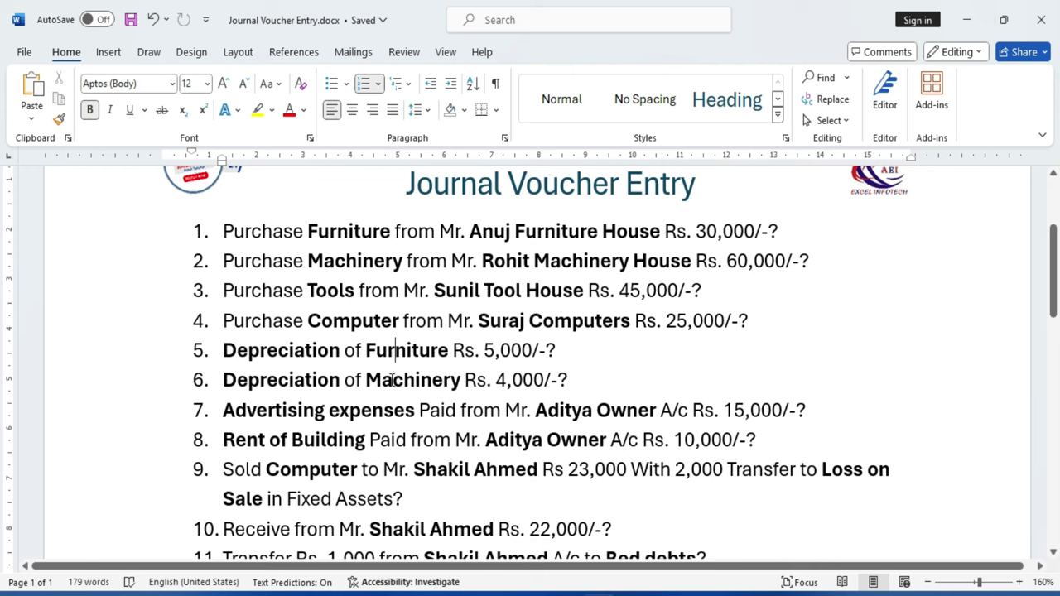
key("alt+Tab")
type("d")
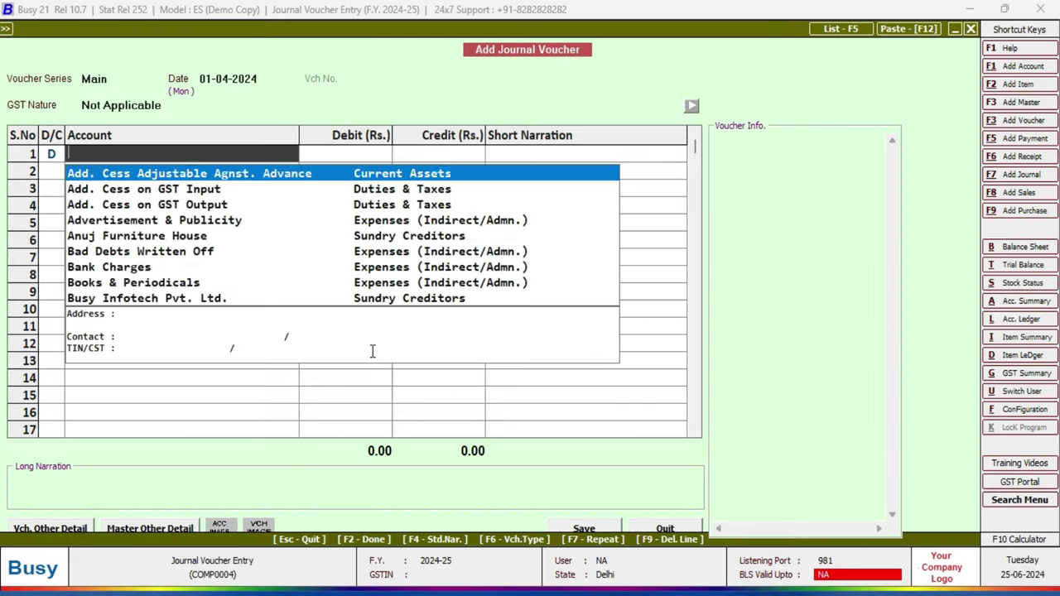
key("Return")
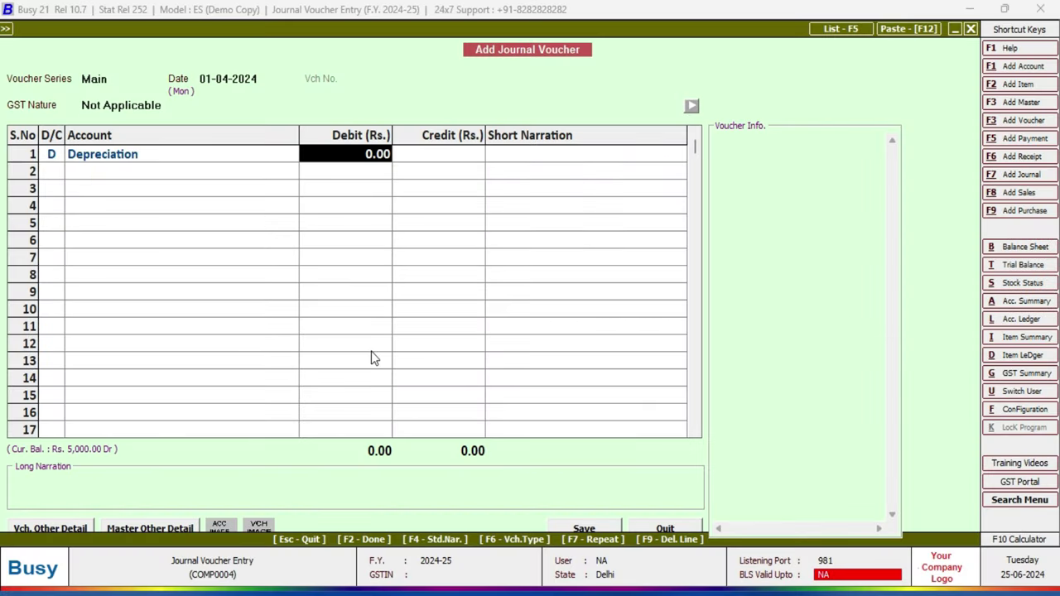
type("4000")
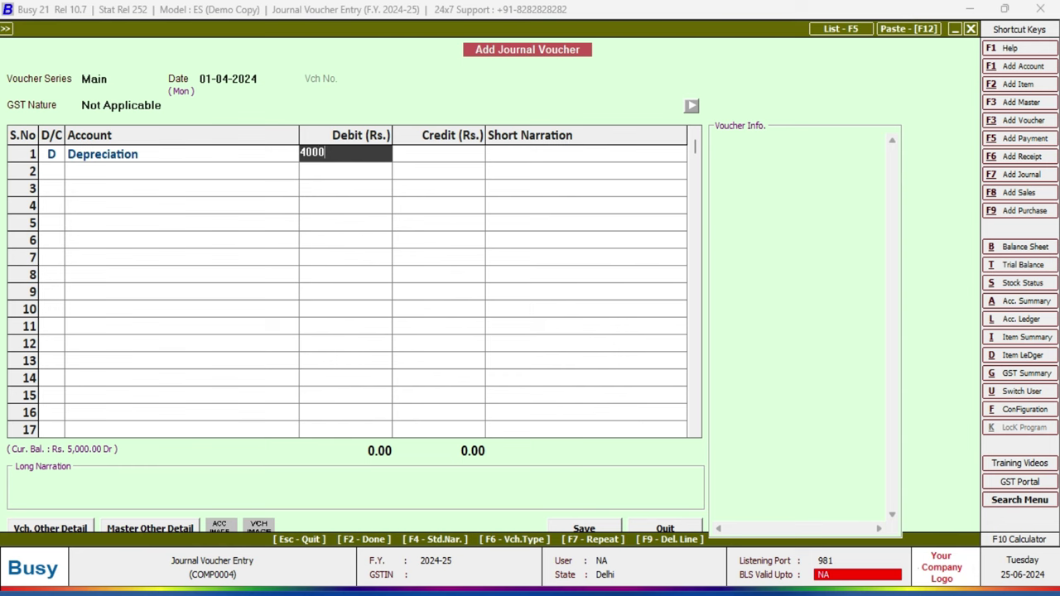
key("Return")
key("Return")
key("Return")
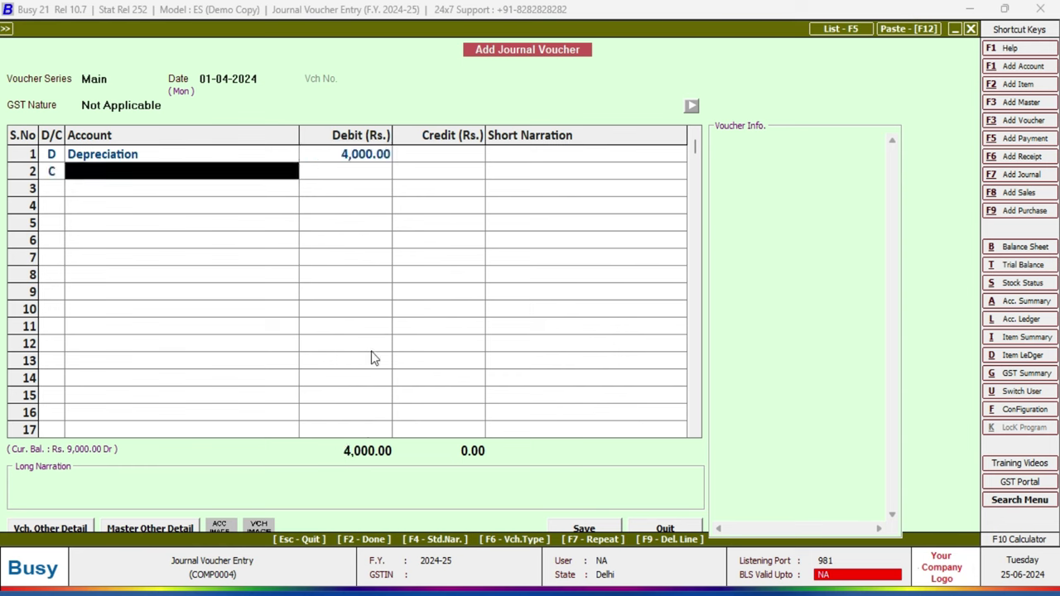
Credit the Machinery account with 4,000, leave the narrations blank and save the journal voucher.
type("m")
key("Return")
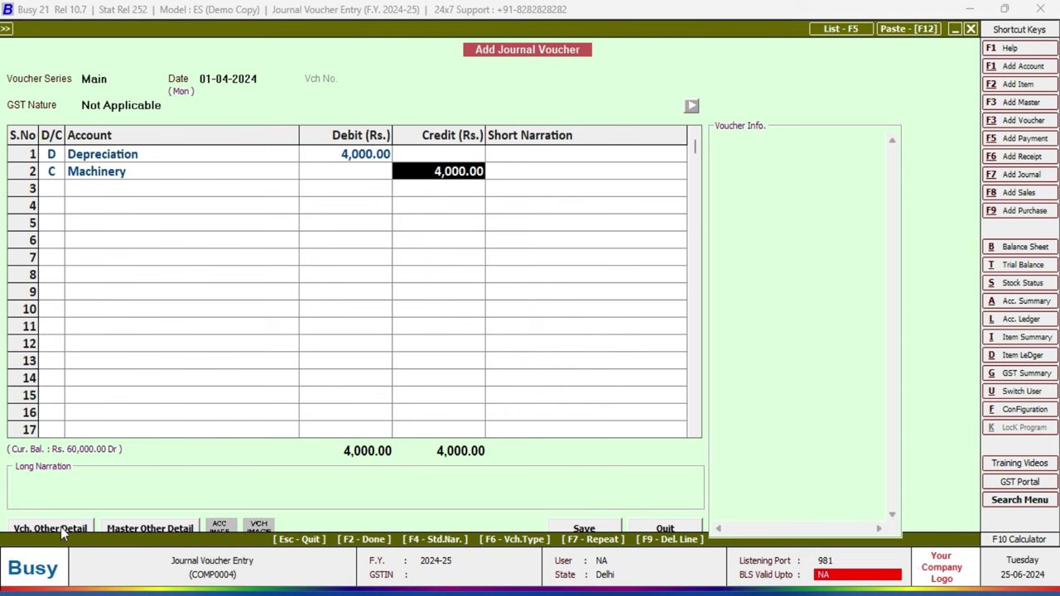
key("Return")
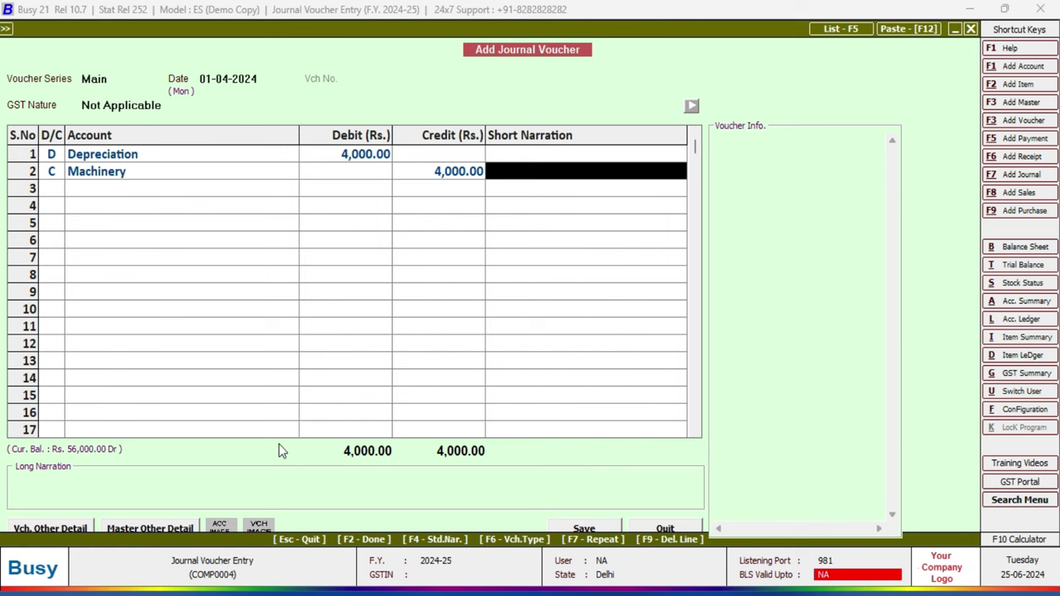
key("Return")
key("Return")
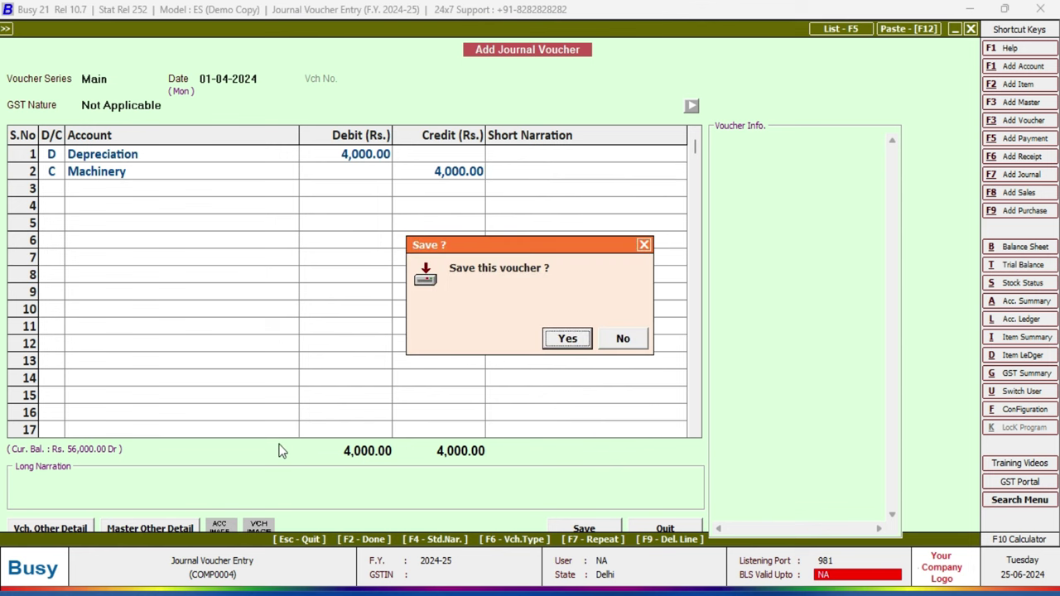
key("Return")
Review item 7 in the Word document for the advertising expense, the account it is paid from and the amount.
key("alt+Tab")
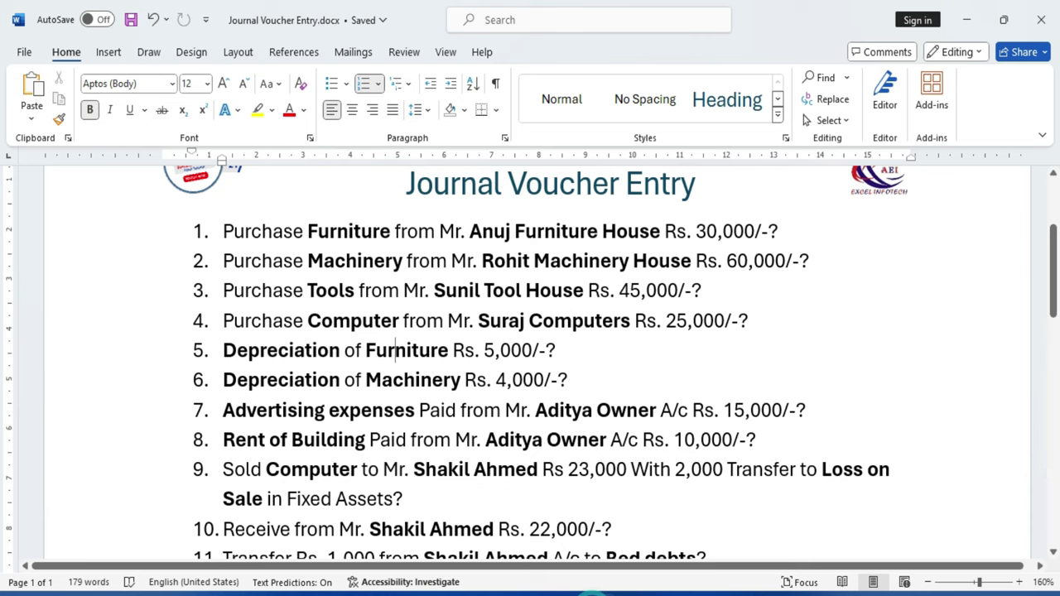
left_click_drag(225, 379, 575, 368)
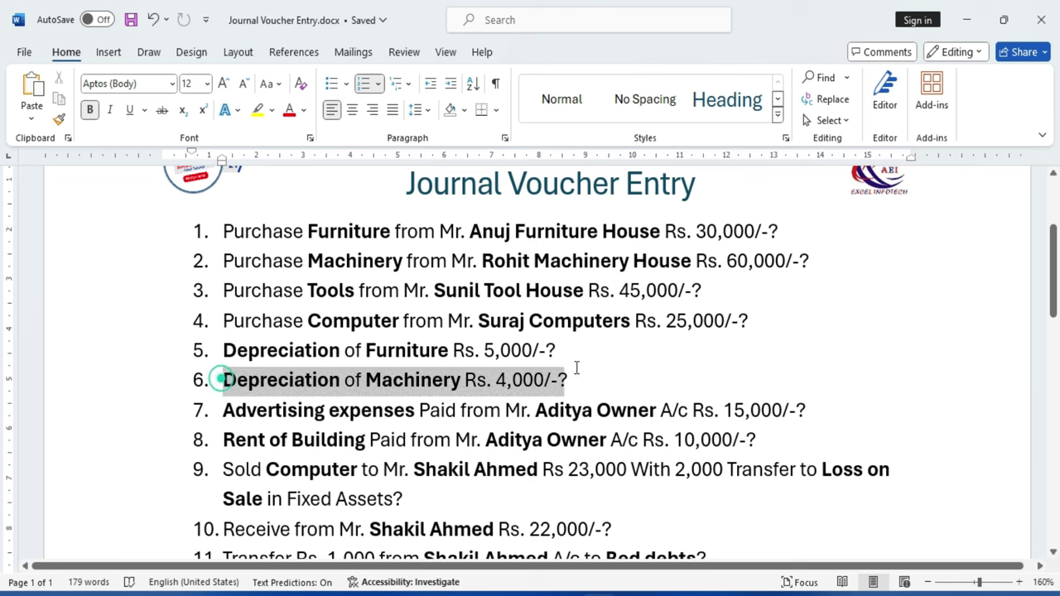
left_click(380, 419)
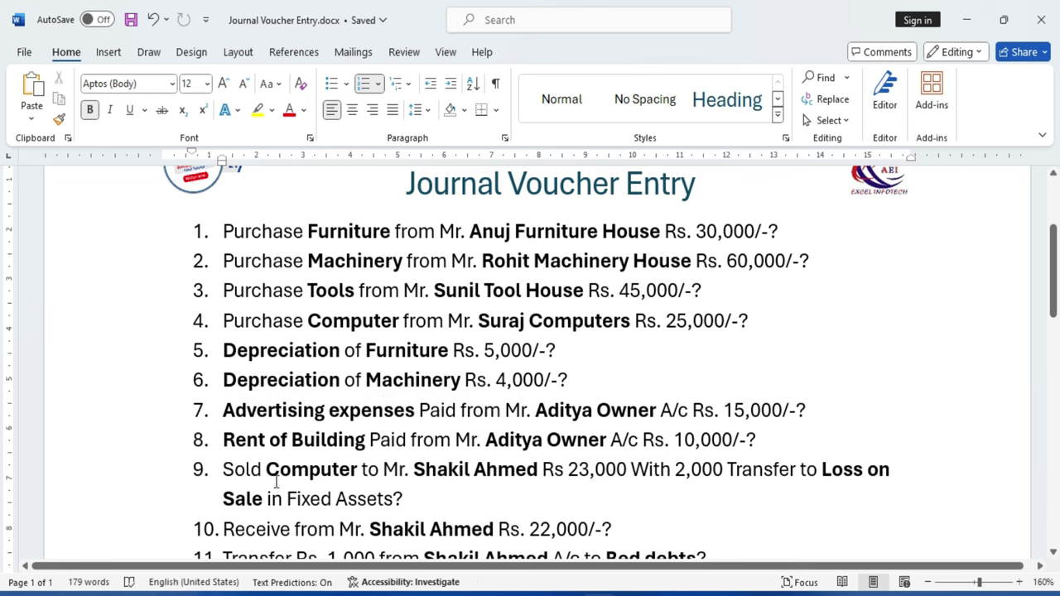
left_click_drag(239, 418, 414, 419)
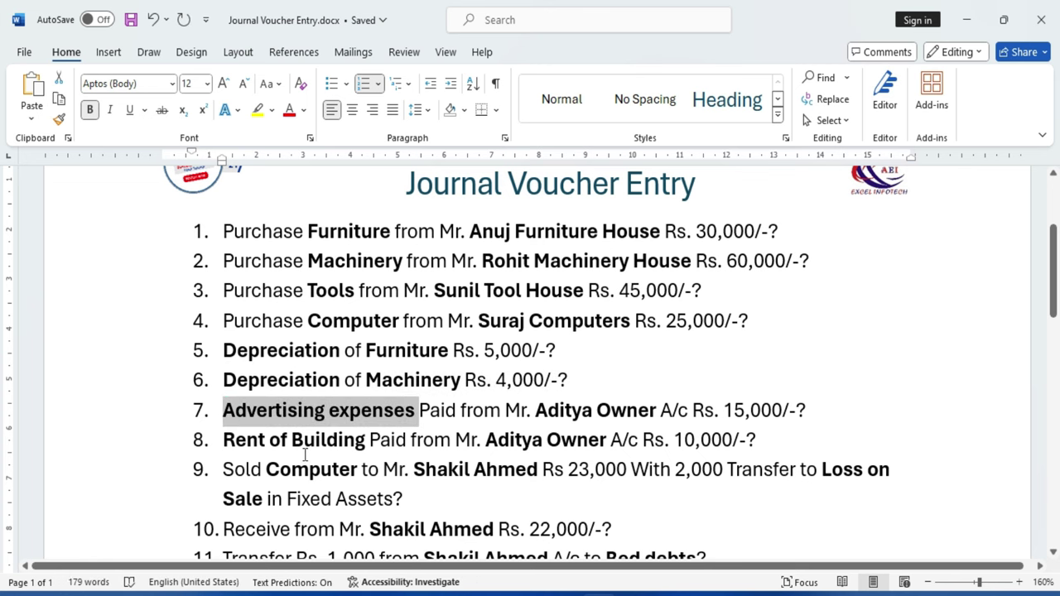
left_click(304, 440)
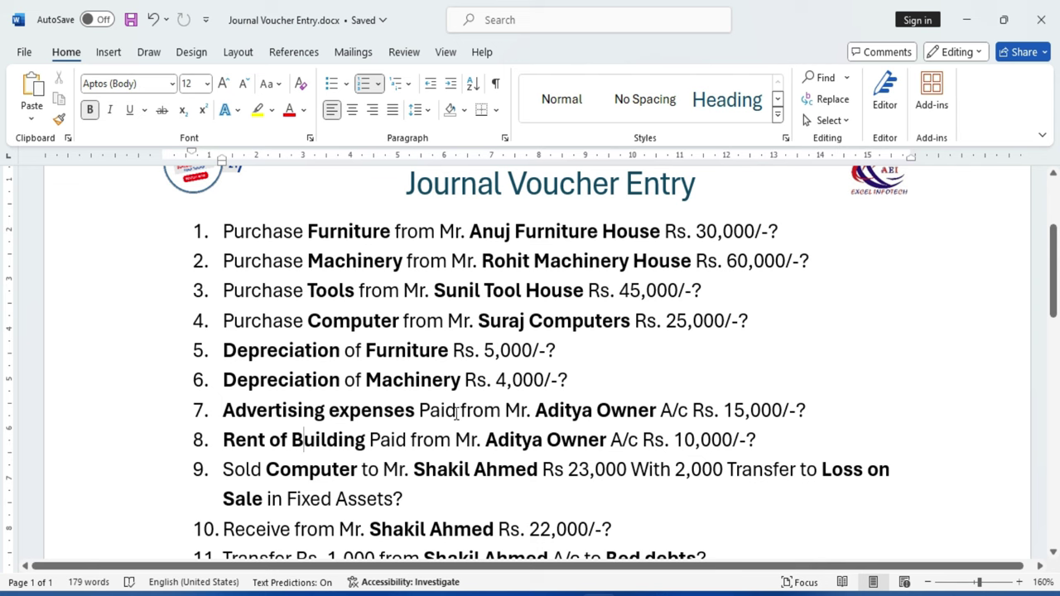
left_click_drag(537, 412, 656, 412)
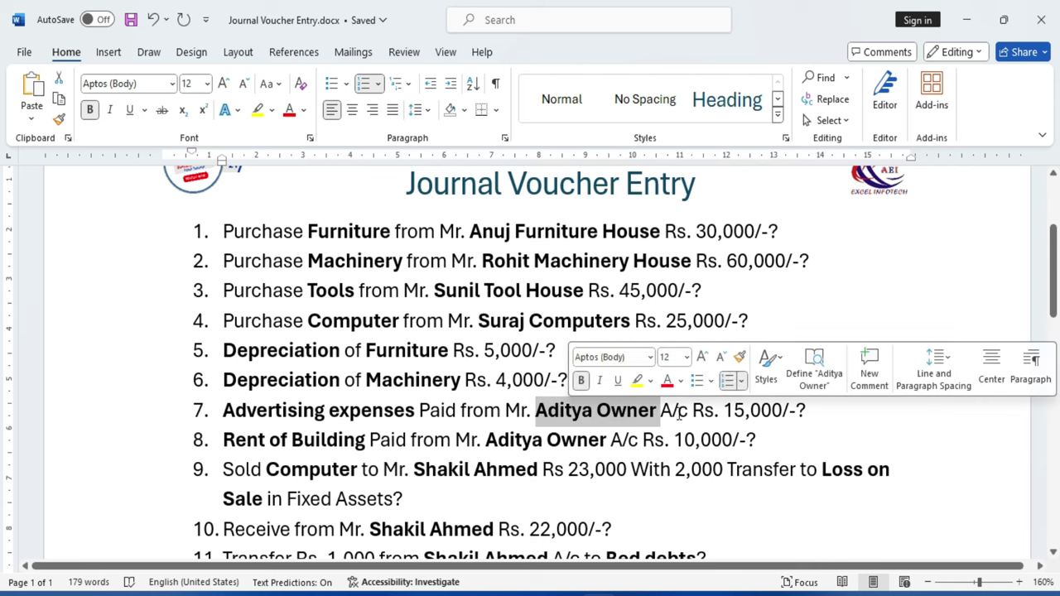
left_click(694, 412)
left_click_drag(734, 414, 804, 414)
left_click(565, 413)
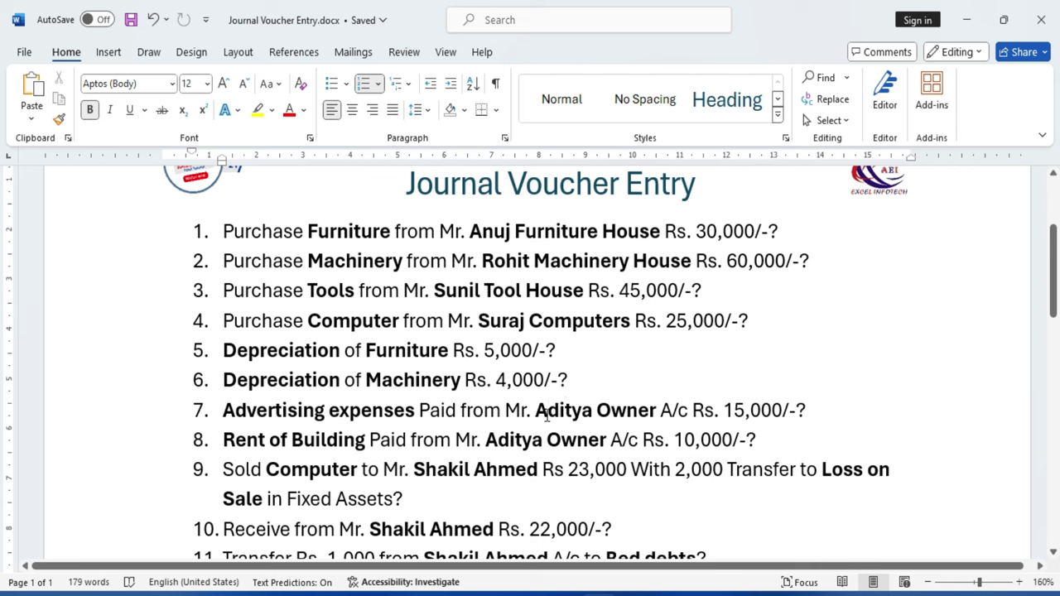
left_click_drag(542, 414, 636, 416)
left_click(604, 415)
left_click_drag(727, 412, 779, 410)
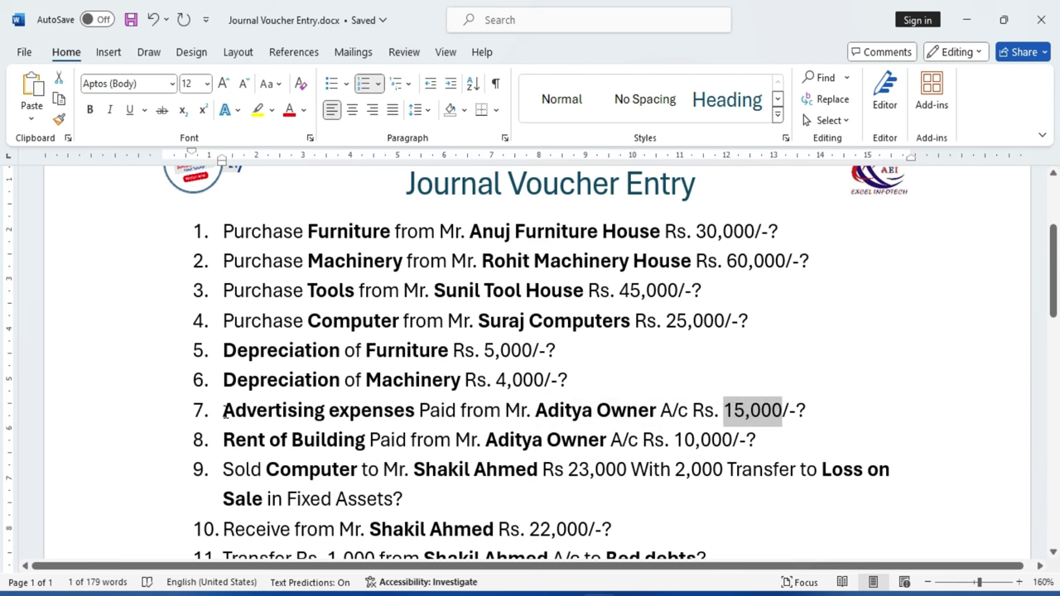
left_click_drag(225, 410, 389, 415)
left_click(365, 465)
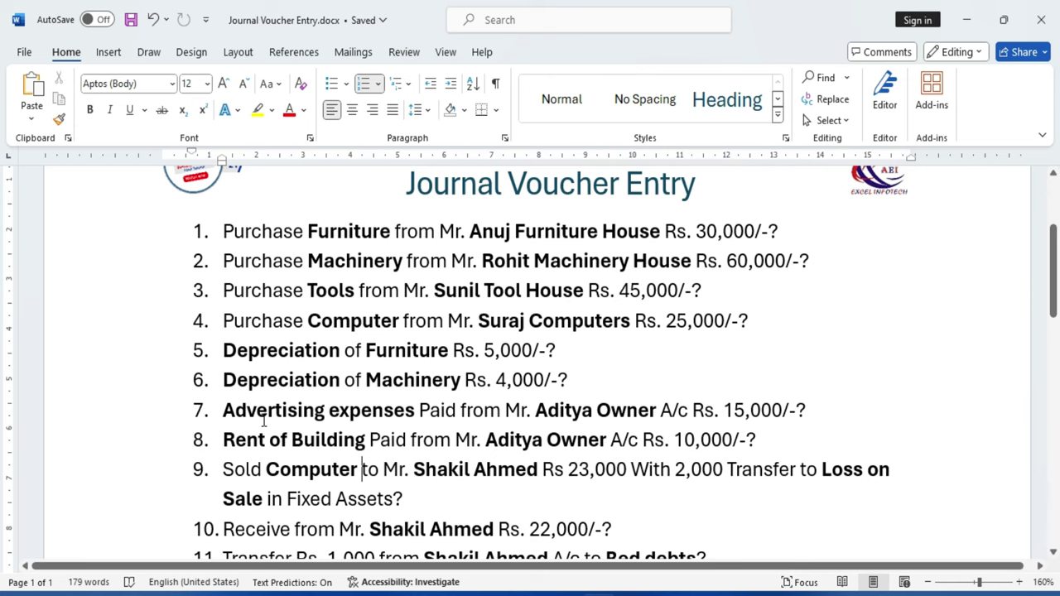
Create an Advertising Expenses account in the Expenses (Indirect/Admn.) group from the new Busy journal voucher's debit line and save it.
key("alt+Tab")
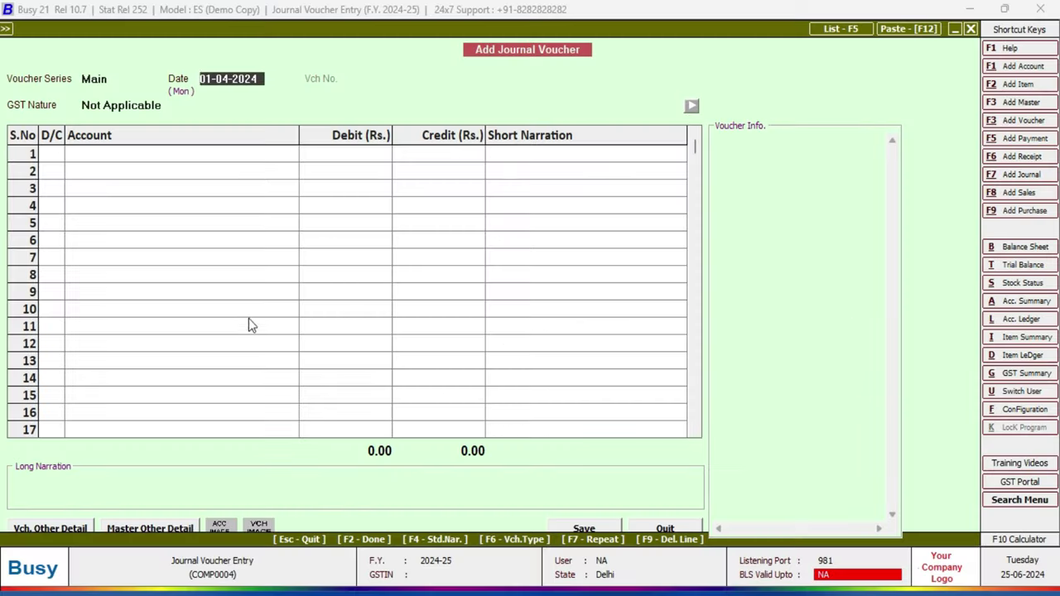
left_click(107, 159)
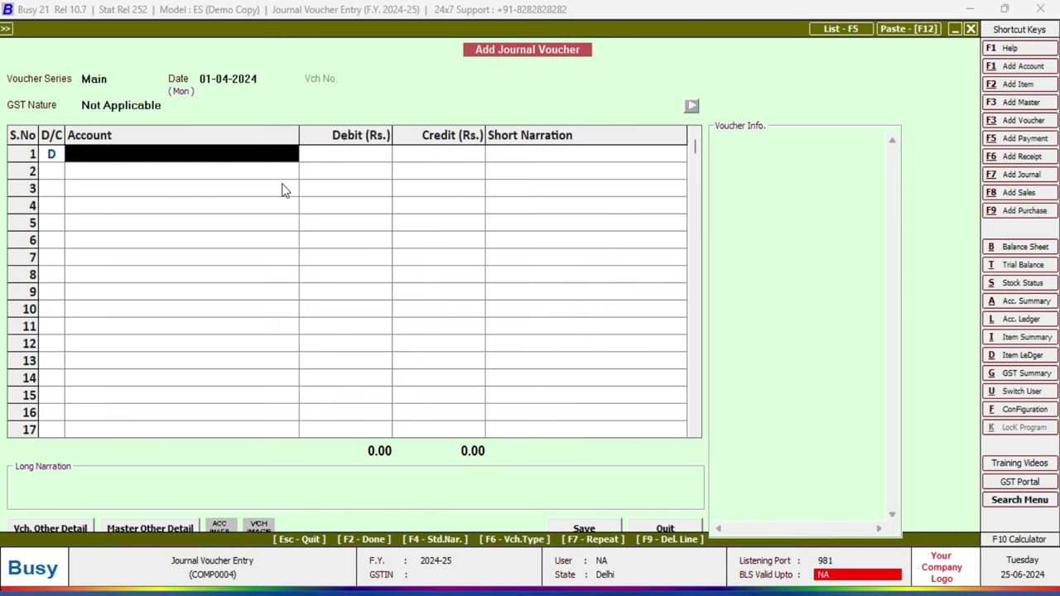
key("F3")
type("Advertising Expenses")
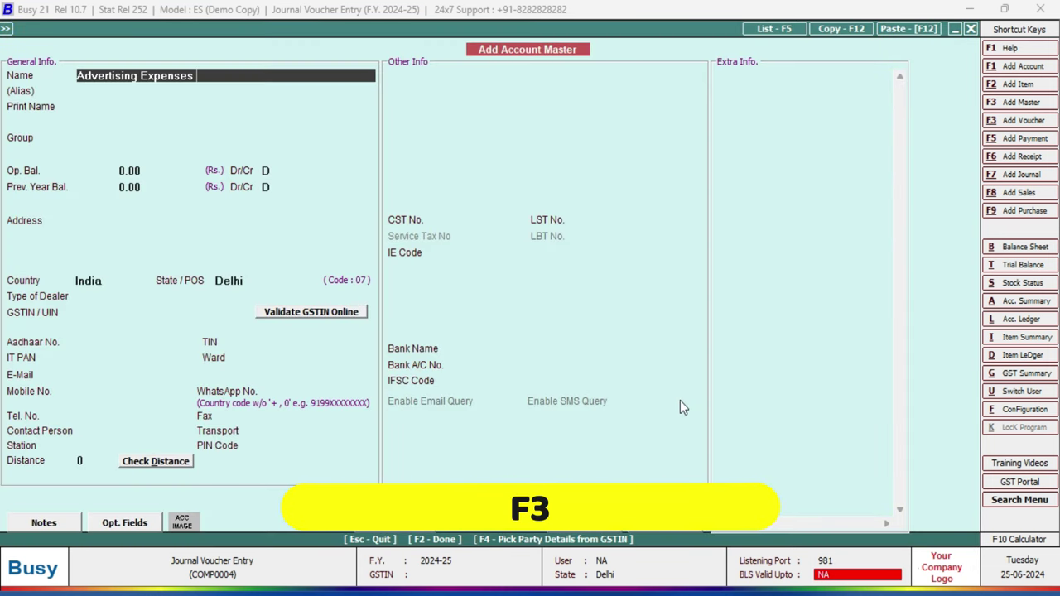
key("Return")
key("Return")
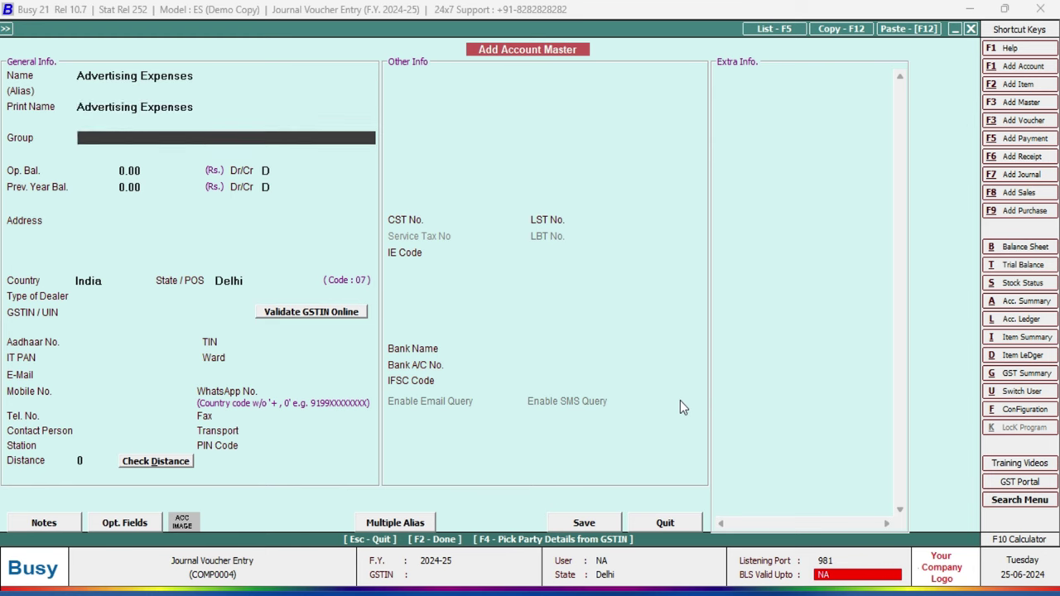
key("Return")
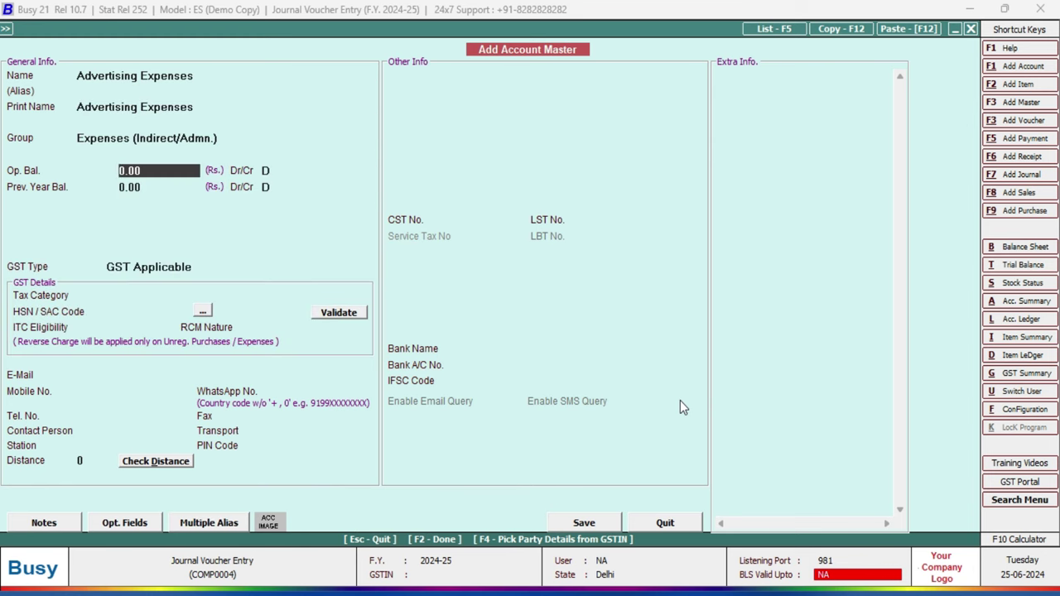
key("F2")
key("Return")
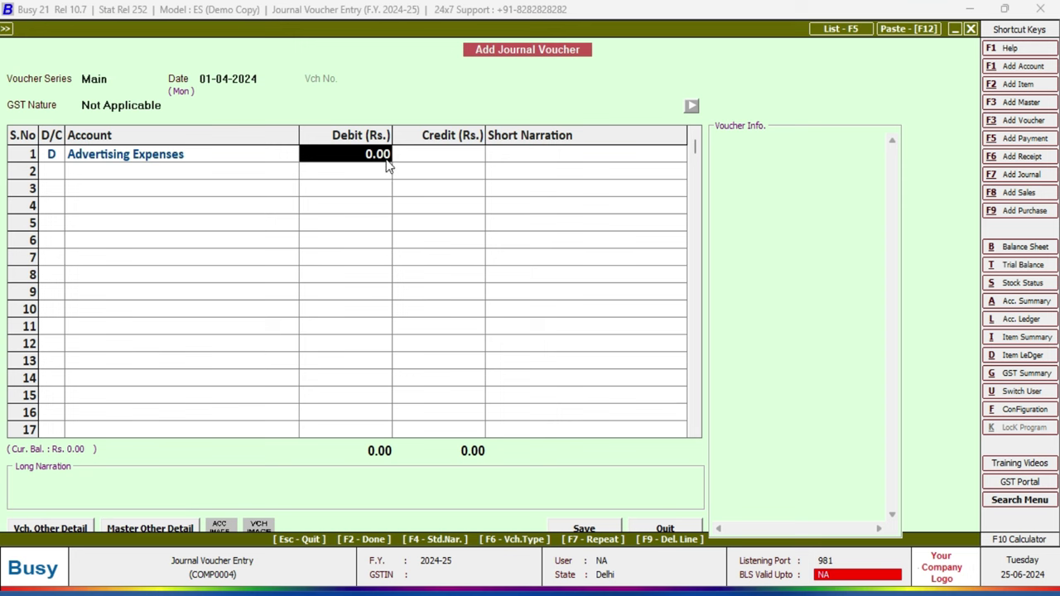
Check the advertising amount in Word and debit Advertising Expenses with 15,000 in Busy, leaving the short narration blank.
key("alt+Tab")
left_click(734, 419)
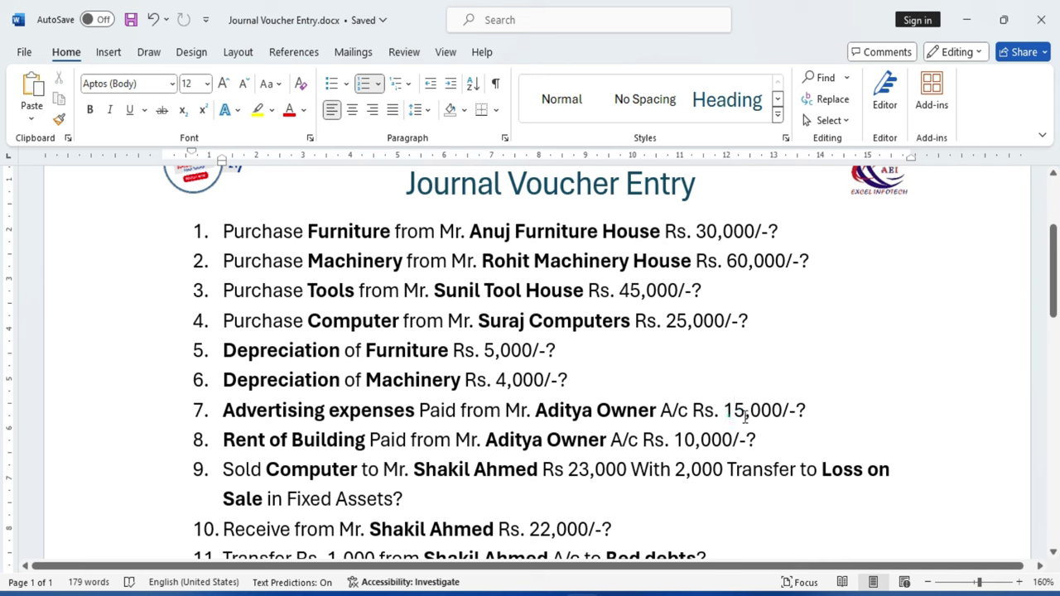
double_click(741, 411)
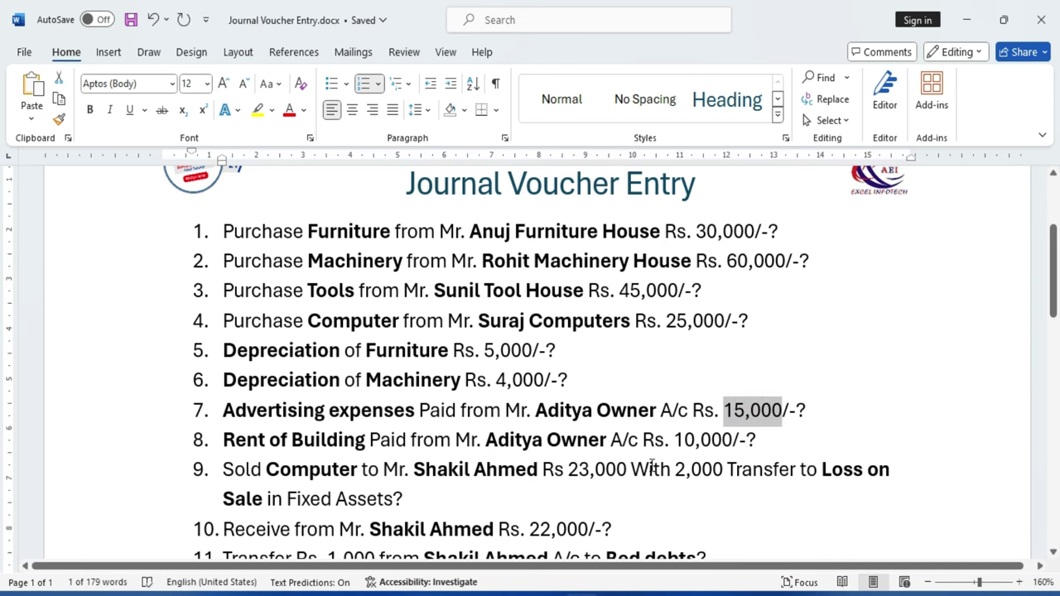
key("alt+Tab")
type("15")
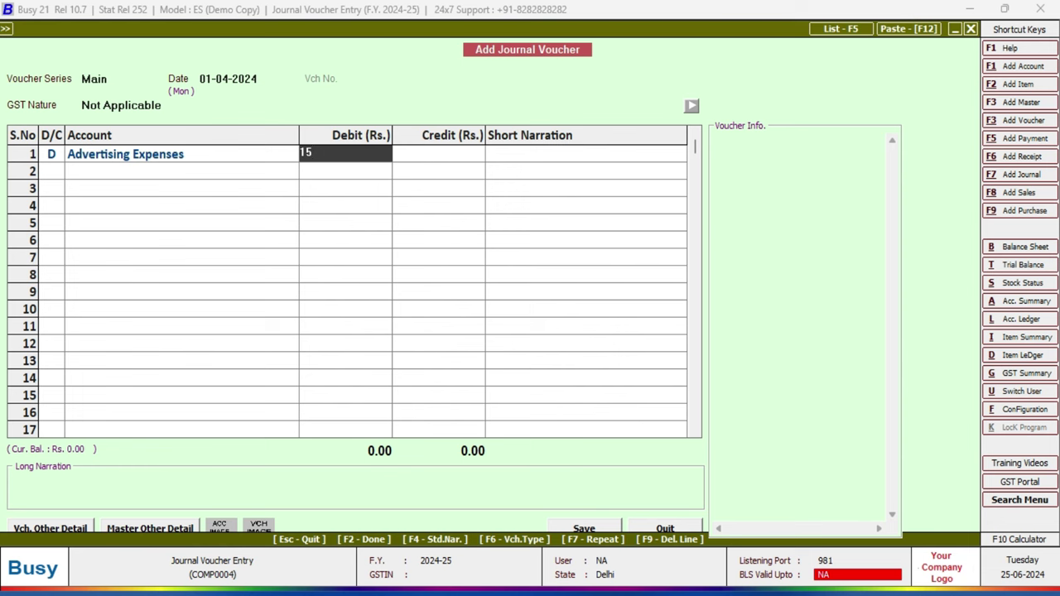
type("000")
key("Return")
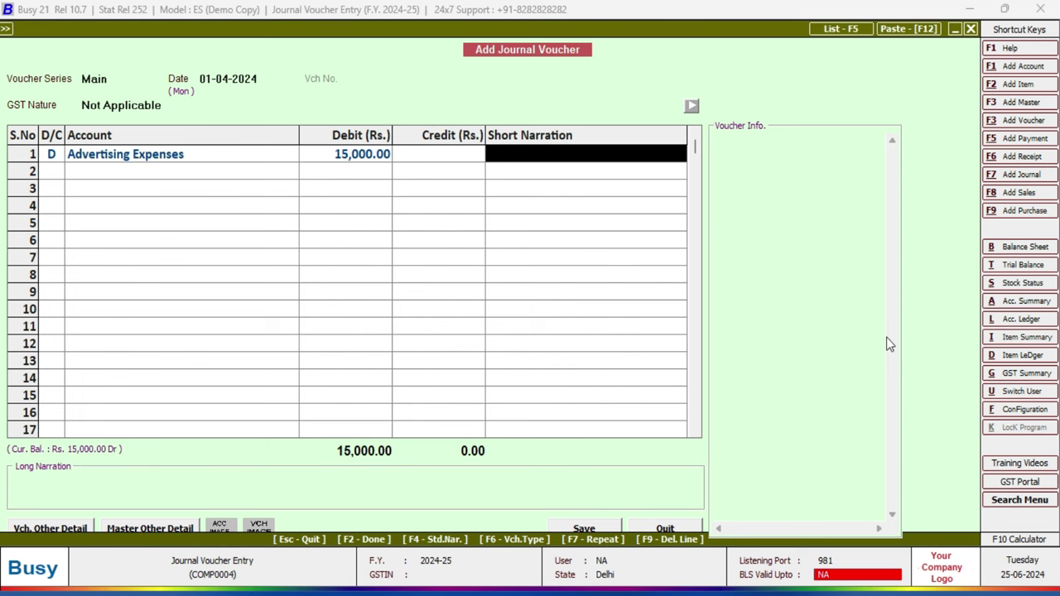
key("Return")
key("Return")
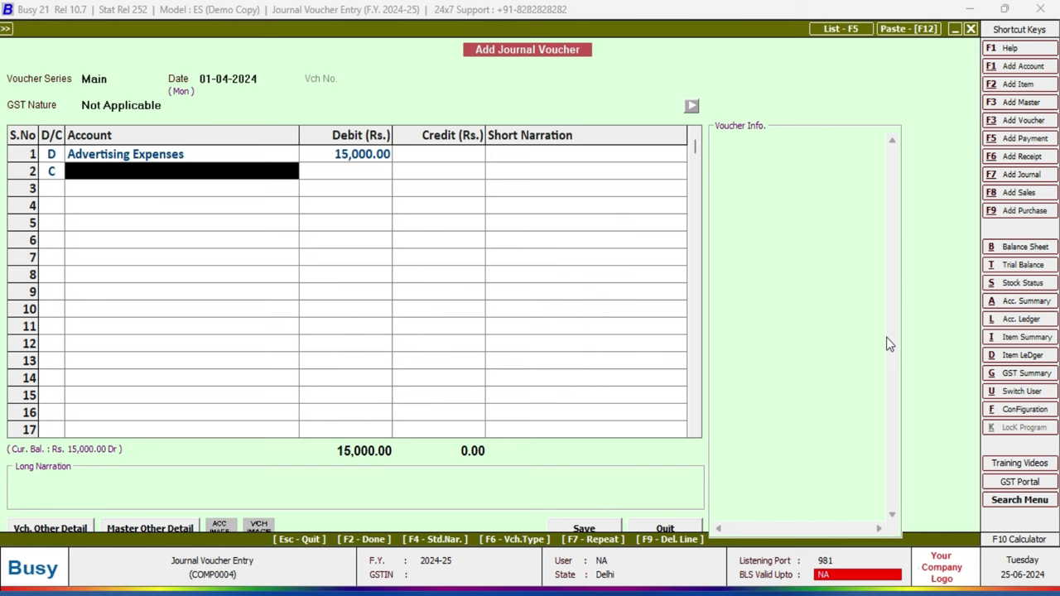
Create the owner's account named in item 7 under the Capital Account group and save it for the credit line.
key("alt+F1")
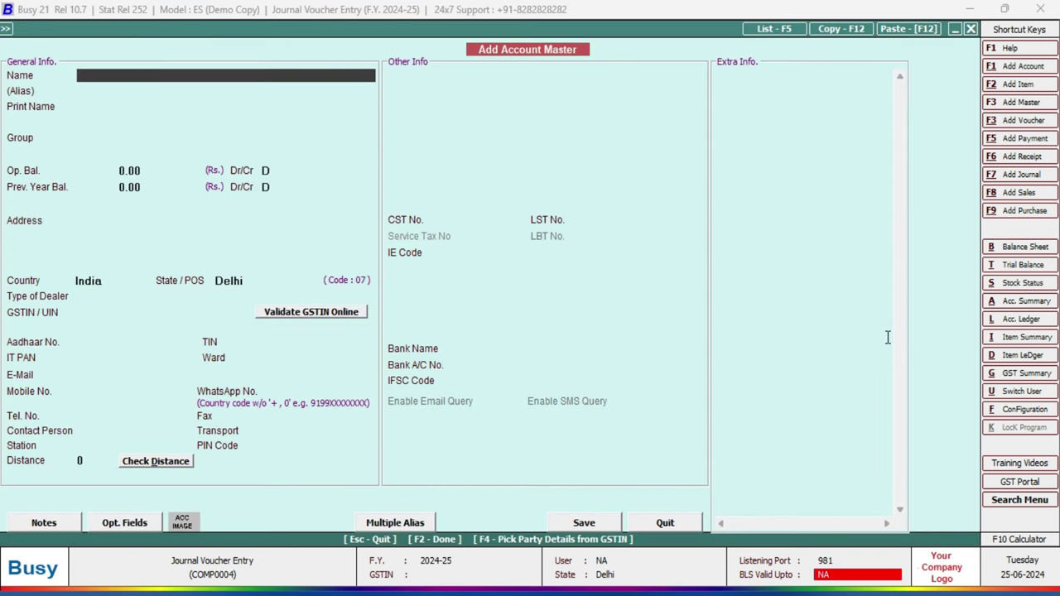
type("Aditya Owner")
key("Return")
key("Return")
type("cap")
key("Return")
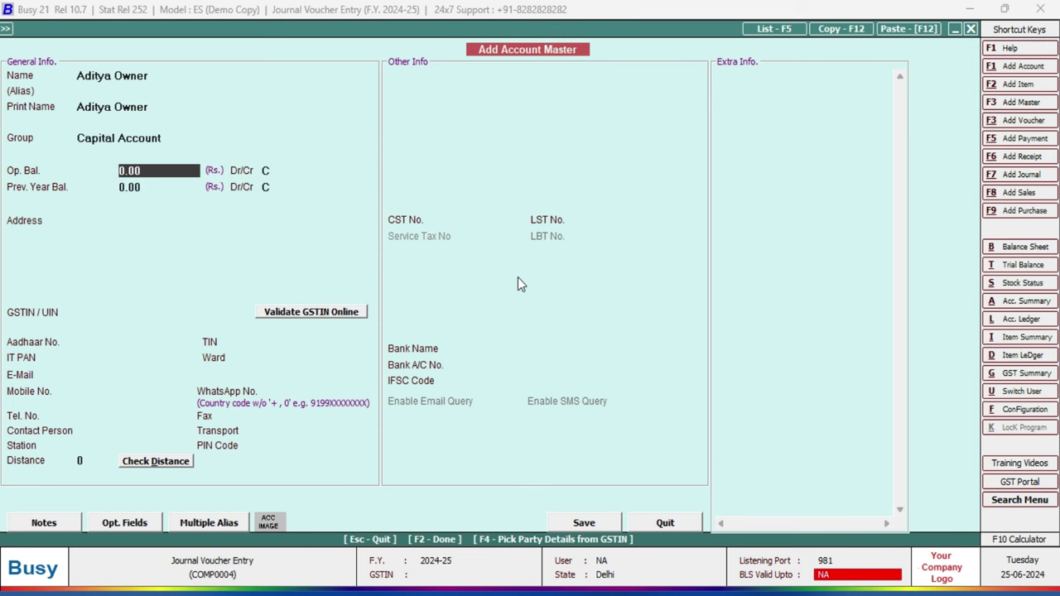
key("F2")
left_click(568, 336)
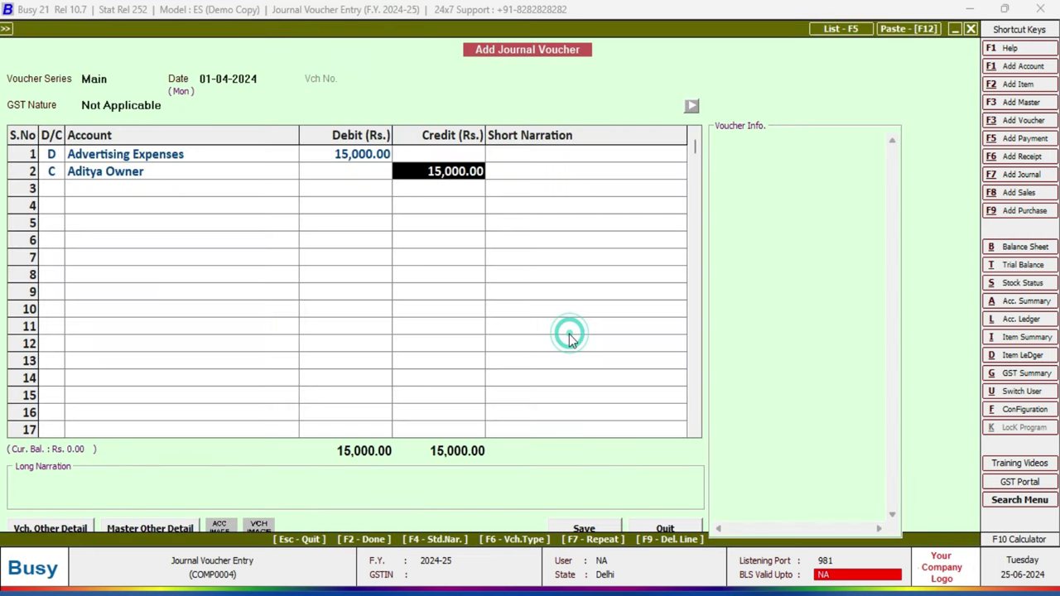
Credit the owner's account with 15,000, leave both narrations blank and save the voucher.
key("Return")
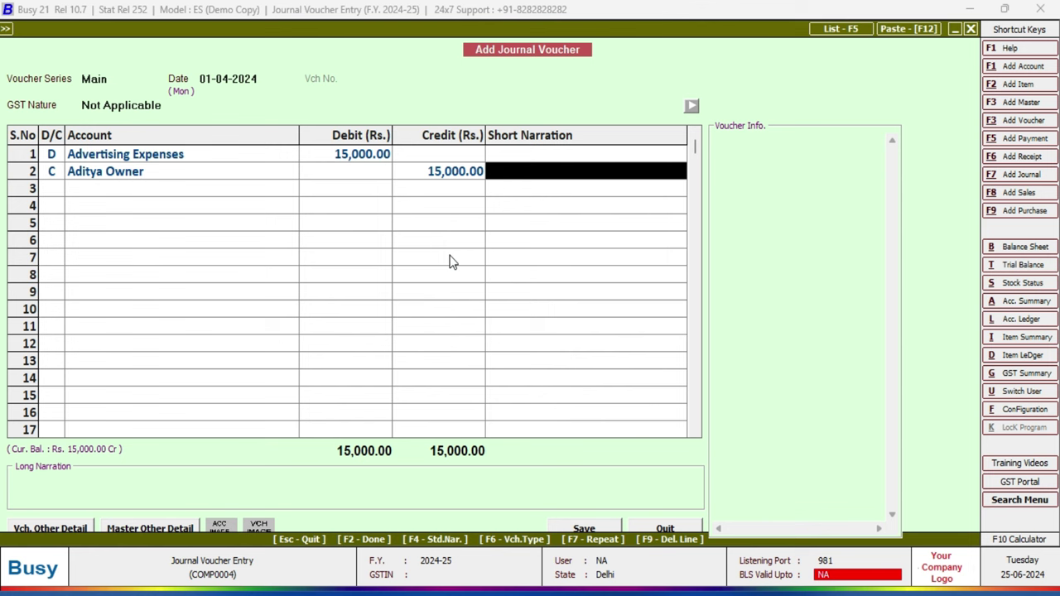
key("Return")
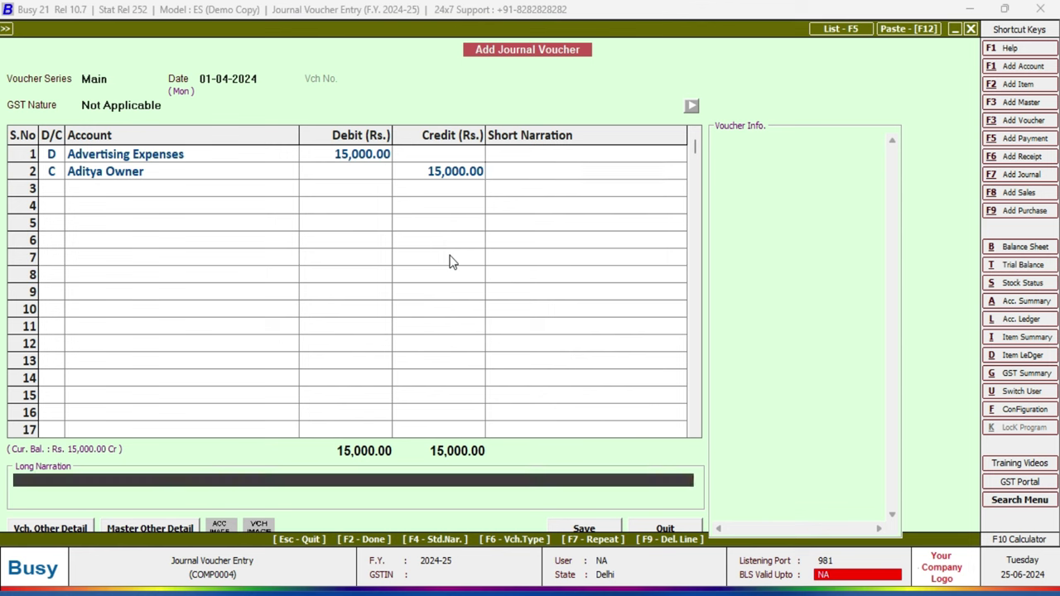
key("Return")
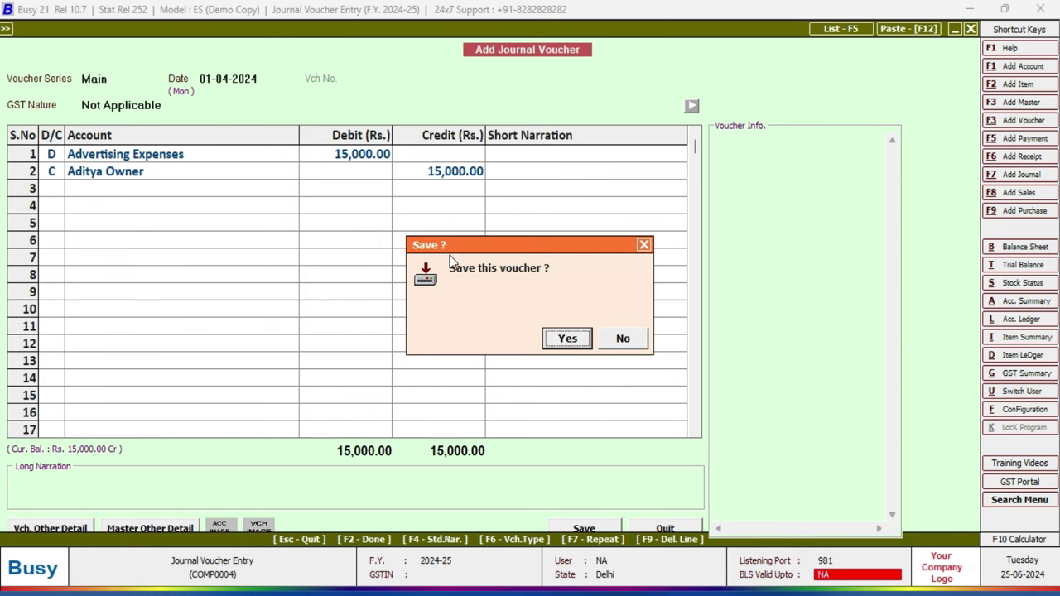
key("Return")
Switch to the Word document and read item 8 for the building rent's amount and paying account, then return to Busy.
key("alt+Tab")
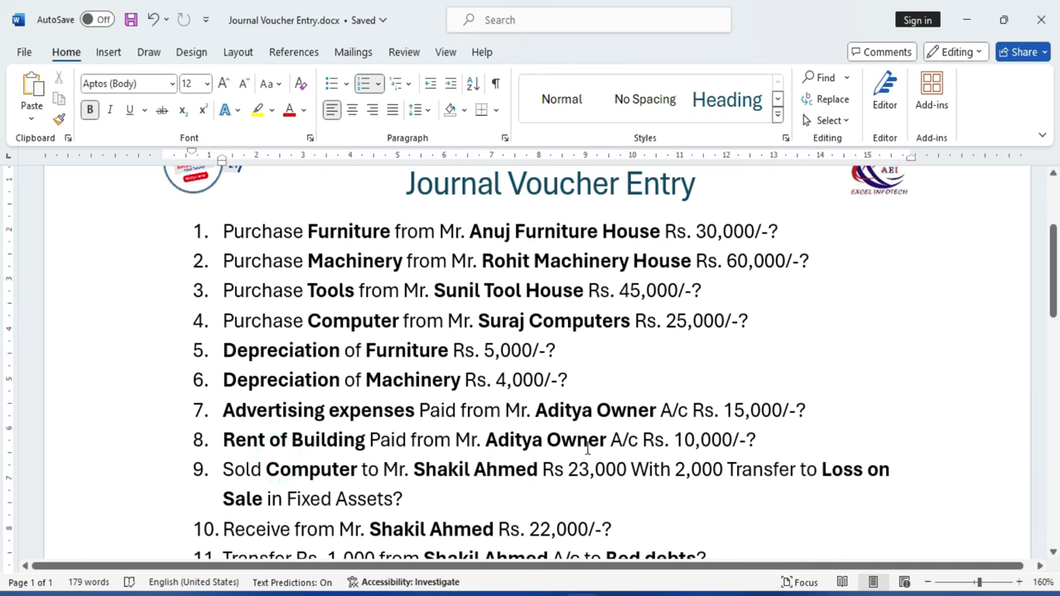
double_click(680, 440)
left_click(680, 489)
left_click_drag(487, 439, 609, 440)
left_click(549, 500)
key("alt+Tab")
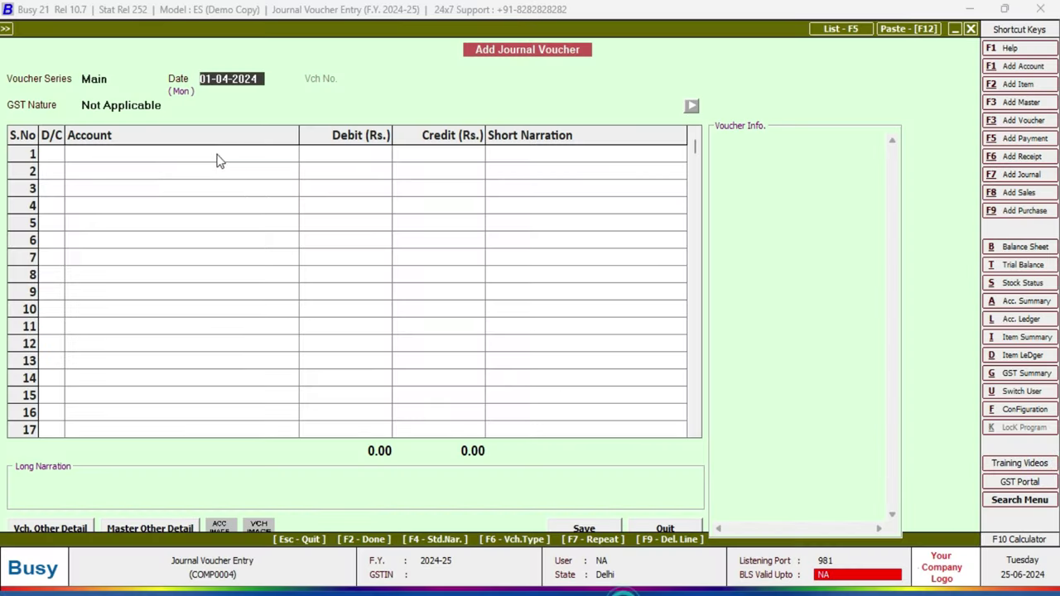
Create a Rent of Building account in the Expenses (Indirect/Admn.) group from the new voucher's debit line and save it.
left_click(103, 155)
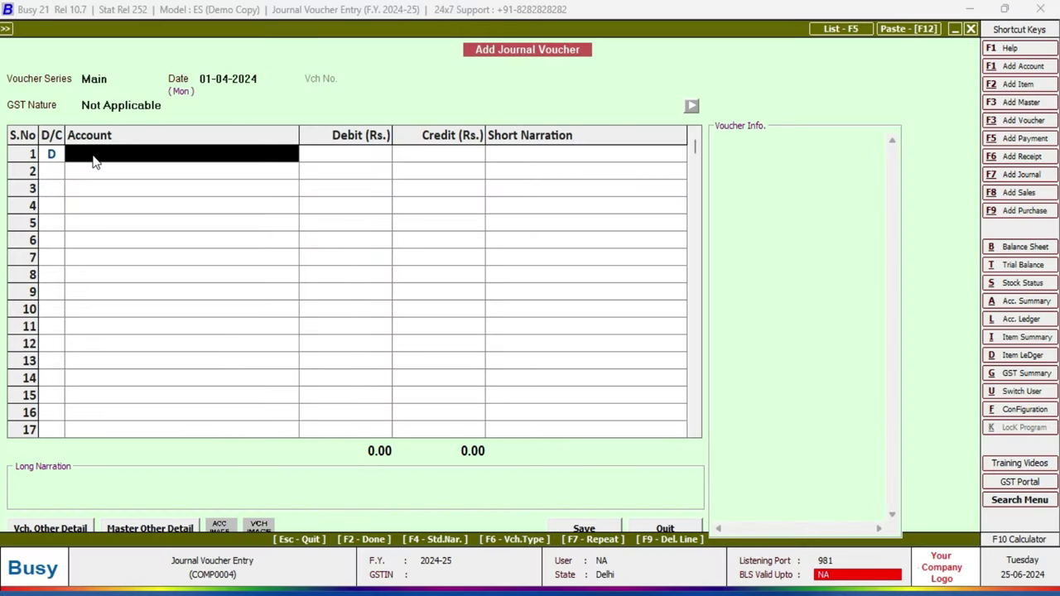
key("F3")
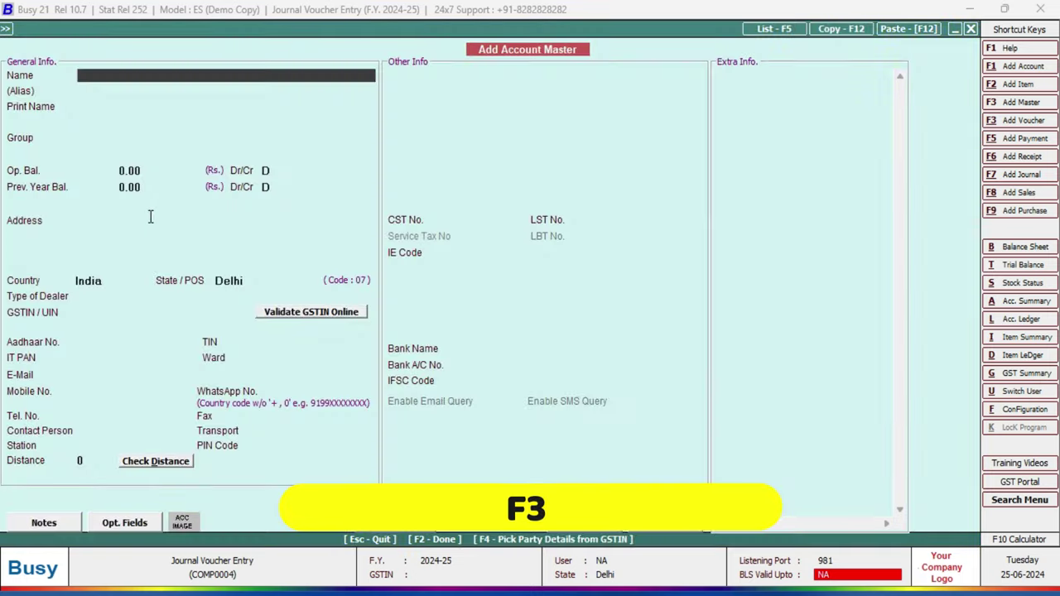
type("Rent of Building")
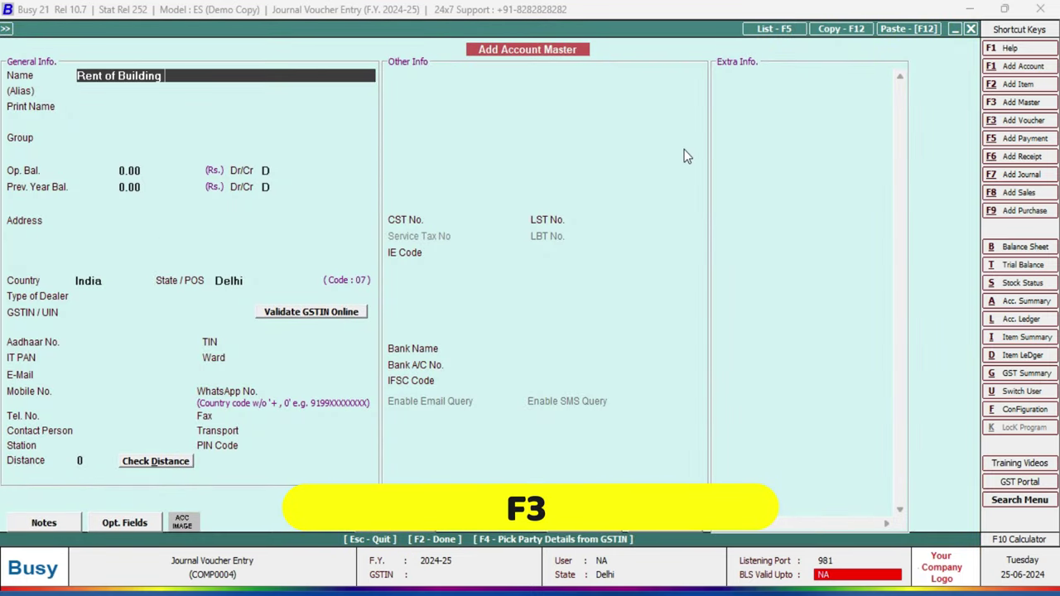
key("Return")
key("Return")
key("Return")
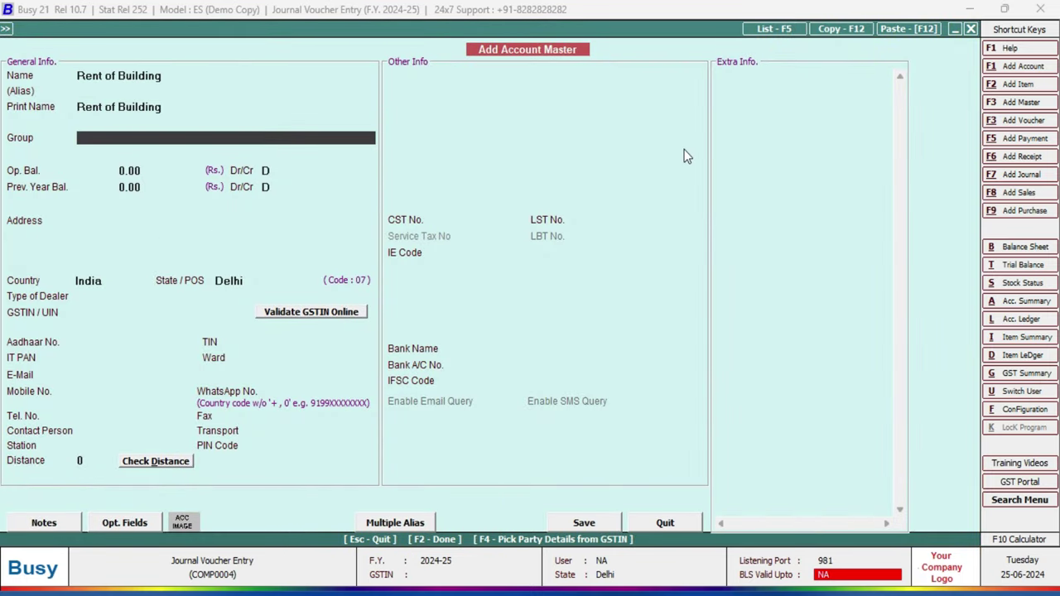
type("e")
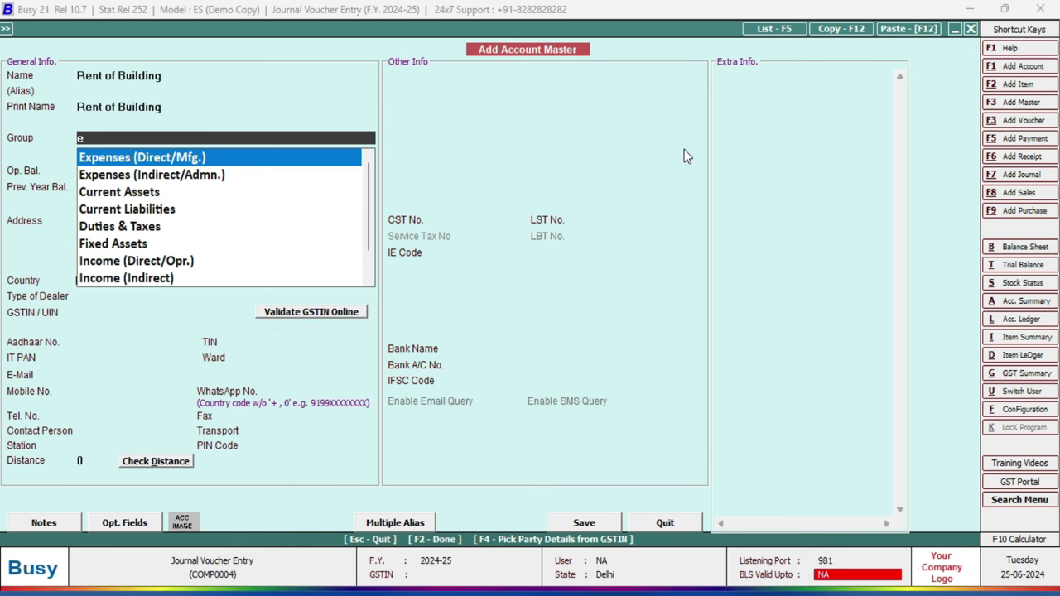
key("Down")
key("Return")
key("F2")
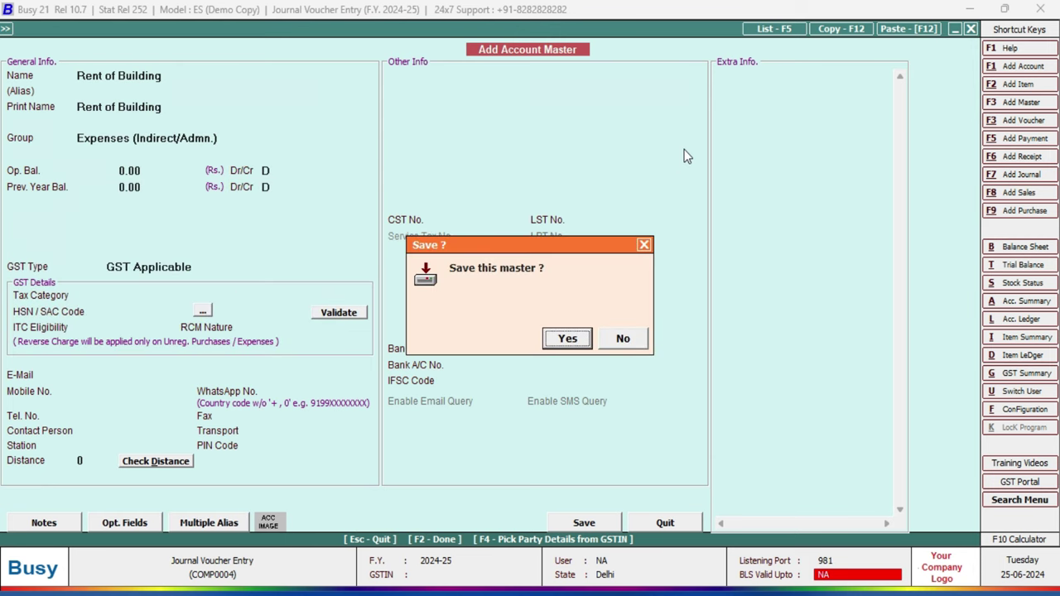
key("Return")
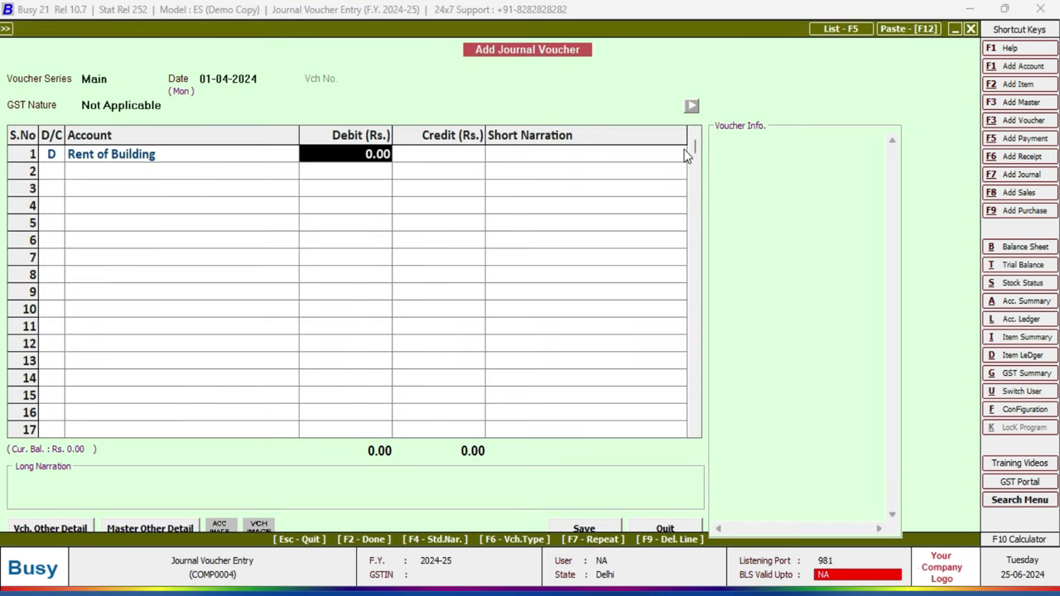
Debit Rent of Building with 10,000, leaving the short narration blank.
type("10000")
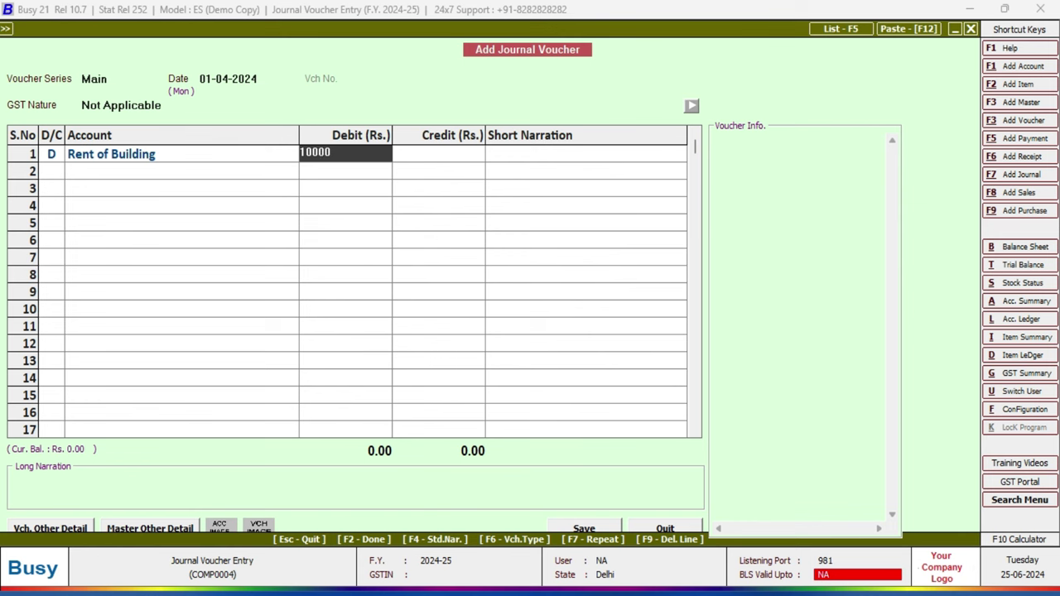
key("Return")
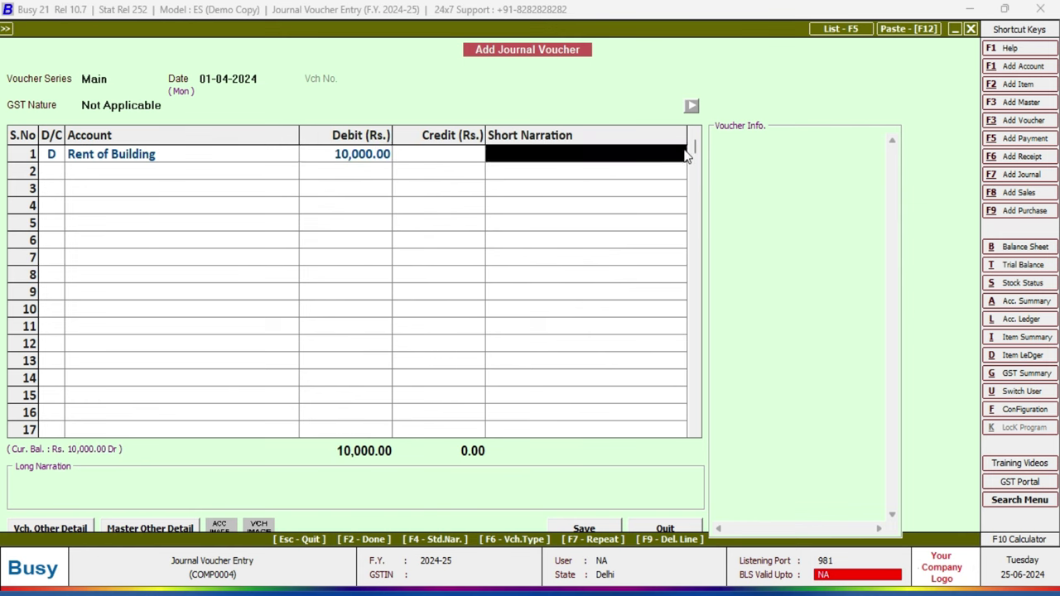
key("Return")
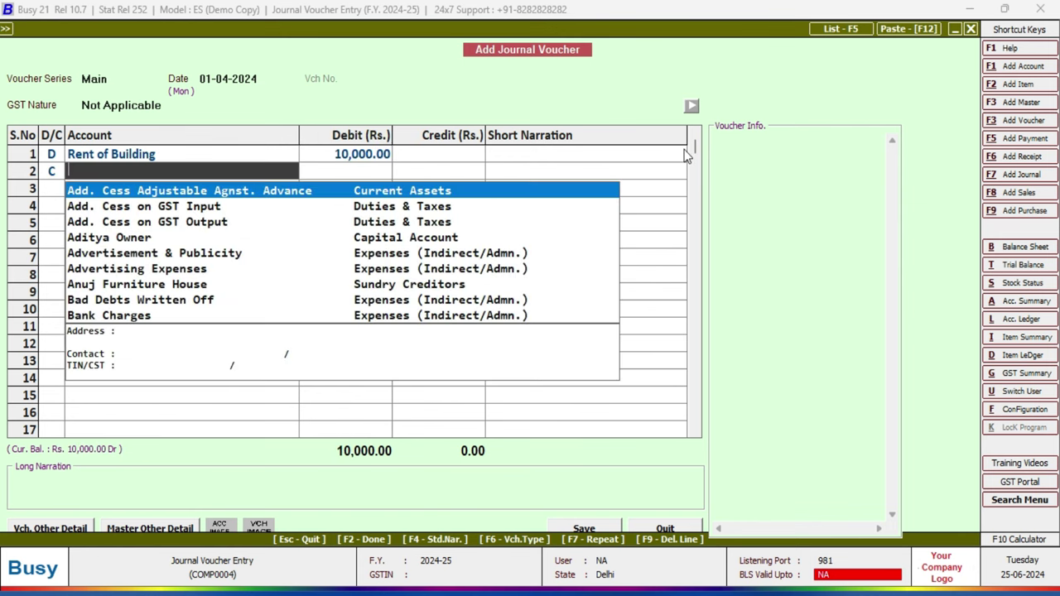
Credit the existing owner's account with 10,000, leave both narrations blank and save the voucher.
type("ad")
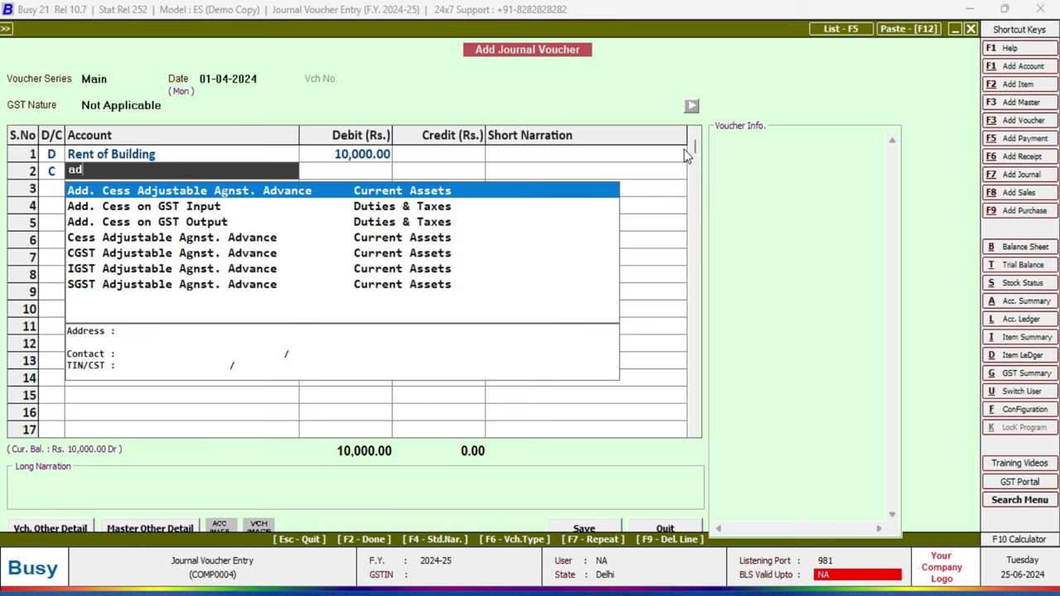
type("itya Owner")
key("Return")
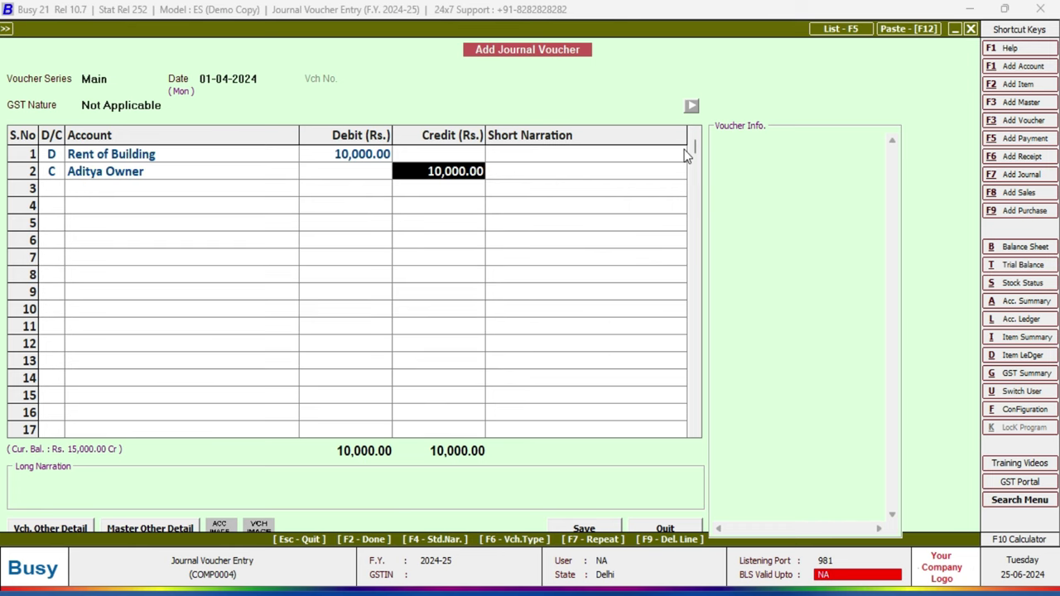
key("Return")
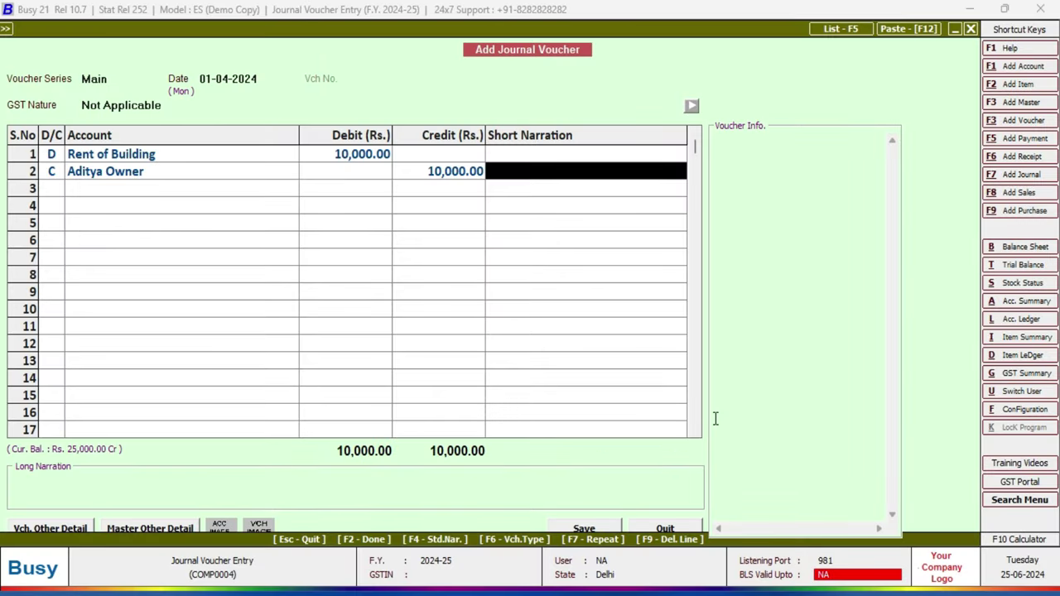
key("Return")
key("Return")
key("Return")
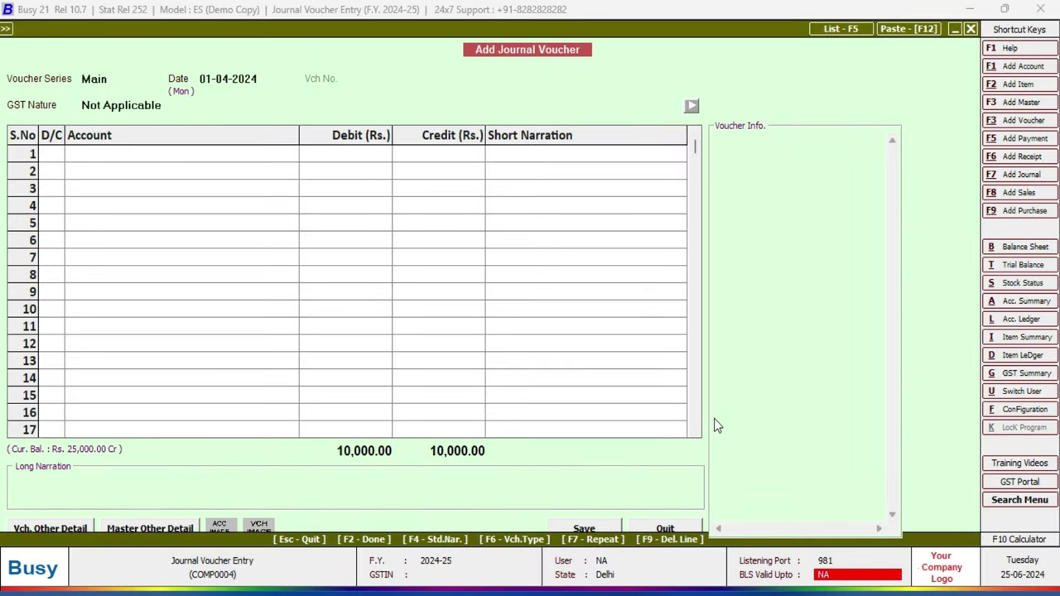
Switch to Word and examine item 9 for the computer's buyer, sale amount and loss account.
key("alt+Tab")
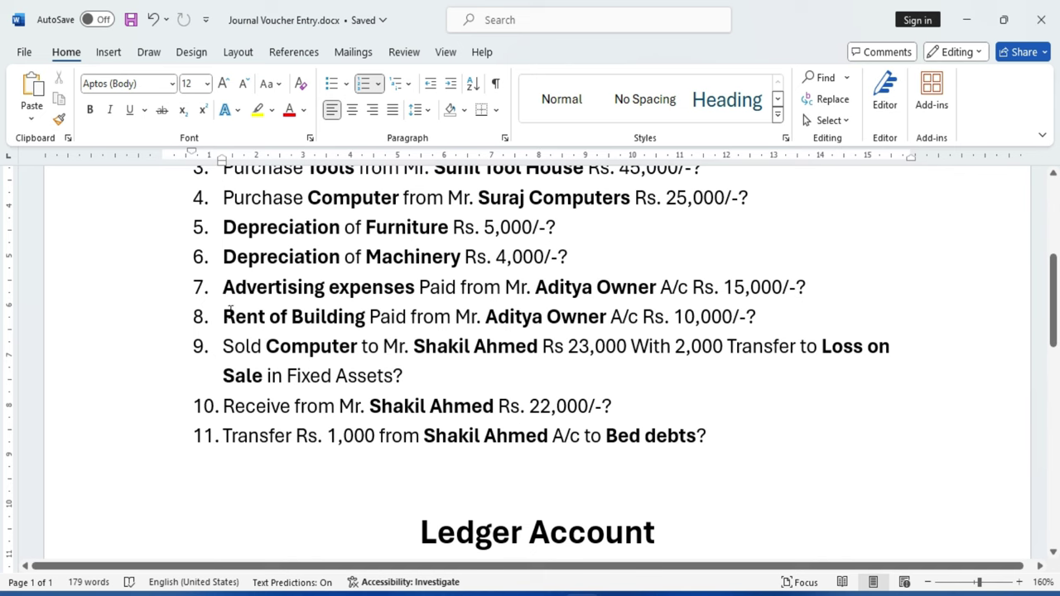
left_click_drag(224, 317, 756, 318)
left_click(642, 386)
left_click_drag(224, 347, 422, 370)
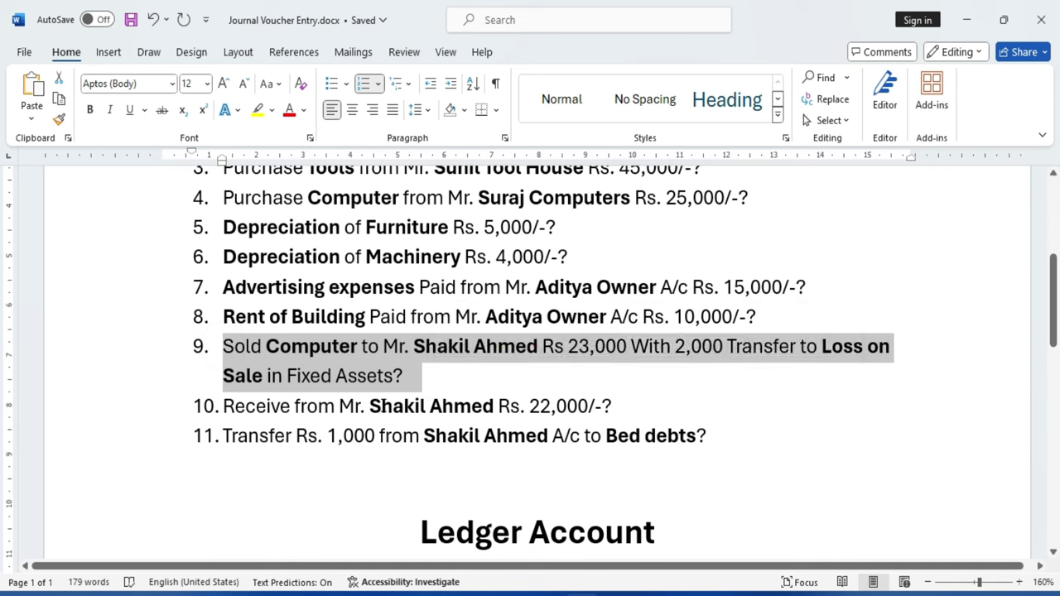
left_click(382, 405)
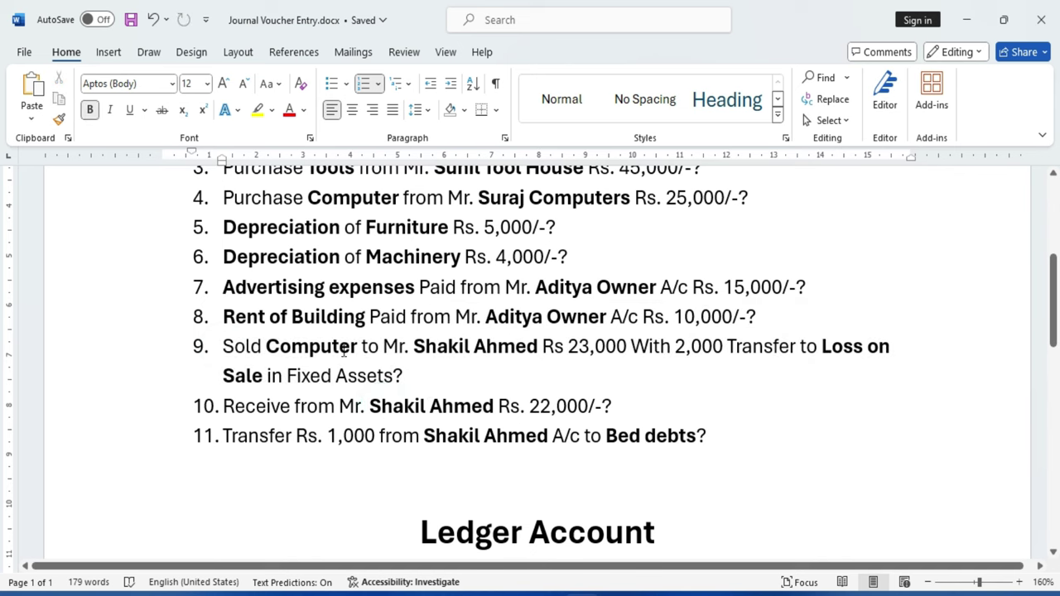
left_click_drag(414, 348, 621, 349)
left_click(599, 382)
left_click(651, 388)
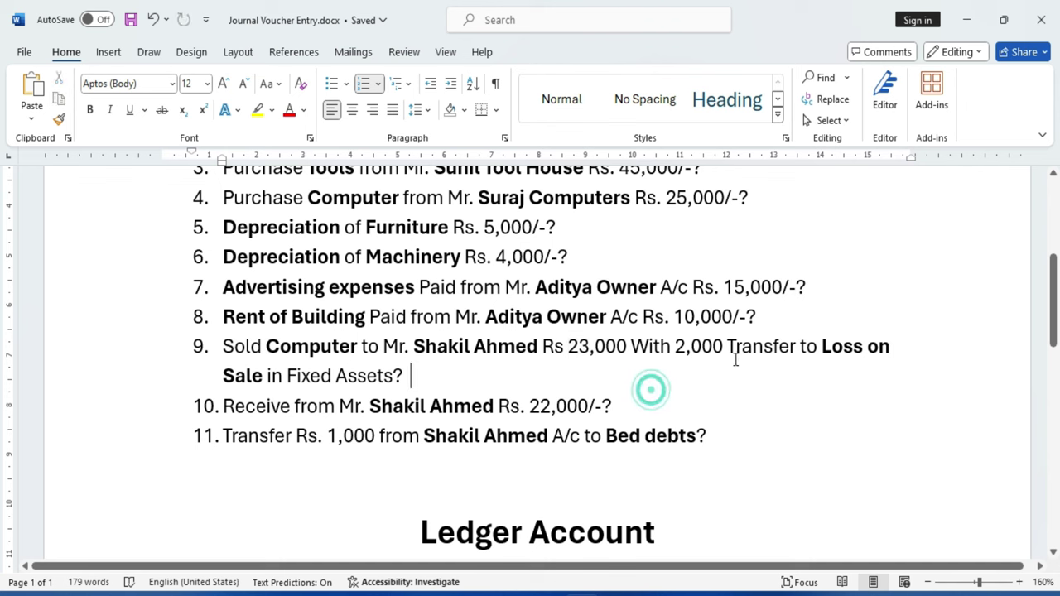
left_click_drag(823, 348, 890, 347)
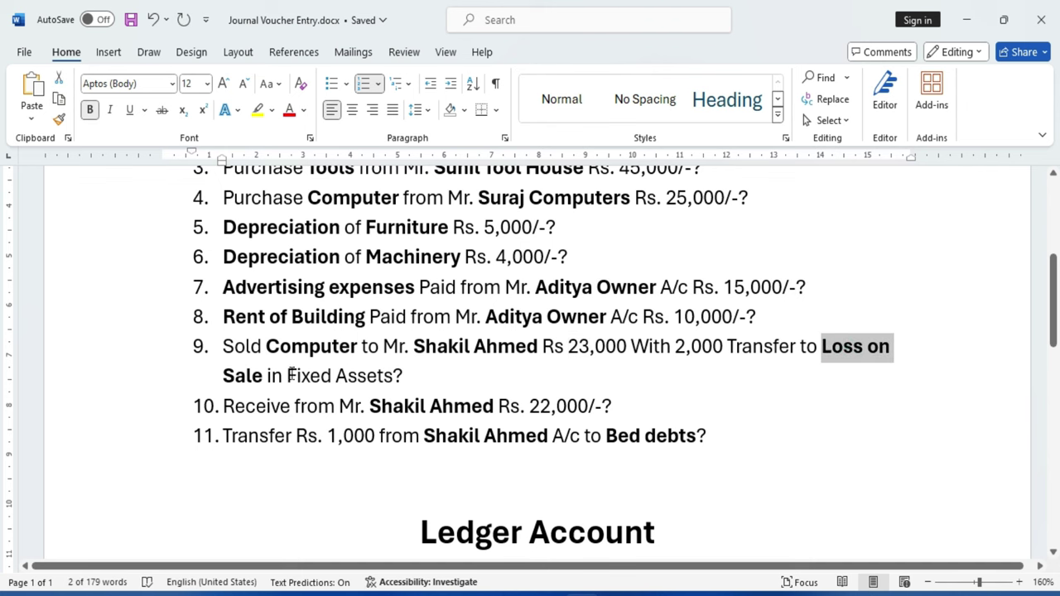
left_click_drag(290, 375, 424, 387)
left_click(420, 434)
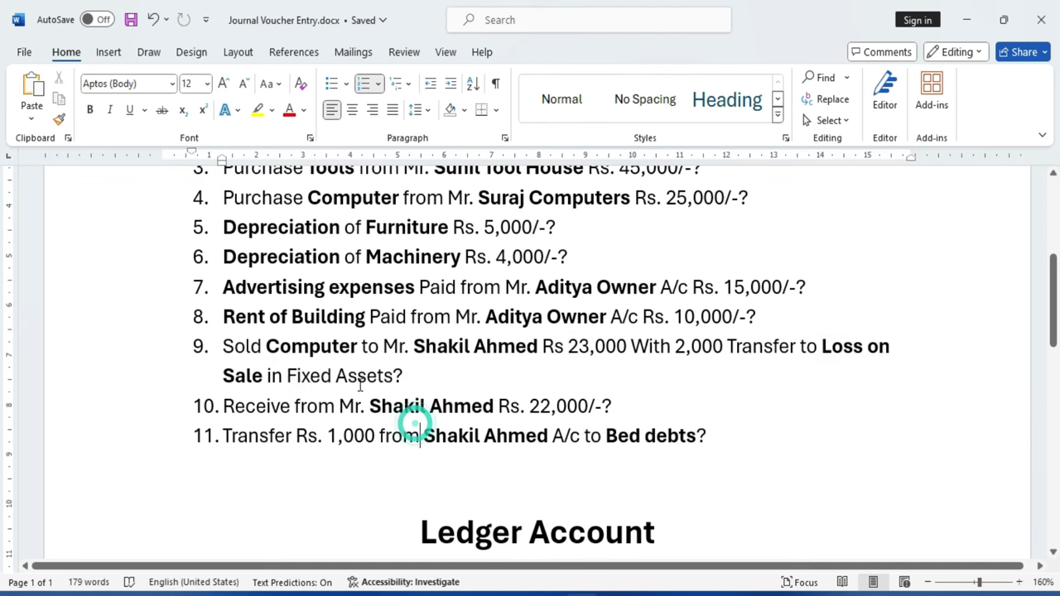
Compare the computer's purchase price in item 4 with the loss amount and buyer in item 9.
scroll(360, 385, "up", 3)
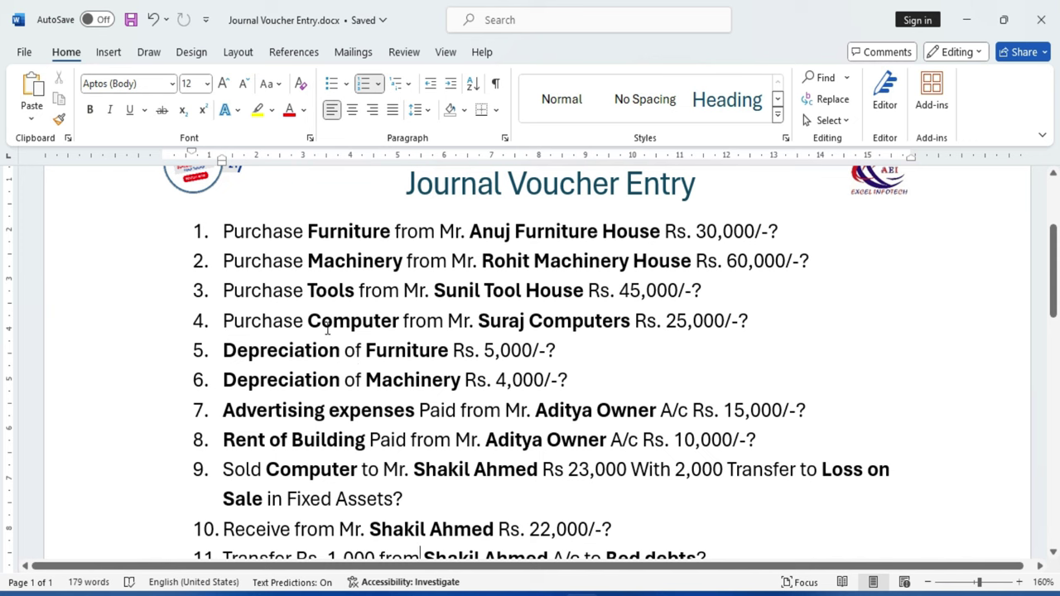
double_click(329, 323)
left_click_drag(669, 323, 748, 323)
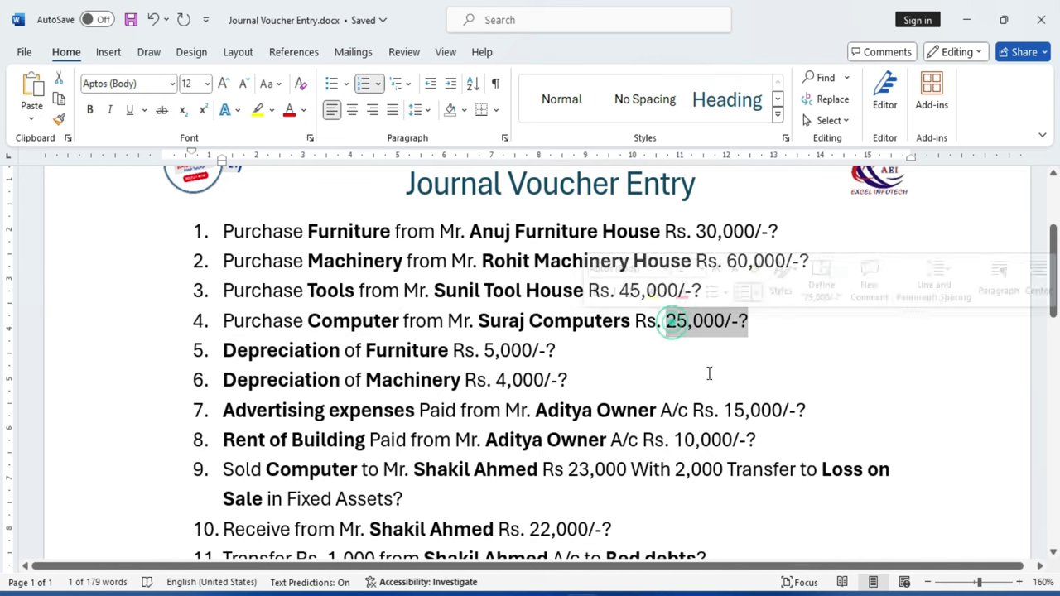
scroll(611, 359, "down", 5)
left_click(519, 335)
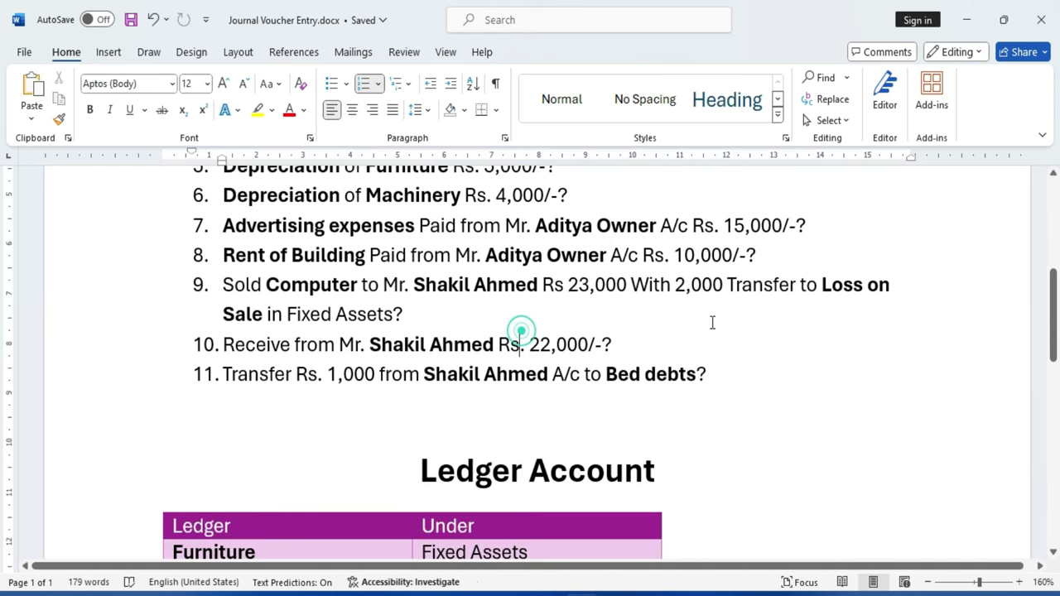
left_click_drag(675, 285, 717, 289)
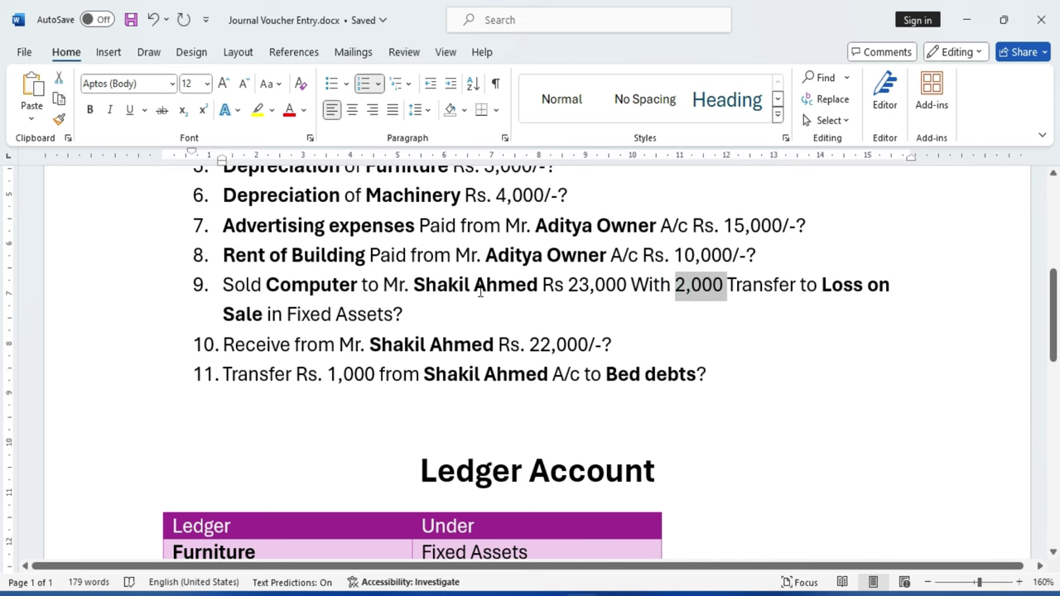
left_click_drag(414, 286, 532, 295)
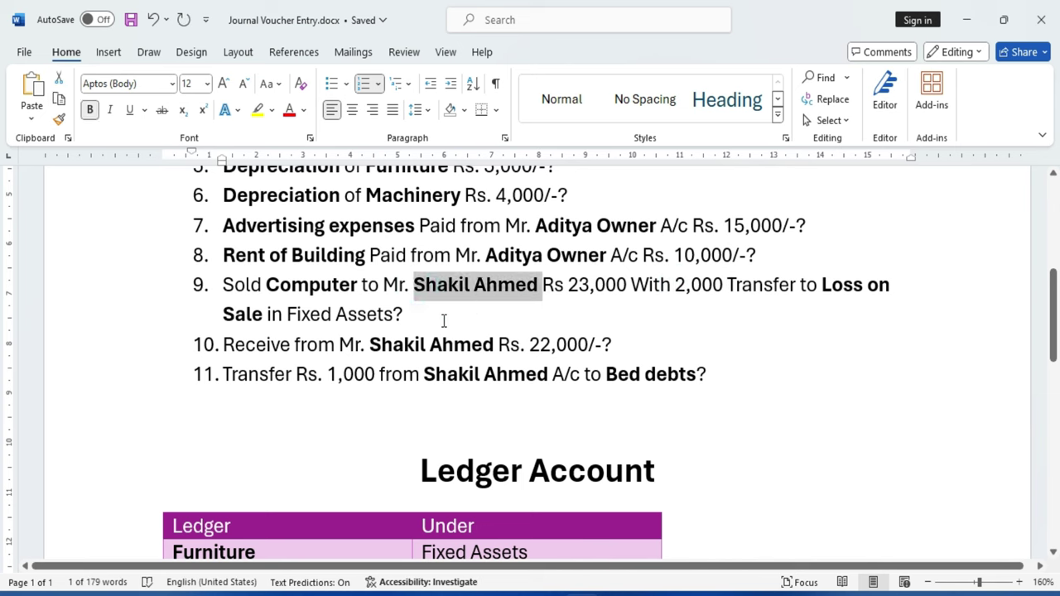
left_click(442, 320)
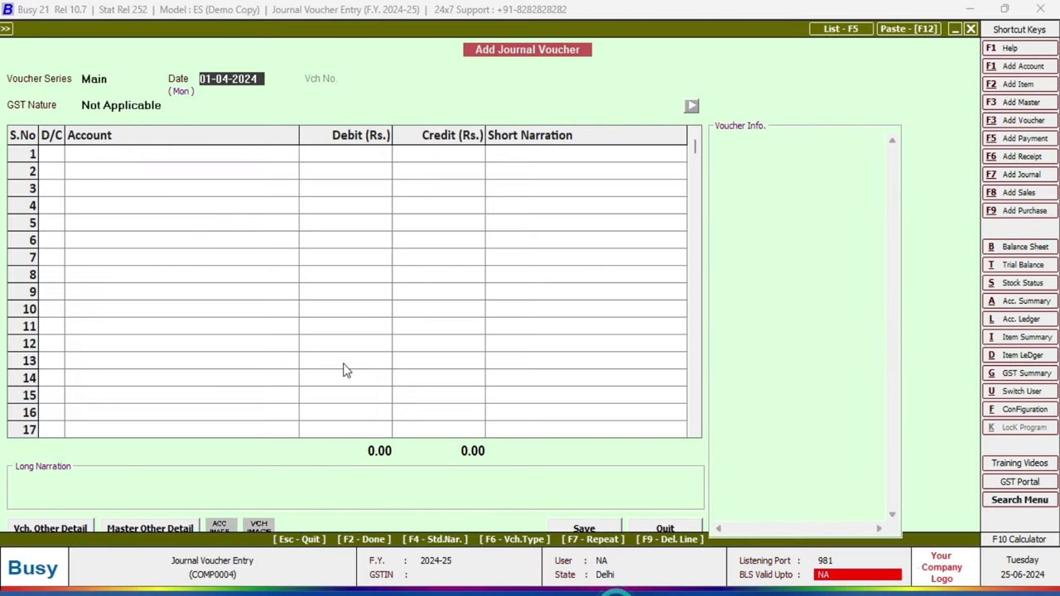
On the voucher's first debit line, start a new account with the computer buyer's name under the Sundry Debtors group.
left_click(96, 154)
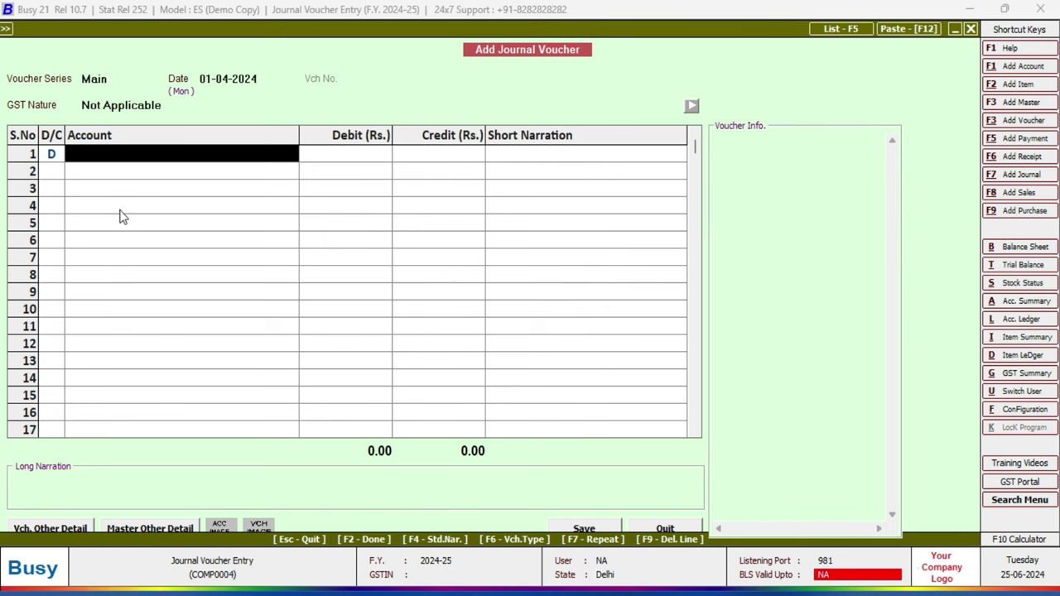
key("F3")
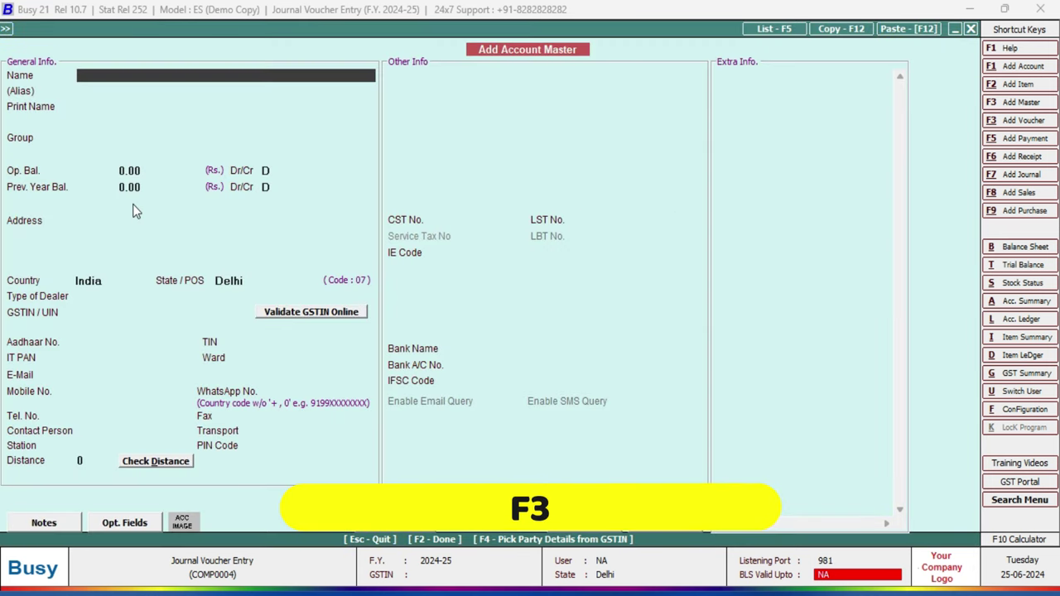
type("Shakil Ahmed")
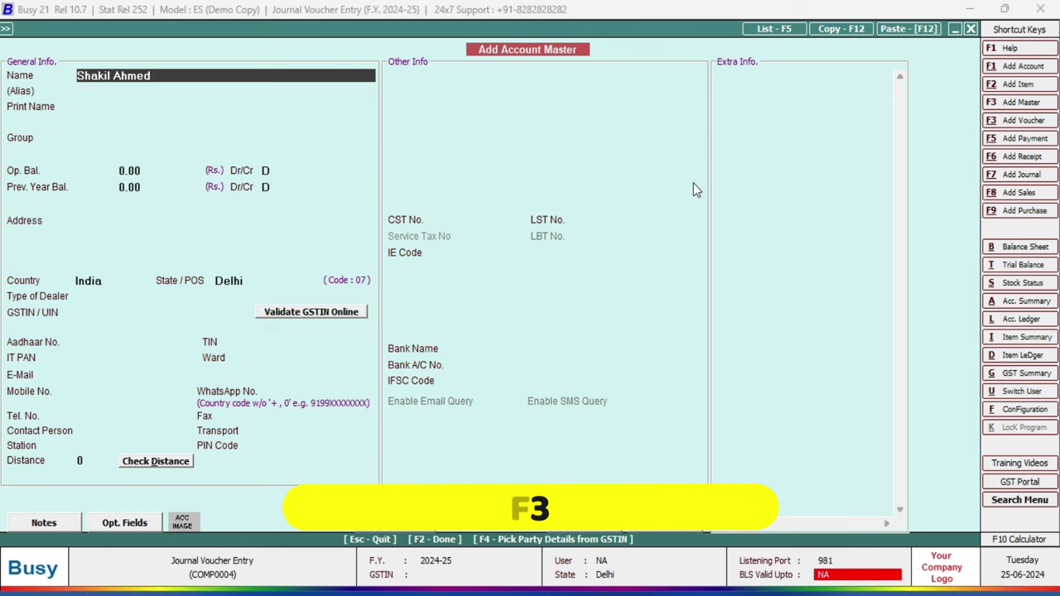
key("Return")
key("Return")
key("Return")
type("s")
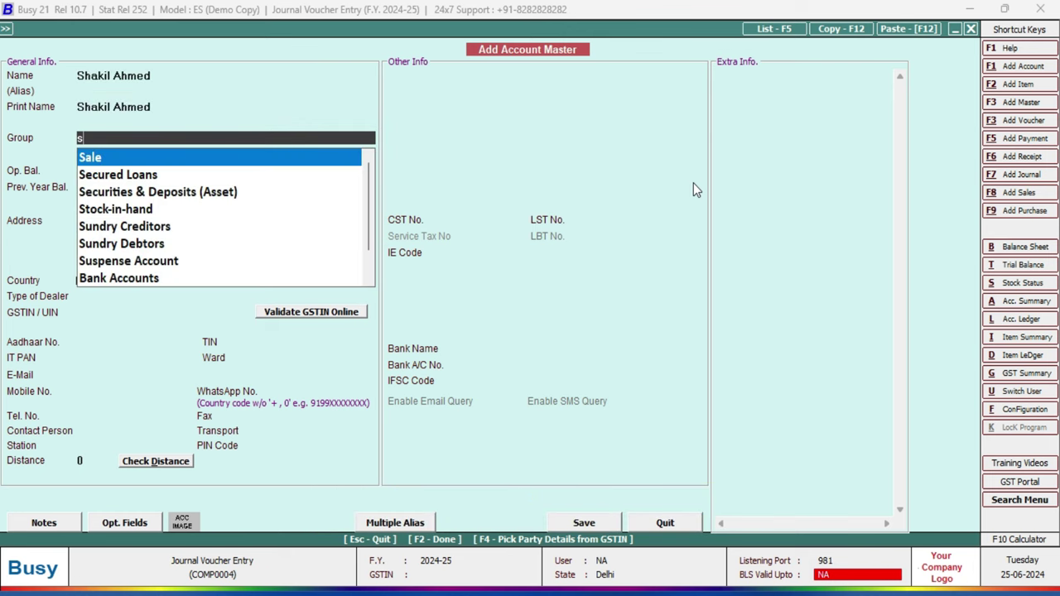
type("u")
key("Down")
key("Return")
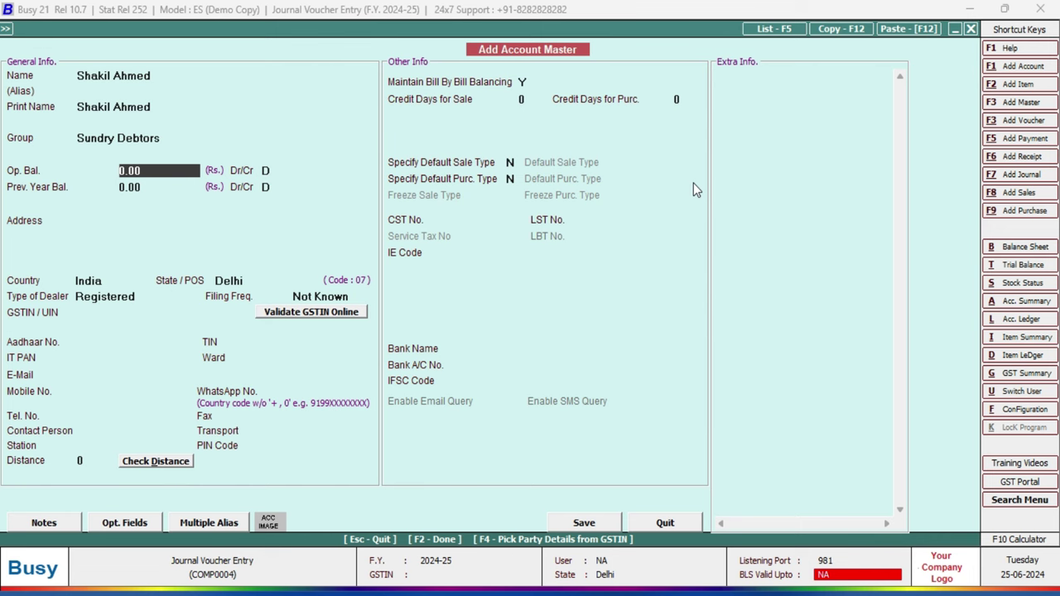
Save the buyer's account with its dealer type set to Un-Registered.
key("F2")
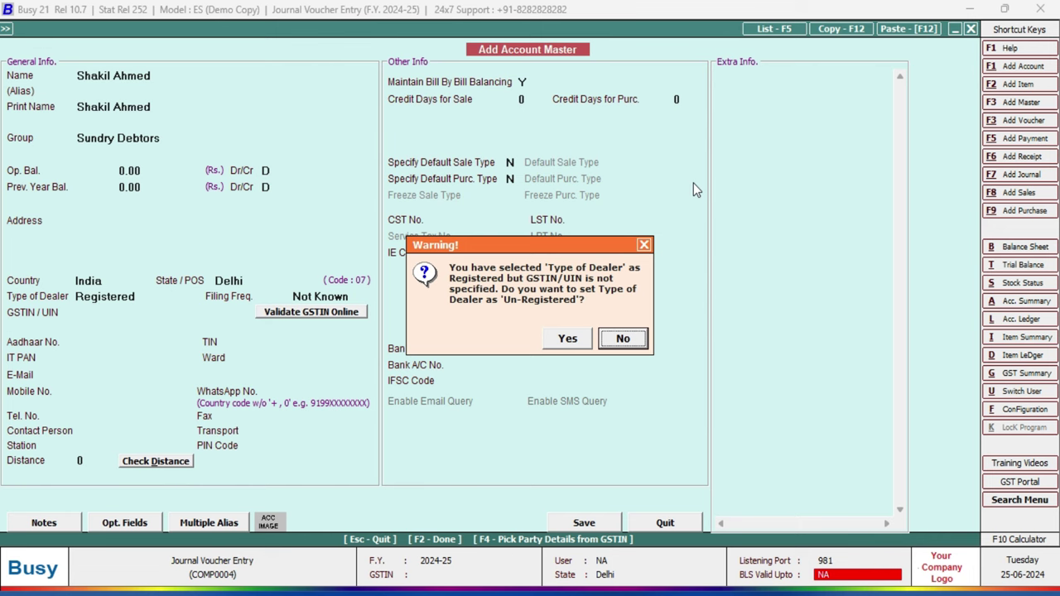
key("Left")
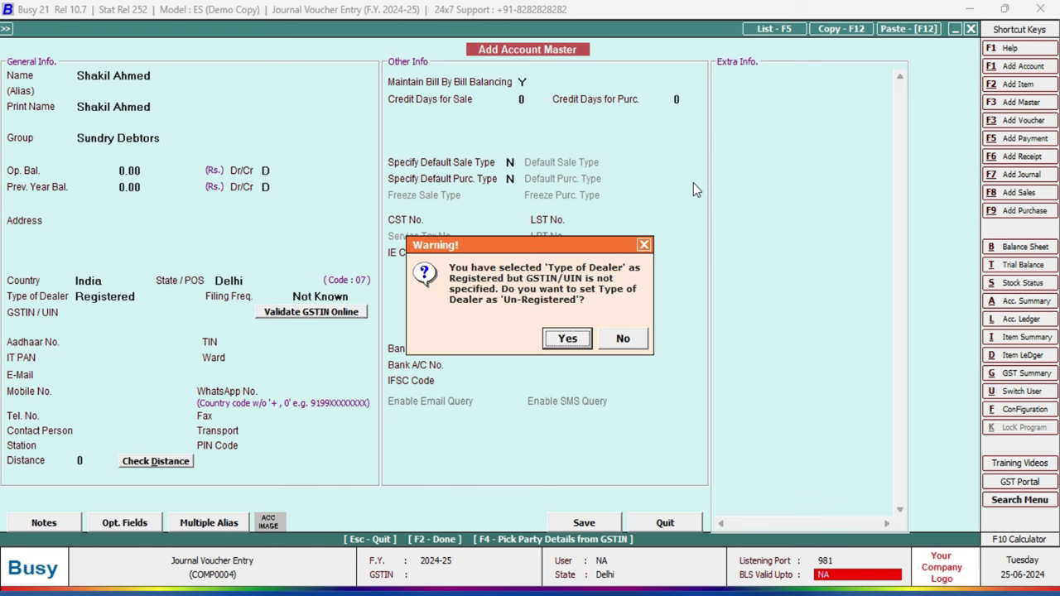
left_click(568, 339)
left_click(568, 339)
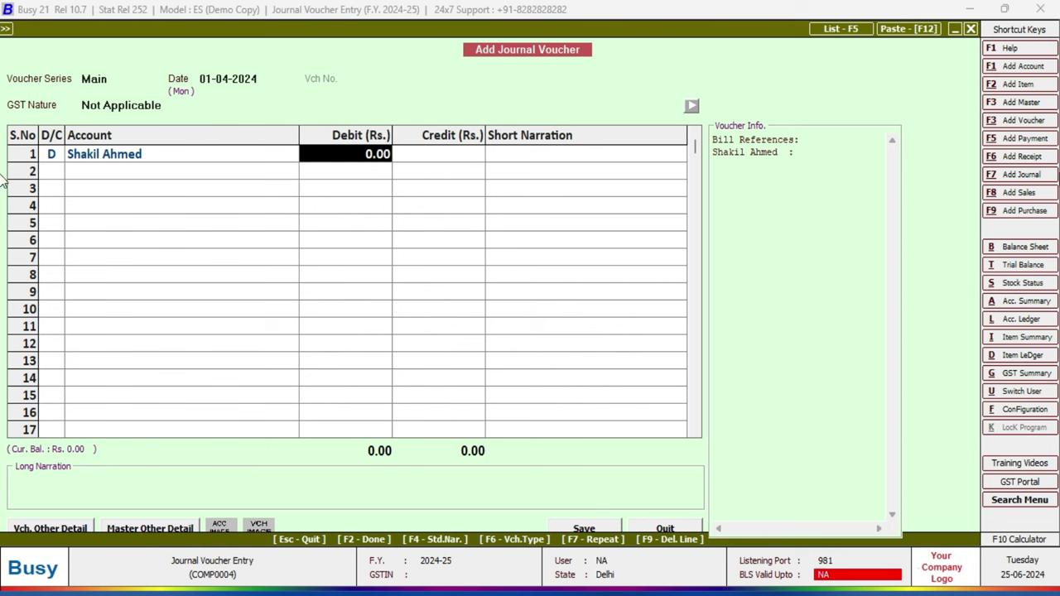
Debit the computer buyer's account with 23,000.
type("23")
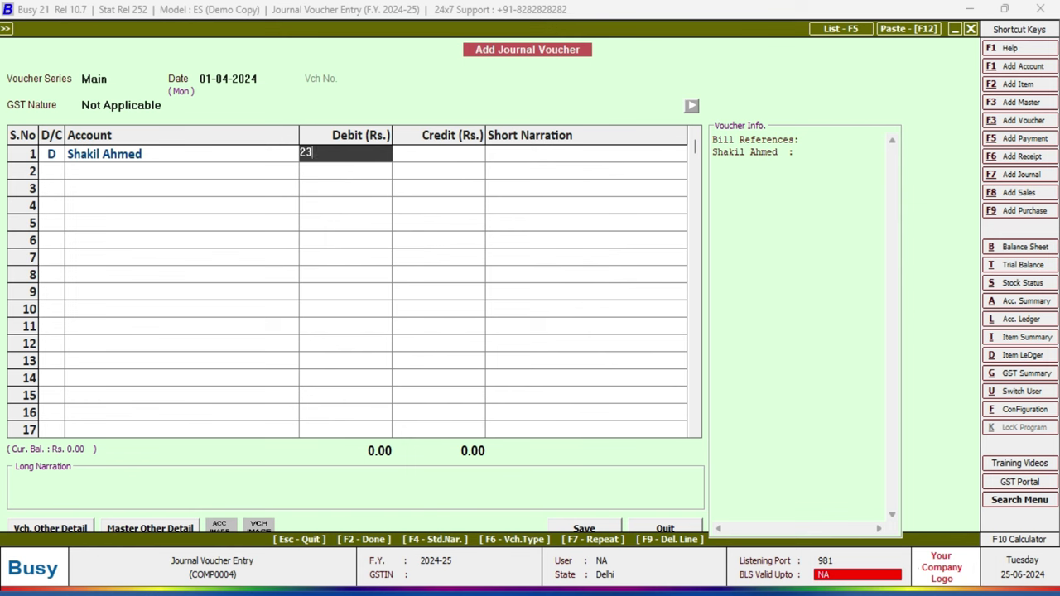
type("000")
key("Return")
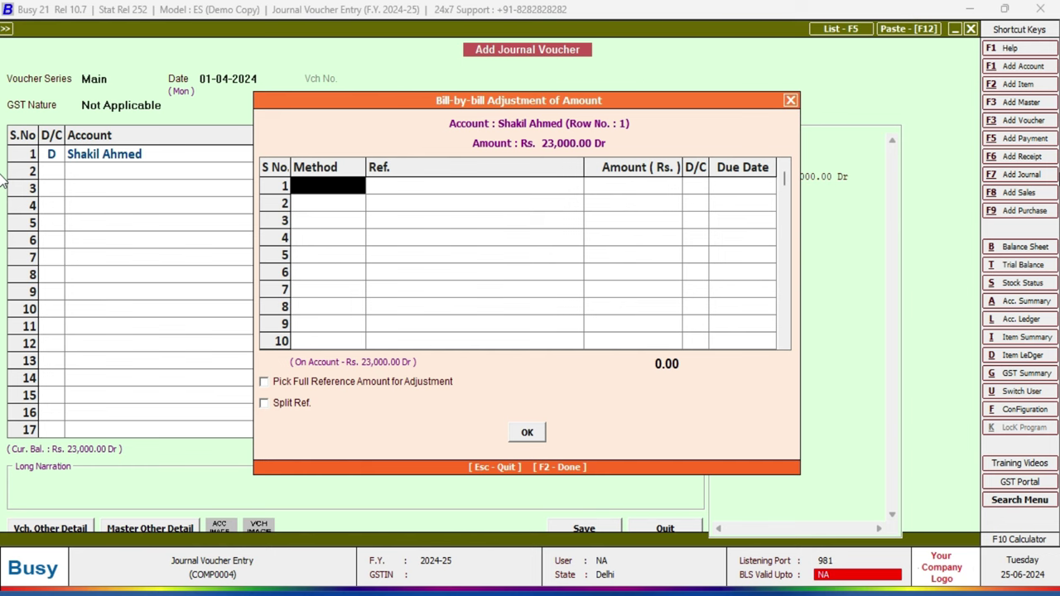
Allocate the buyer's full 23,000 debit to a new bill reference 1 due 01-04-2024, leaving the short narration blank.
key("Return")
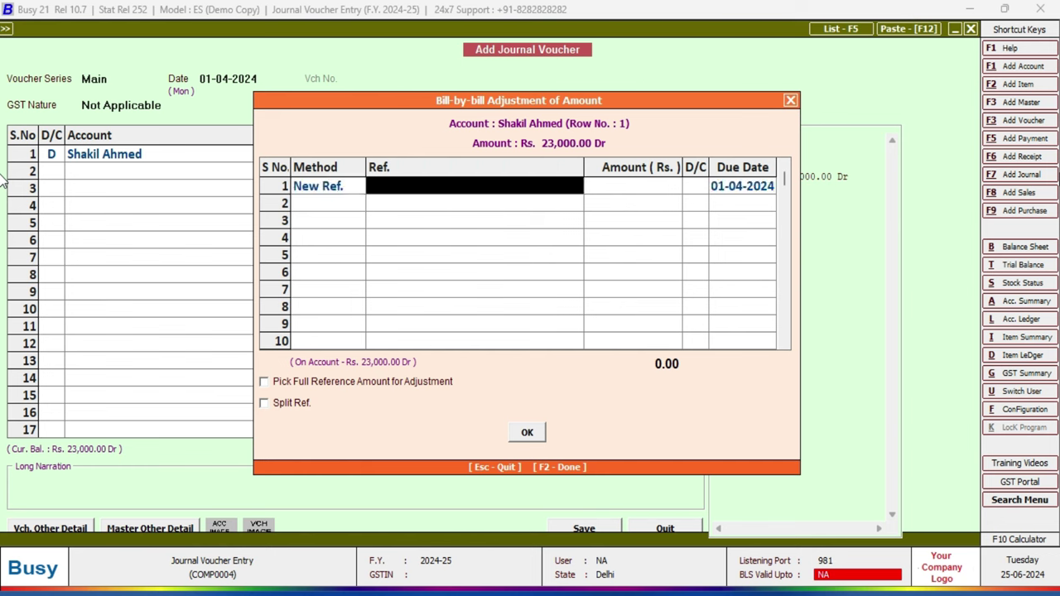
type("1")
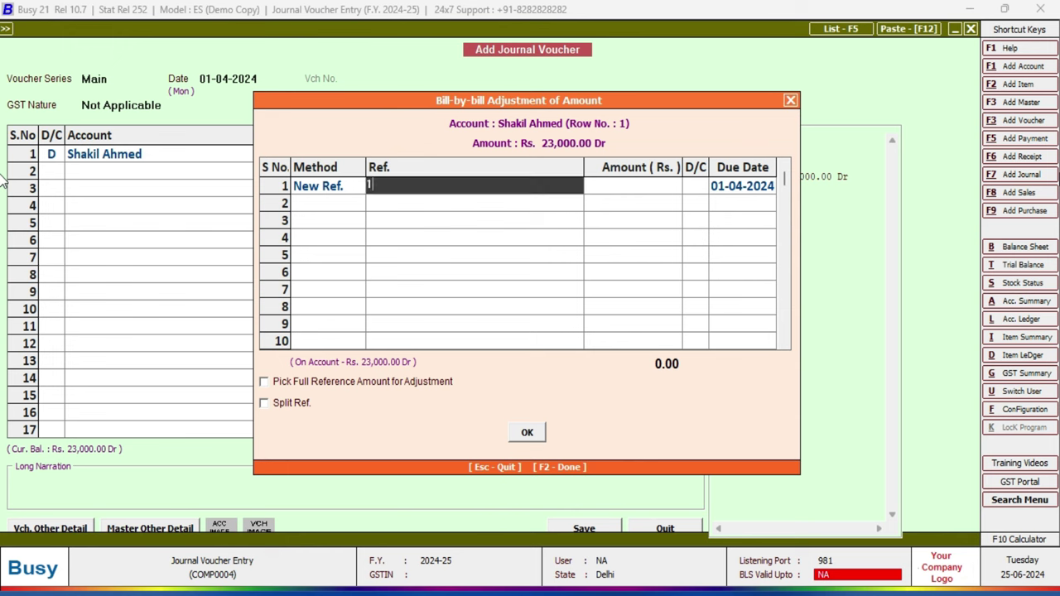
key("Return")
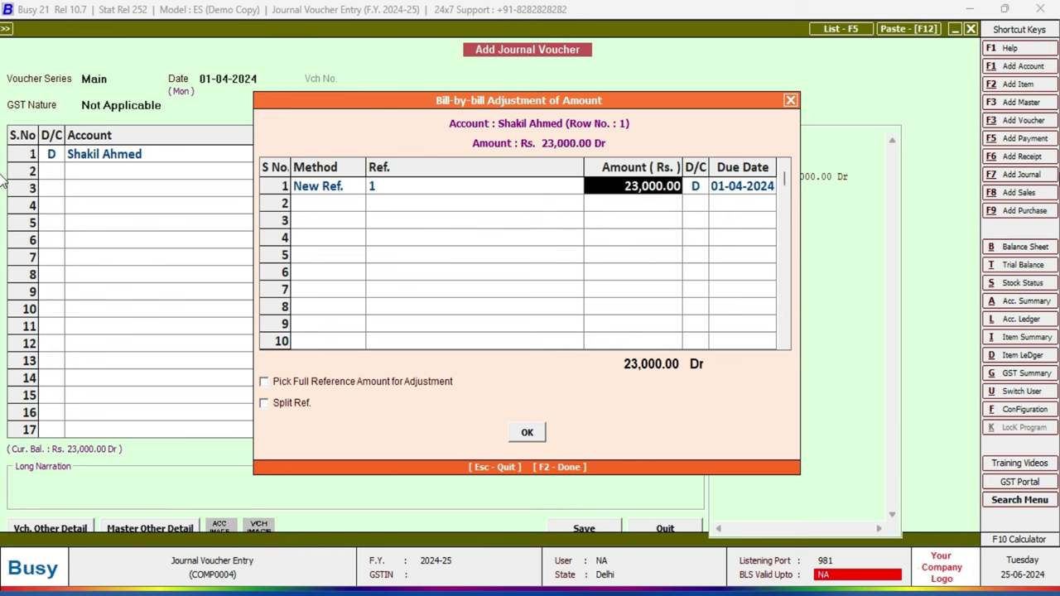
key("Return")
key("Return")
key("Return")
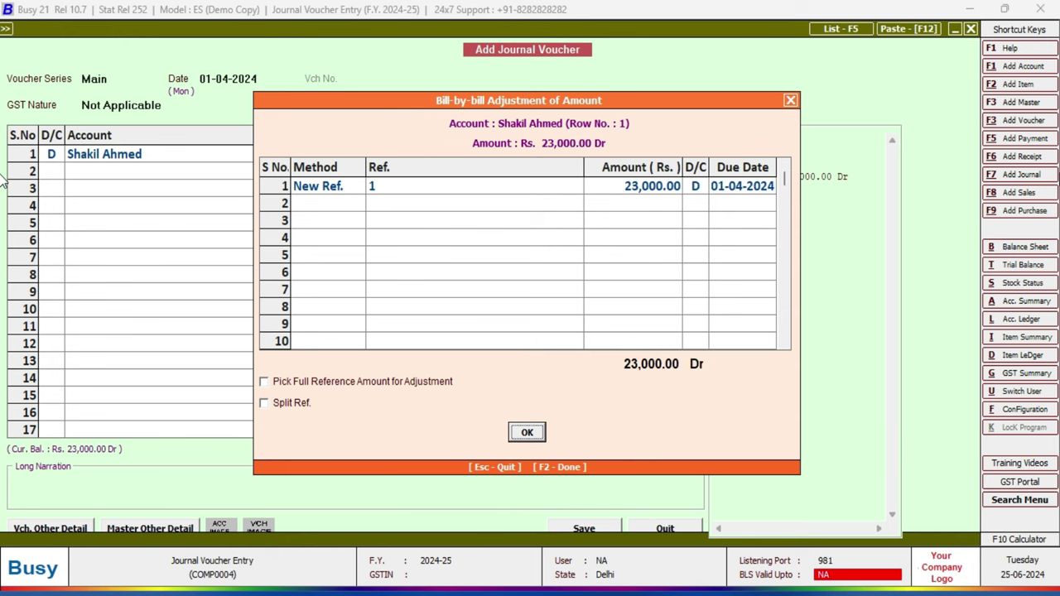
key("Return")
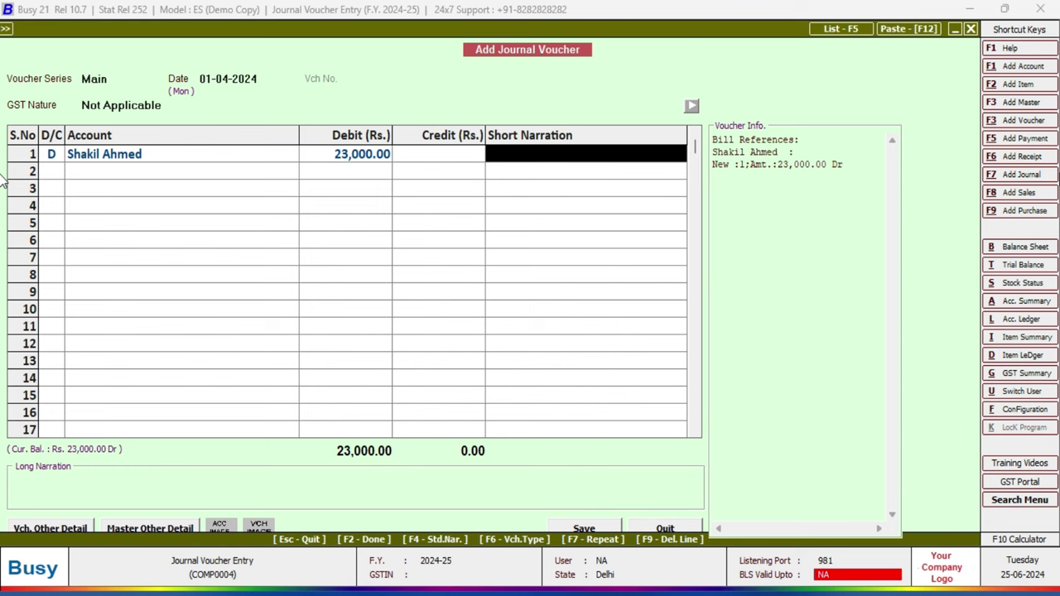
key("Return")
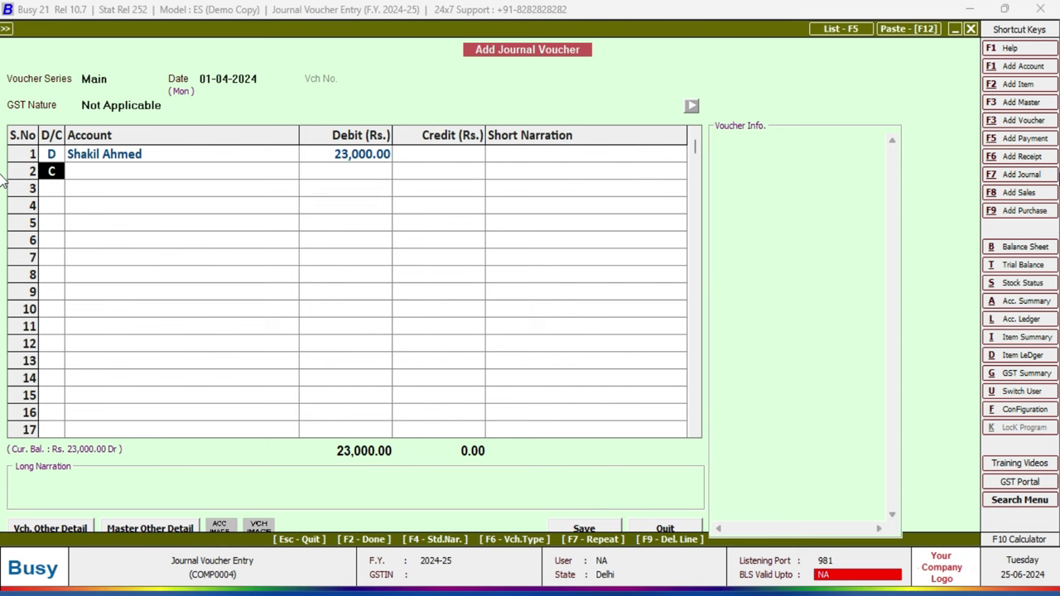
On a second debit line, start a new account named Loss on Sale, copying the name from item 9 in Word.
type("D")
key("Return")
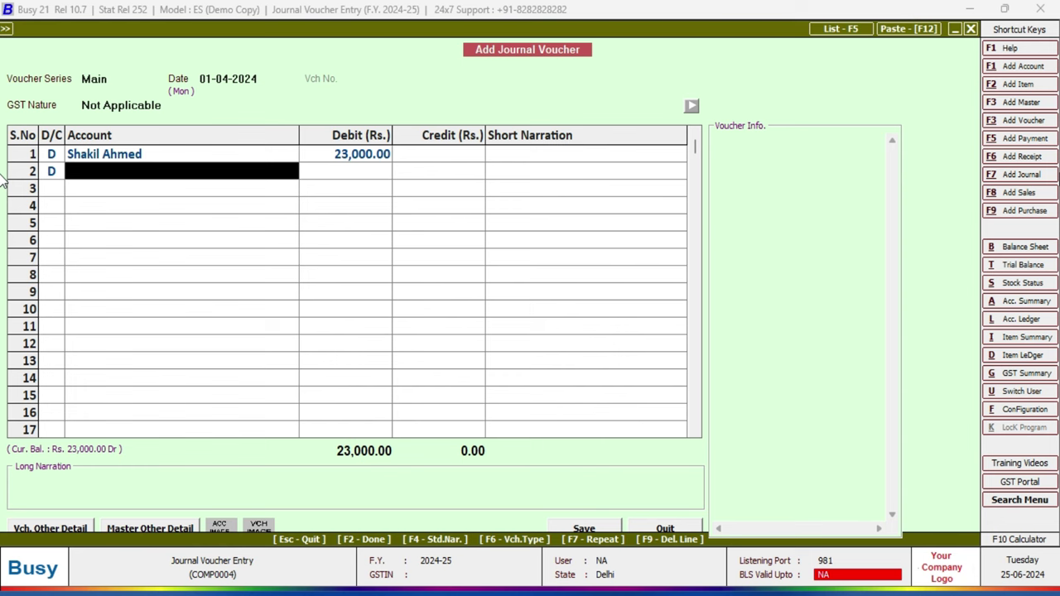
key("alt+F1")
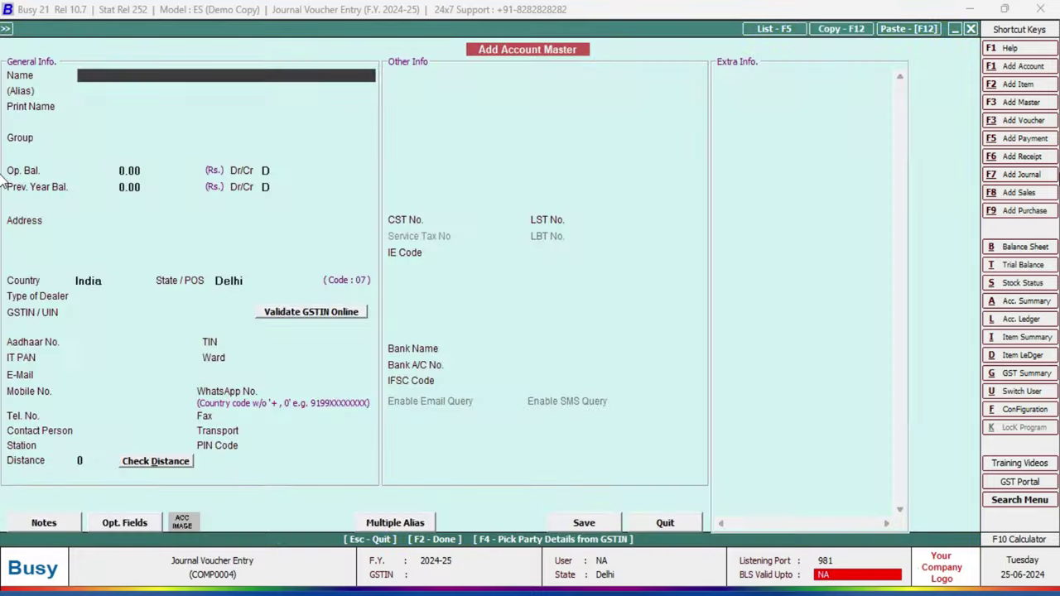
key("alt+Tab")
left_click(775, 402)
left_click_drag(820, 286, 248, 323)
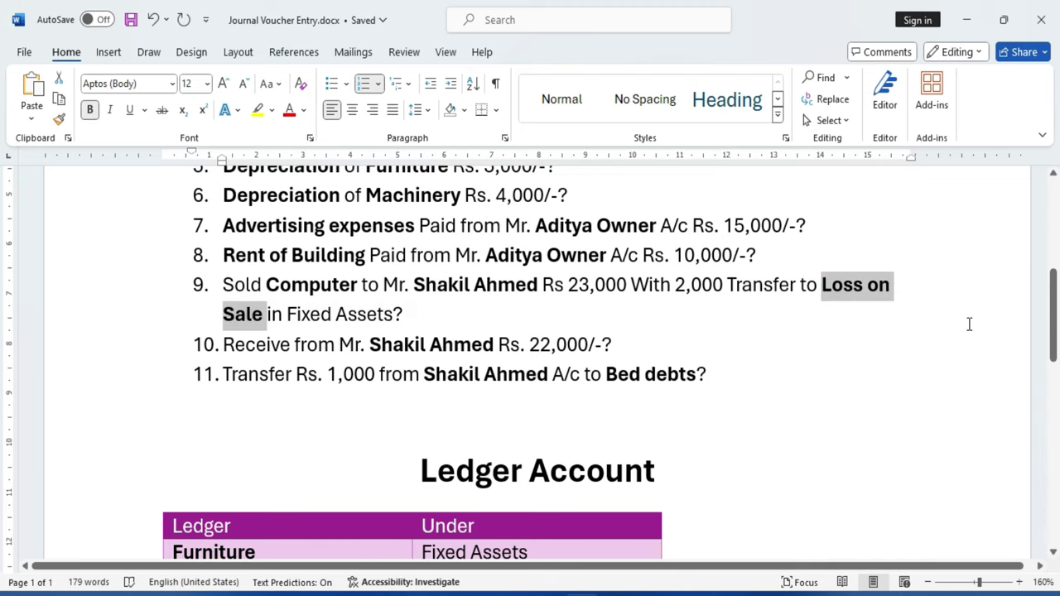
key("ctrl+c")
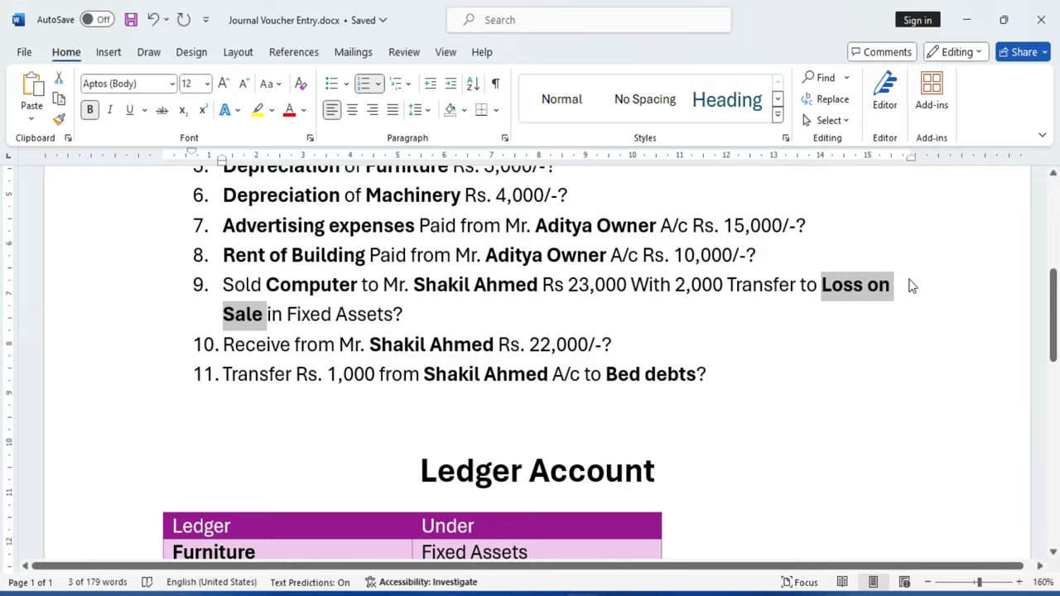
key("alt+Tab")
key("ctrl+v")
key("Return")
key("Return")
key("Return")
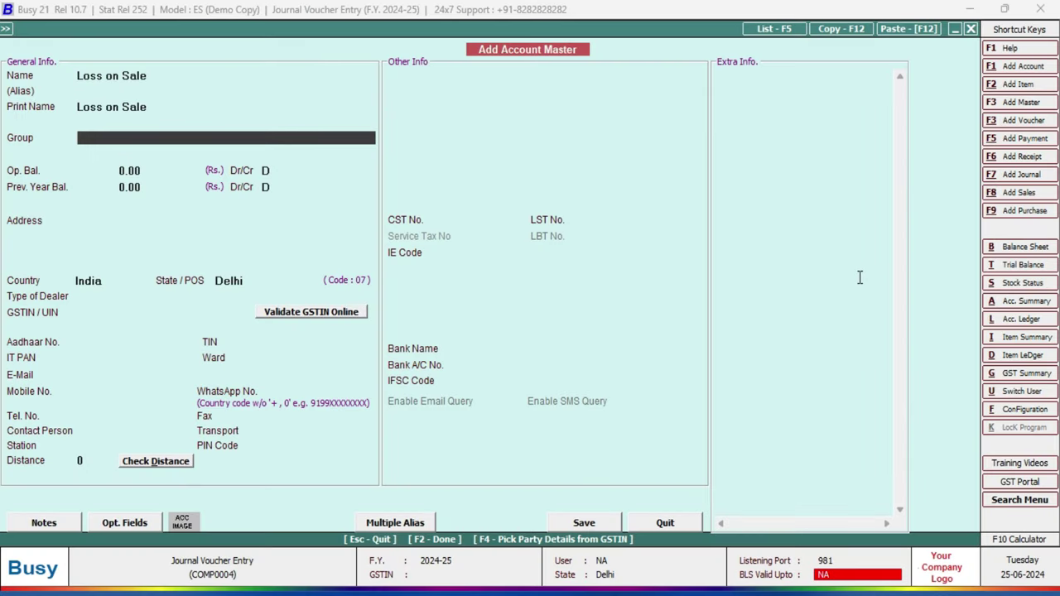
Assign the Loss on Sale account to the Expenses (Indirect/Admn.) group and save it.
type("in")
key("Down")
key("Down")
key("Down")
key("Down")
key("Return")
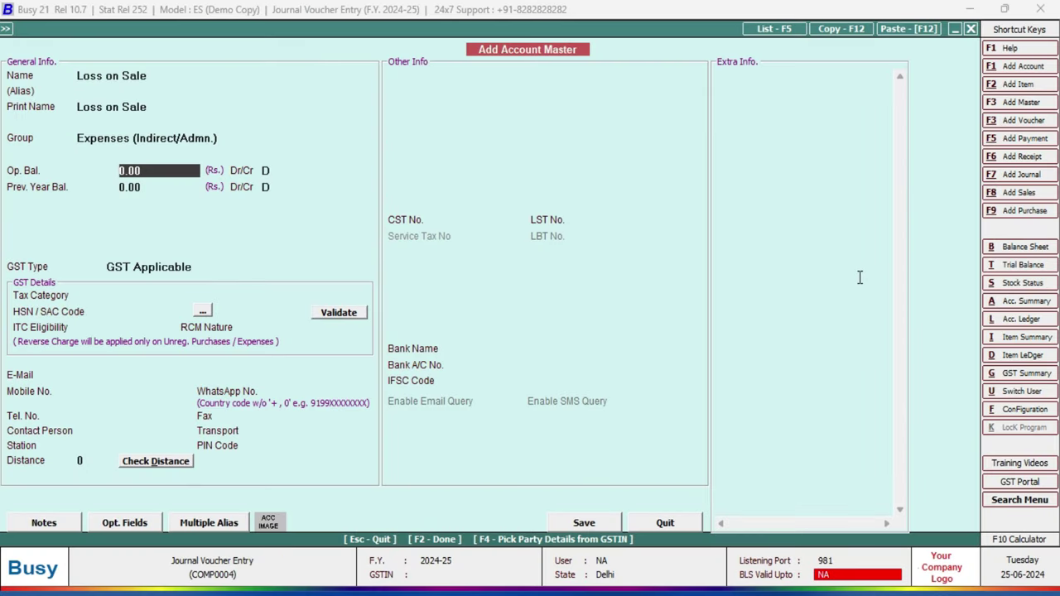
key("F2")
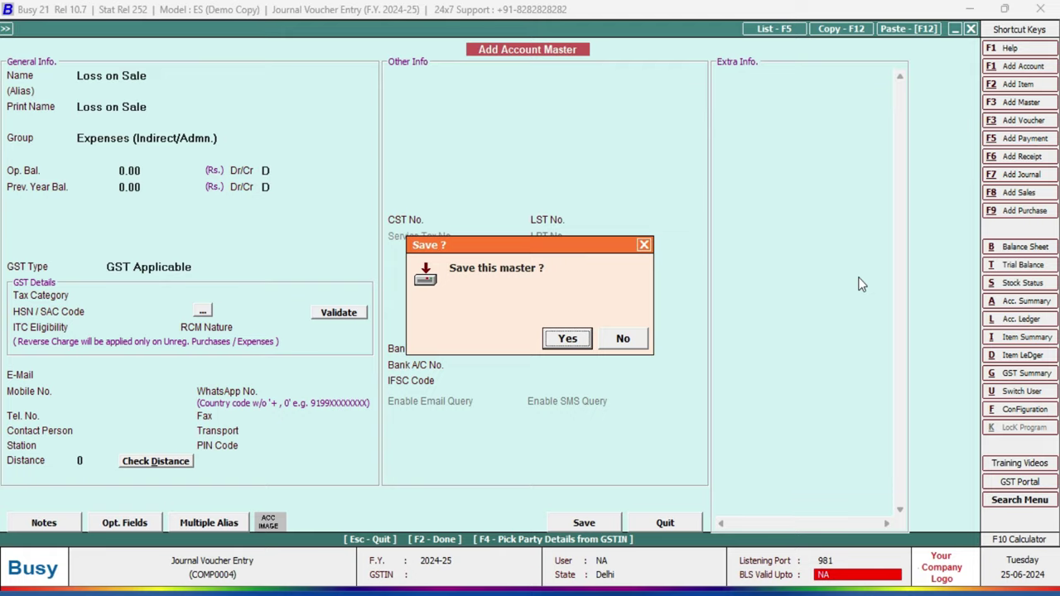
key("Return")
Switch to Word and examine item 9 for the loss amount, the sale amount and the buyer.
key("alt+Tab")
left_click(837, 389)
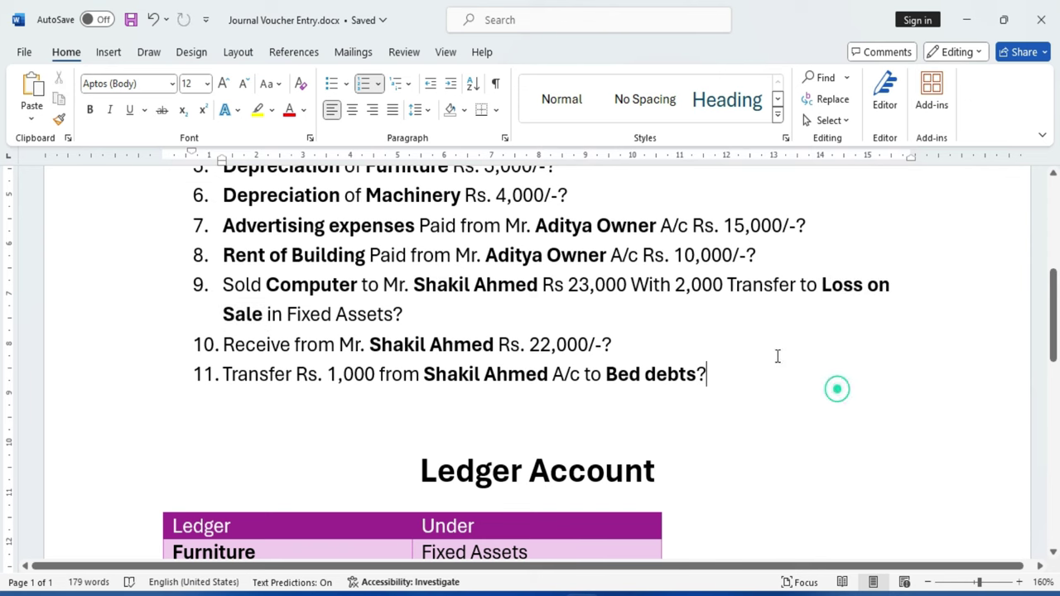
double_click(677, 286)
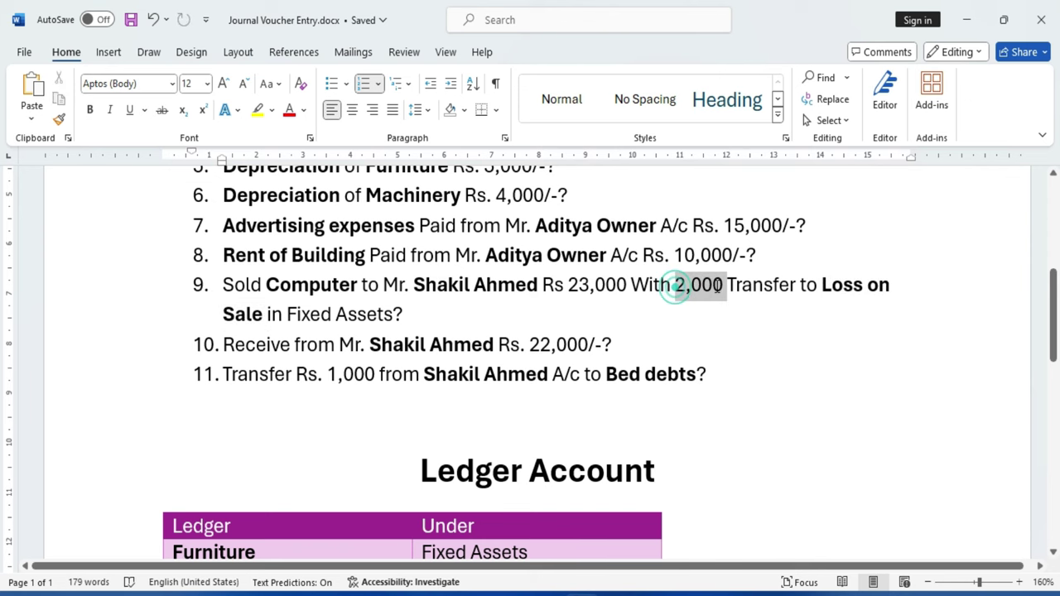
left_click(727, 367)
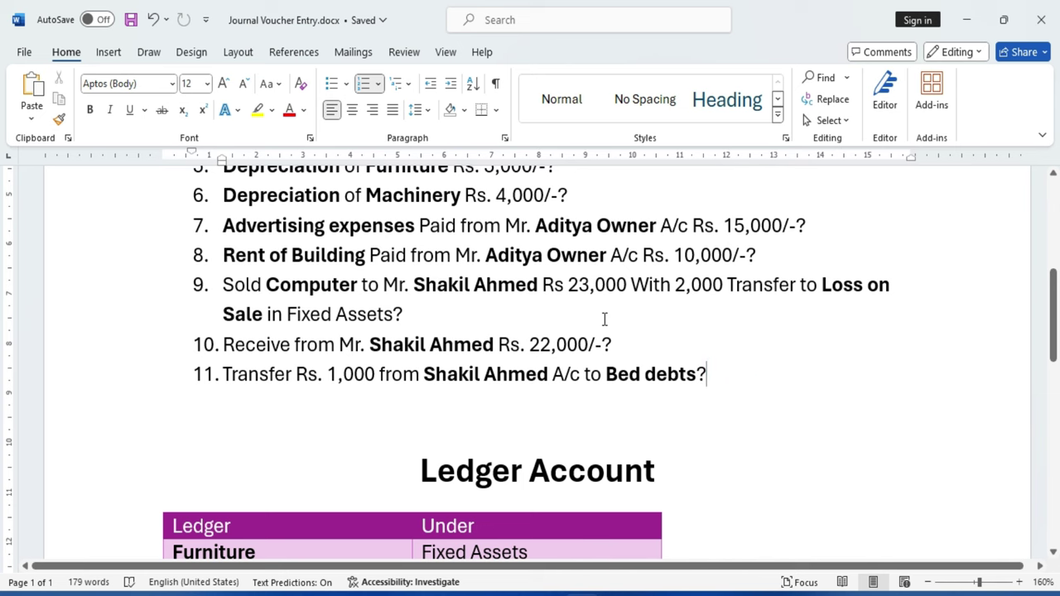
double_click(595, 286)
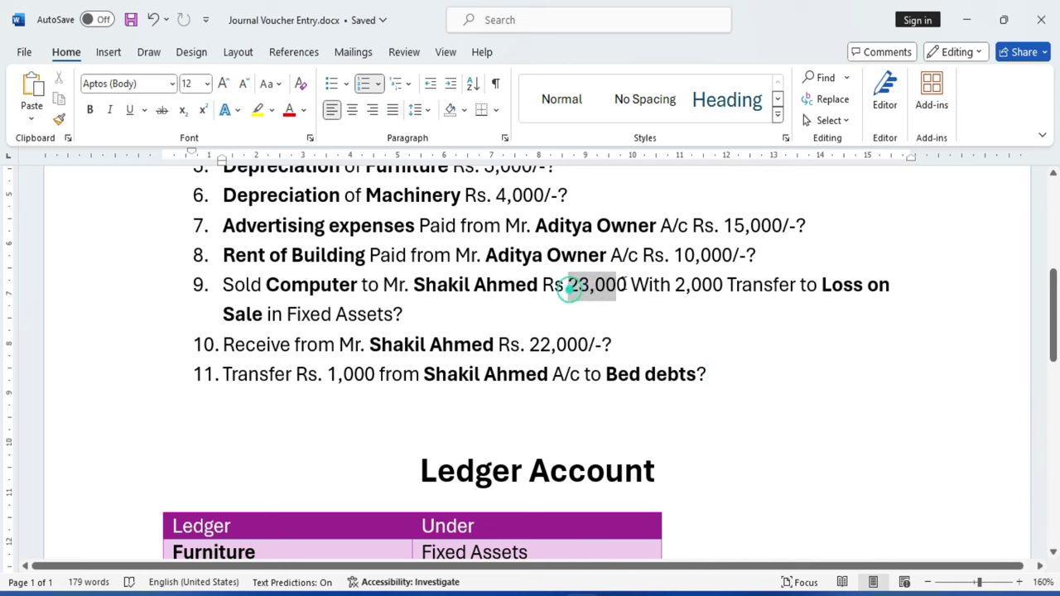
double_click(467, 286)
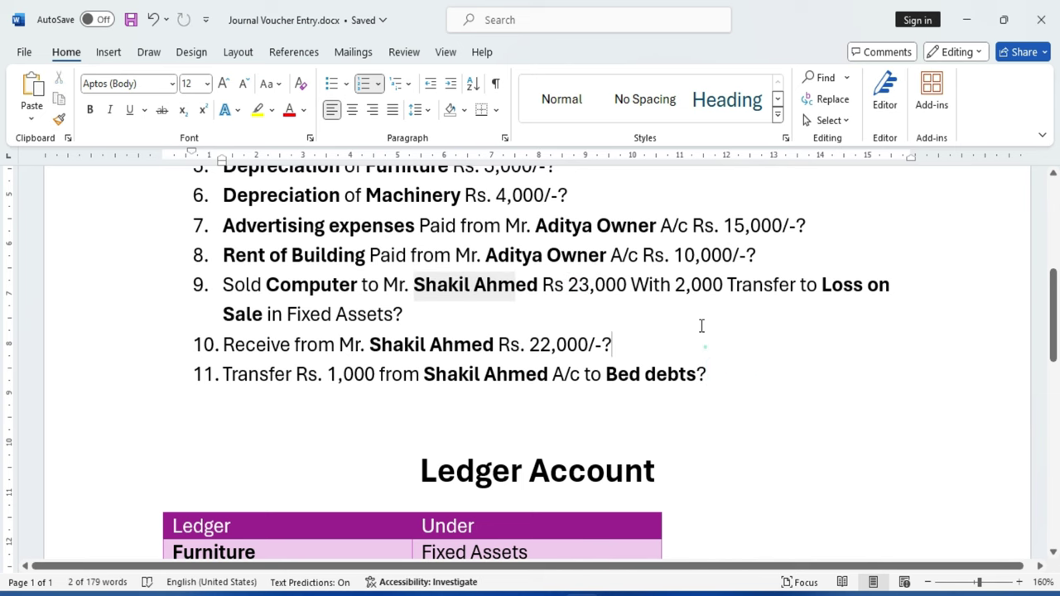
left_click(703, 345)
left_click_drag(675, 286, 723, 288)
left_click(745, 395)
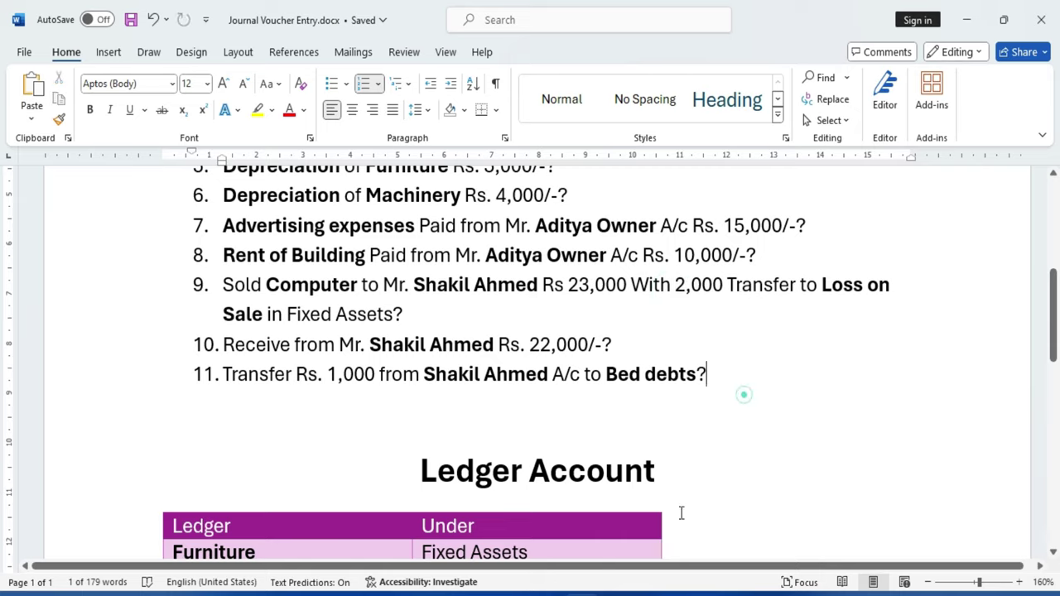
Return to Busy and debit Loss on Sale with 2,000, leaving the short narration blank.
key("alt+Tab")
type("2")
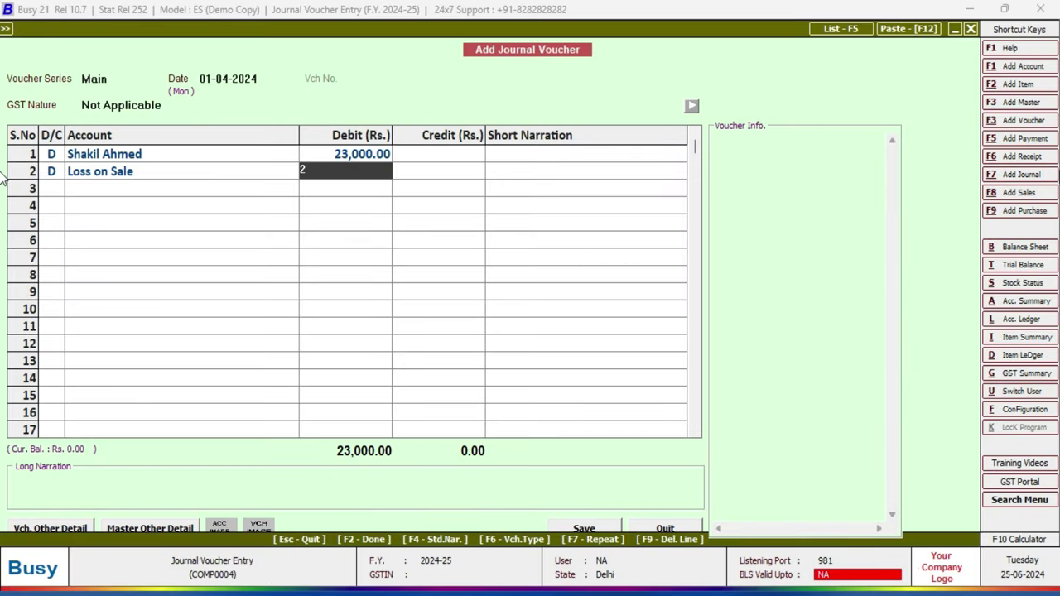
type(",000")
key("Return")
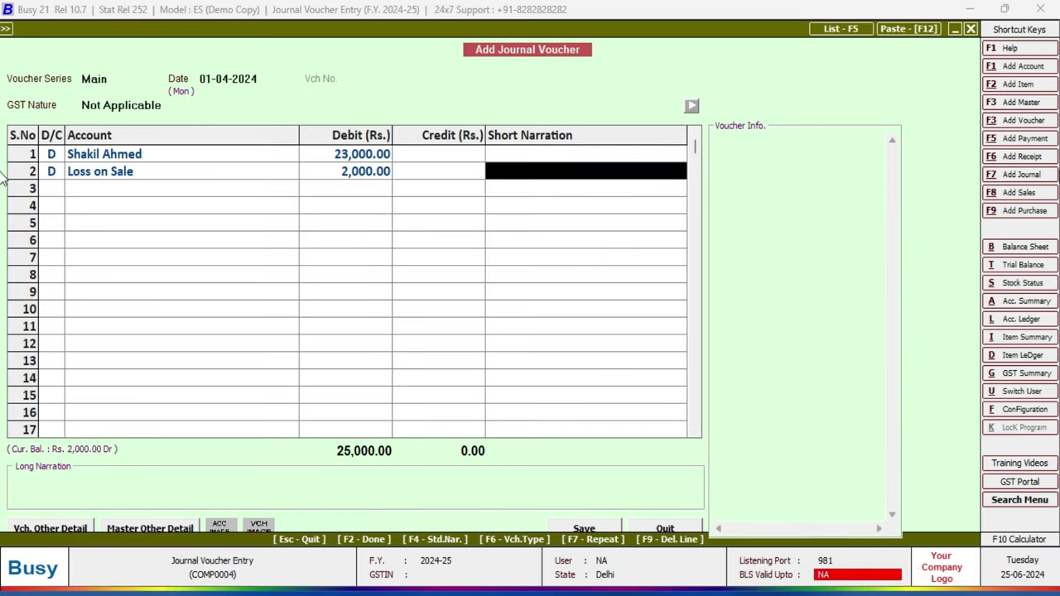
key("Return")
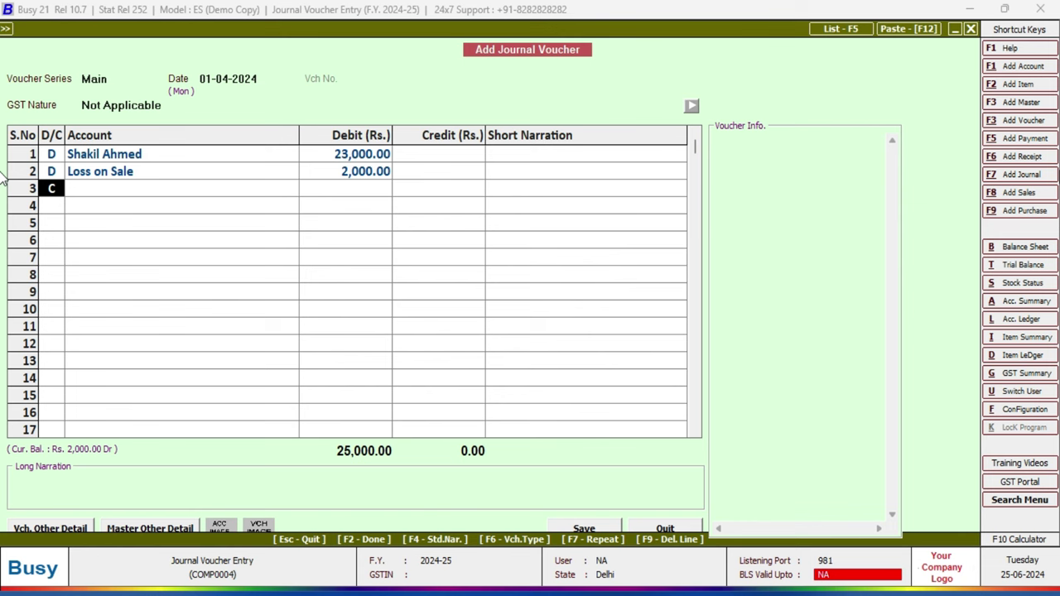
Credit the existing Computer fixed-asset account with 25,000 on the third line.
key("Return")
type("com")
key("Down")
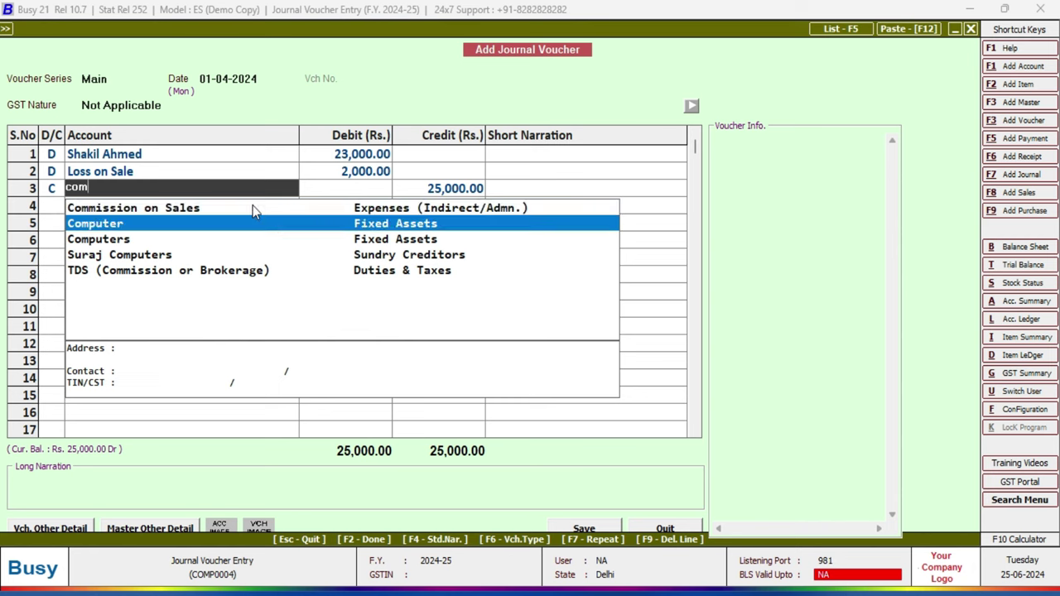
key("Return")
key("Return")
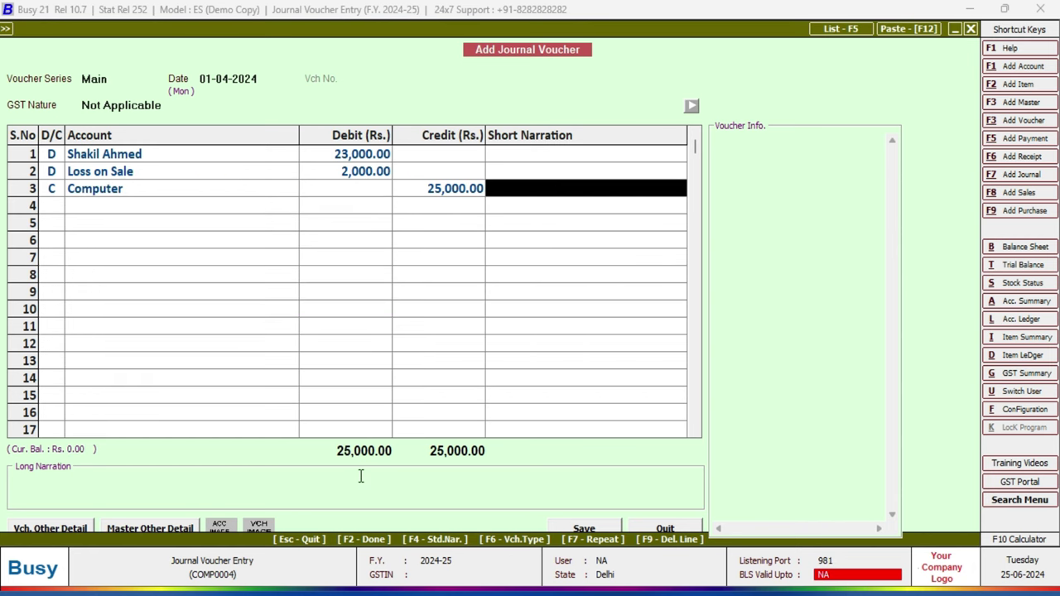
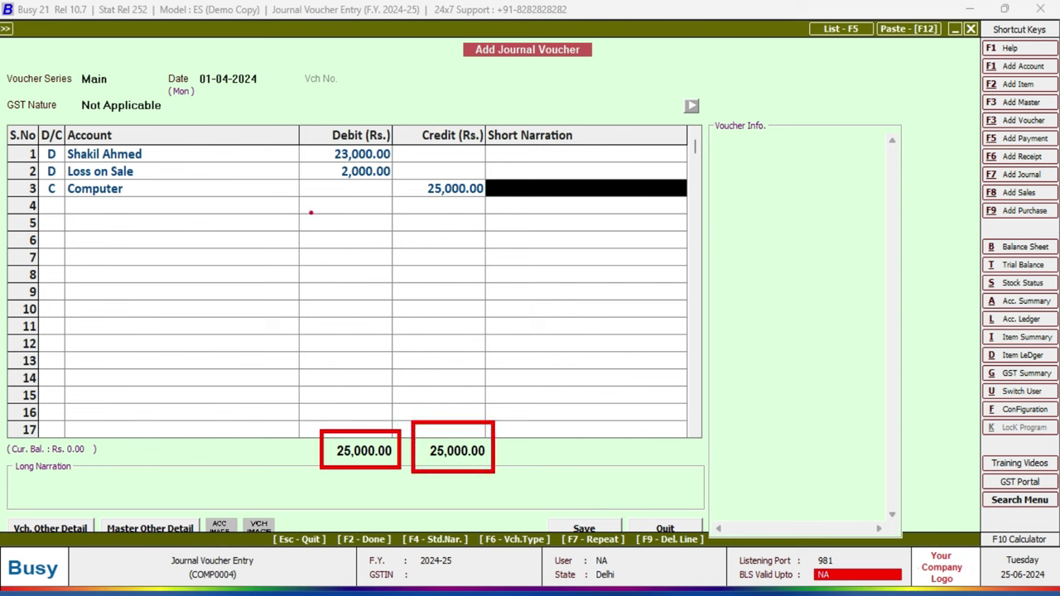
mouse_move(409, 189)
left_mouse_down()
mouse_move(389, 188)
mouse_move(418, 192)
left_mouse_up()
left_click_drag(405, 153, 451, 141)
mouse_move(397, 164)
left_mouse_down()
mouse_move(403, 176)
mouse_move(439, 157)
left_mouse_up()
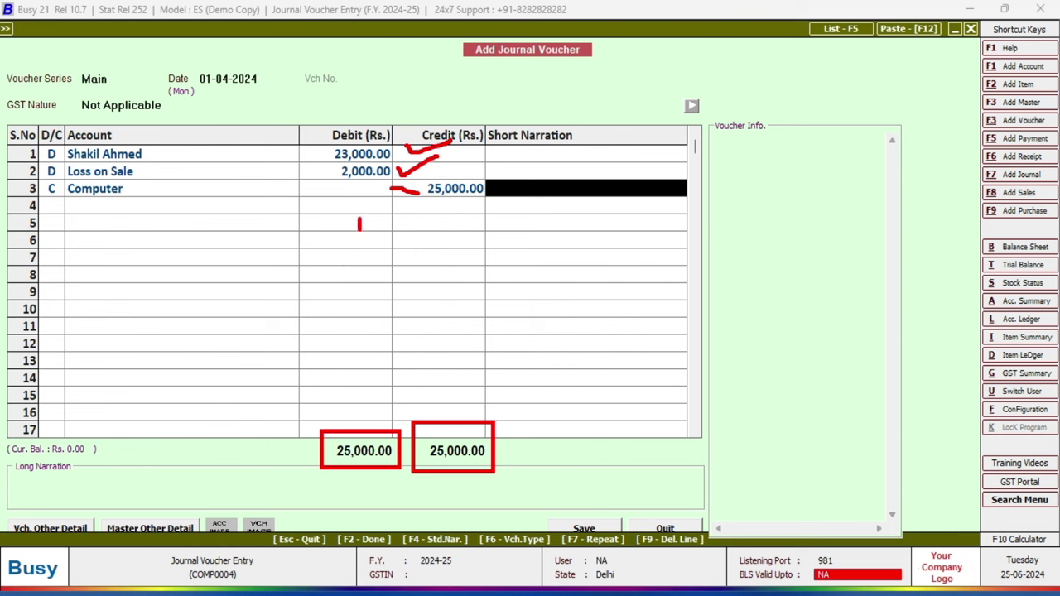
left_click_drag(360, 219, 370, 380)
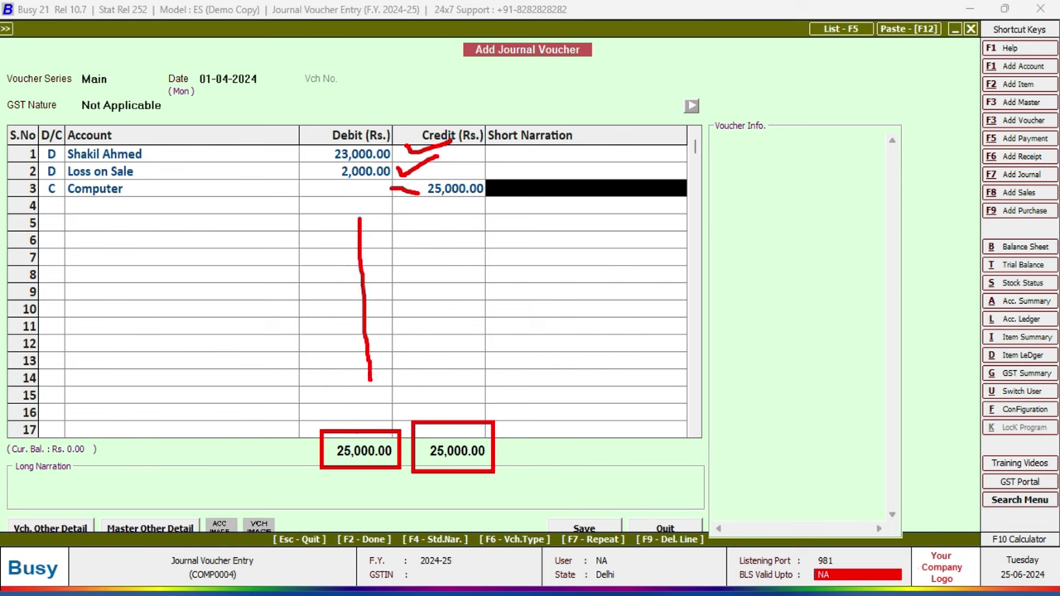
left_click_drag(443, 244, 443, 402)
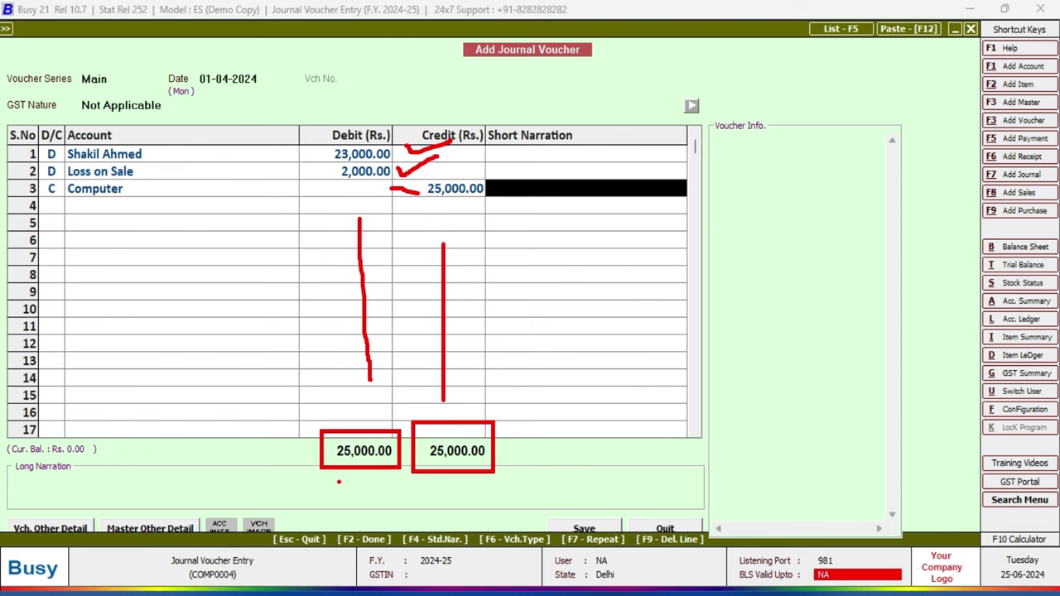
left_click_drag(324, 487, 495, 489)
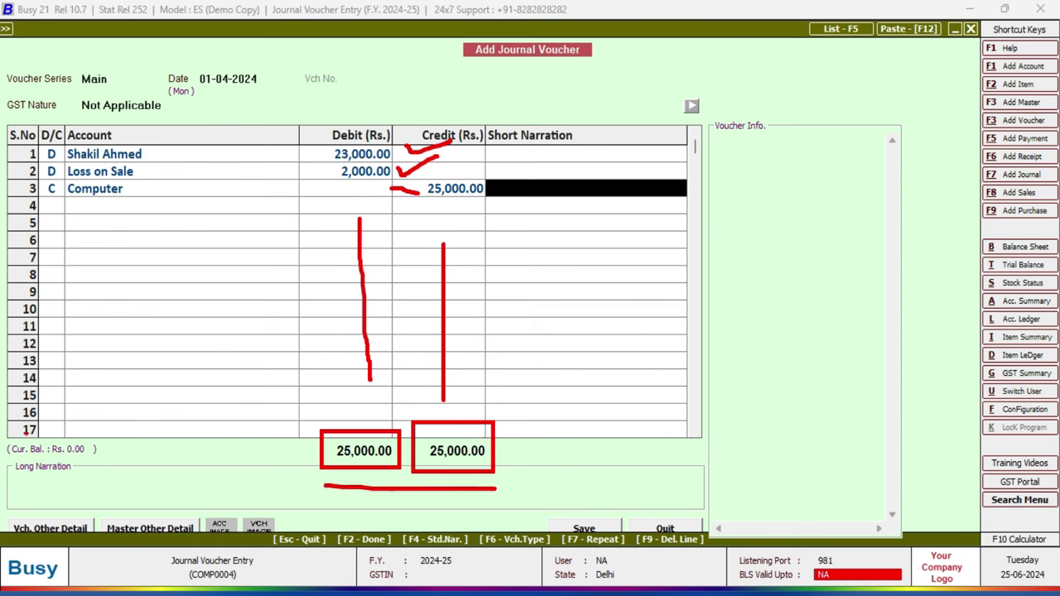
right_click(83, 462)
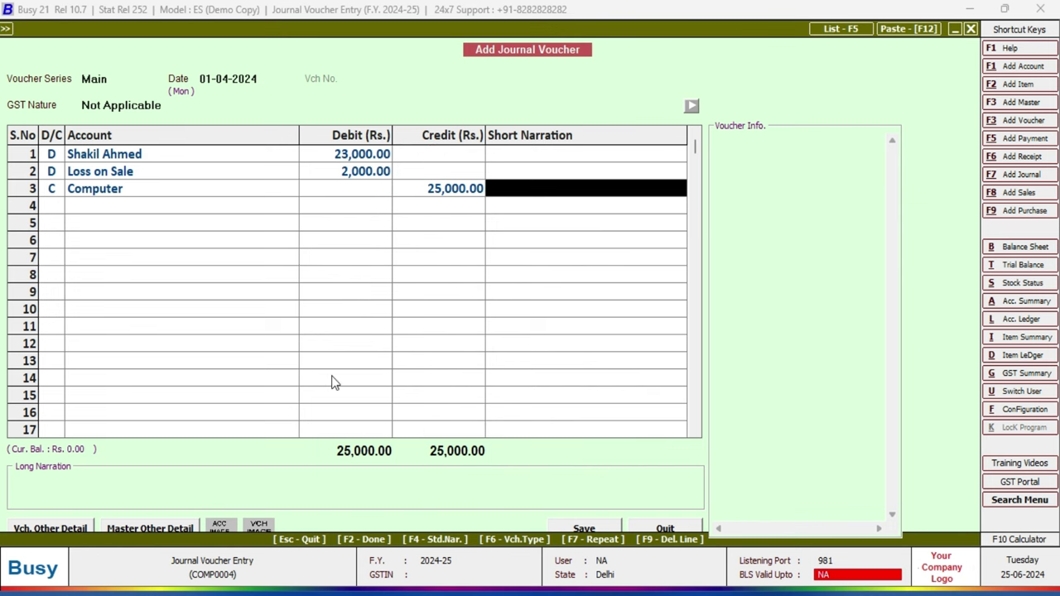
Leave the short and long narrations blank and save the computer-sale journal voucher.
key("Return")
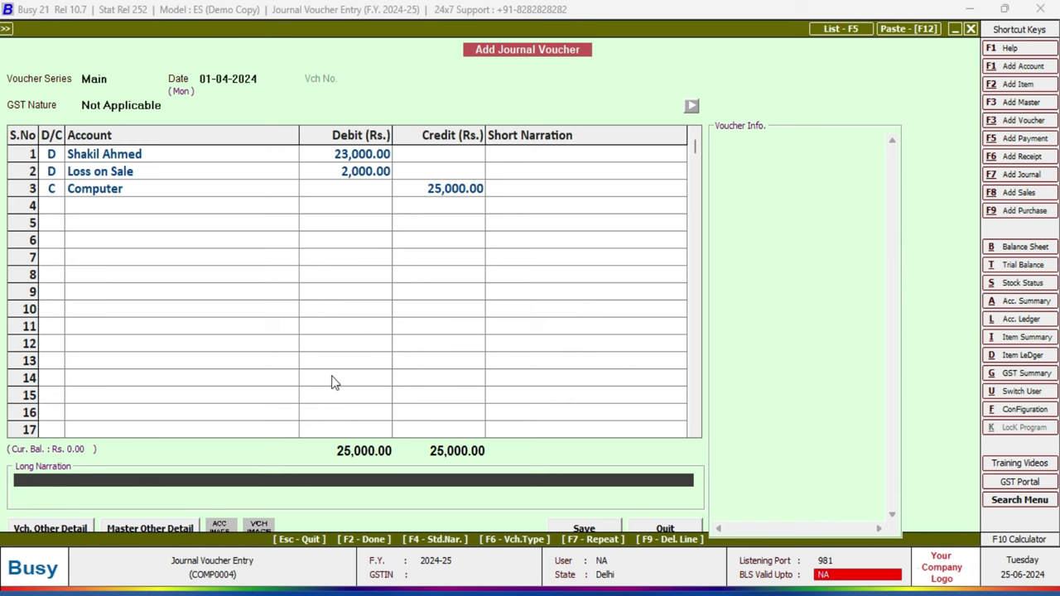
key("Return")
left_click(567, 338)
Switch to Word and examine item 10 for the payer and the amount received.
key("alt+Tab")
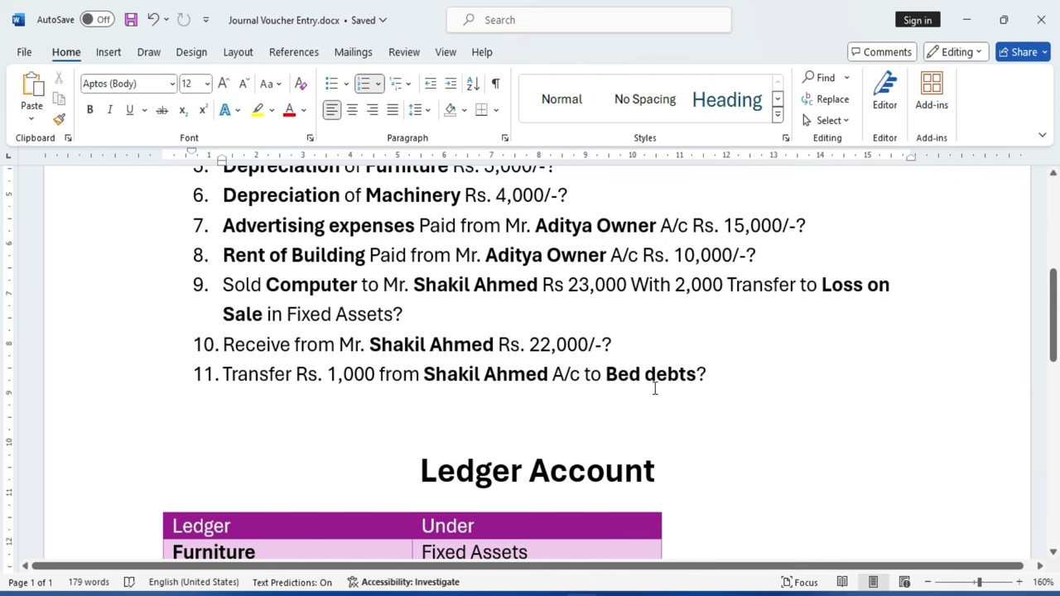
left_click(522, 321)
left_click_drag(222, 345, 628, 346)
left_click(557, 345)
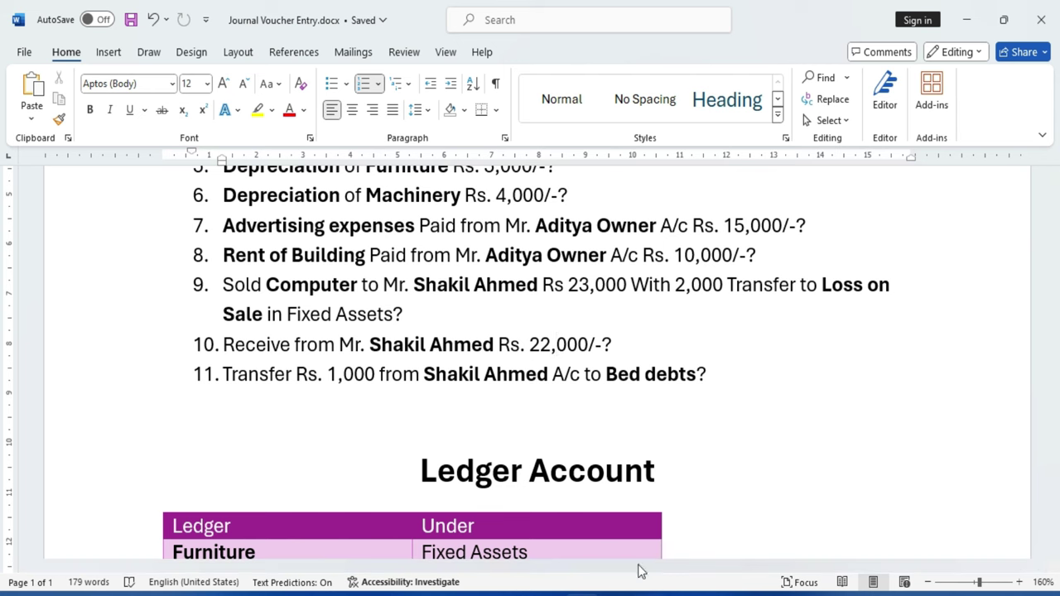
left_click_drag(615, 344, 223, 345)
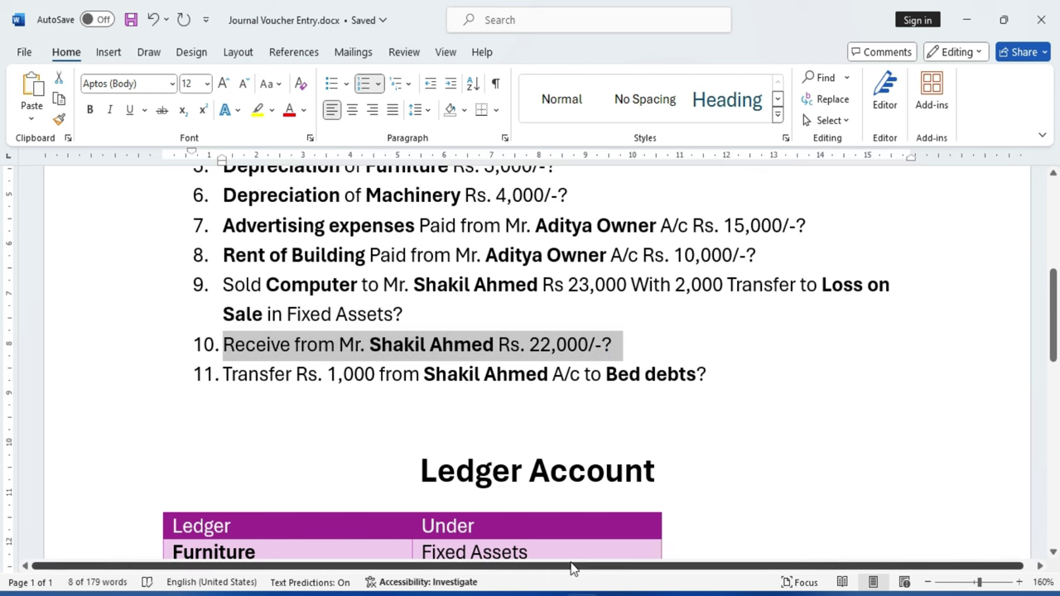
Return to Busy and start a receipt voucher, keeping the date 01-04-2024 and the GST nature Not Applicable.
key("alt+Tab")
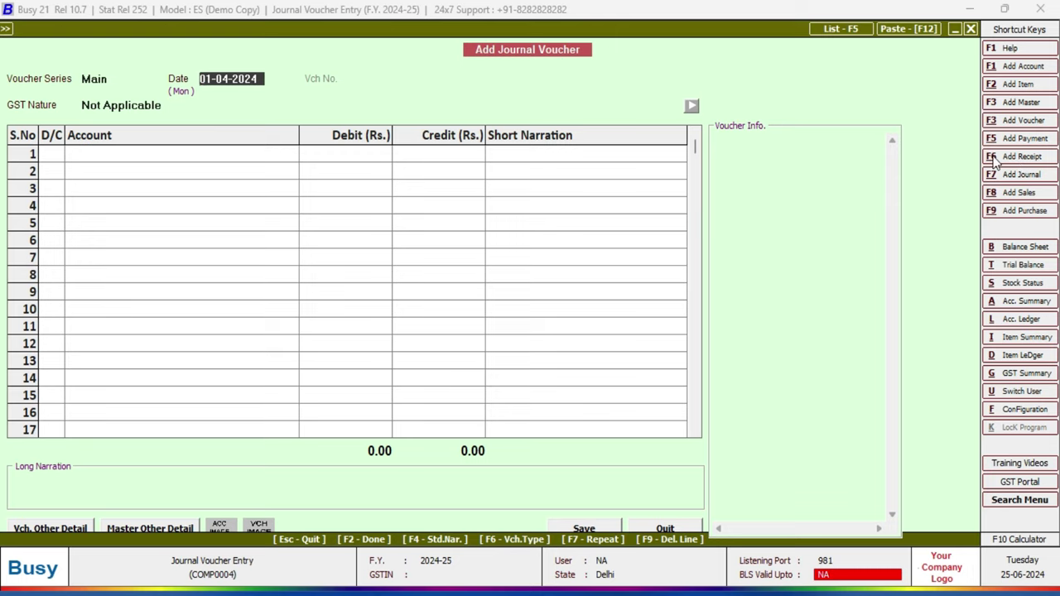
left_click(994, 159)
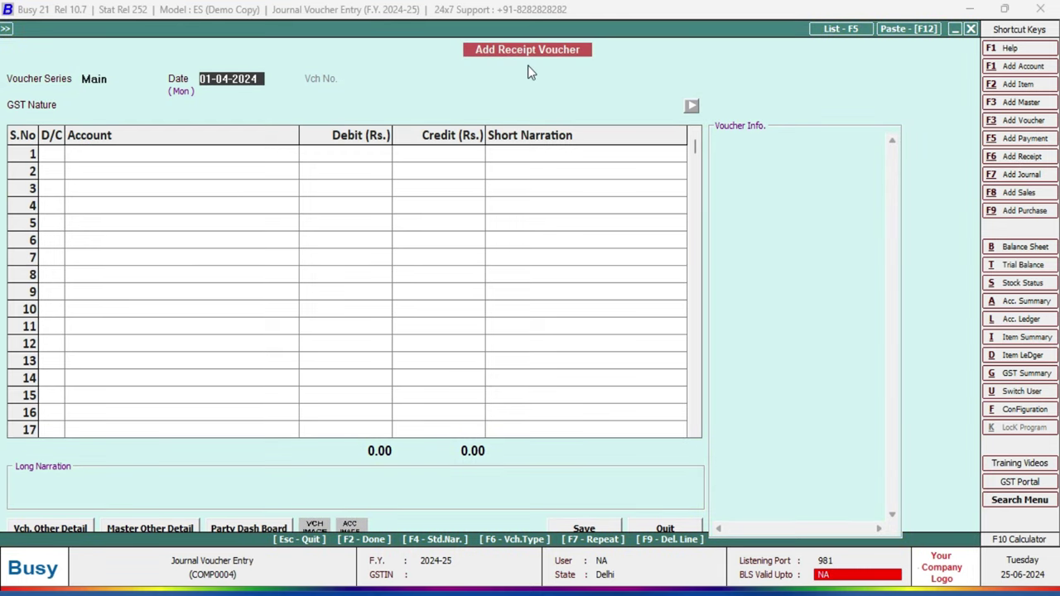
key("Return")
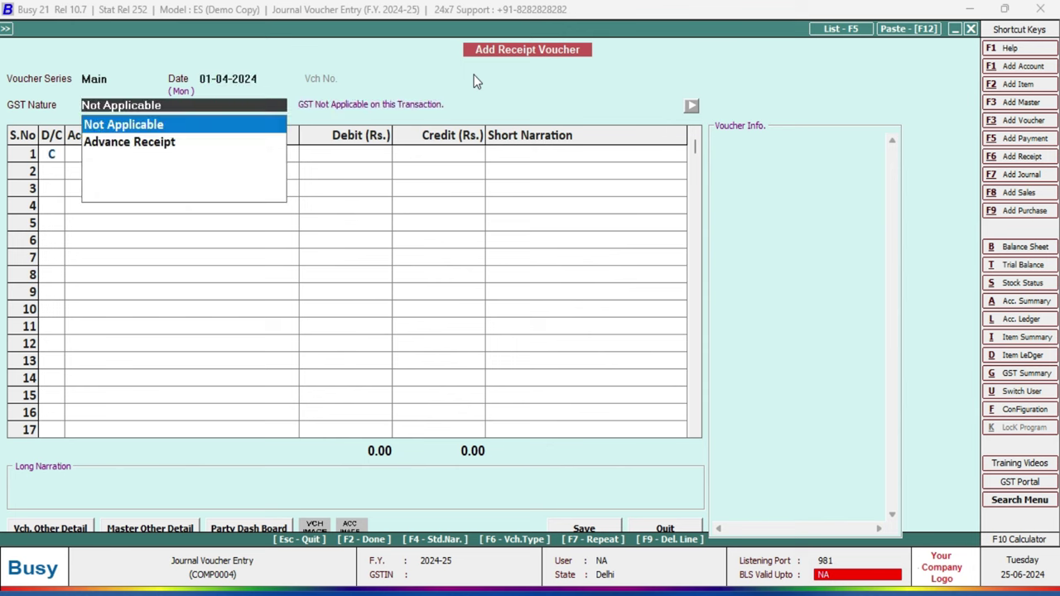
key("Return")
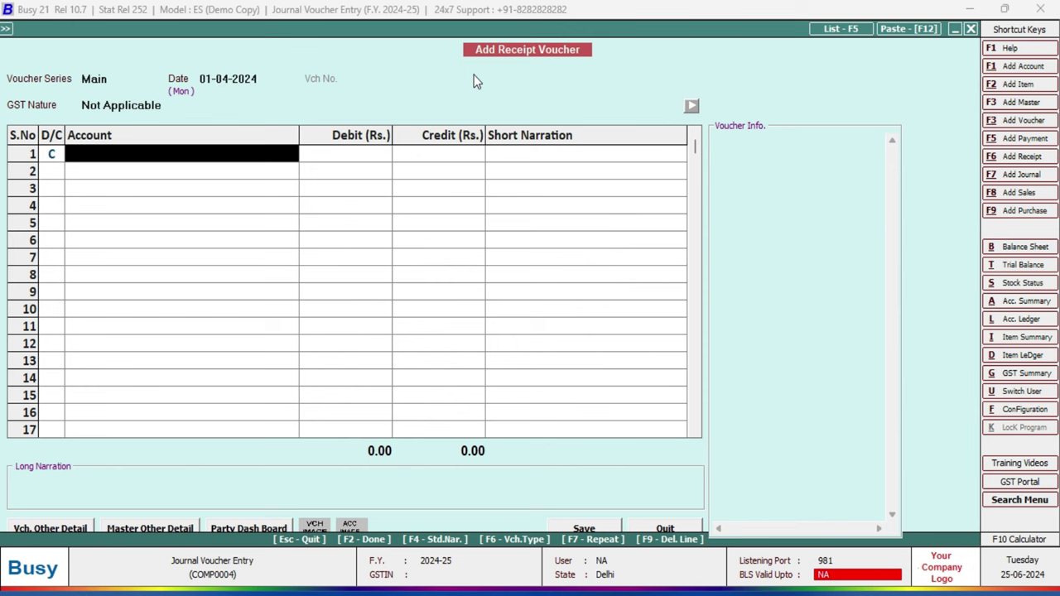
Credit the computer buyer's account with 22,000 on the first line of the receipt voucher.
type("s")
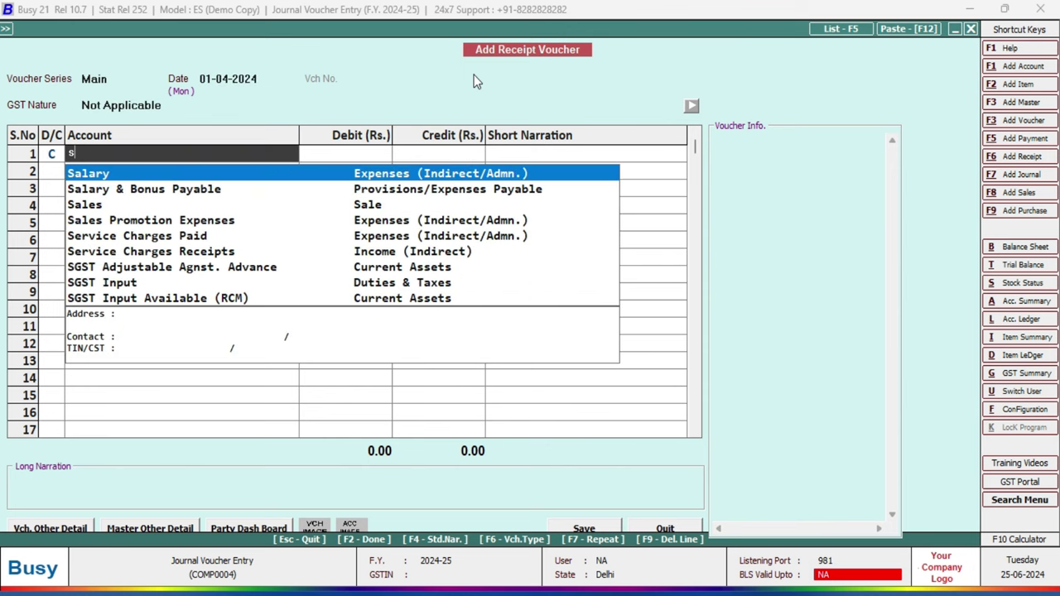
type("h")
key("Return")
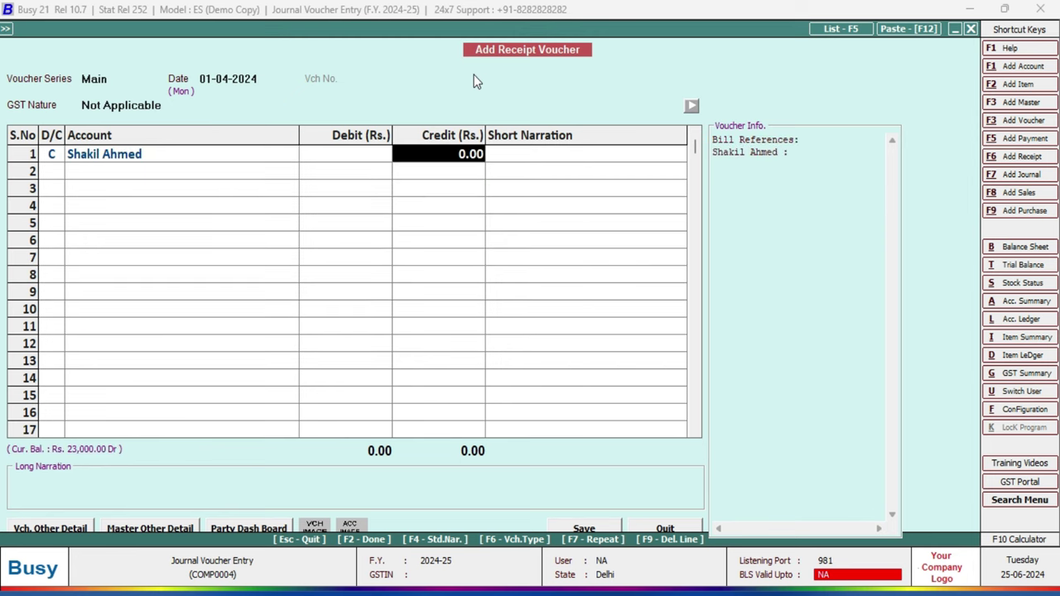
type("22000")
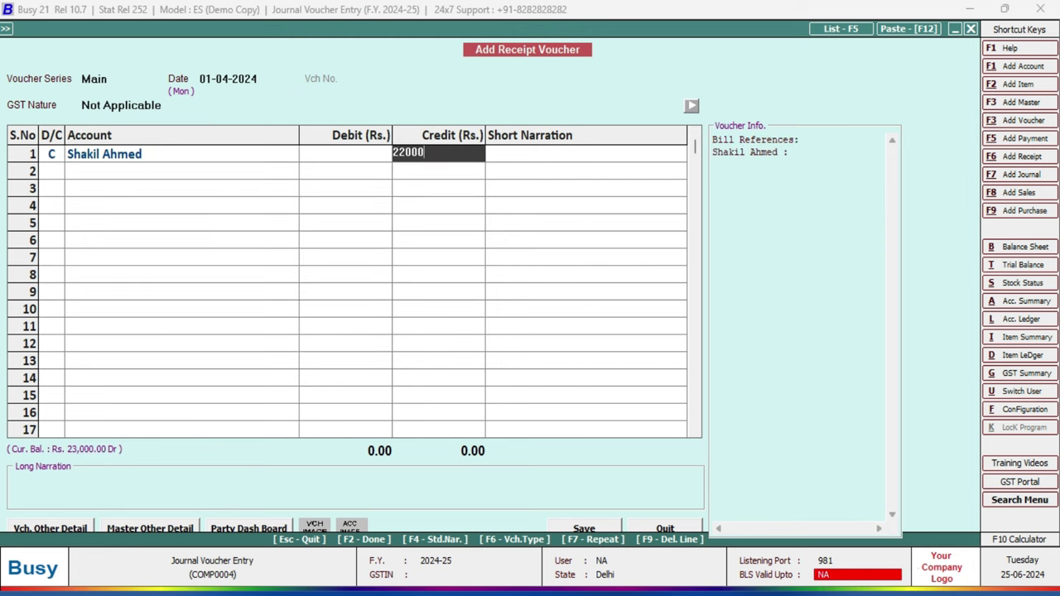
key("Return")
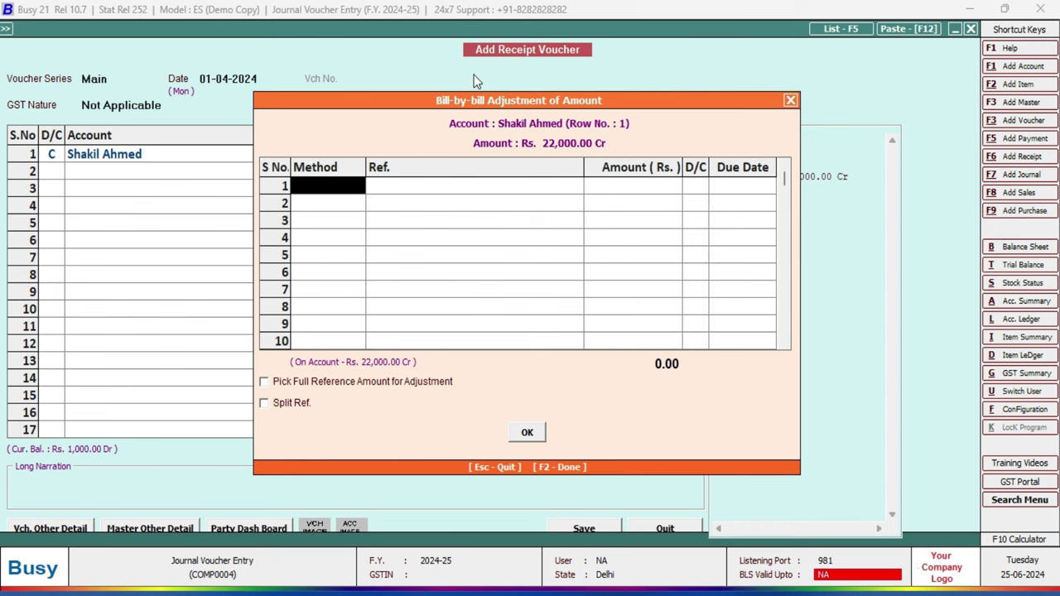
Adjust the full 22,000 receipt against the buyer's outstanding bill reference 1 using the Adjustment method.
key("space")
key("Return")
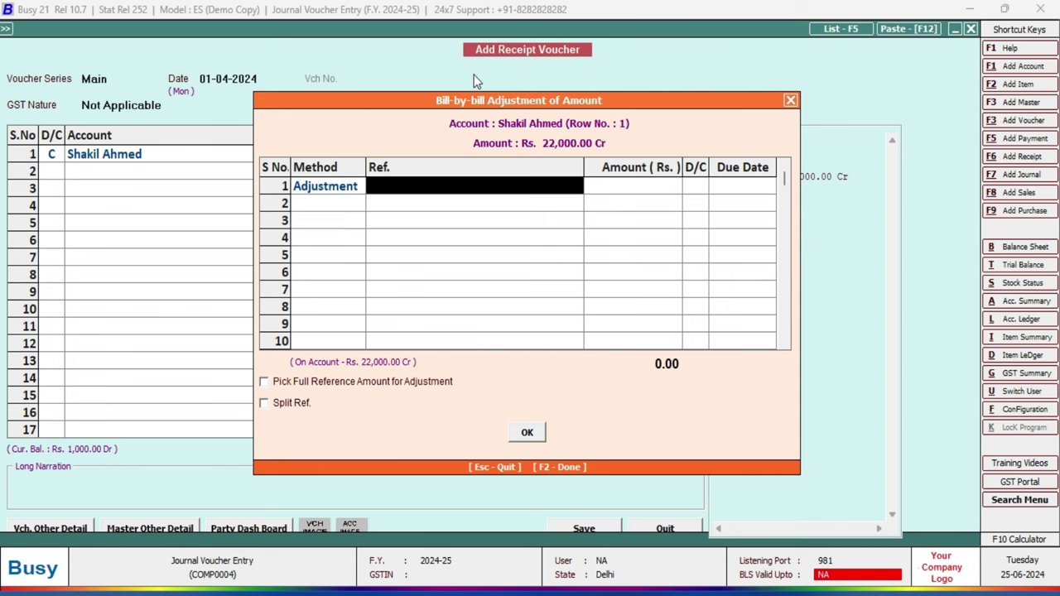
key("space")
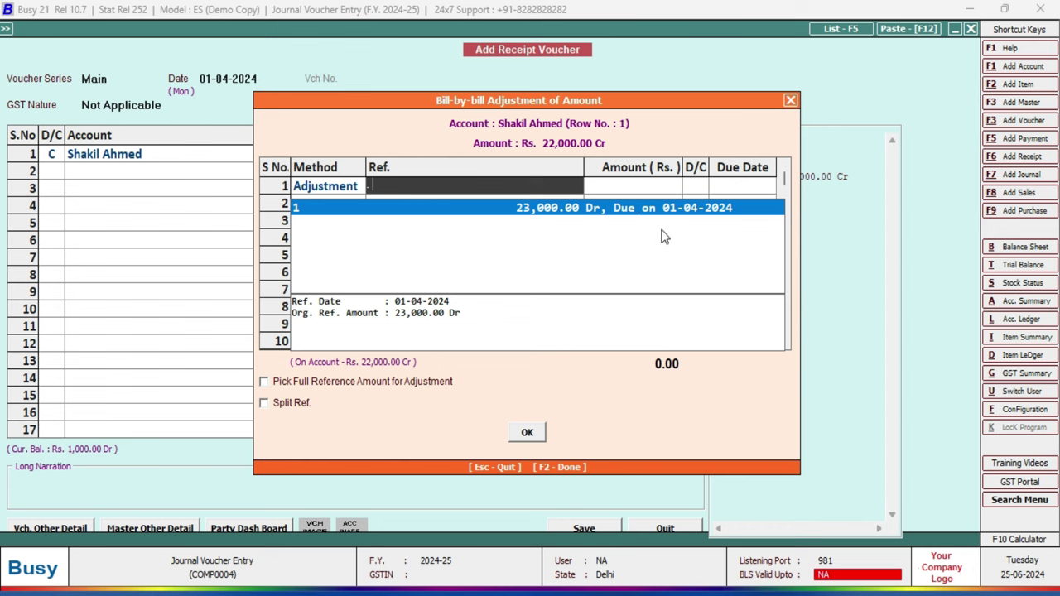
key("Return")
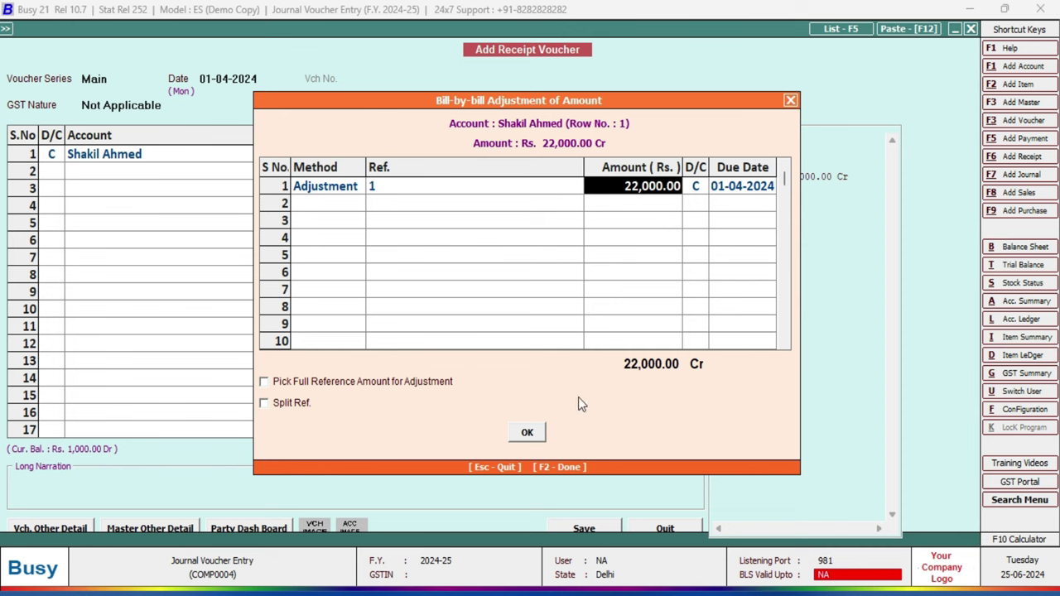
left_click(526, 434)
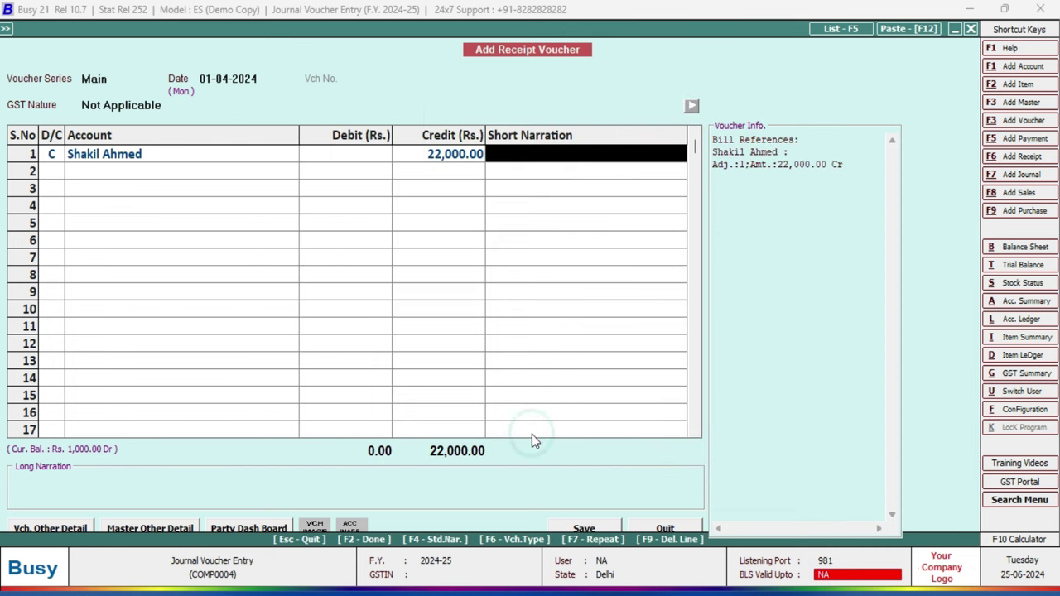
Debit Cash with 22,000 on the second line, leave the narrations blank and save the receipt voucher.
key("Return")
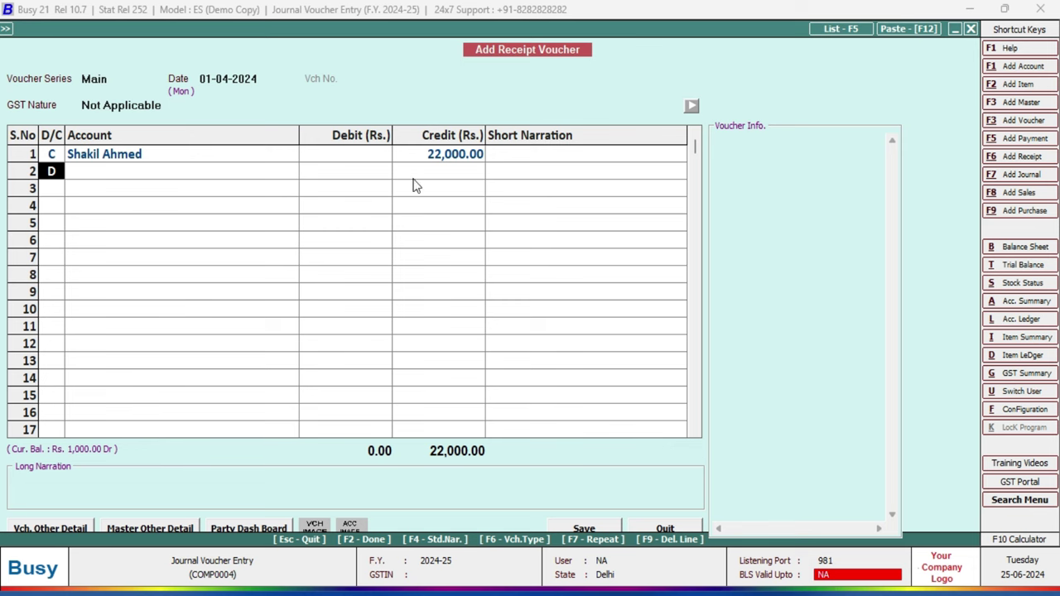
key("Return")
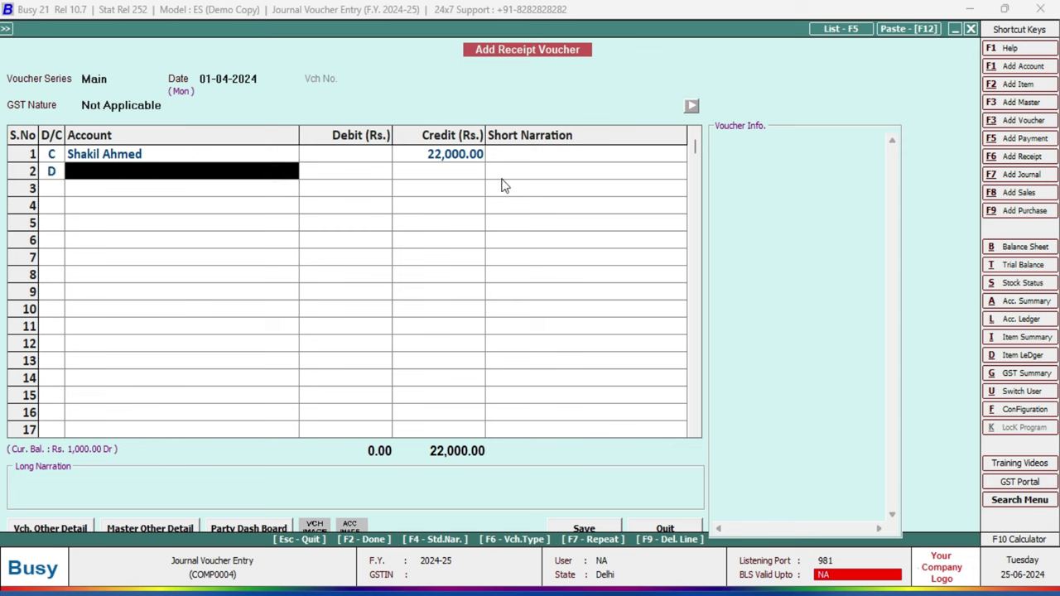
type("c")
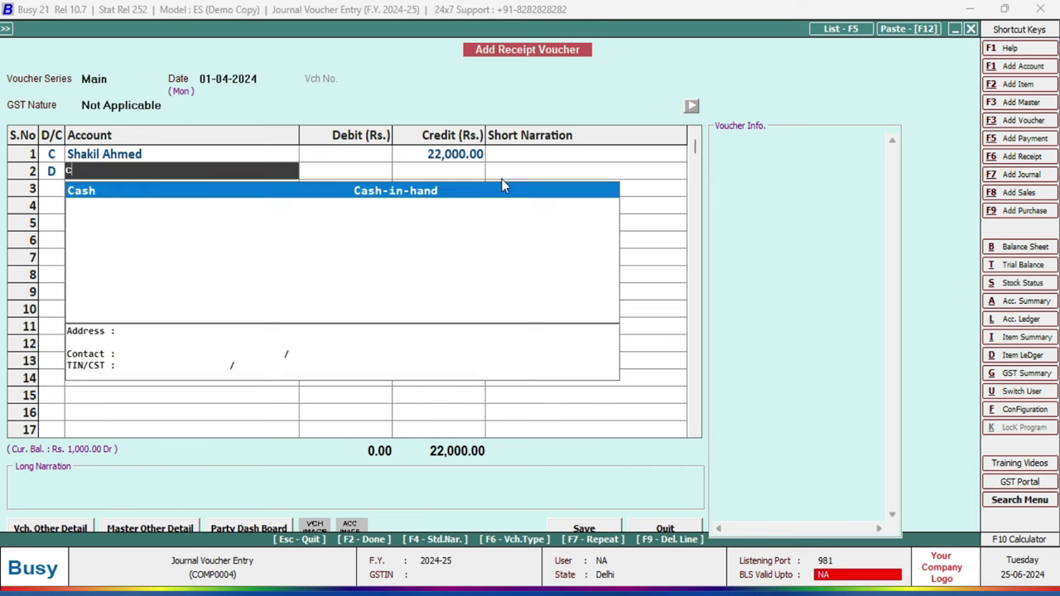
key("Return")
key("Return")
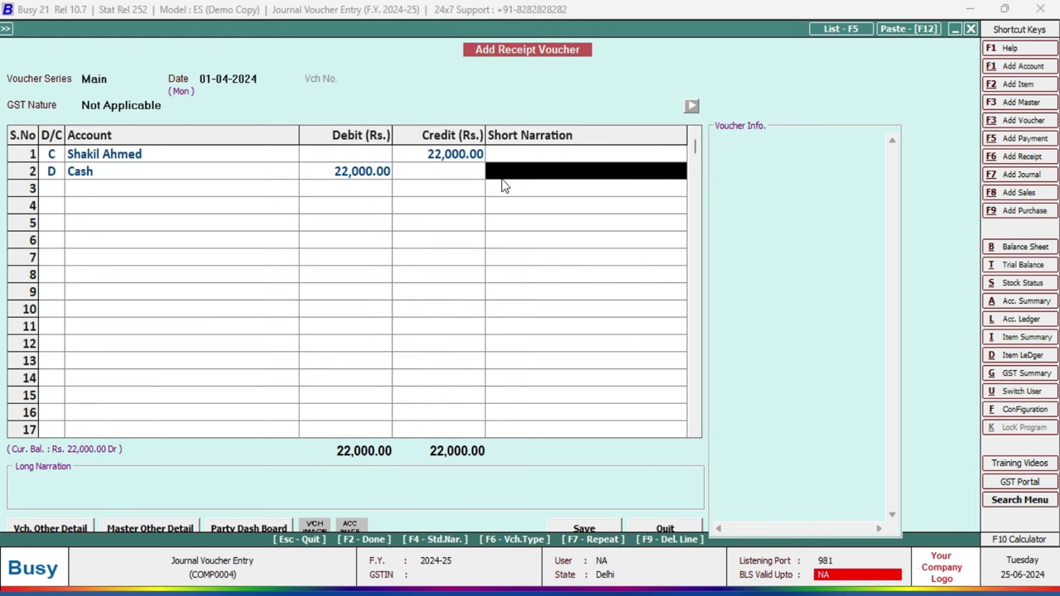
key("Return")
key("Return")
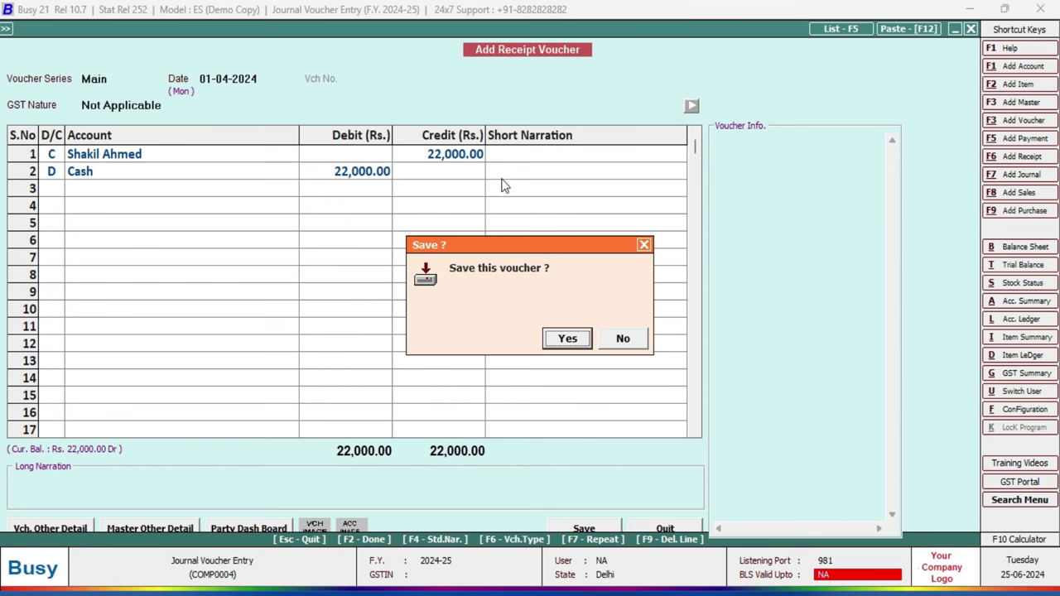
key("Return")
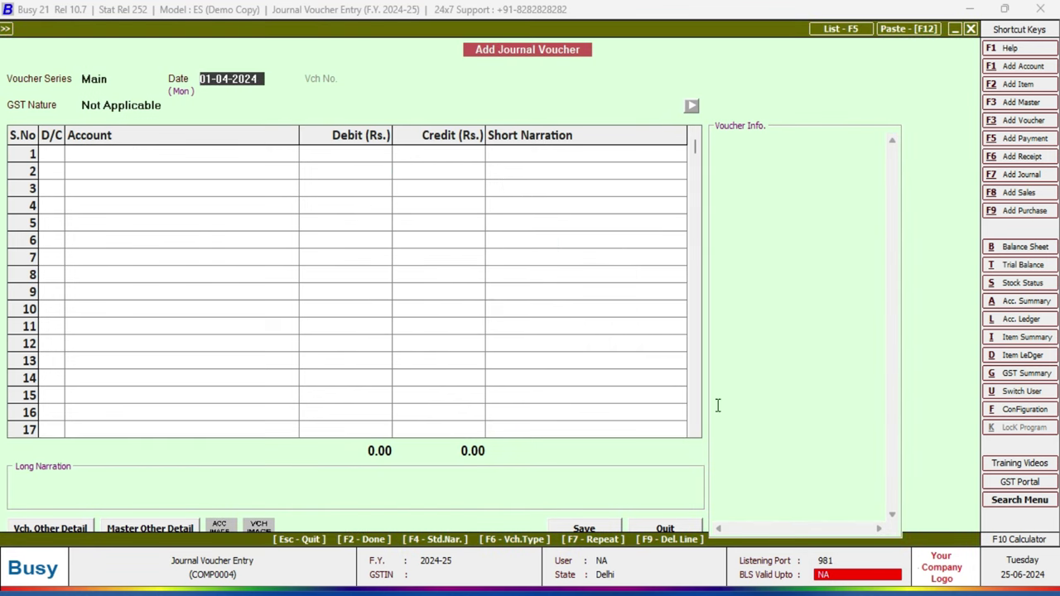
Switch to Word and examine item 11 for the transfer amount and the accounts involved.
left_click(595, 511)
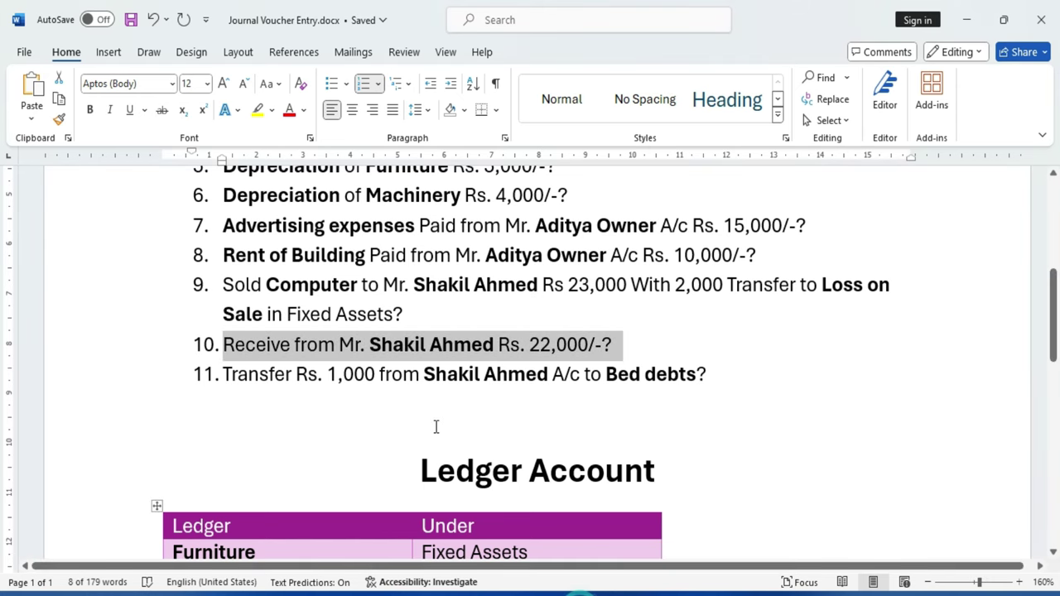
left_click(377, 422)
left_click_drag(227, 377, 721, 378)
left_click(670, 437)
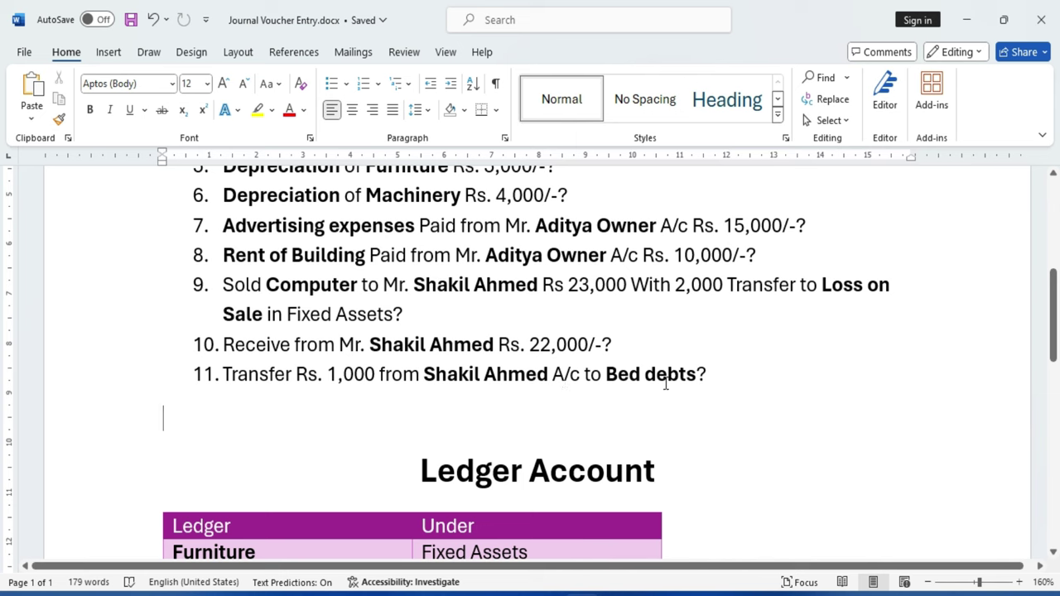
left_click(731, 376)
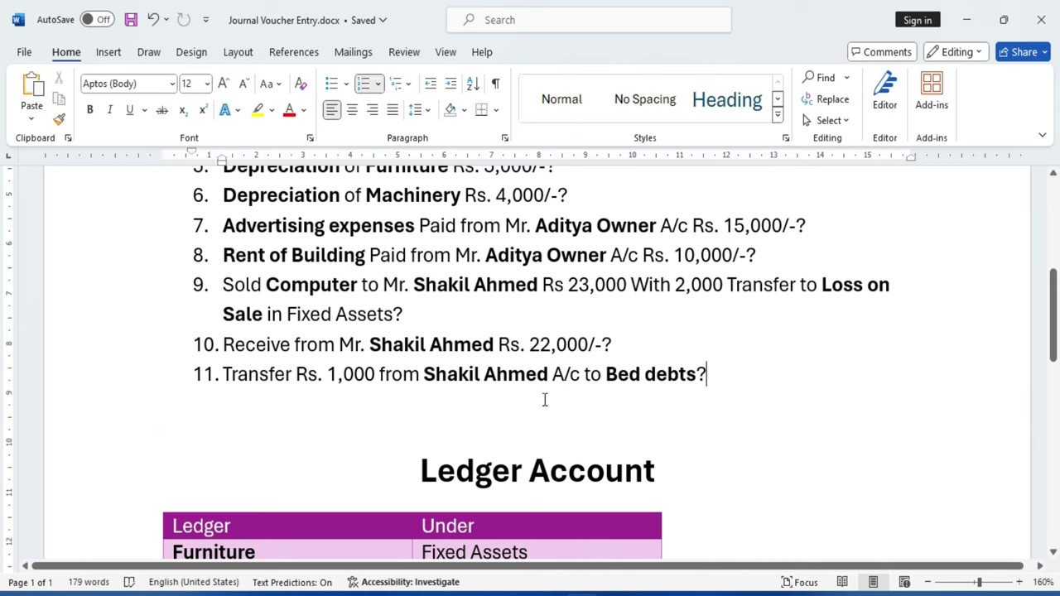
Compare the sale, receipt and bad-debt amounts in items 9, 10 and 11 to see how the bad debt arises.
left_click_drag(370, 345, 613, 347)
left_click(758, 449)
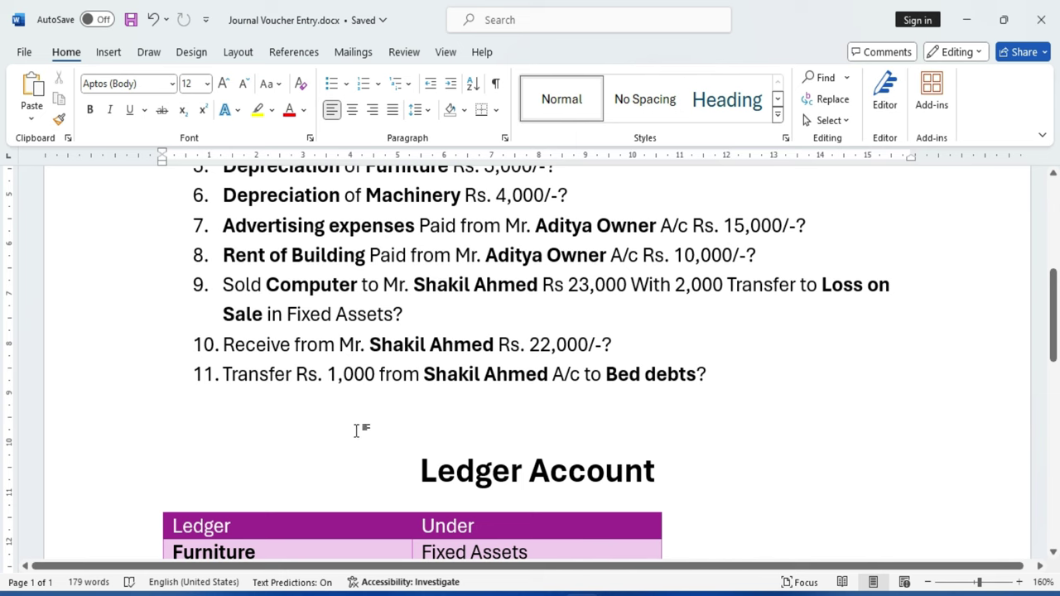
left_click_drag(609, 374, 702, 406)
left_click(702, 407)
left_click_drag(538, 350, 635, 347)
left_click(715, 442)
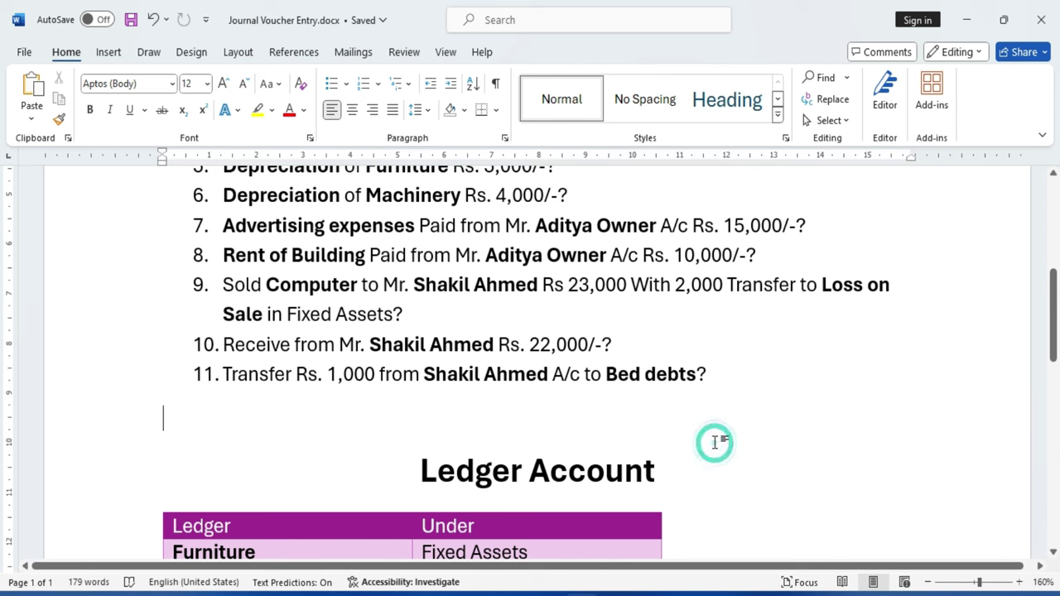
left_click_drag(329, 379, 376, 379)
left_click(347, 439)
left_click_drag(564, 290, 624, 285)
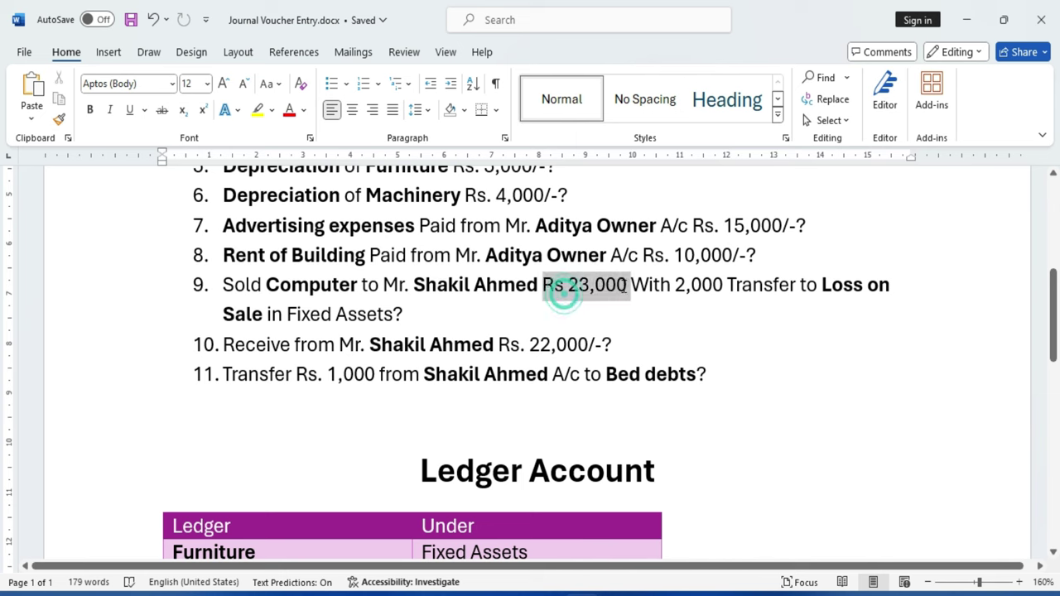
left_click(577, 322)
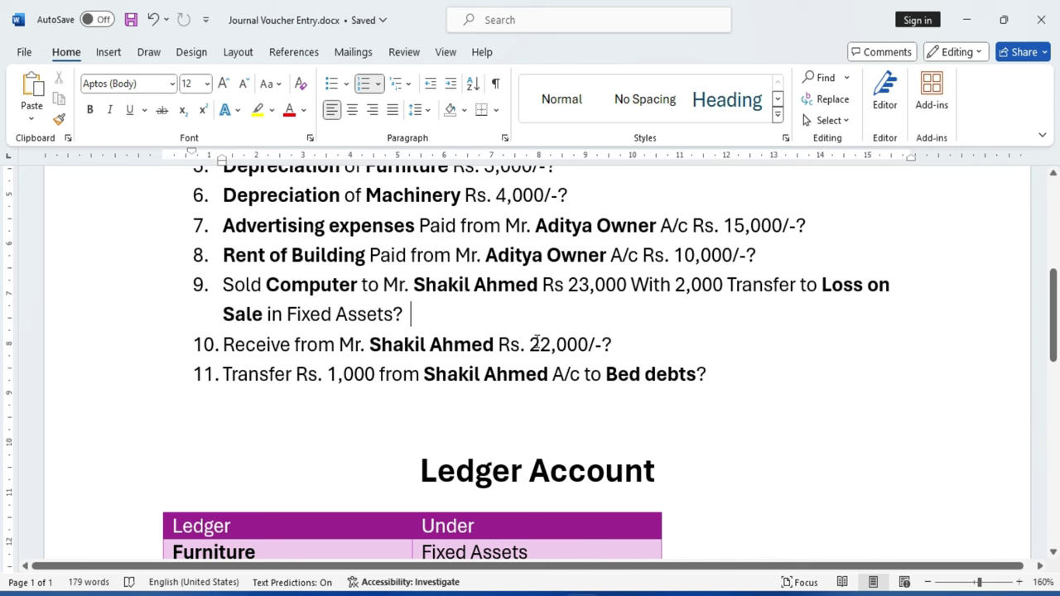
double_click(537, 342)
left_click(560, 374)
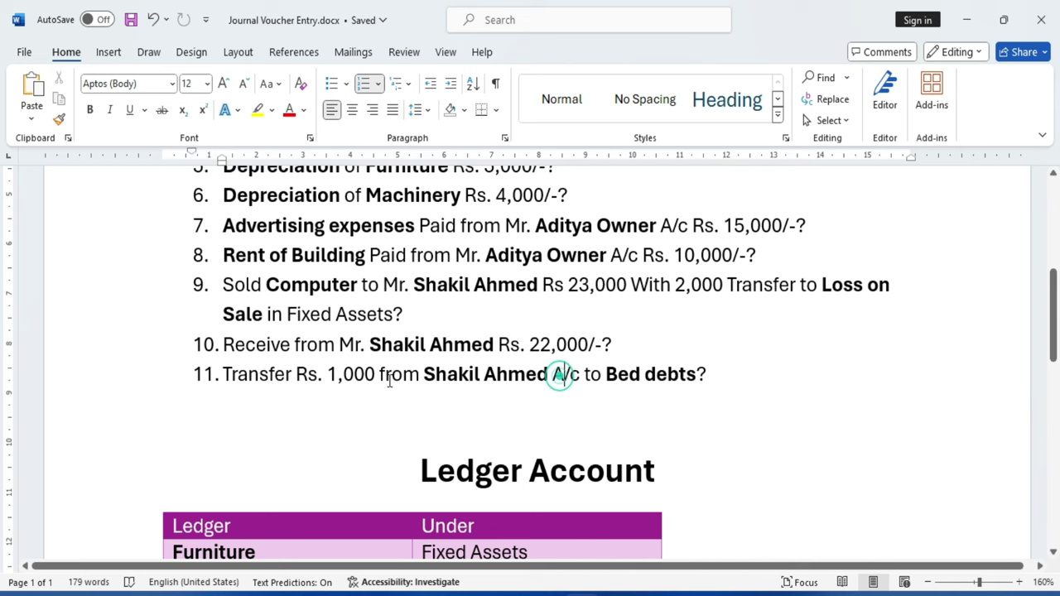
Check item 11 of the exercise for the transfer amount and the account that receives it.
left_click_drag(329, 377, 383, 379)
left_click(500, 400)
left_click(383, 375)
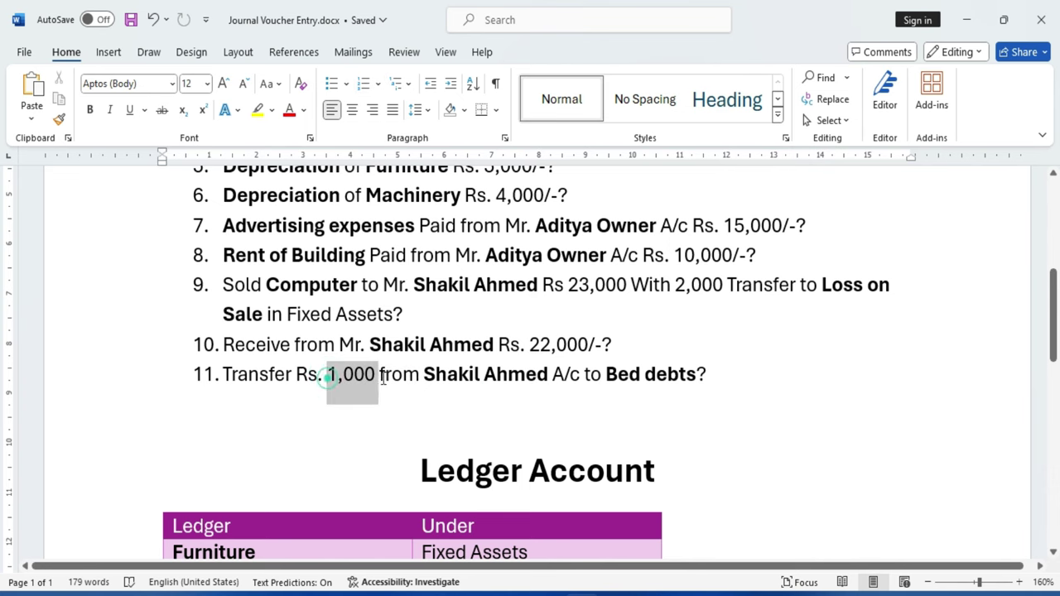
left_click(601, 386)
left_click_drag(607, 374, 694, 375)
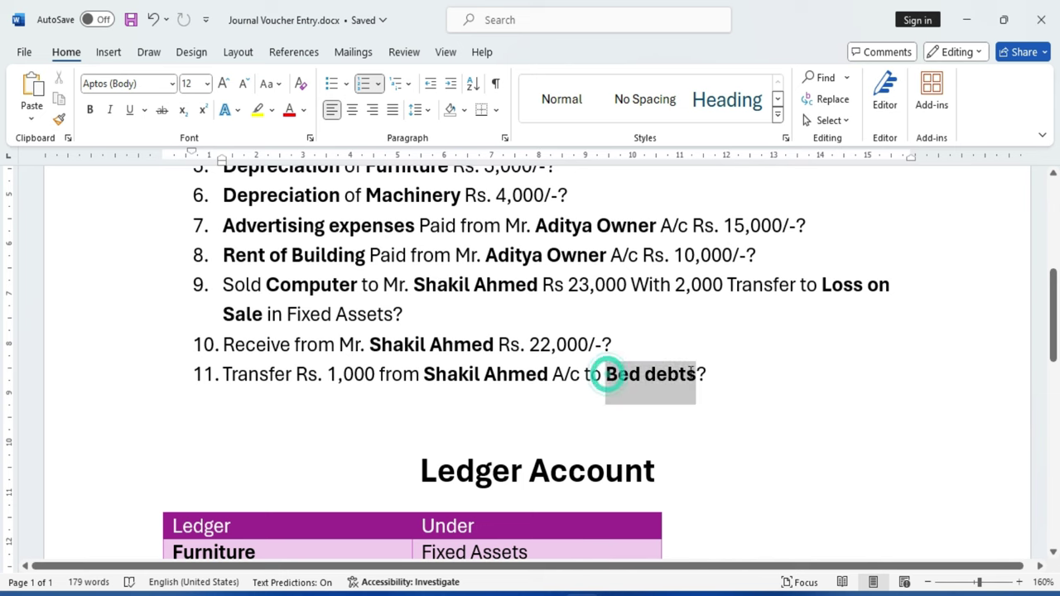
left_click(601, 395)
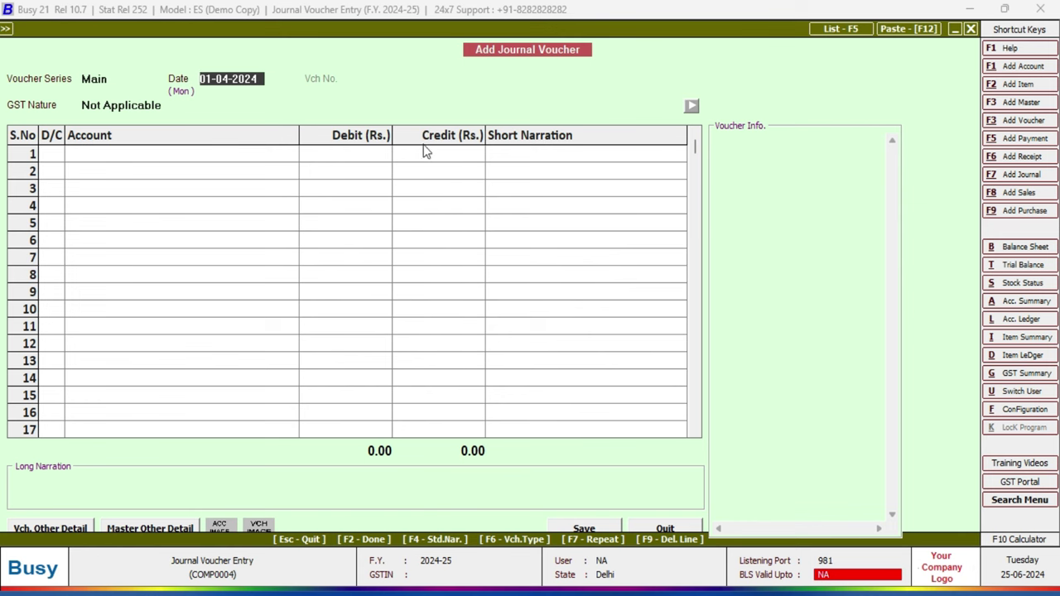
Switch to Busy and start a new account master named Bed Debts from the journal voucher's first debit line.
left_click(118, 157)
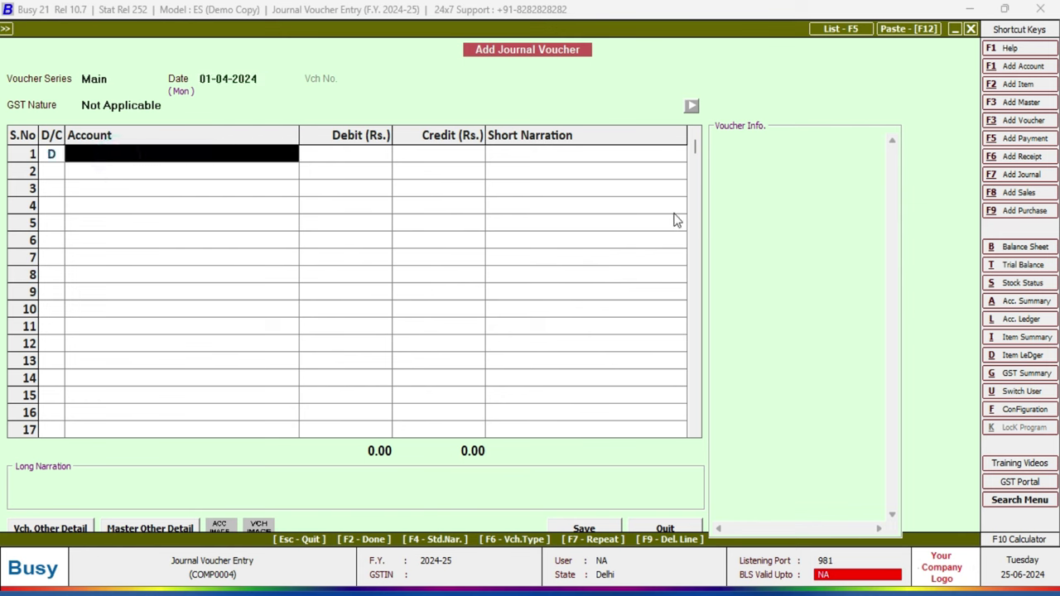
key("F3")
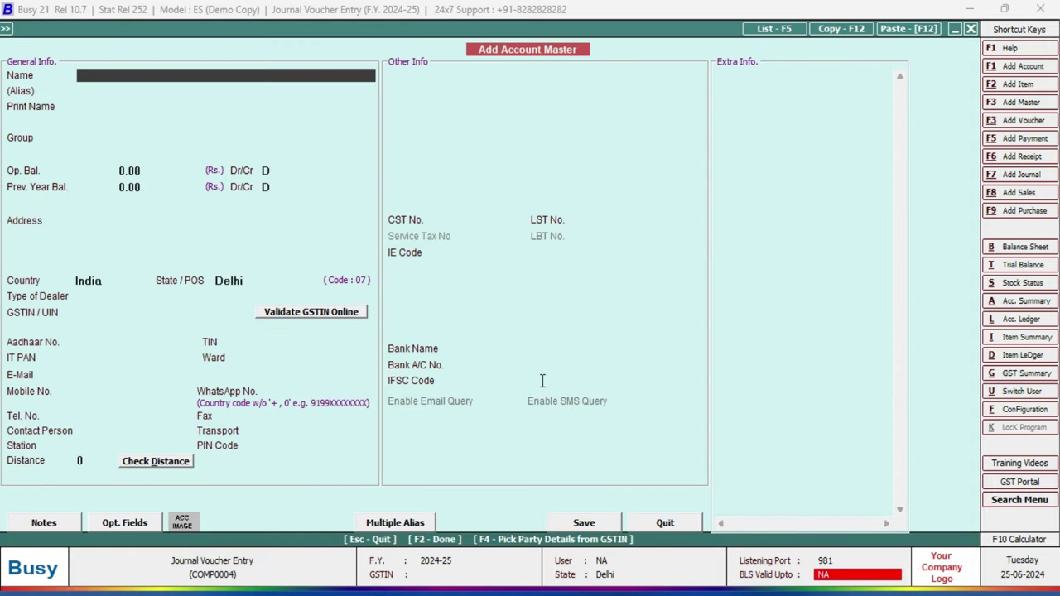
type("Bed Debts")
key("Return")
key("Return")
key("Return")
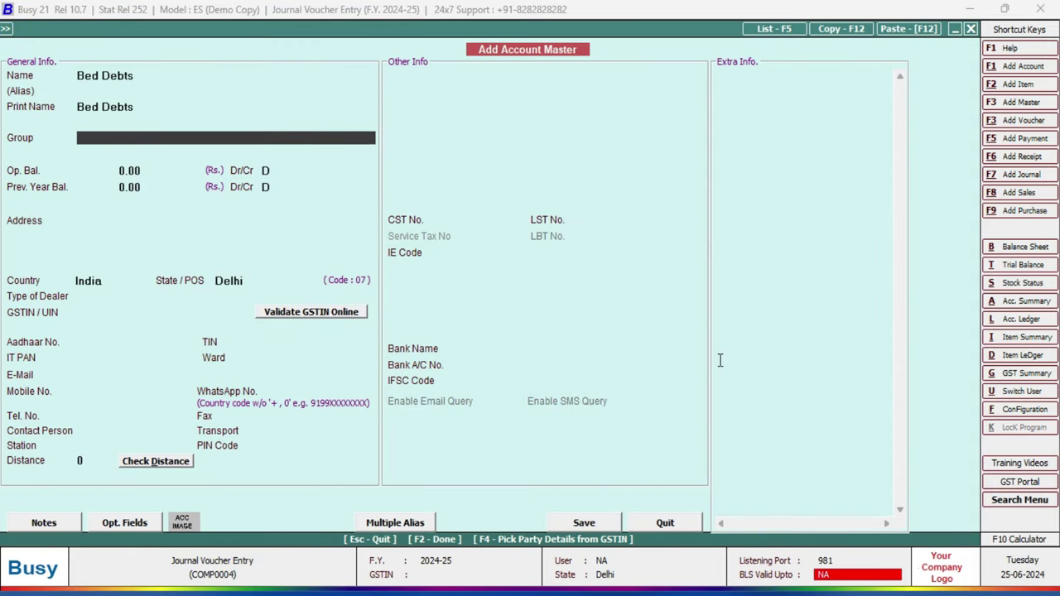
Assign the new account to the Expenses (Indirect/Admn.) group and save the master.
type("in")
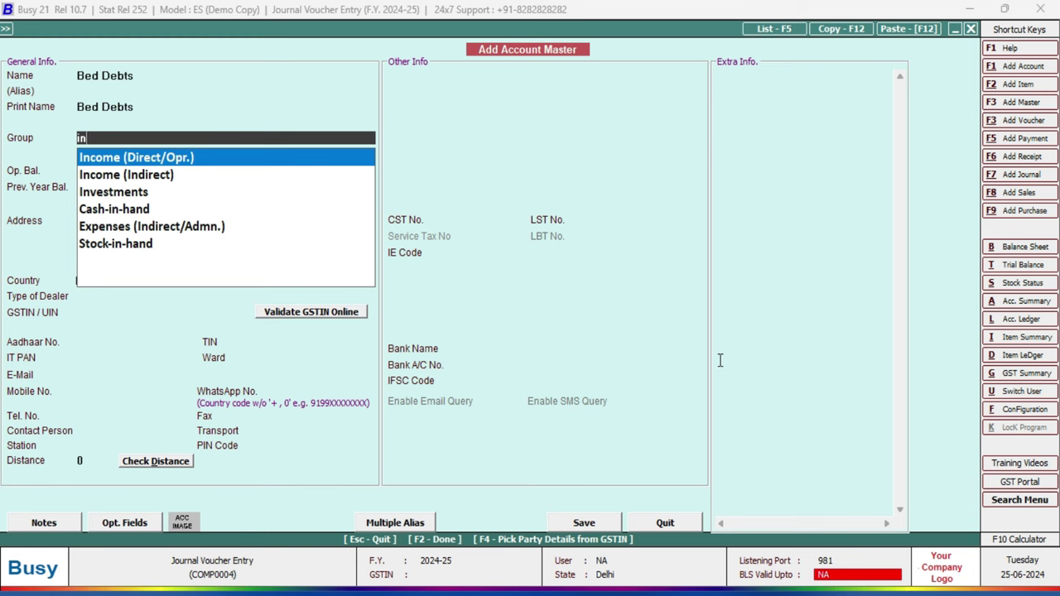
key("Down")
key("Down")
key("Down")
key("Down")
key("Return")
key("F2")
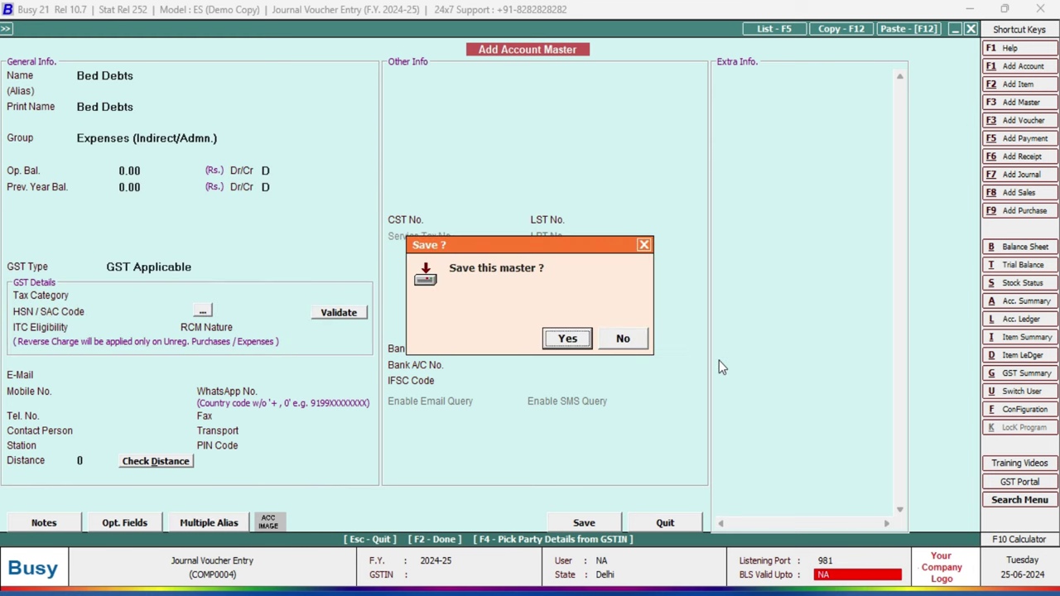
key("Return")
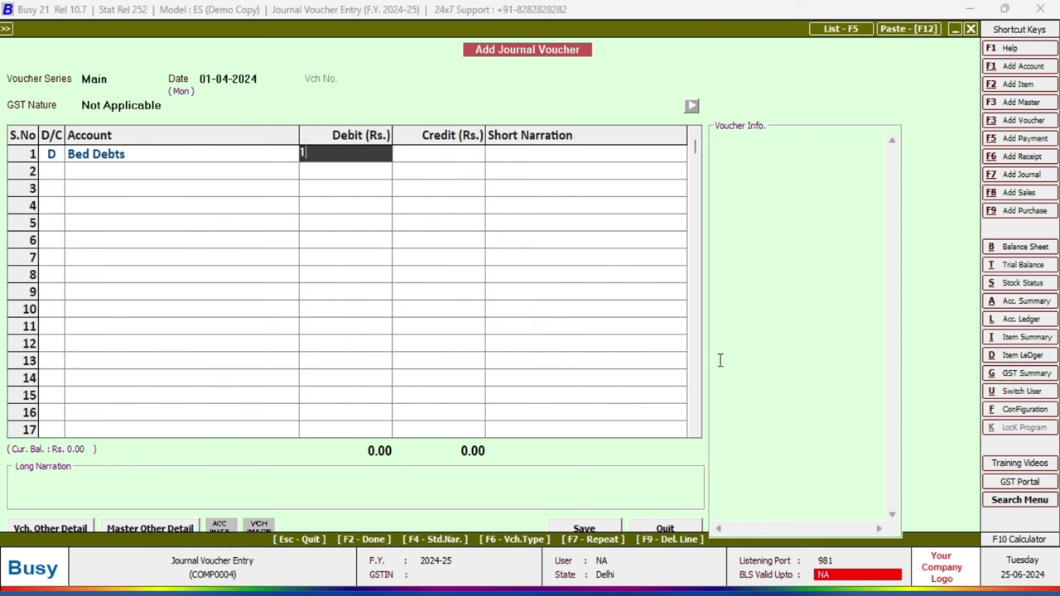
Debit Bed Debts with 1,000 and credit the debtor's account with 1,000 on the second line, without a short narration for the debit.
type("1000")
key("Return")
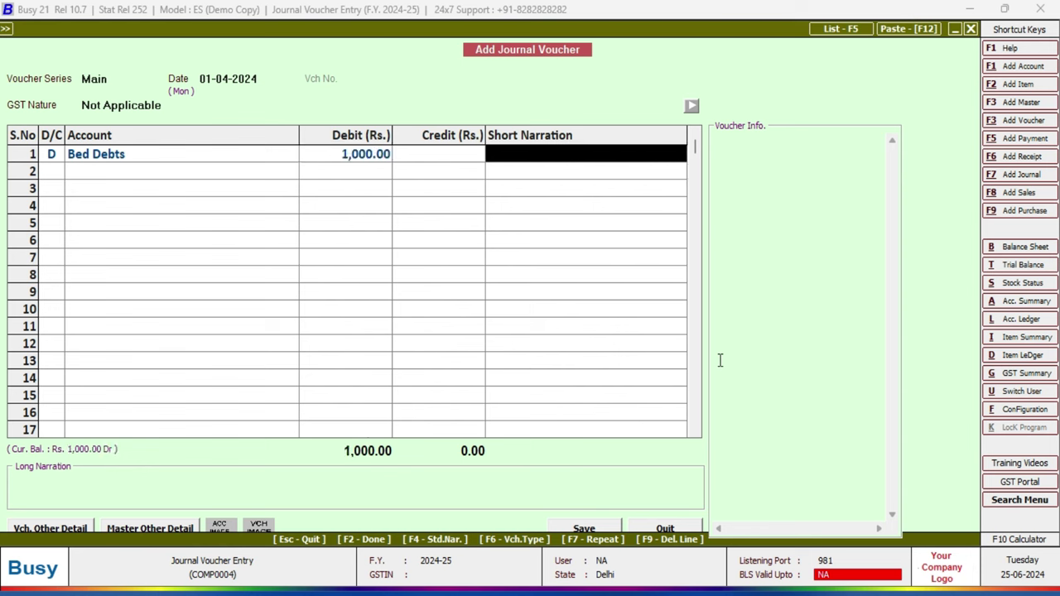
key("Return")
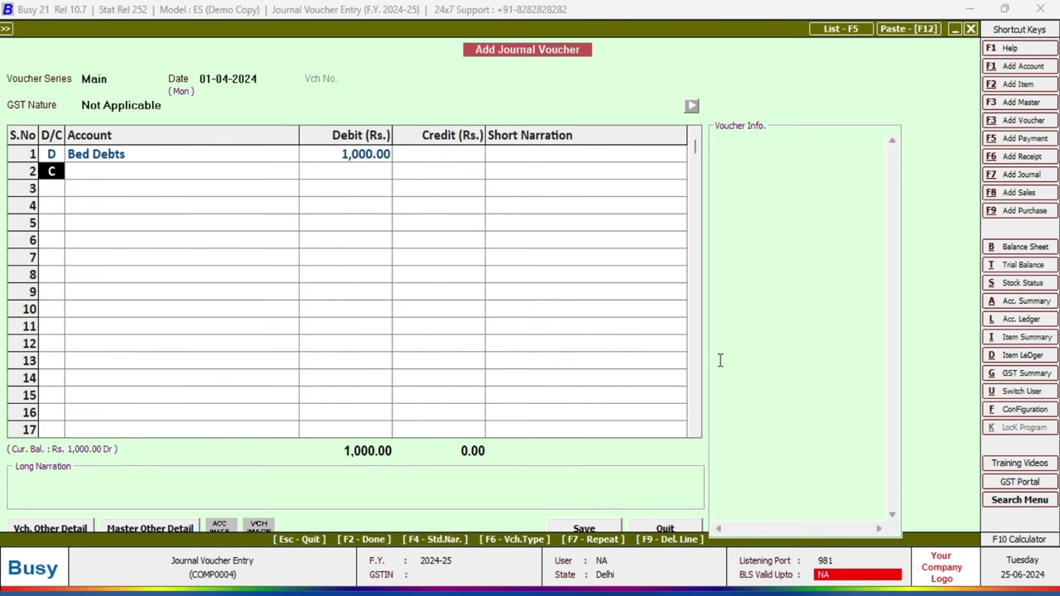
key("Return")
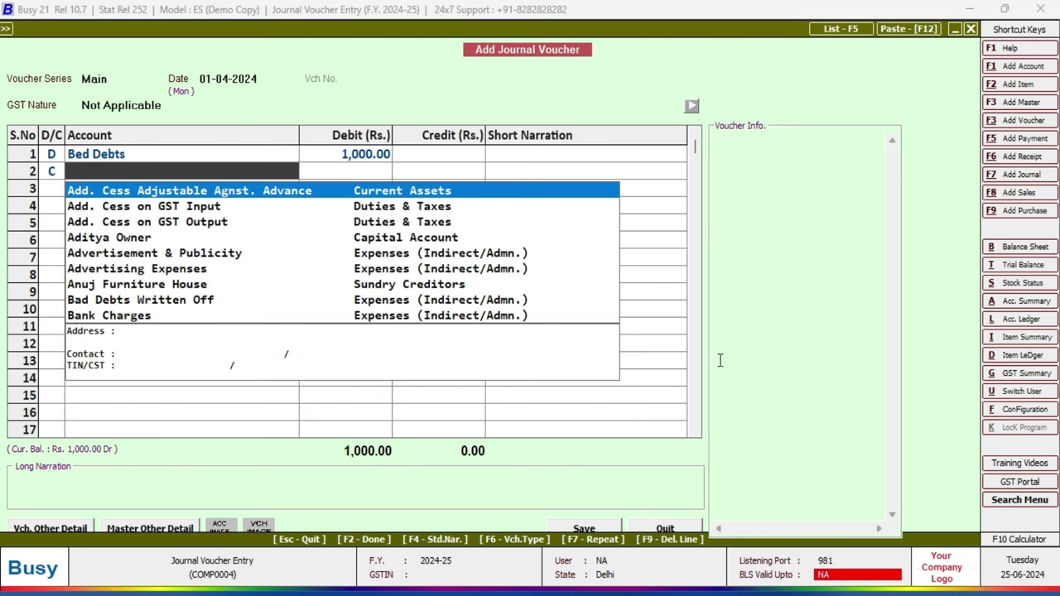
type("sh")
key("Return")
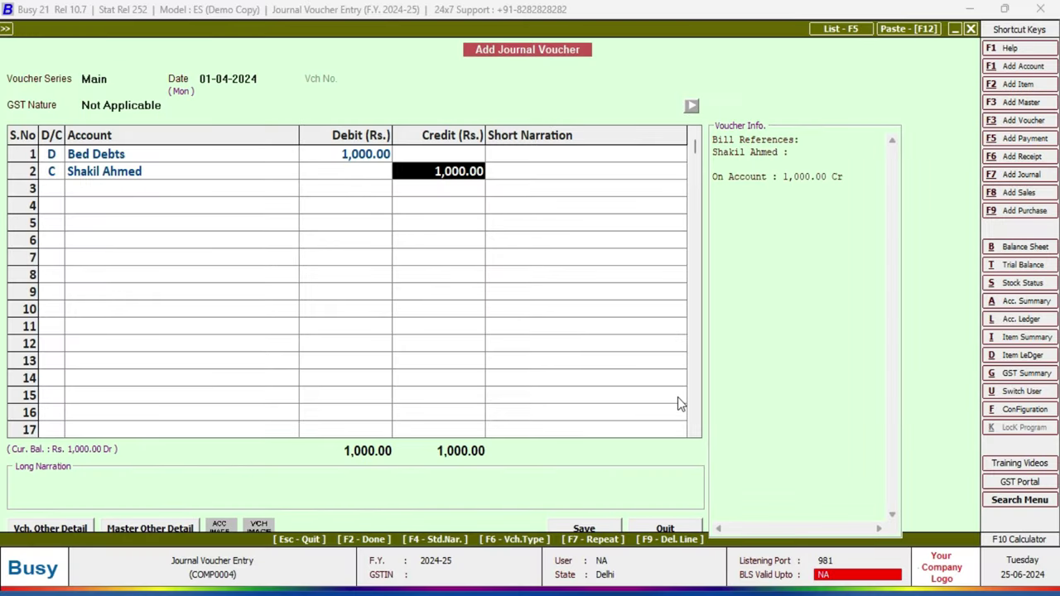
key("Return")
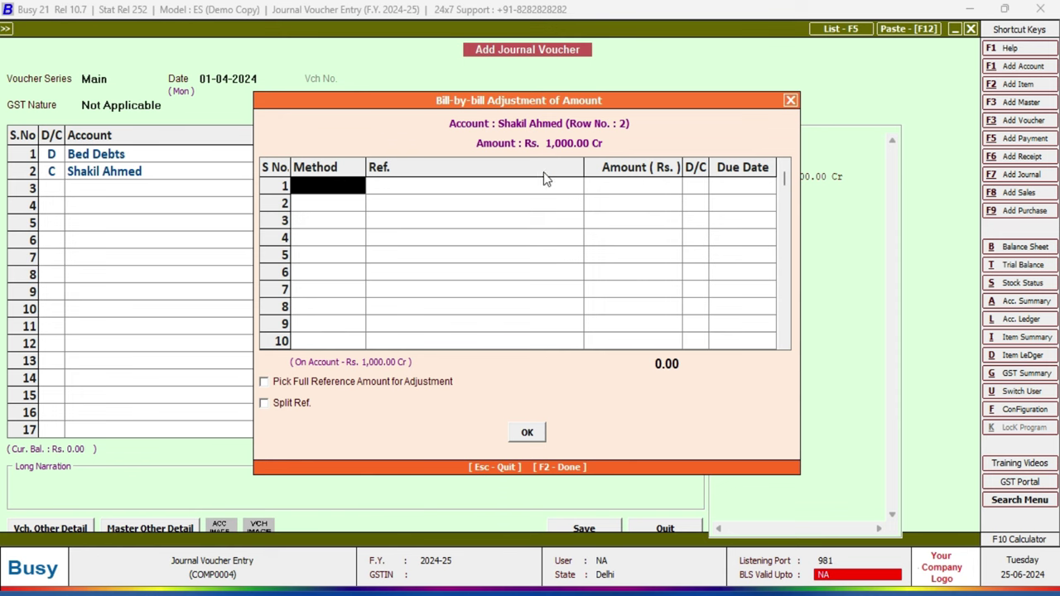
Adjust the full 1,000 credit against the debtor's outstanding bill reference 1 using the Adjustment method.
key("Return")
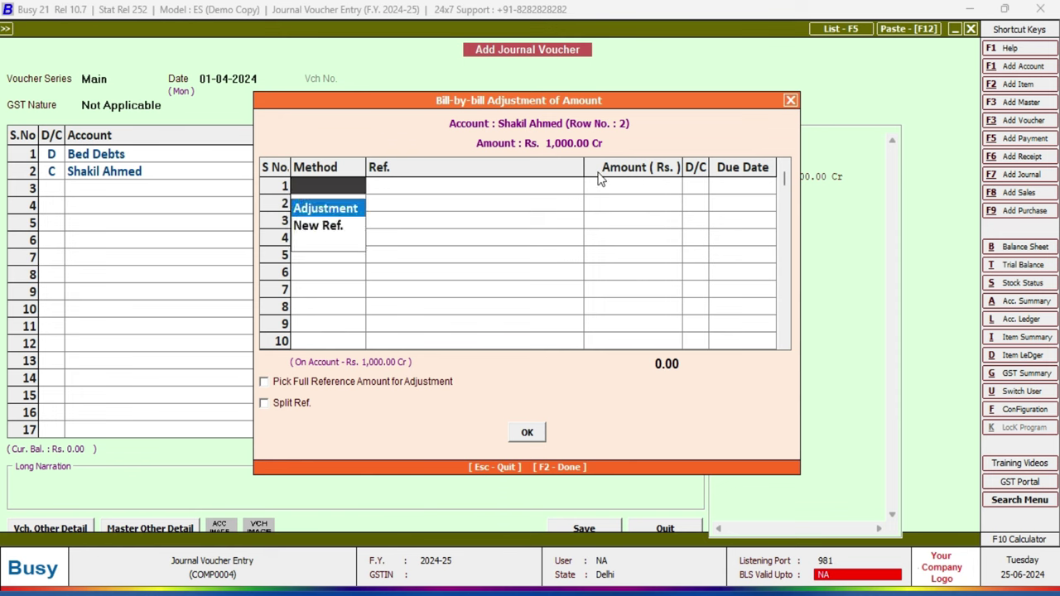
key("Return")
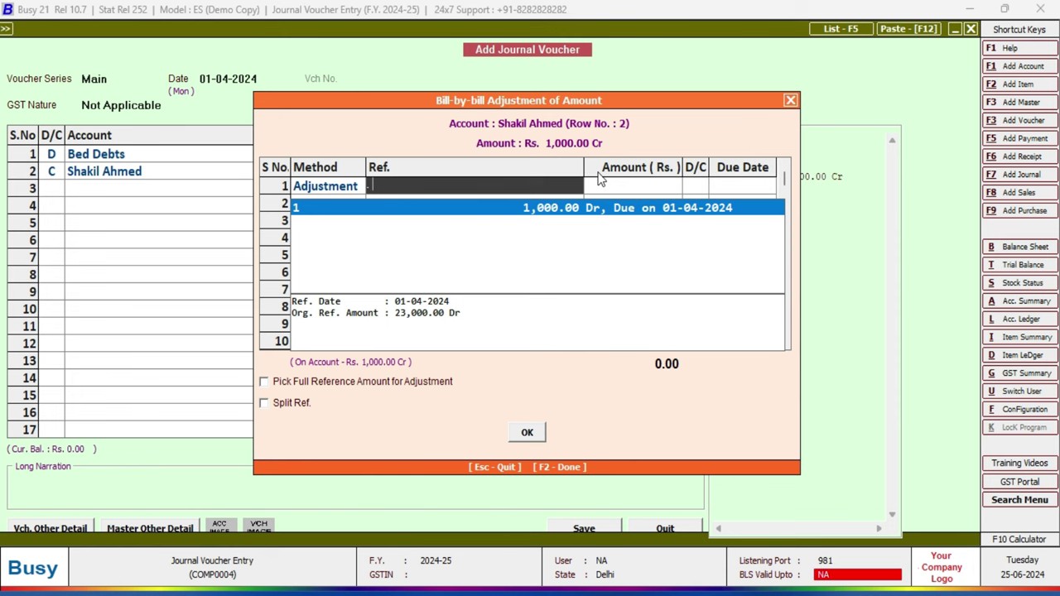
key("Return")
key("Return")
key("Return")
key("Return")
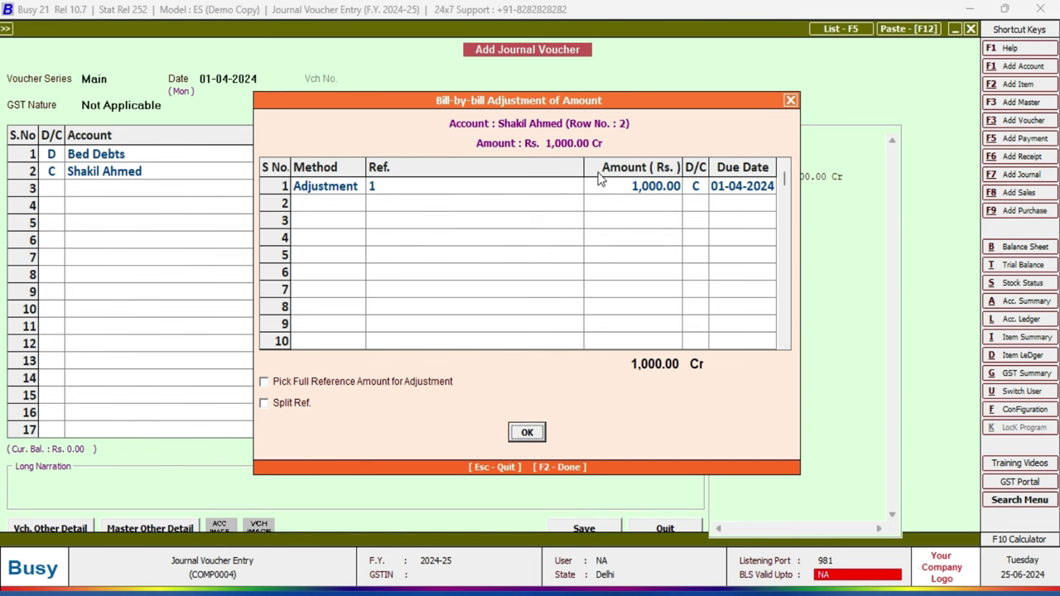
key("Return")
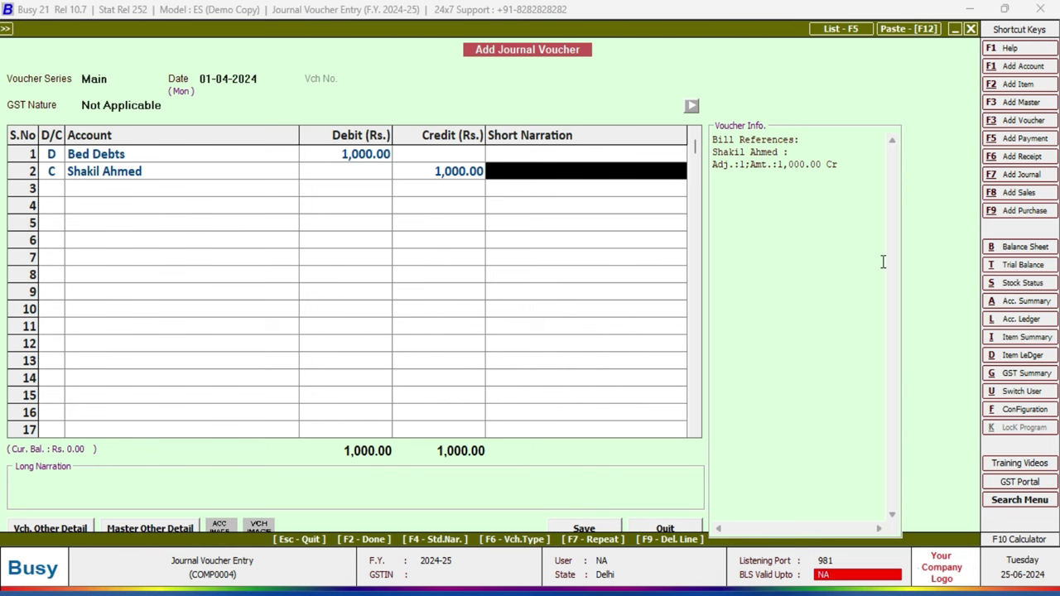
Leave the remaining narrations blank, save the bad-debt journal voucher and exit journal entry.
key("Return")
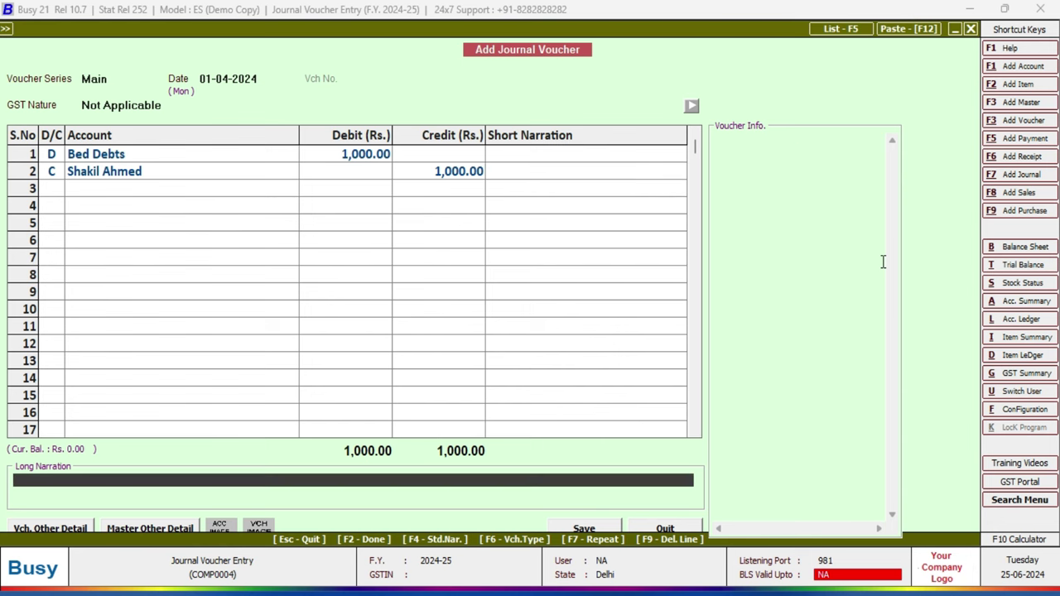
key("Return")
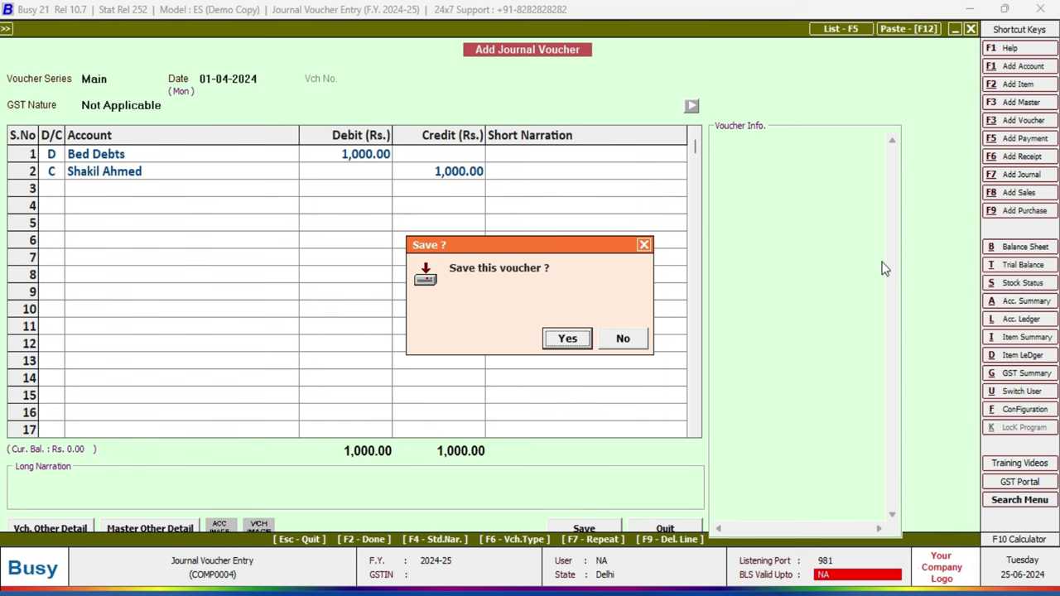
key("Return")
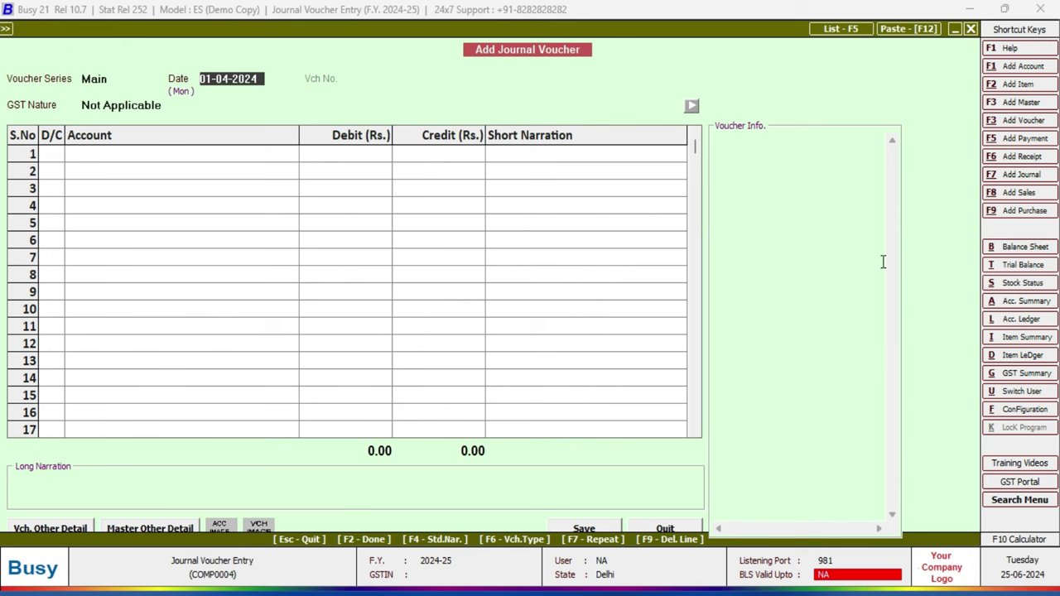
key("Escape")
key("Return")
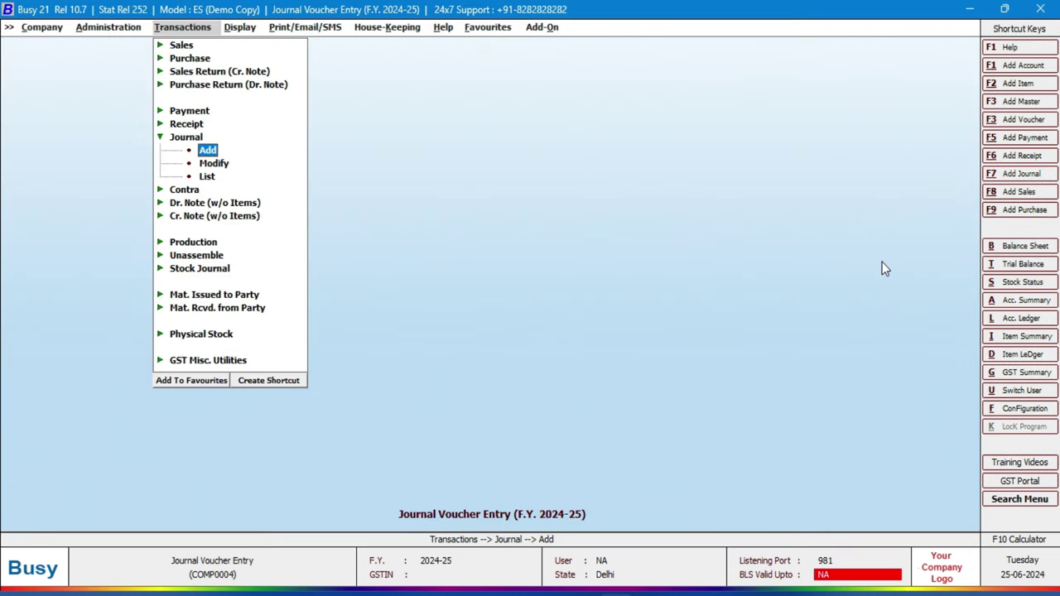
Display the Horizontal (Standard) balance sheet with its default dates and options.
key("Right")
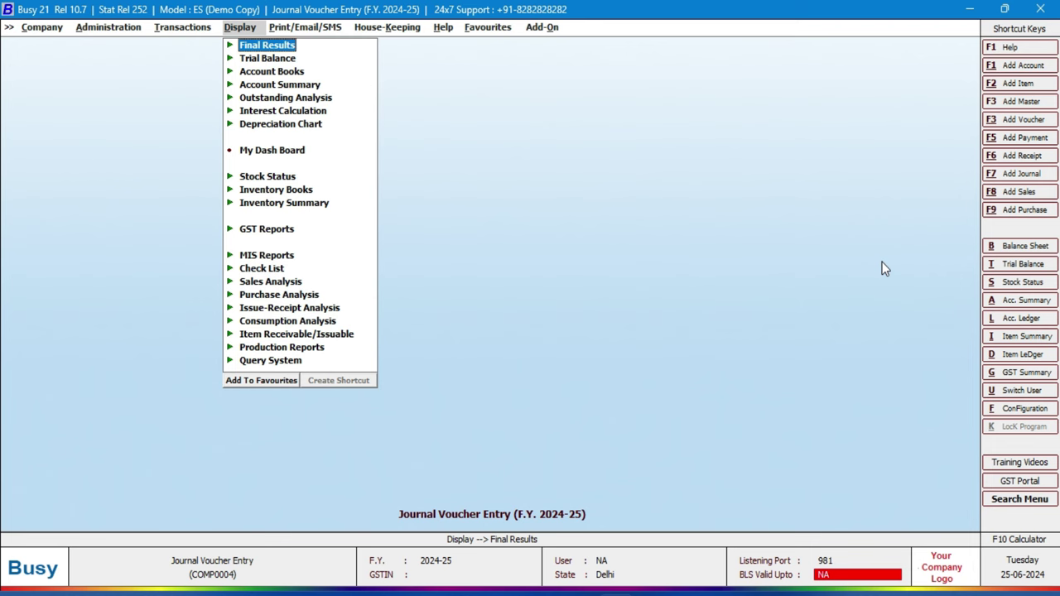
key("Return")
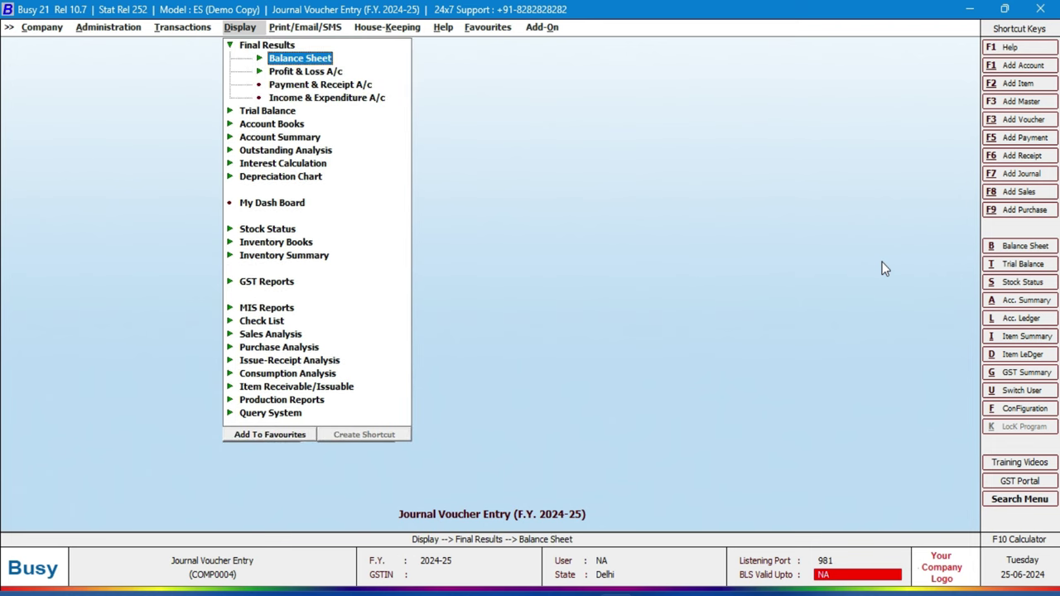
key("Return")
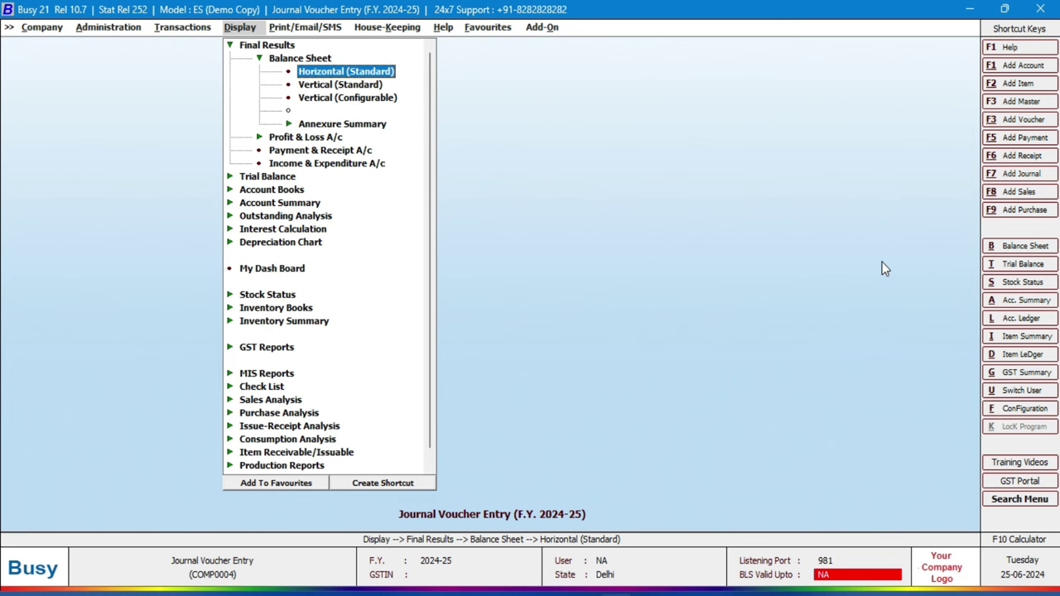
key("Down")
key("Up")
key("Return")
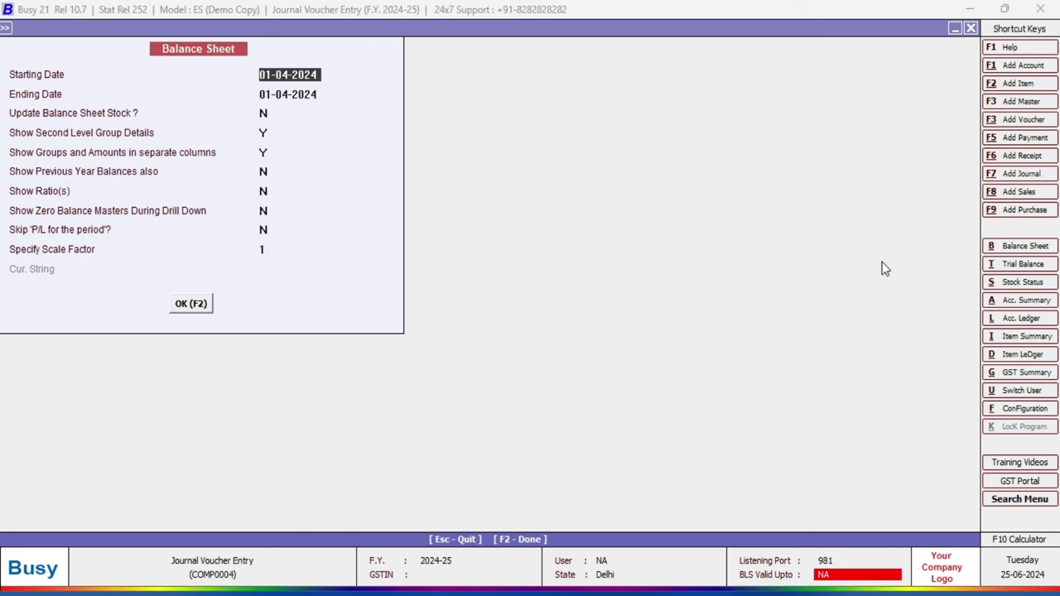
key("F2")
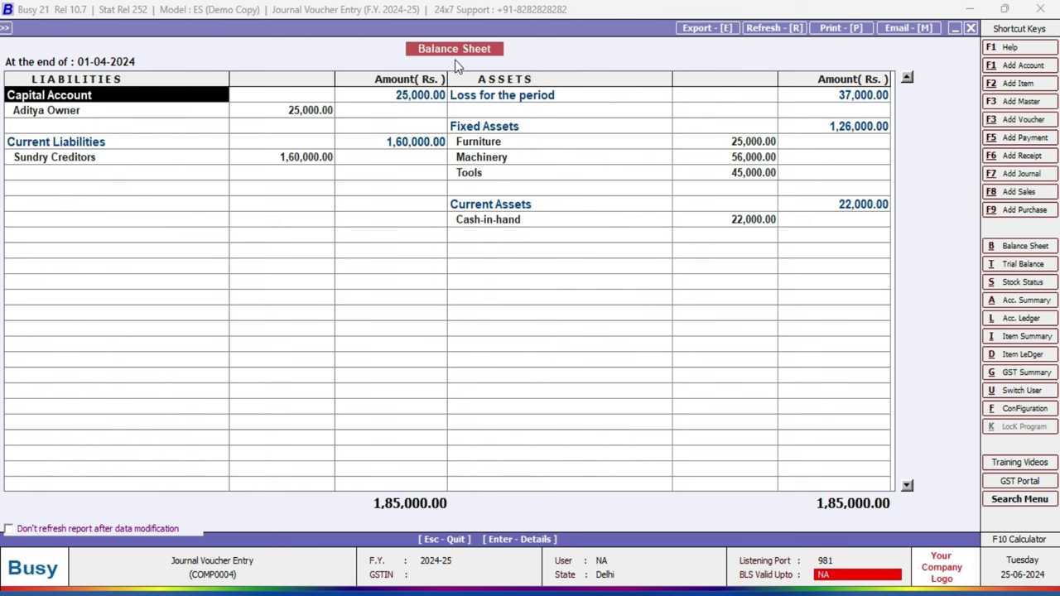
Drill down from Capital Account to the owner's April ledger to examine its entries, and return to the balance sheet.
left_click(406, 98)
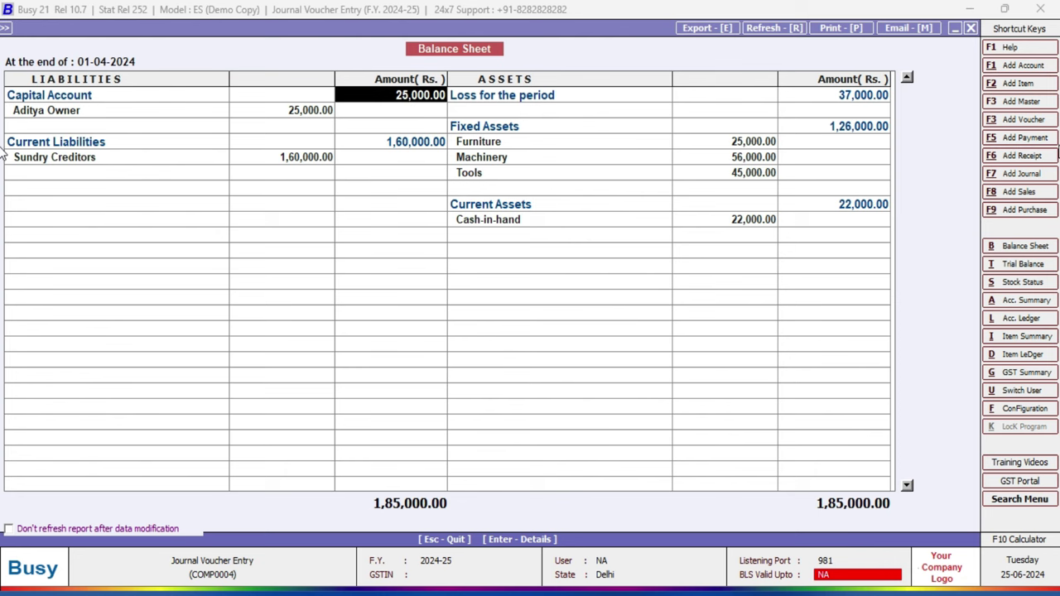
key("Return")
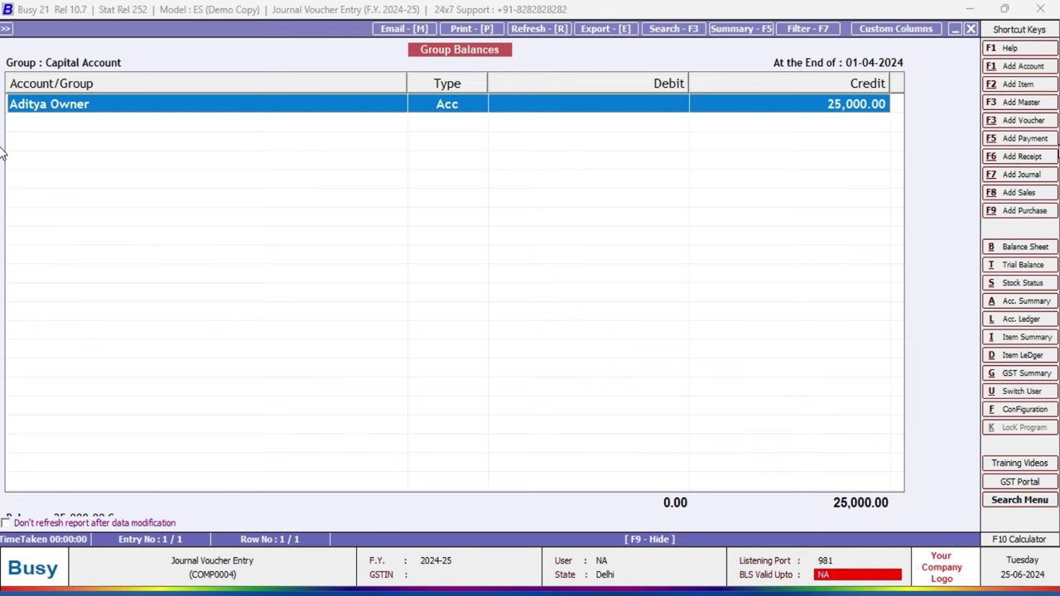
key("Return")
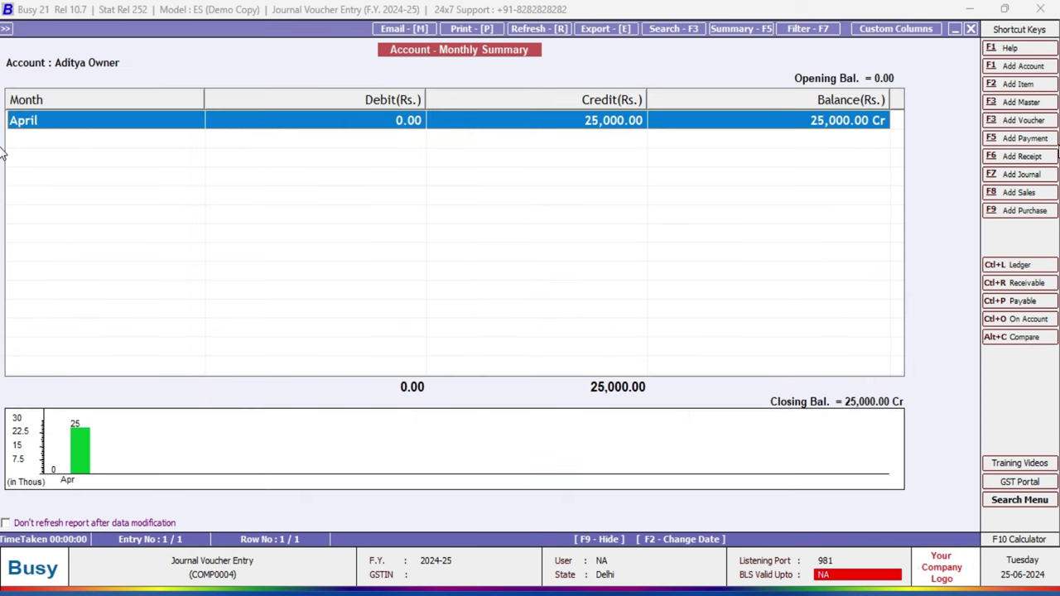
key("Return")
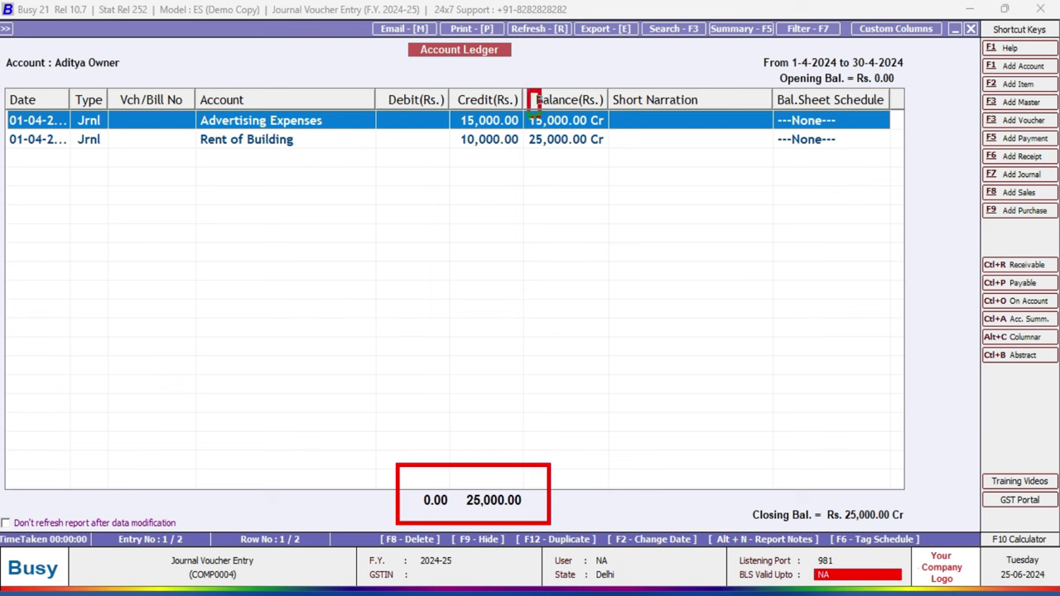
key("Escape")
key("Escape")
key("Escape")
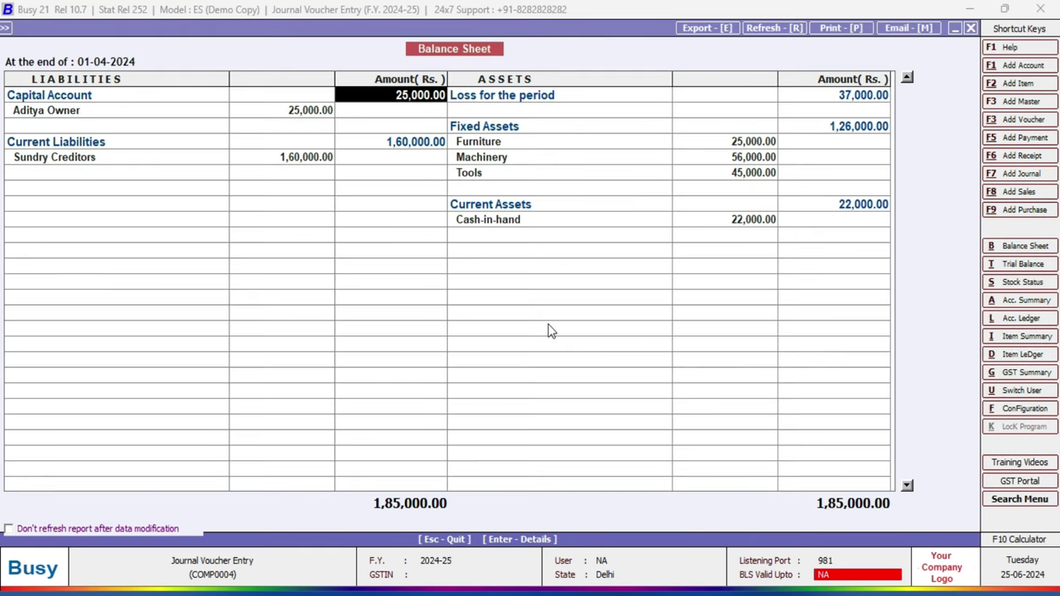
Drill down from the Current Liabilities total to the individual account balances in the Sundry Creditors group.
key("Down")
key("Down")
key("Down")
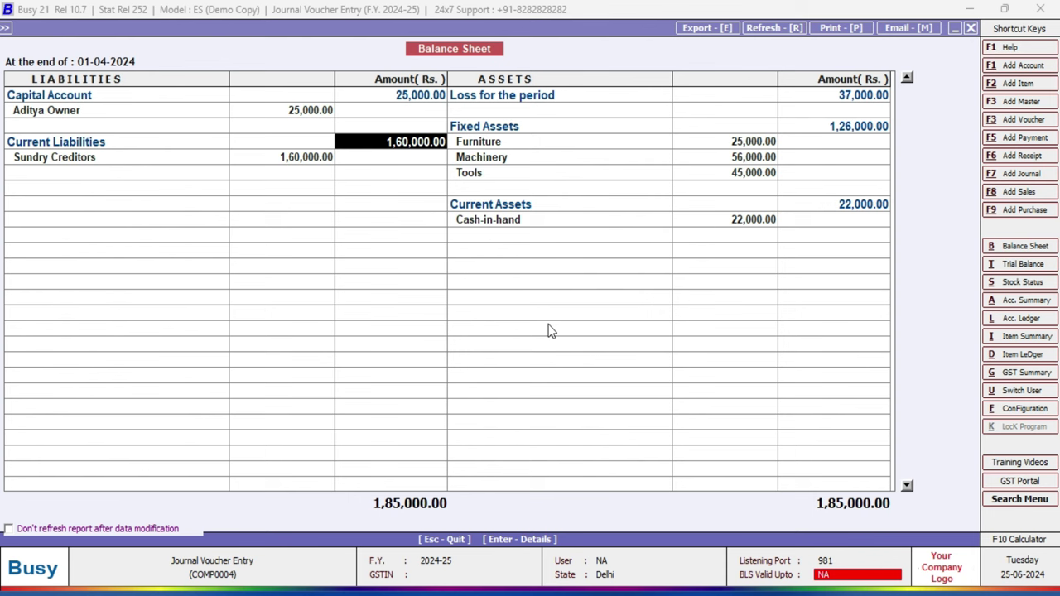
key("Left")
key("Down")
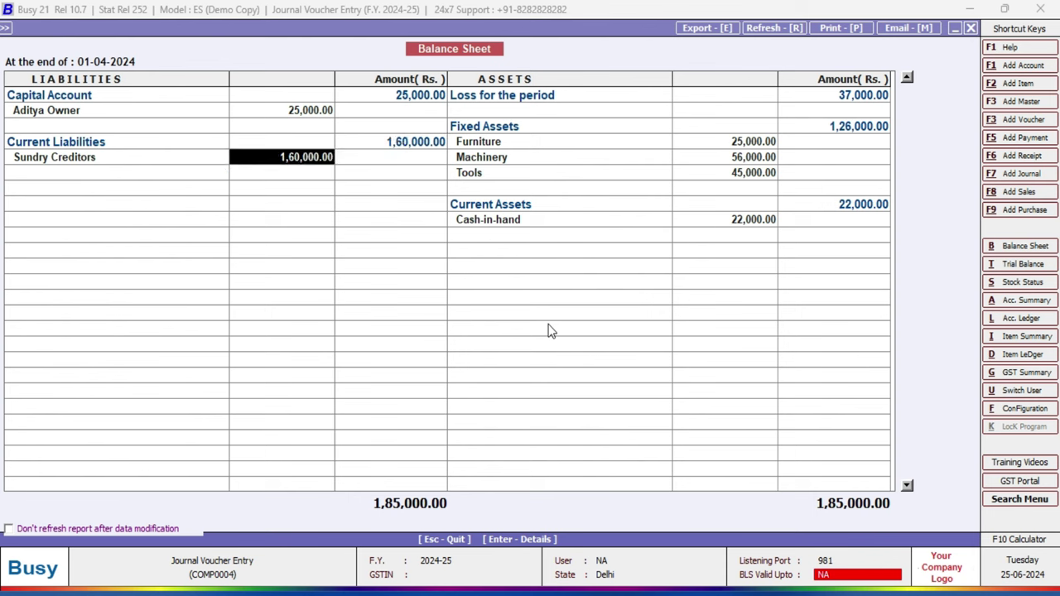
key("Up")
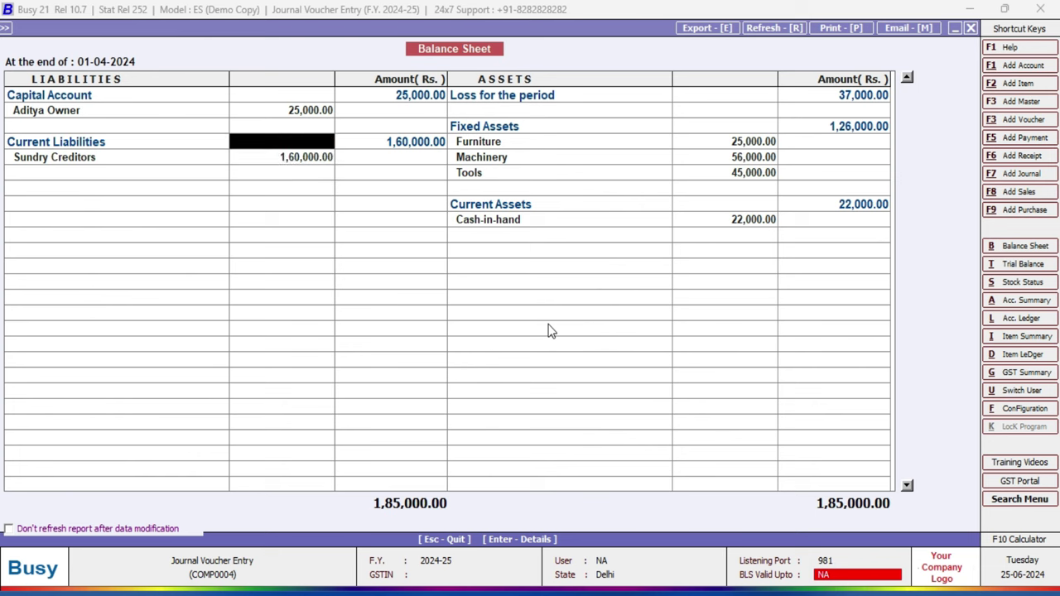
key("Right")
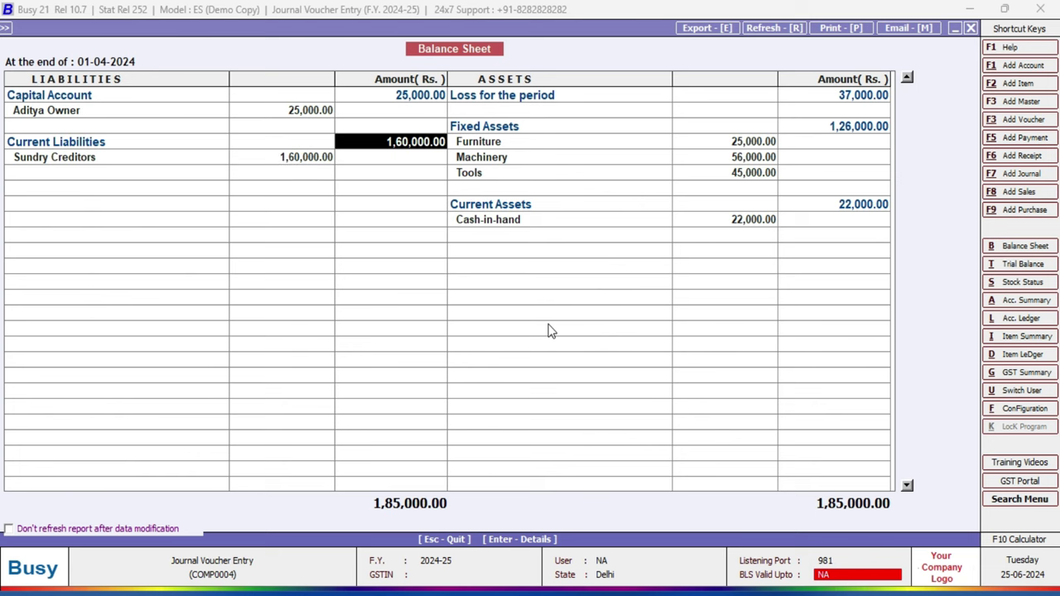
key("Return")
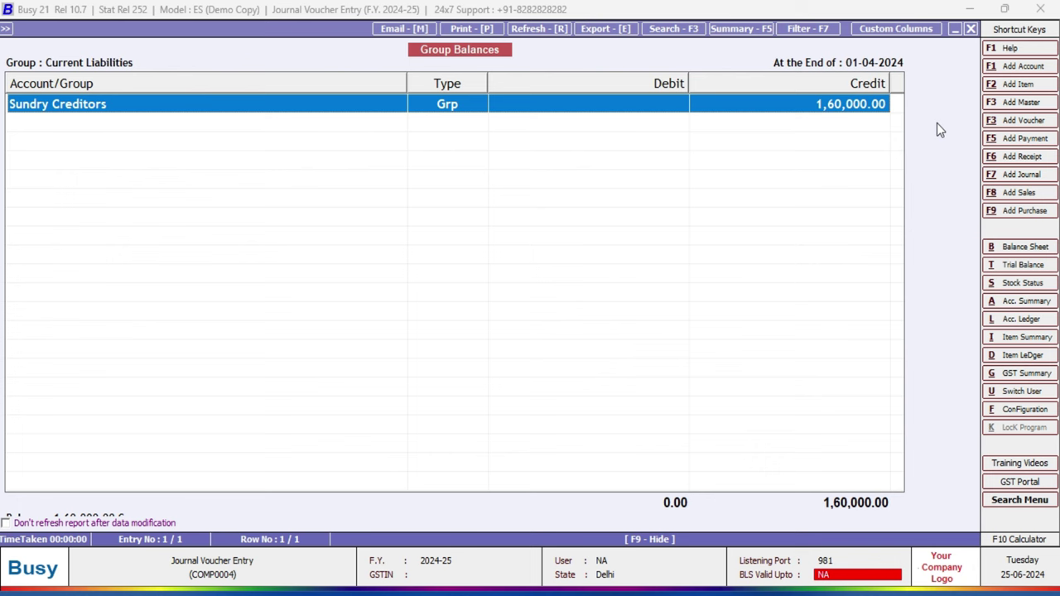
key("Return")
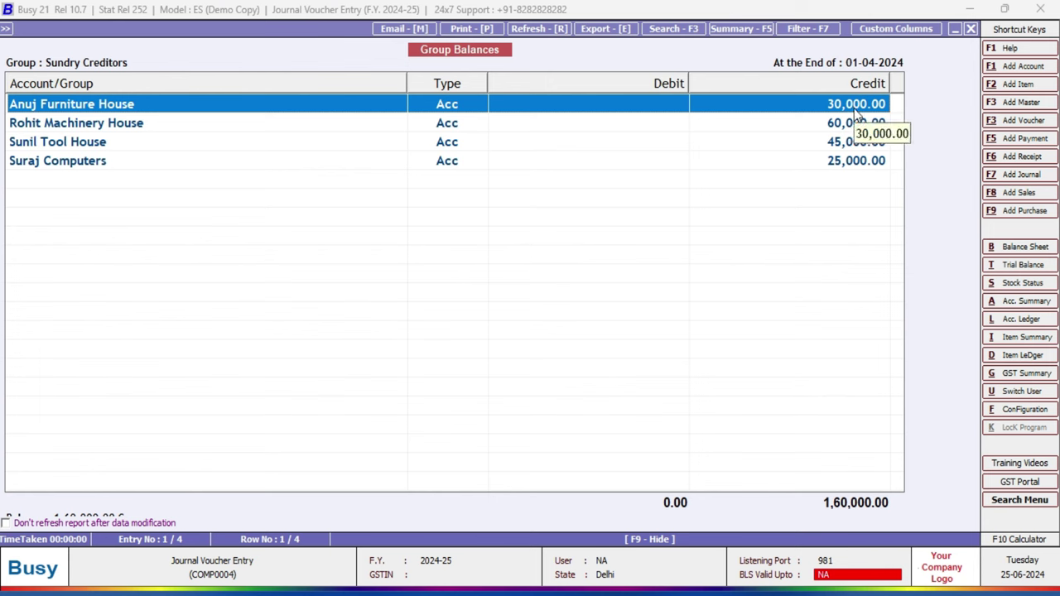
Review each creditor's credit balance and the Sundry Creditors total, and return to the balance sheet.
left_click(71, 131)
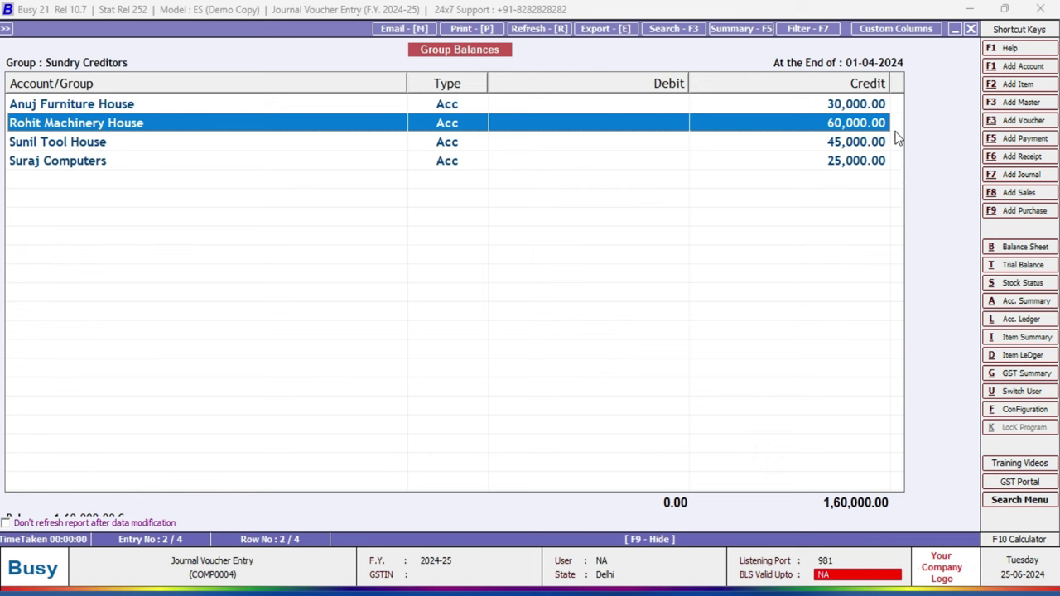
left_click(58, 146)
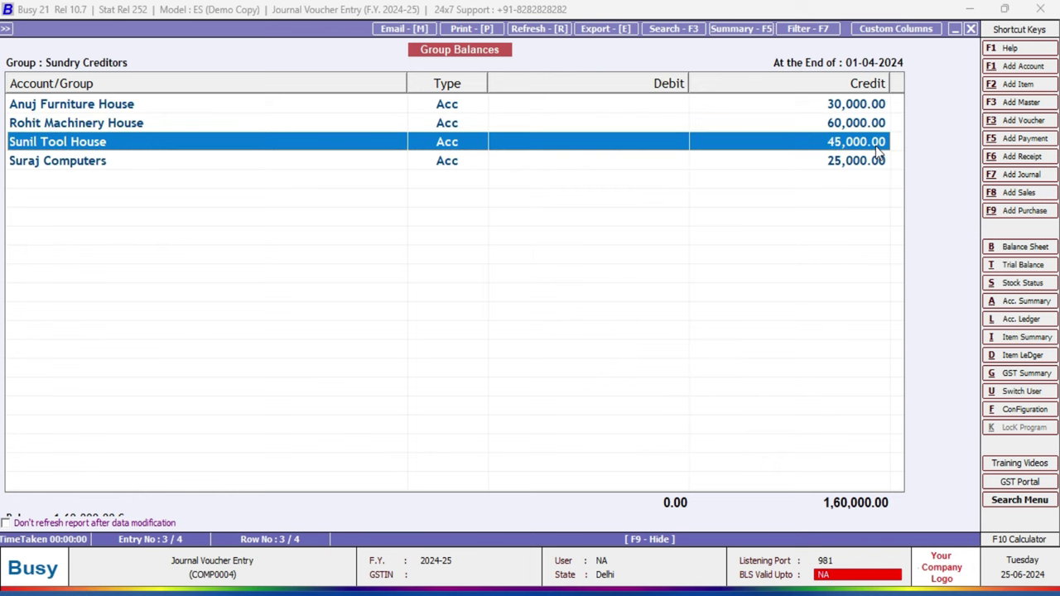
left_click(37, 166)
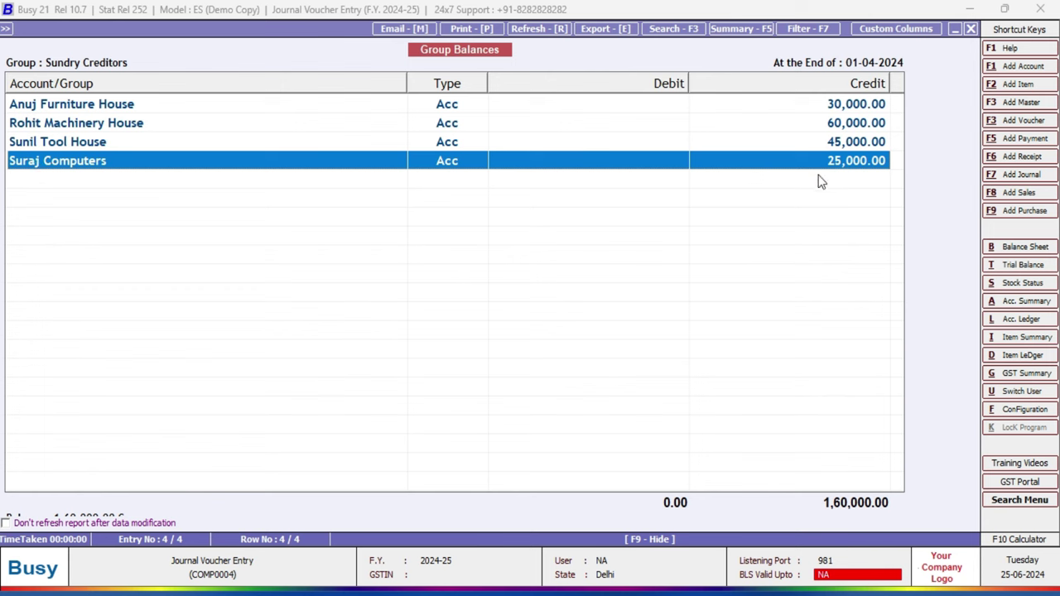
left_click(810, 479)
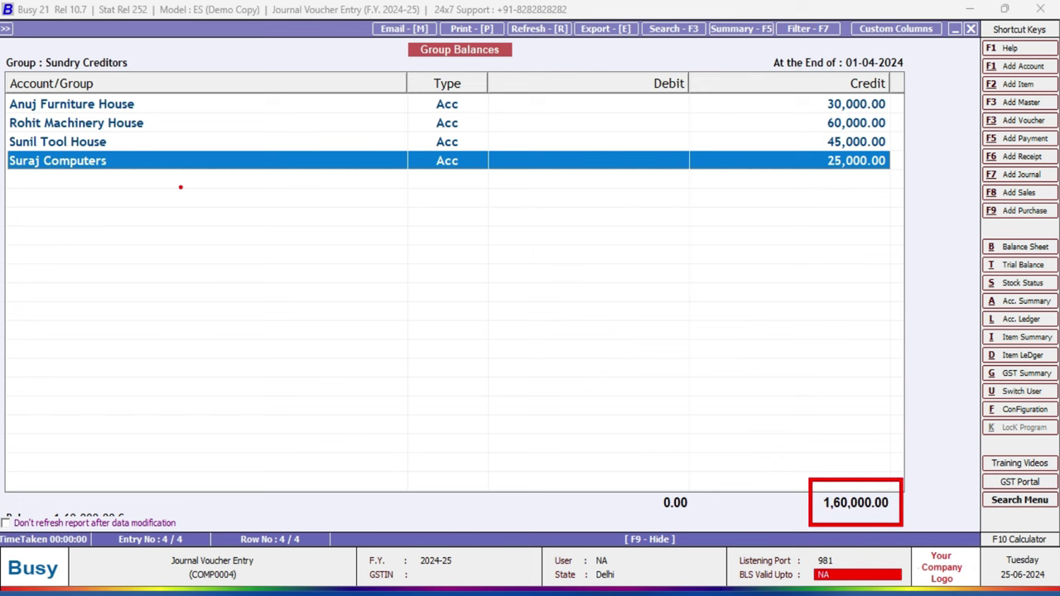
key("Escape")
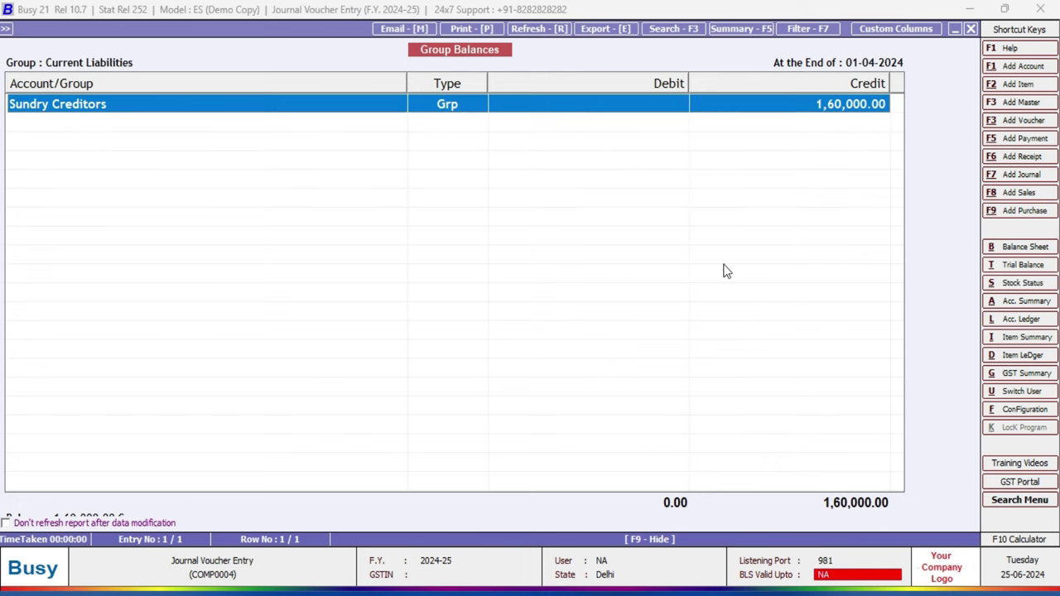
key("Escape")
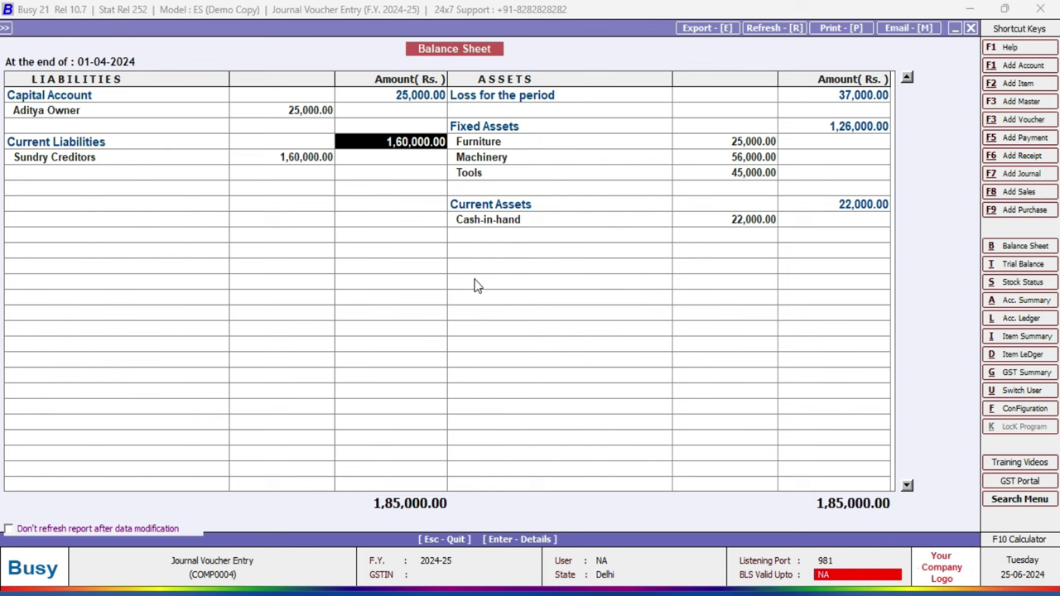
Drill down from the Loss for the period amount to the Profit & Loss account.
left_click(509, 93)
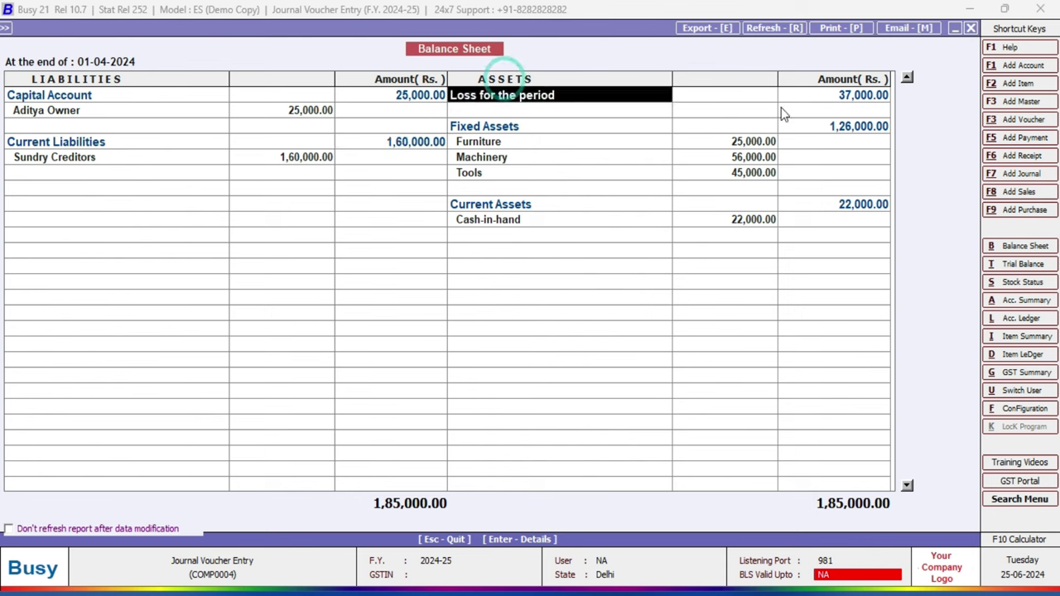
left_click(838, 101)
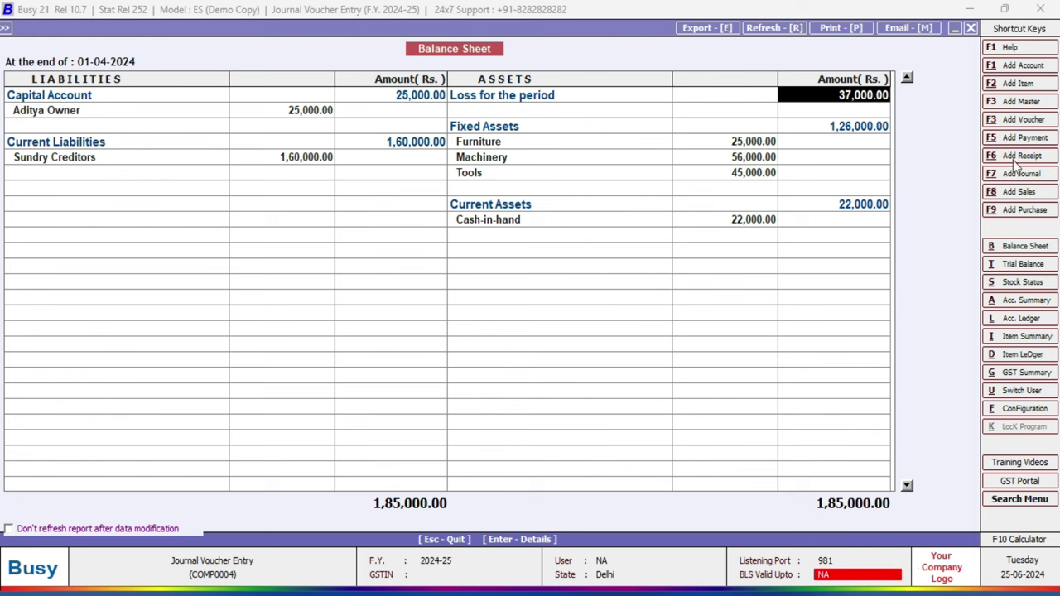
key("Return")
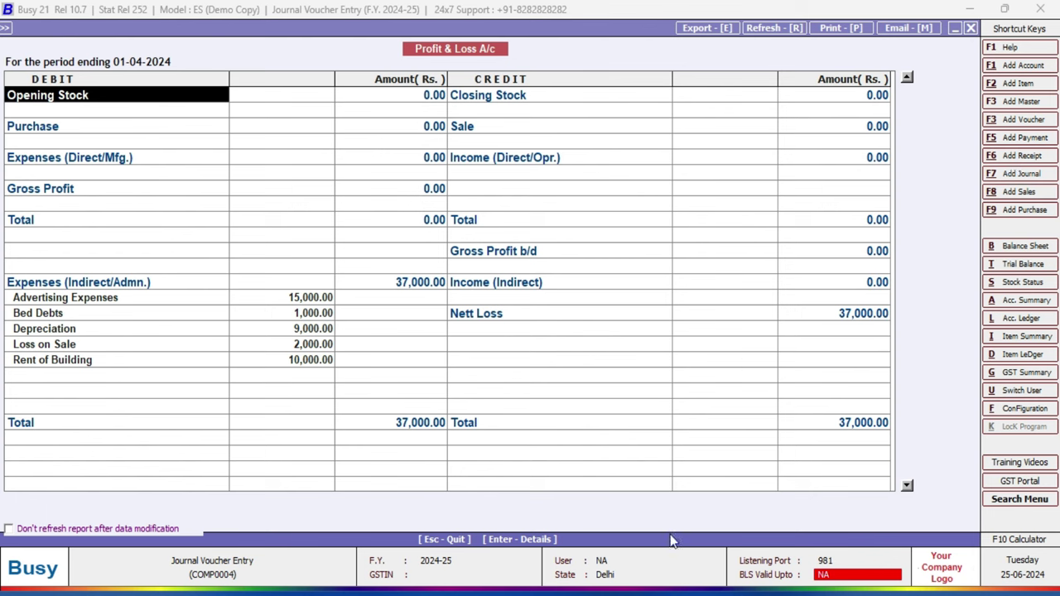
Examine each indirect expense and the debit total in the Profit & Loss account, and return to the balance sheet.
mouse_move(3, 265)
left_mouse_down()
mouse_move(58, 362)
mouse_move(339, 398)
left_mouse_up()
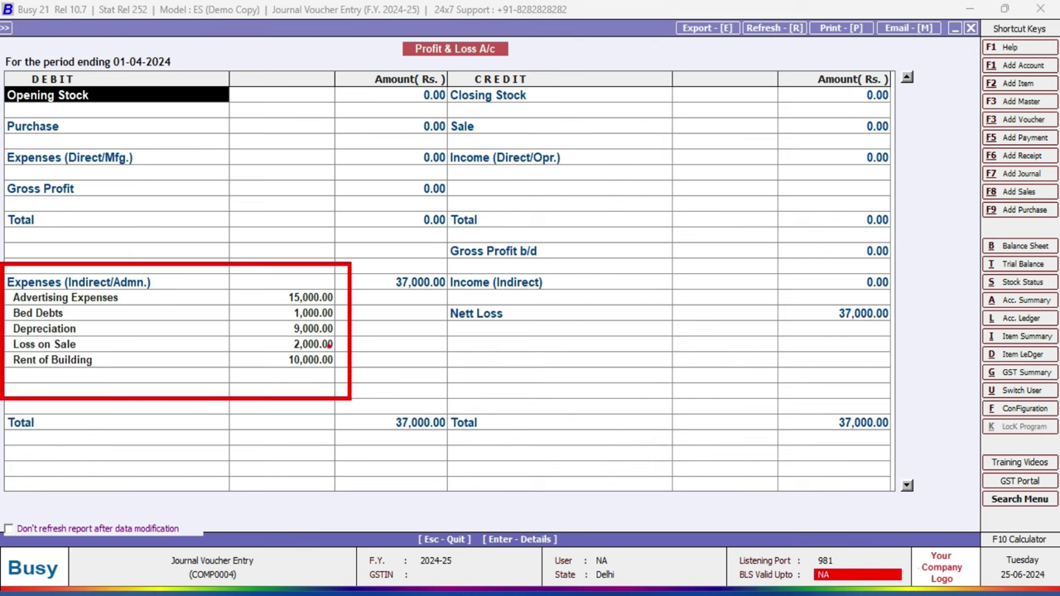
left_click_drag(120, 298, 159, 292)
left_click_drag(386, 284, 341, 295)
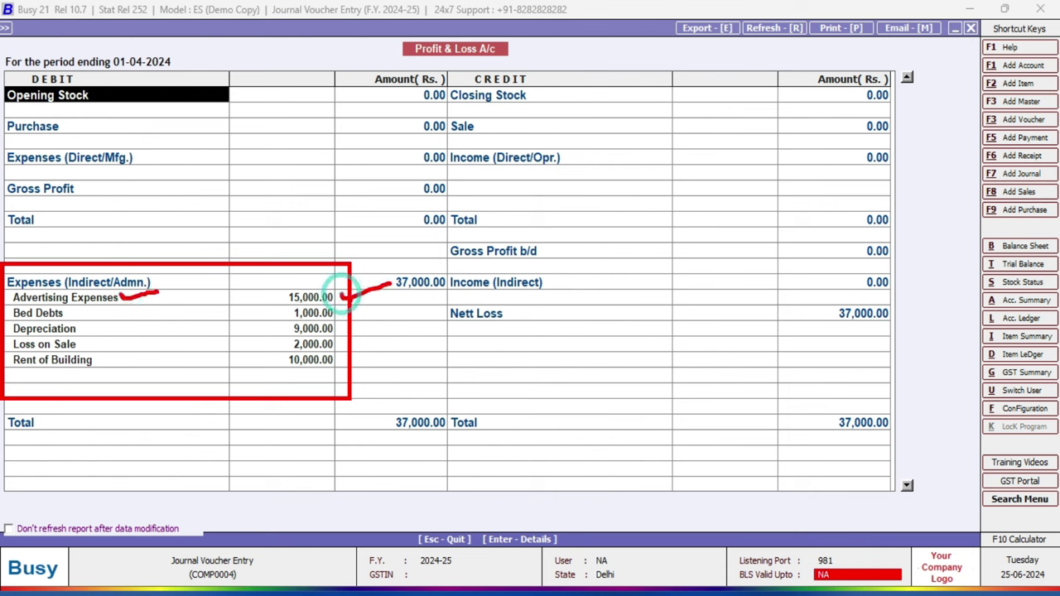
left_click_drag(75, 313, 122, 305)
left_click_drag(342, 310, 389, 304)
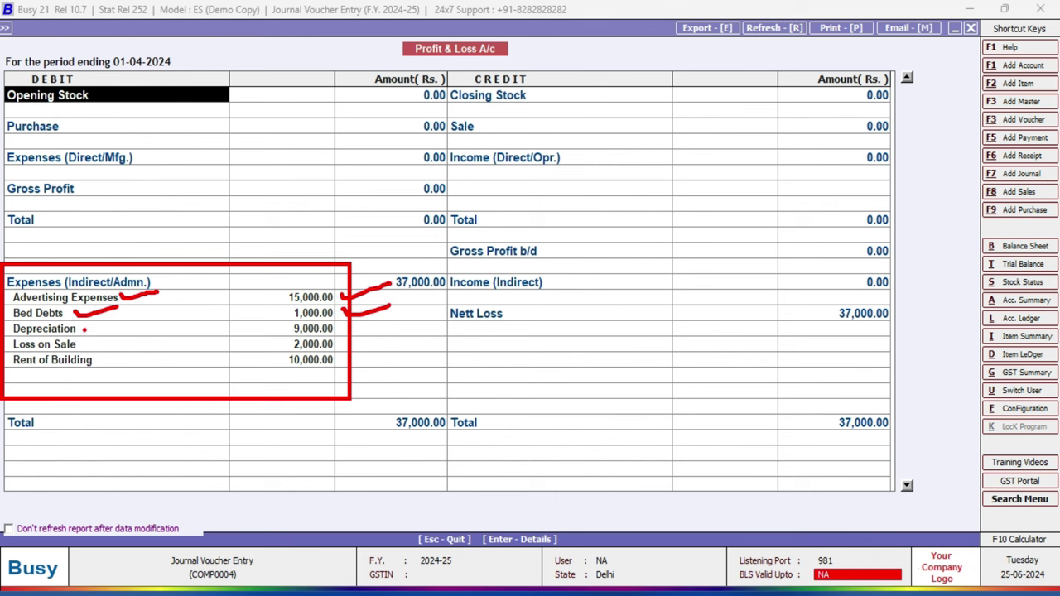
left_click_drag(83, 330, 136, 317)
left_click_drag(345, 329, 389, 324)
left_click_drag(86, 348, 143, 335)
left_click_drag(344, 339, 397, 336)
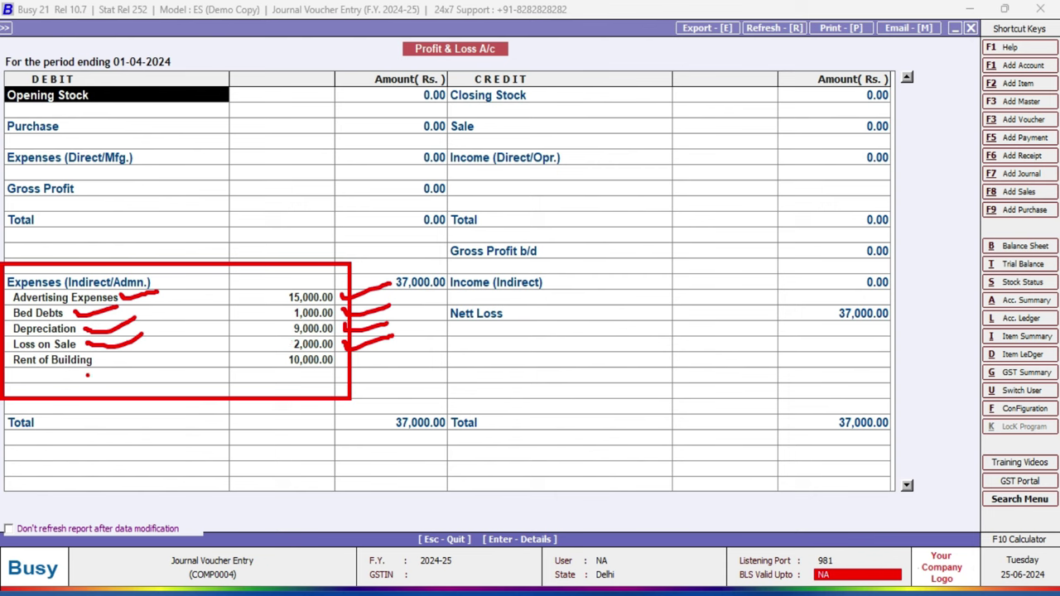
left_click_drag(103, 367, 176, 339)
mouse_move(338, 356)
left_mouse_down()
mouse_move(339, 367)
mouse_move(371, 355)
left_mouse_up()
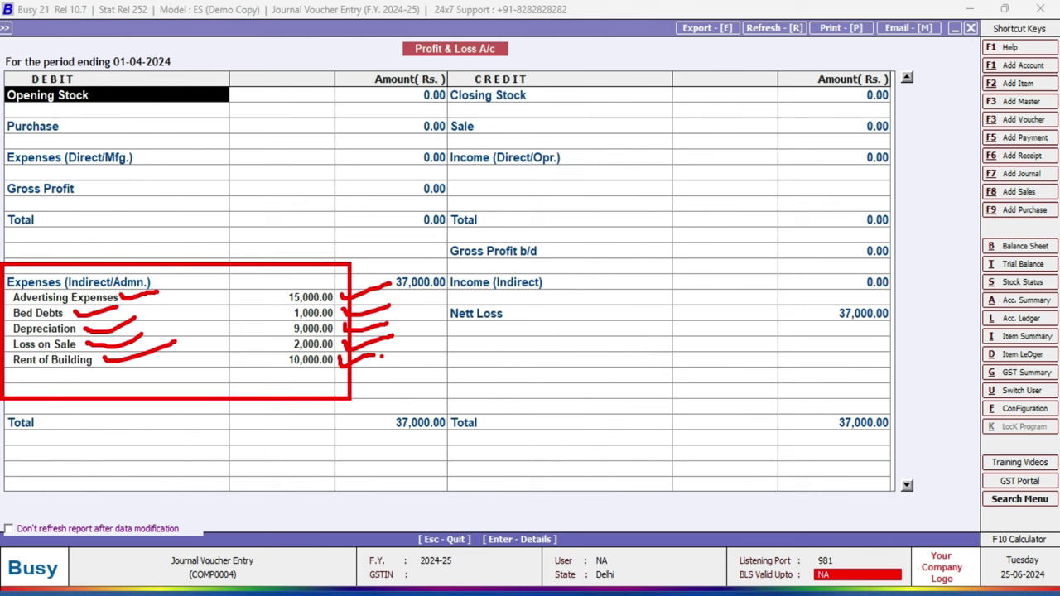
mouse_move(426, 391)
left_mouse_down()
mouse_move(362, 450)
mouse_move(447, 388)
mouse_move(386, 412)
left_mouse_up()
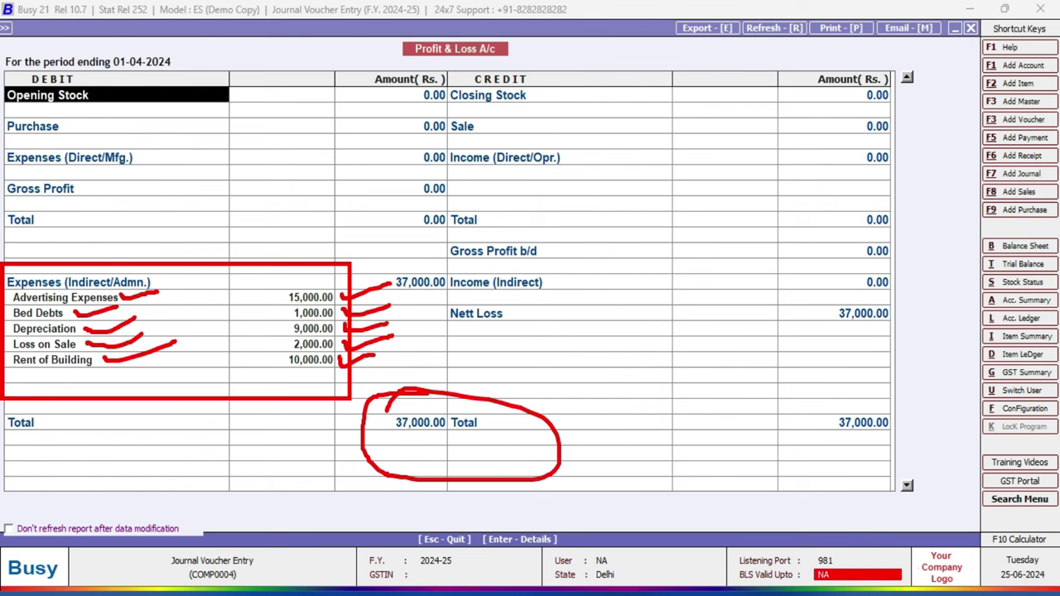
key("Escape")
key("b")
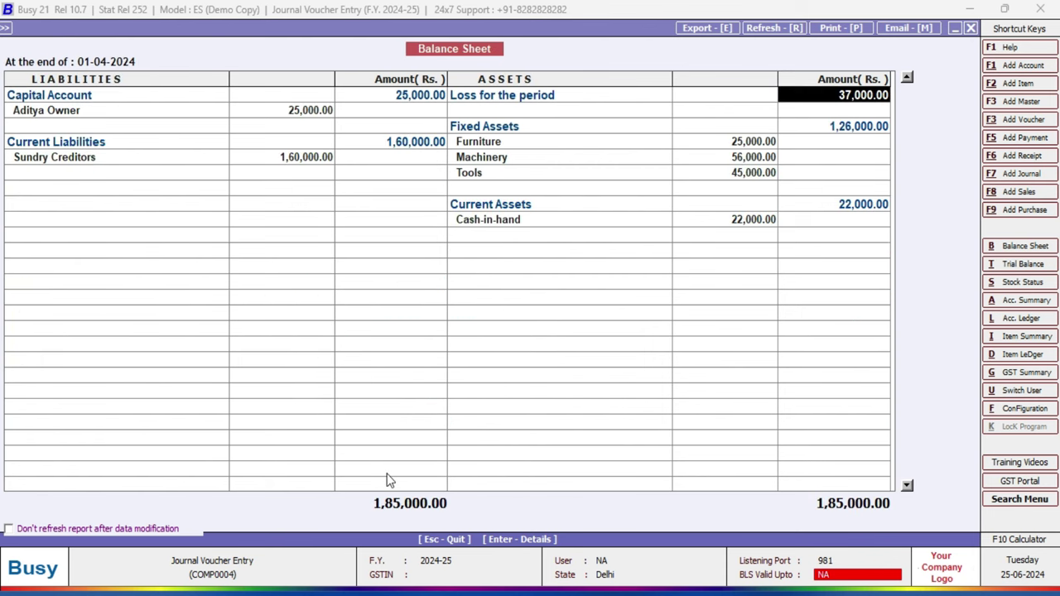
Compare the Fixed Assets total with the Sundry Creditors amount, and drill down into the Fixed Assets group balances.
left_click(483, 127)
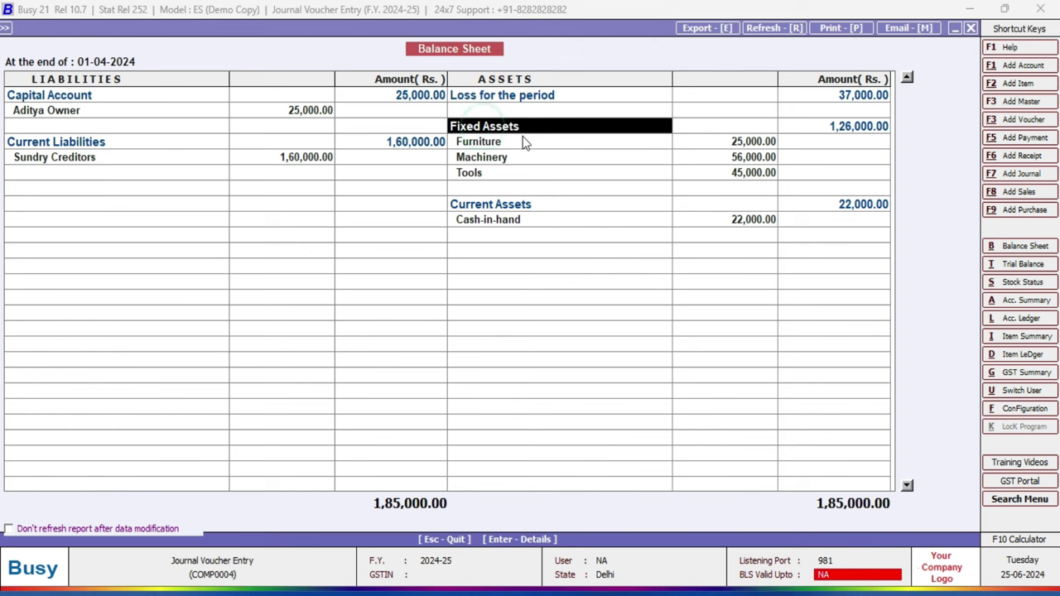
left_click(849, 126)
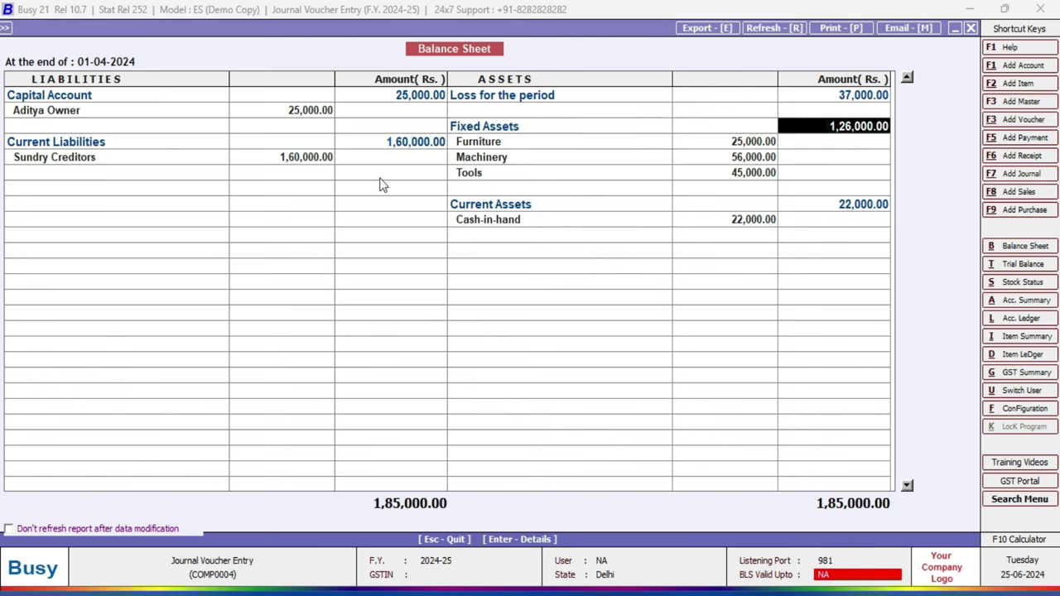
left_click(292, 159)
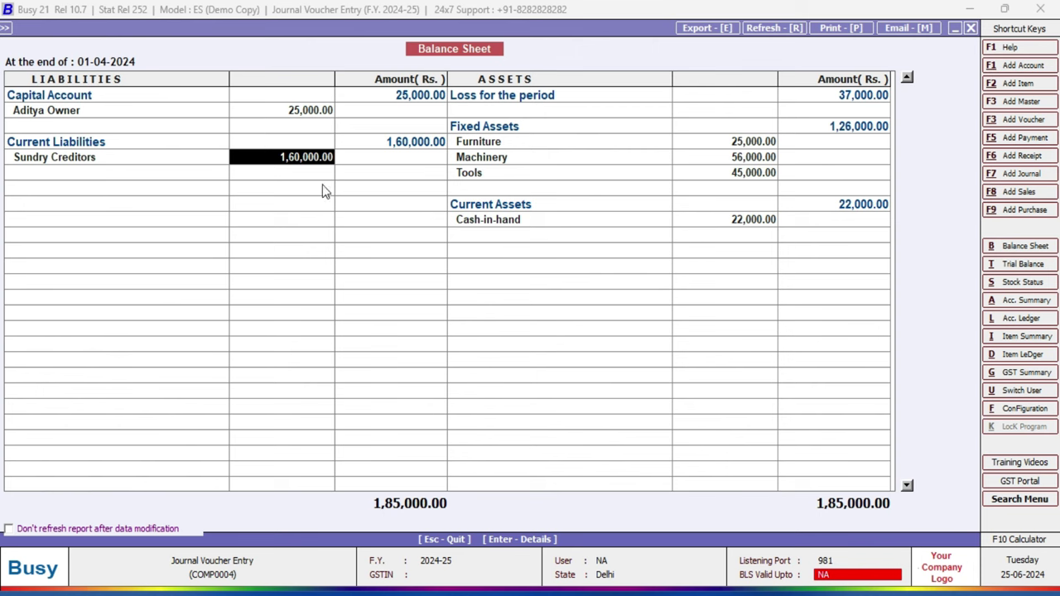
left_click(854, 129)
left_click(854, 131)
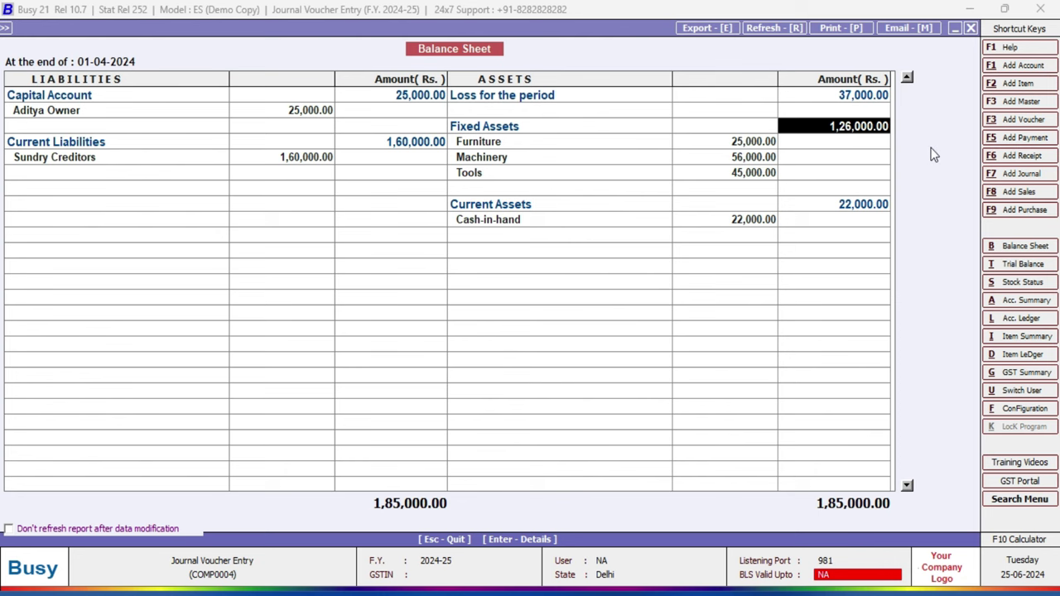
key("Return")
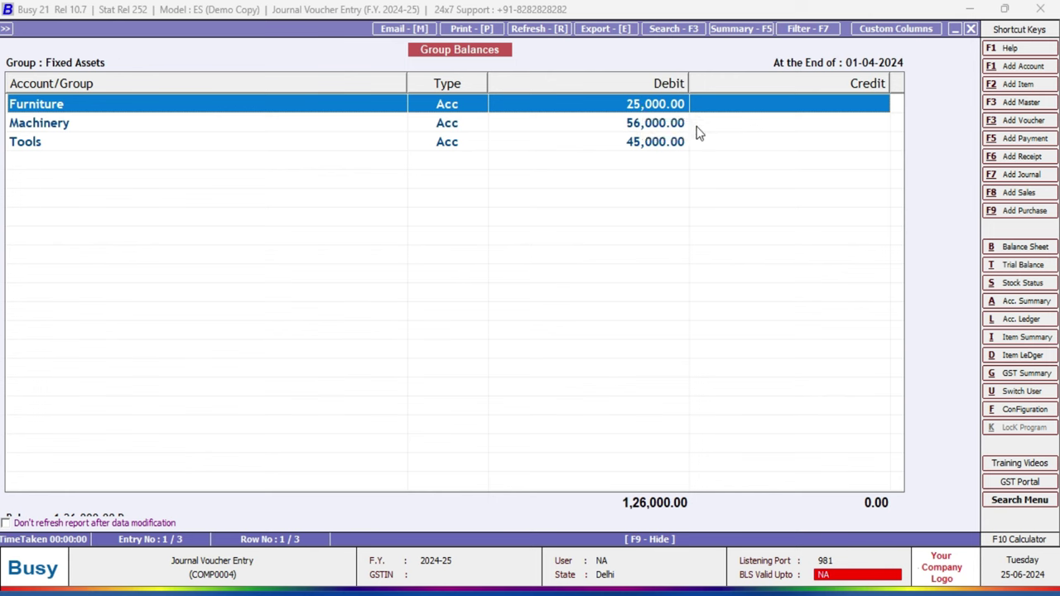
Examine the Furniture, Machinery and Tools balances and their debit total, and return to the balance sheet.
left_click_drag(703, 106, 777, 83)
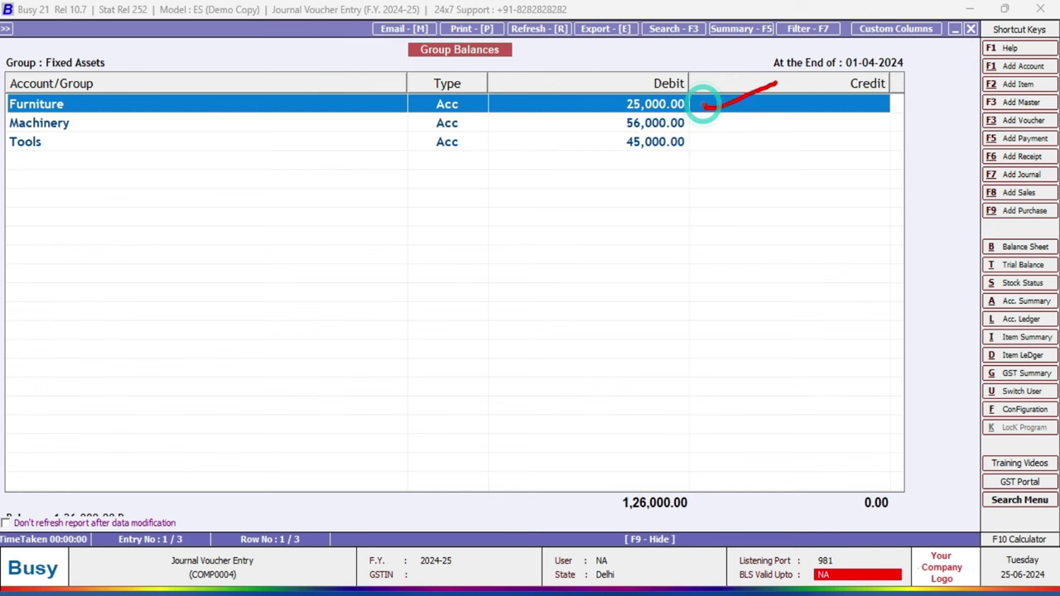
mouse_move(78, 120)
left_mouse_down()
mouse_move(93, 127)
mouse_move(119, 118)
left_mouse_up()
left_click_drag(563, 122, 619, 132)
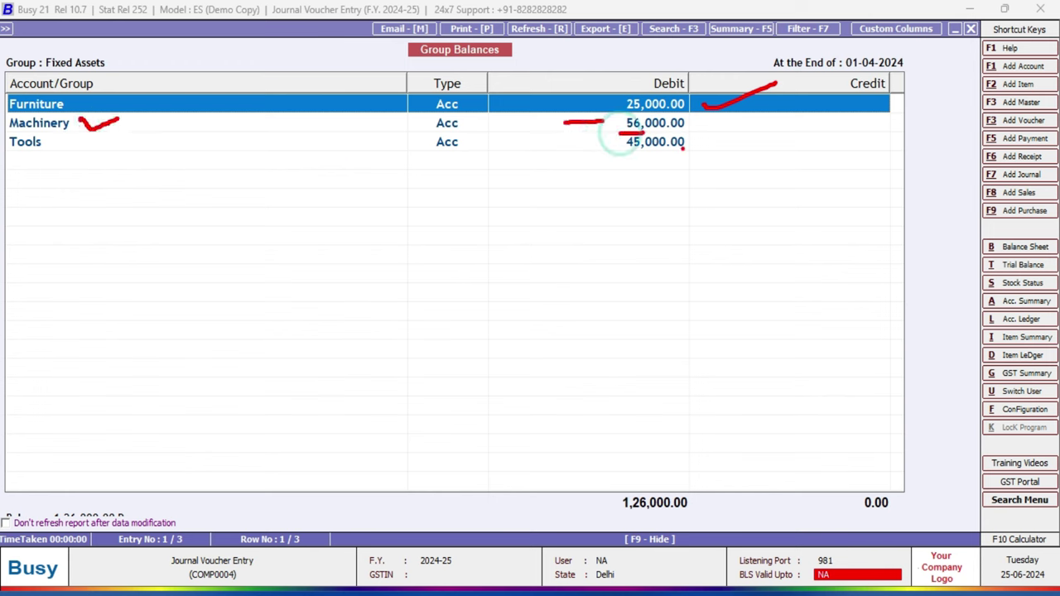
left_click_drag(702, 120, 777, 114)
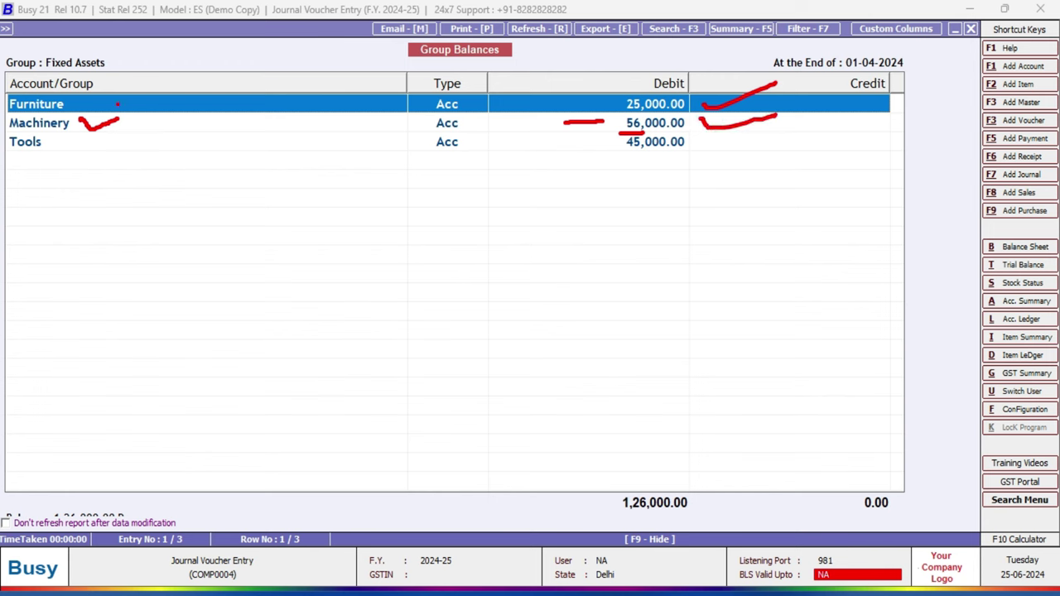
left_click_drag(60, 144, 105, 138)
left_click_drag(620, 156, 698, 159)
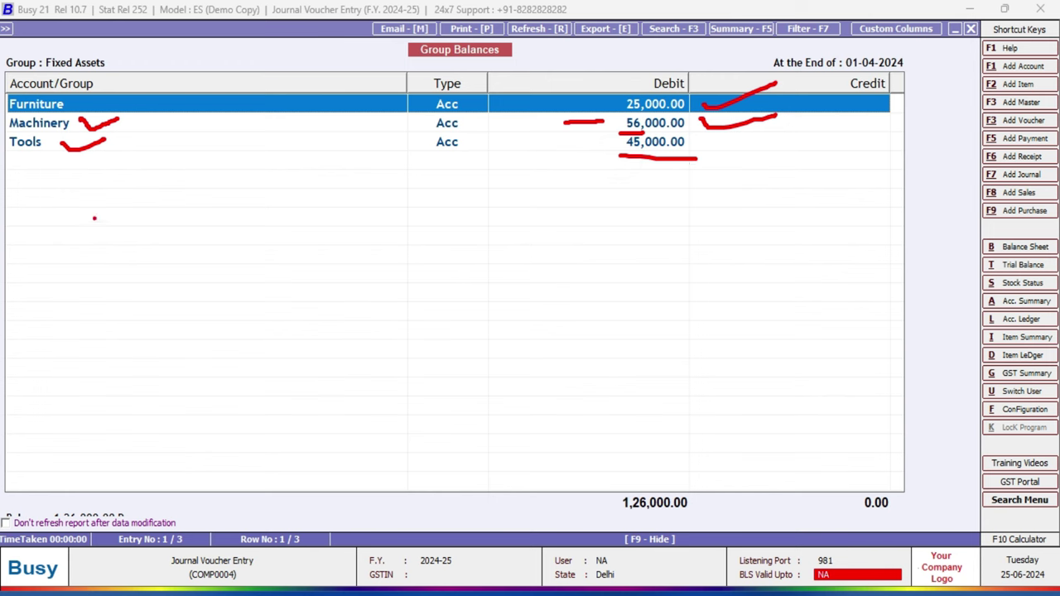
left_click_drag(10, 155, 114, 155)
left_click_drag(687, 470, 655, 461)
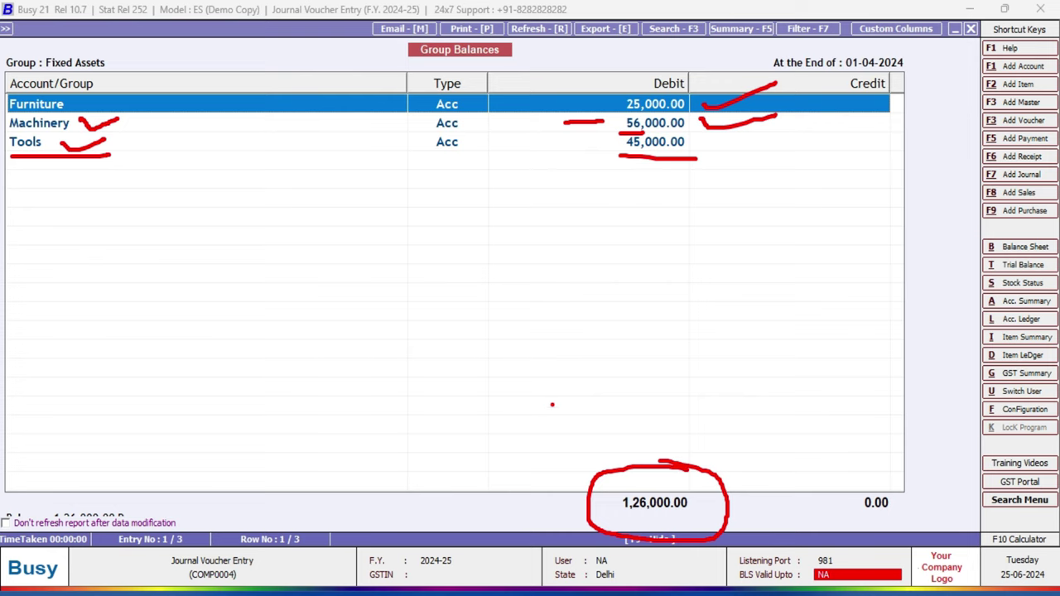
key("Escape")
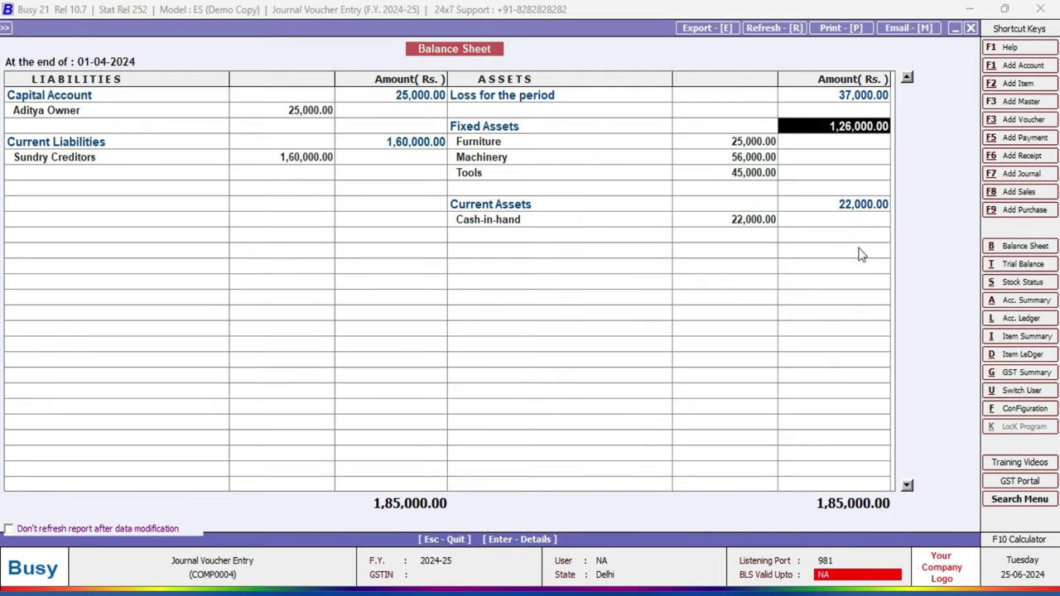
Drill down into Current Assets to examine its group balances, and return to the balance sheet.
left_click(853, 205)
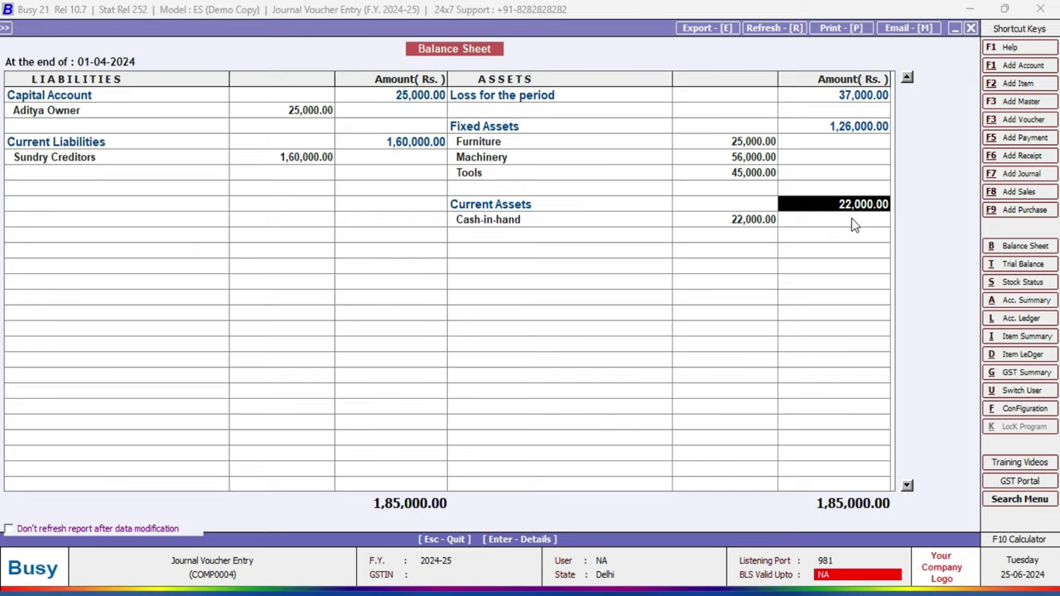
key("Return")
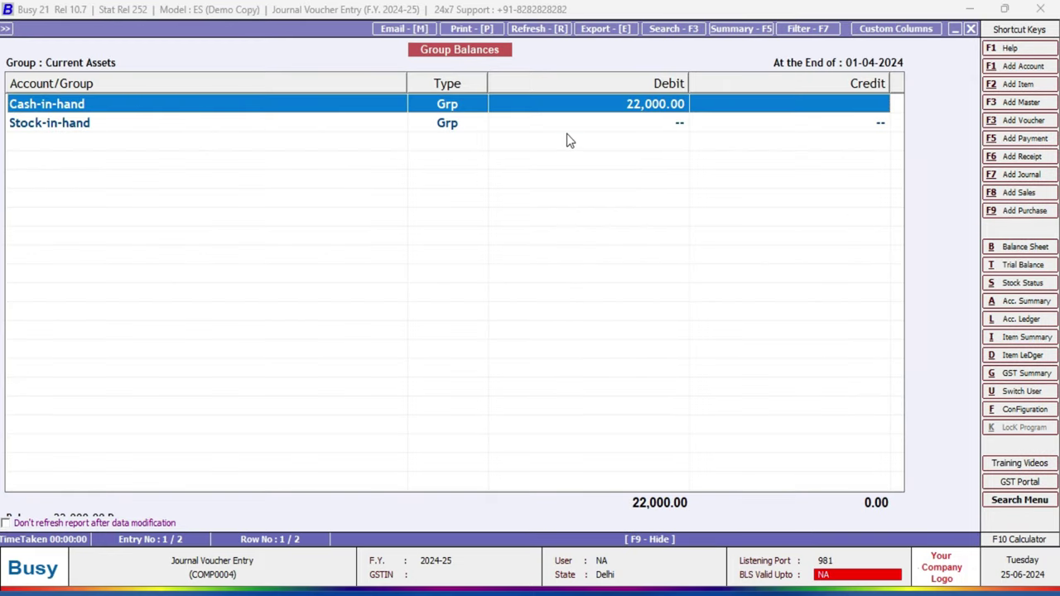
key("Escape")
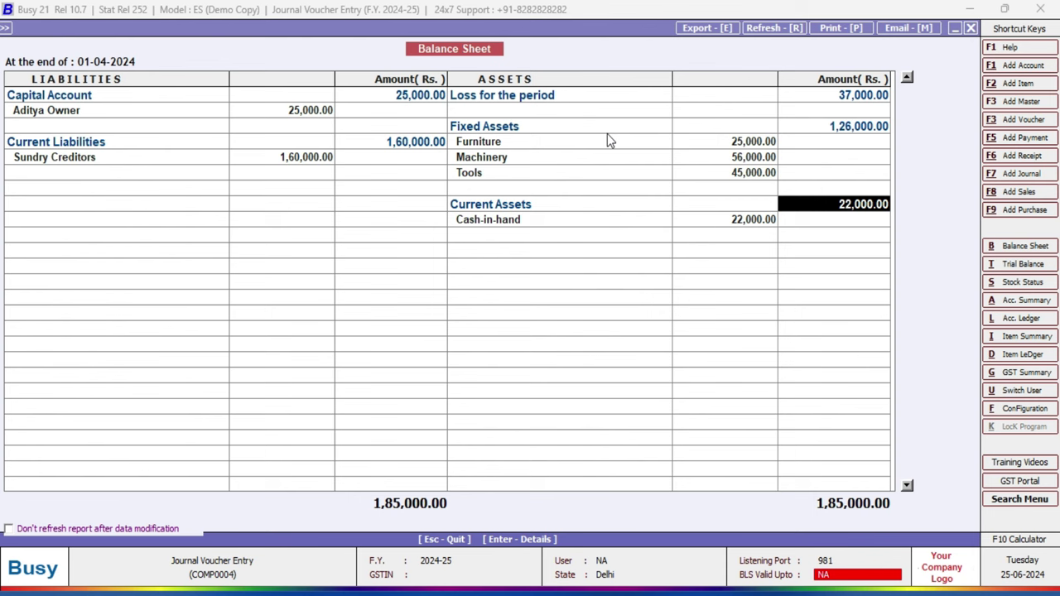